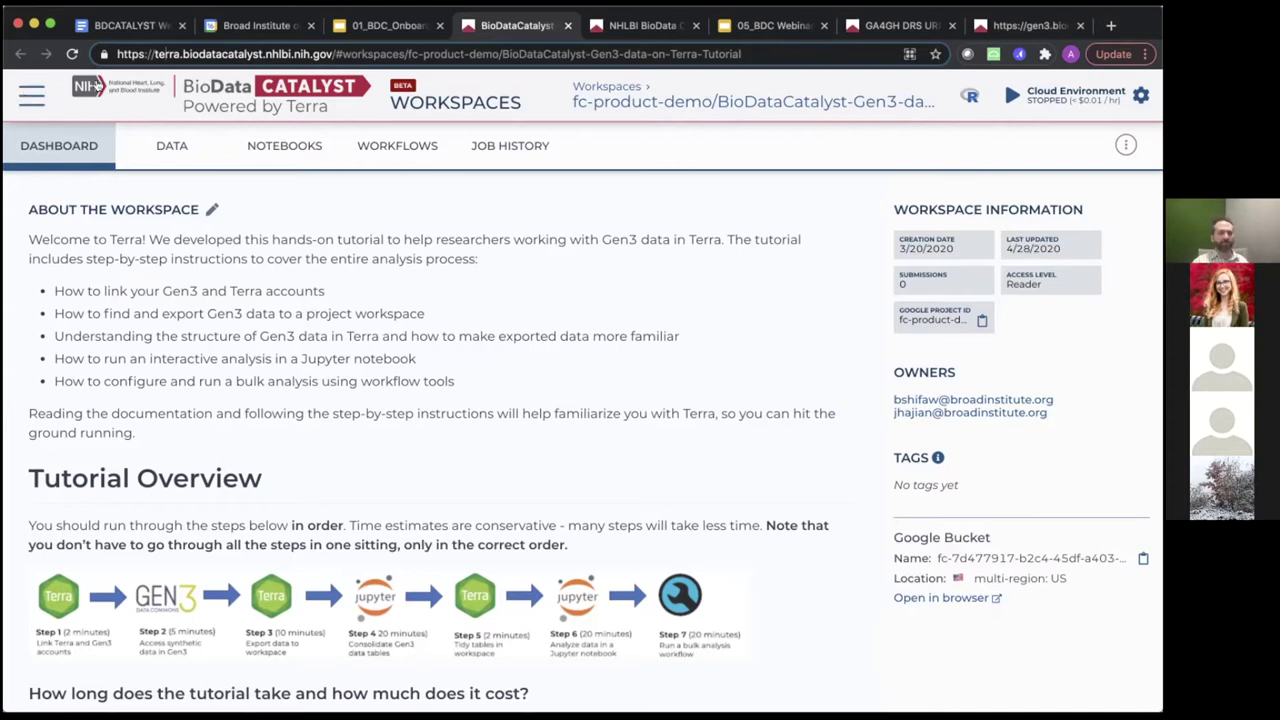
# Step: Leave the tutorial workspace for the BioData Catalyst home page and open the account's profile page
pyautogui.click(96, 91)
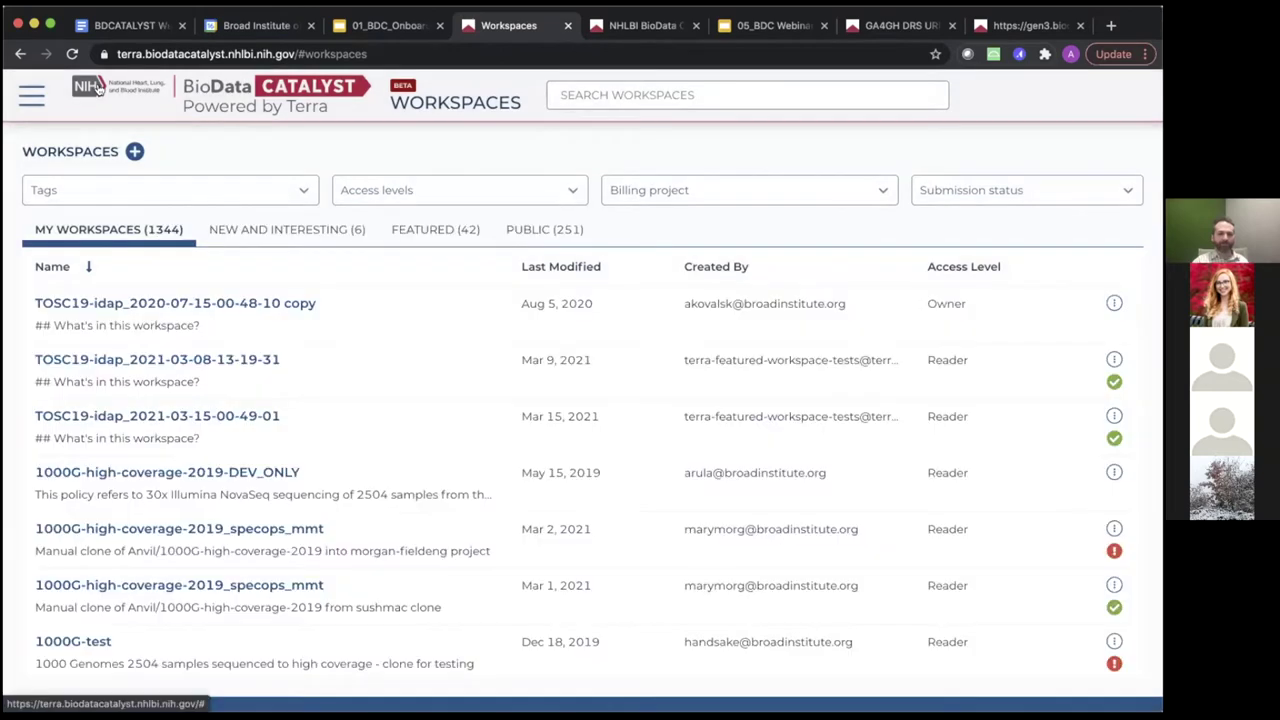
pyautogui.click(97, 88)
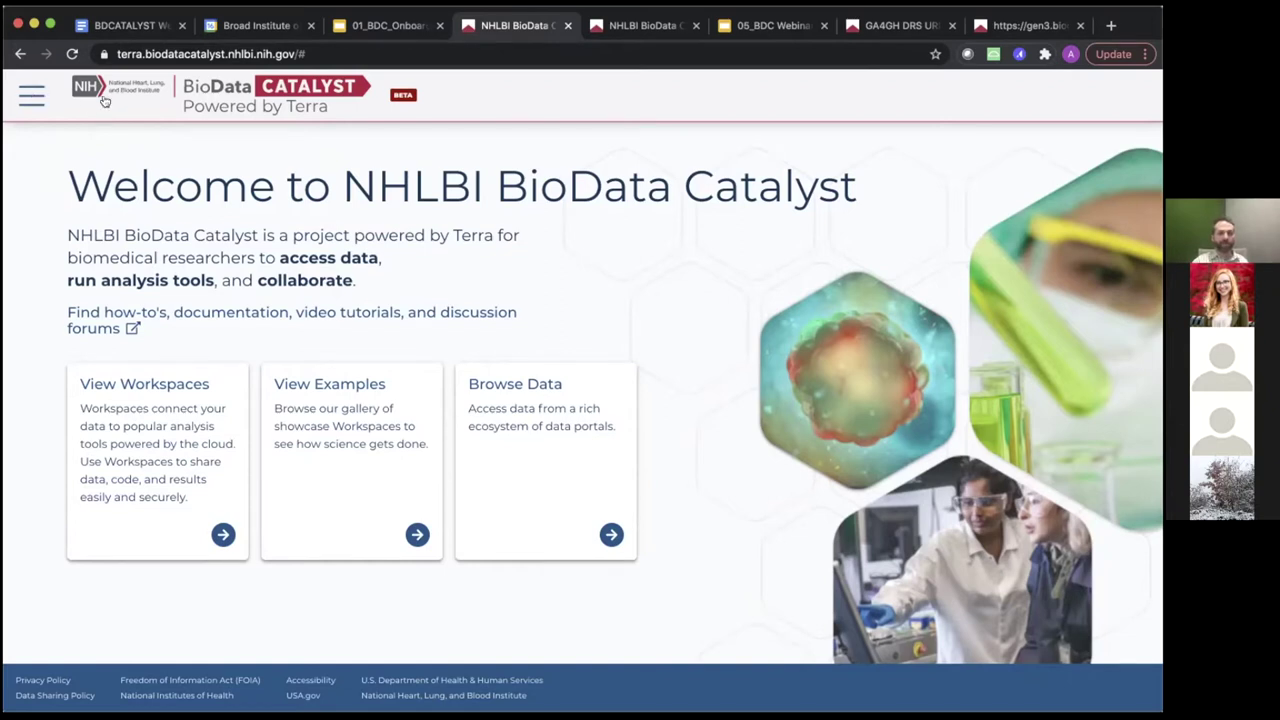
pyautogui.click(31, 97)
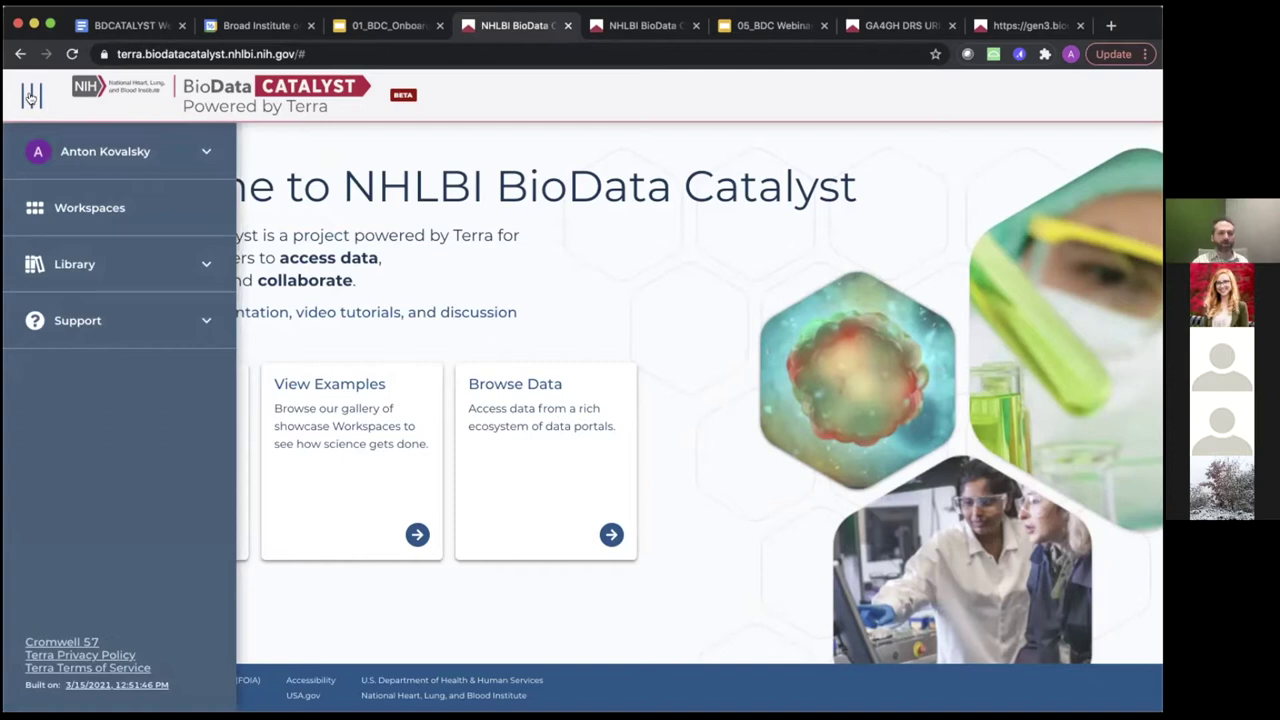
pyautogui.click(89, 155)
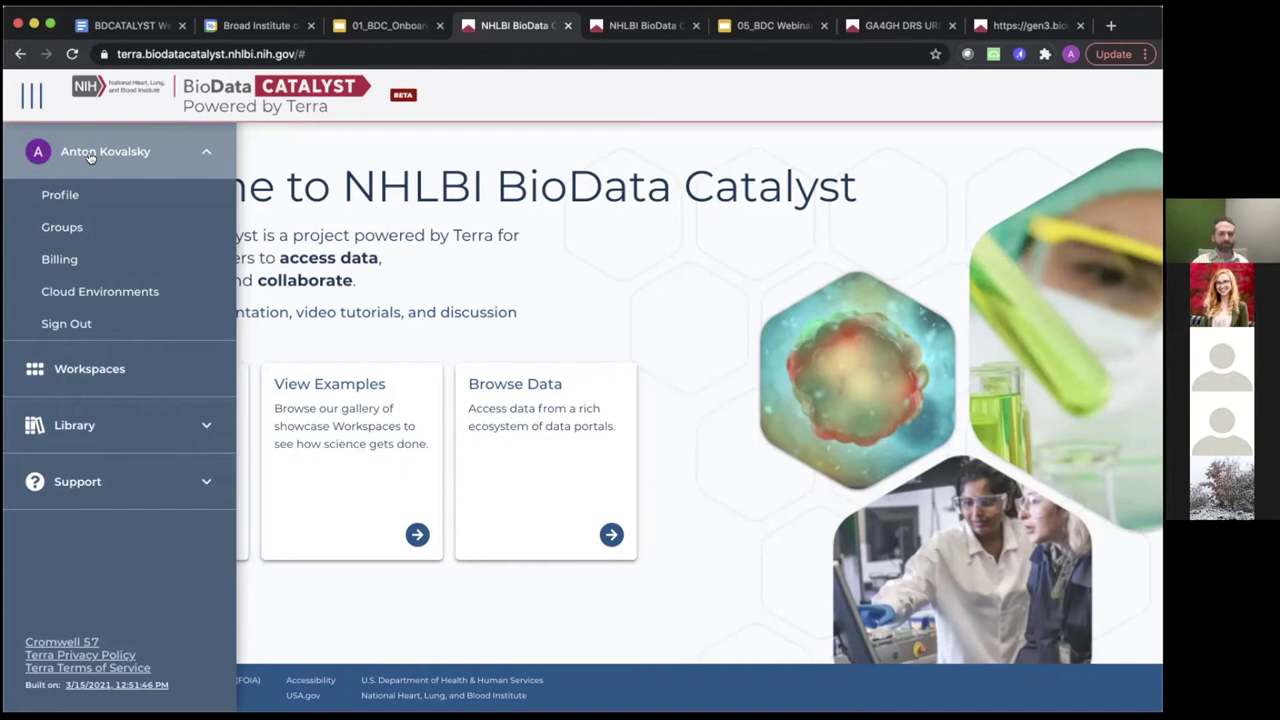
pyautogui.click(120, 201)
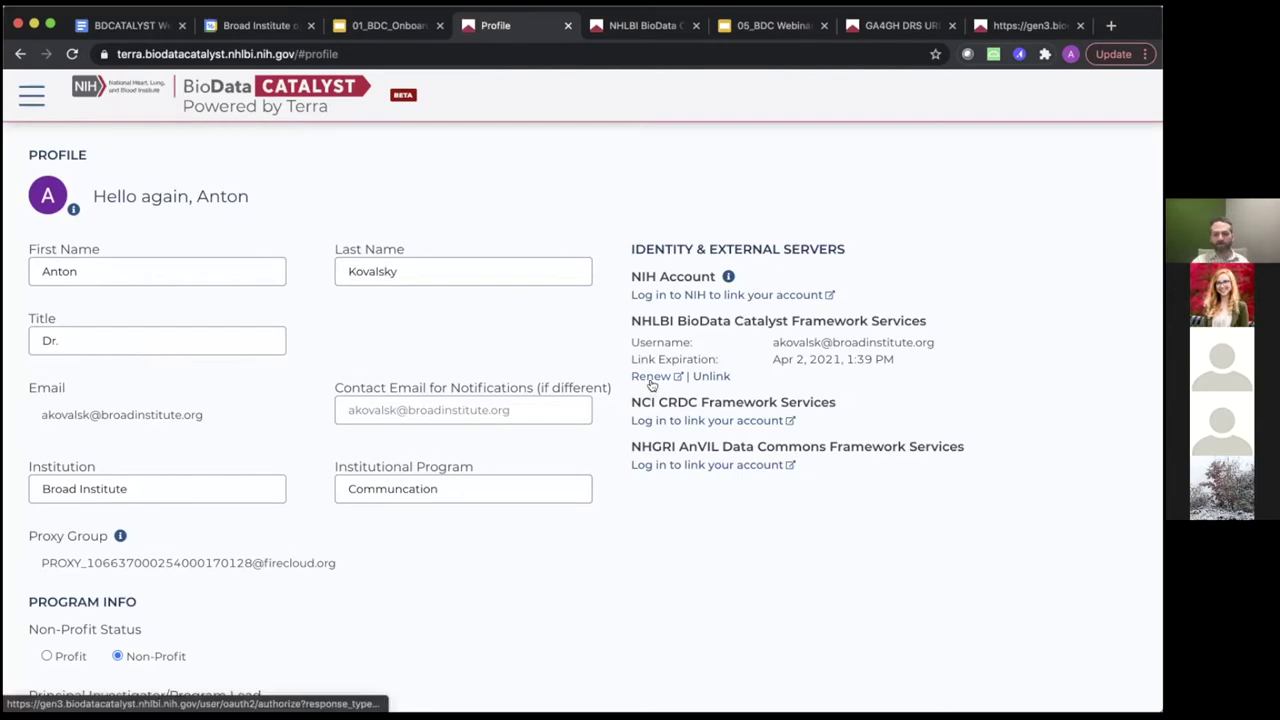
# Step: Unlink the account from NHLBI BioData Catalyst Framework Services and dismiss the notification
pyautogui.click(705, 376)
pyautogui.click(726, 237)
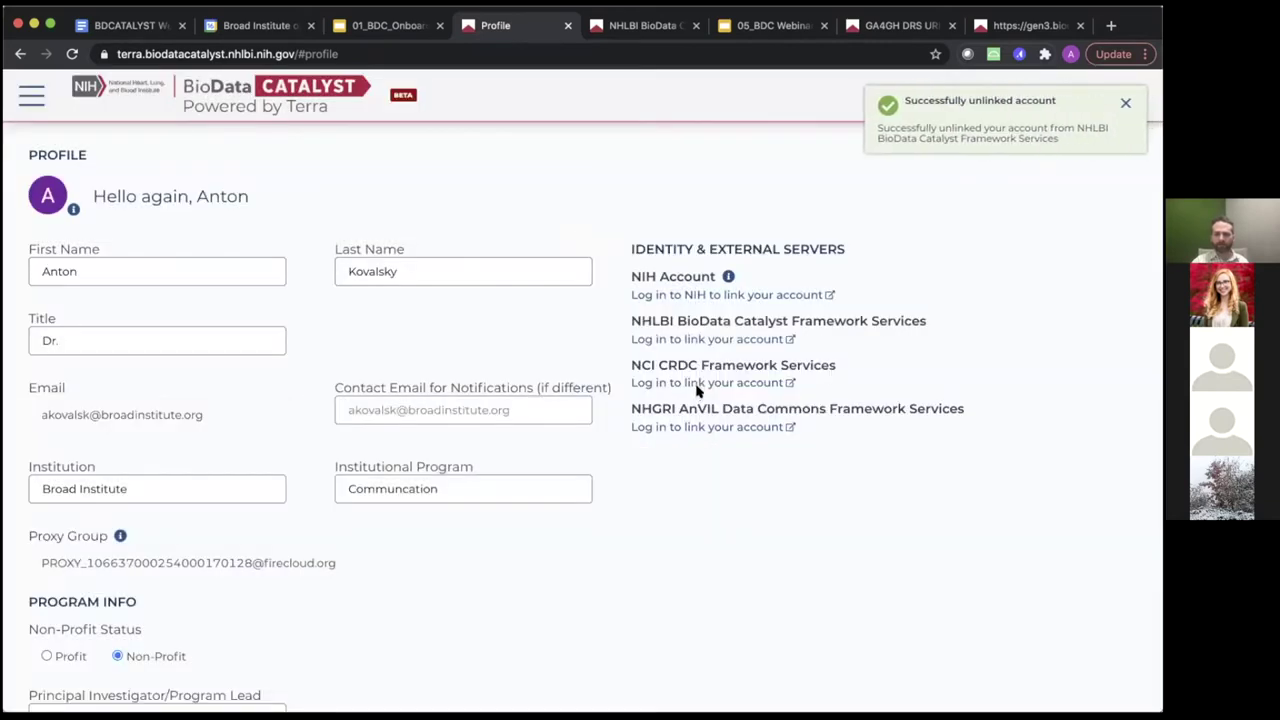
pyautogui.click(1124, 105)
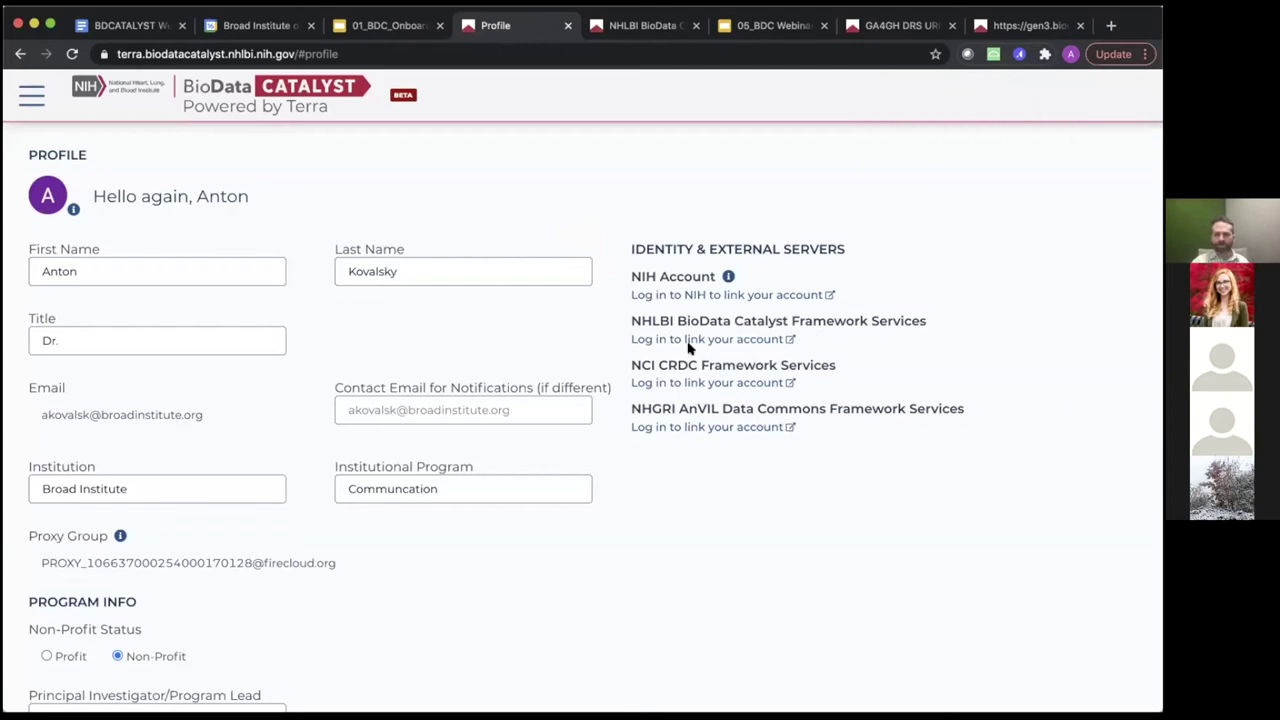
# Step: Switch to the Gen3 site and sign in through BioData Catalyst Developer Login with the Broad Institute Google account
pyautogui.click(1008, 25)
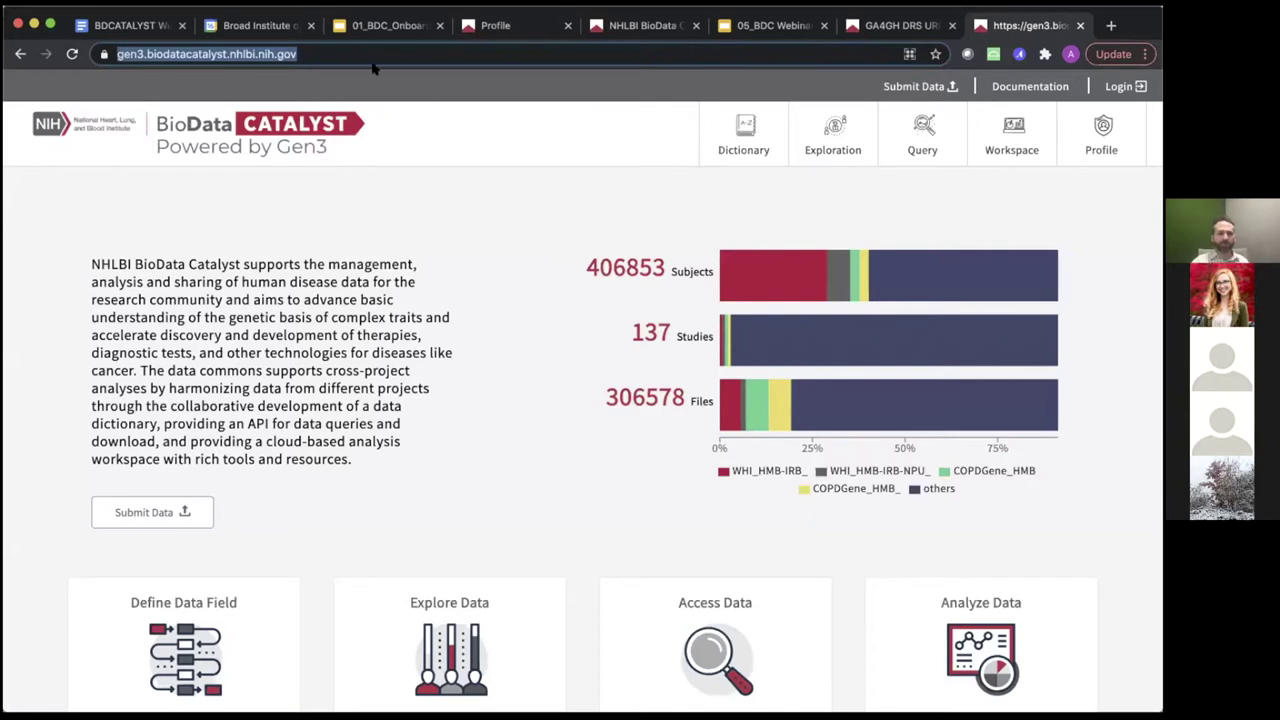
pyautogui.click(305, 54)
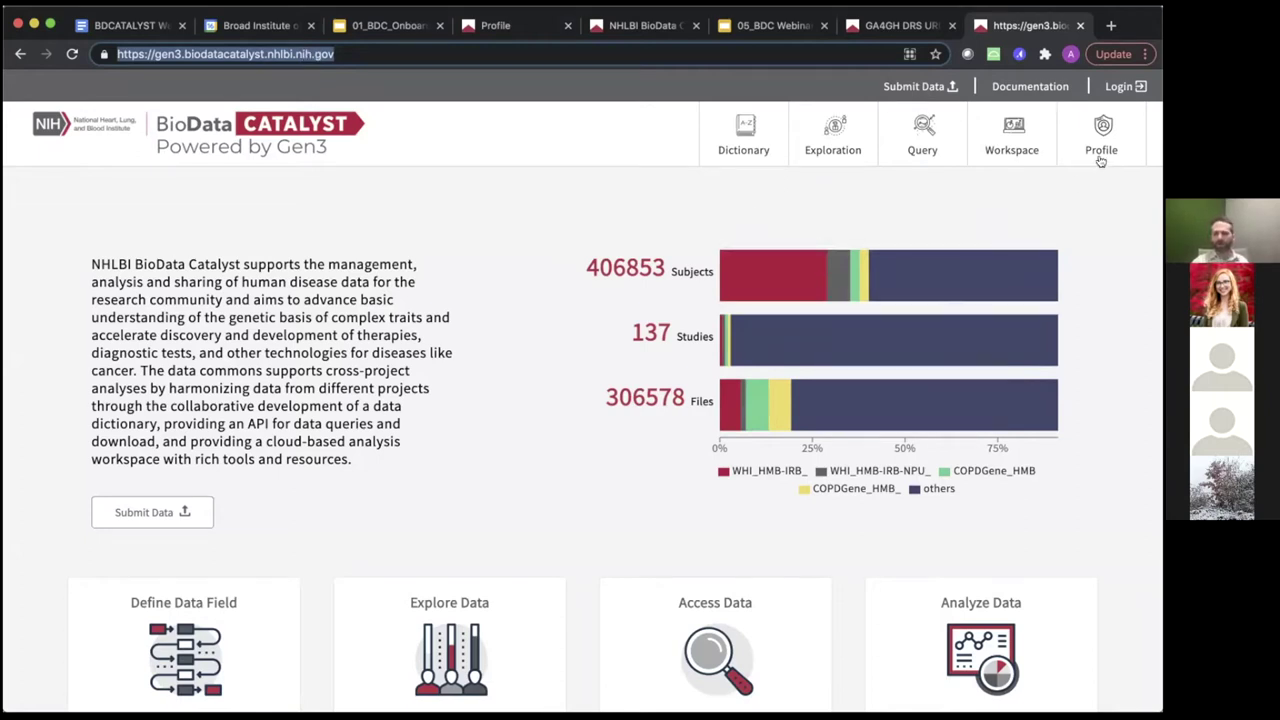
pyautogui.doubleClick(343, 55)
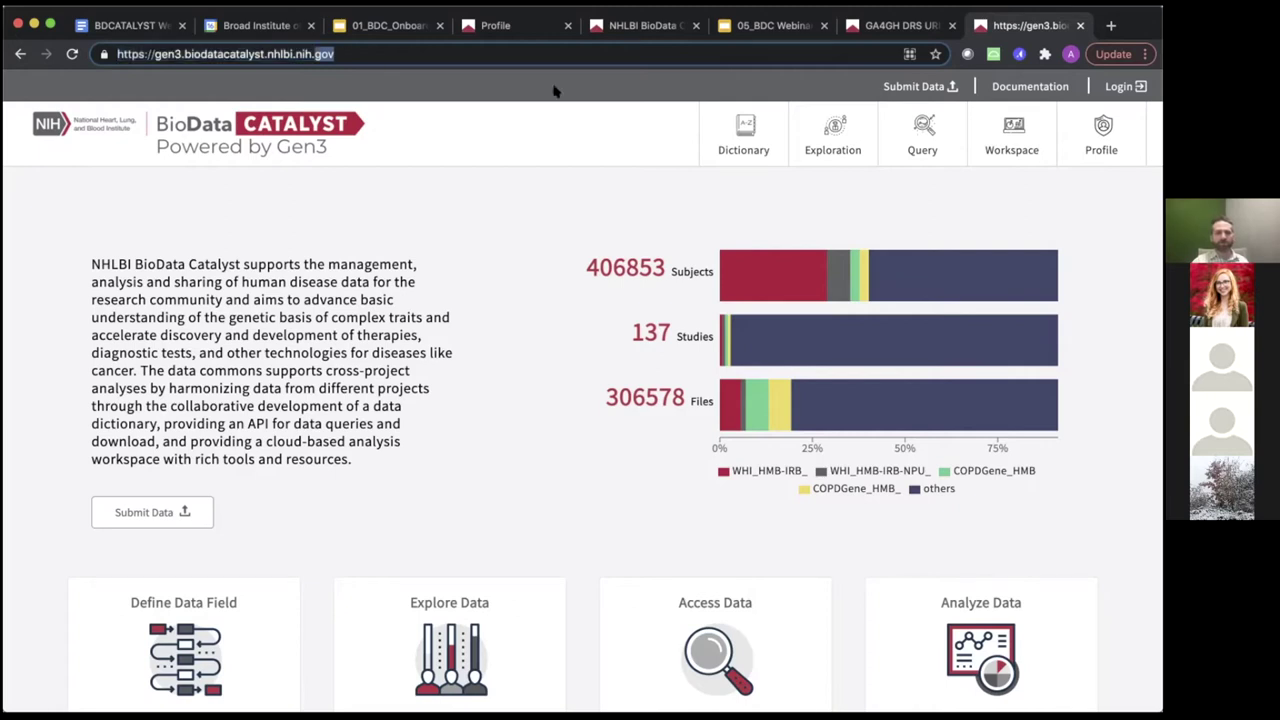
pyautogui.click(1124, 86)
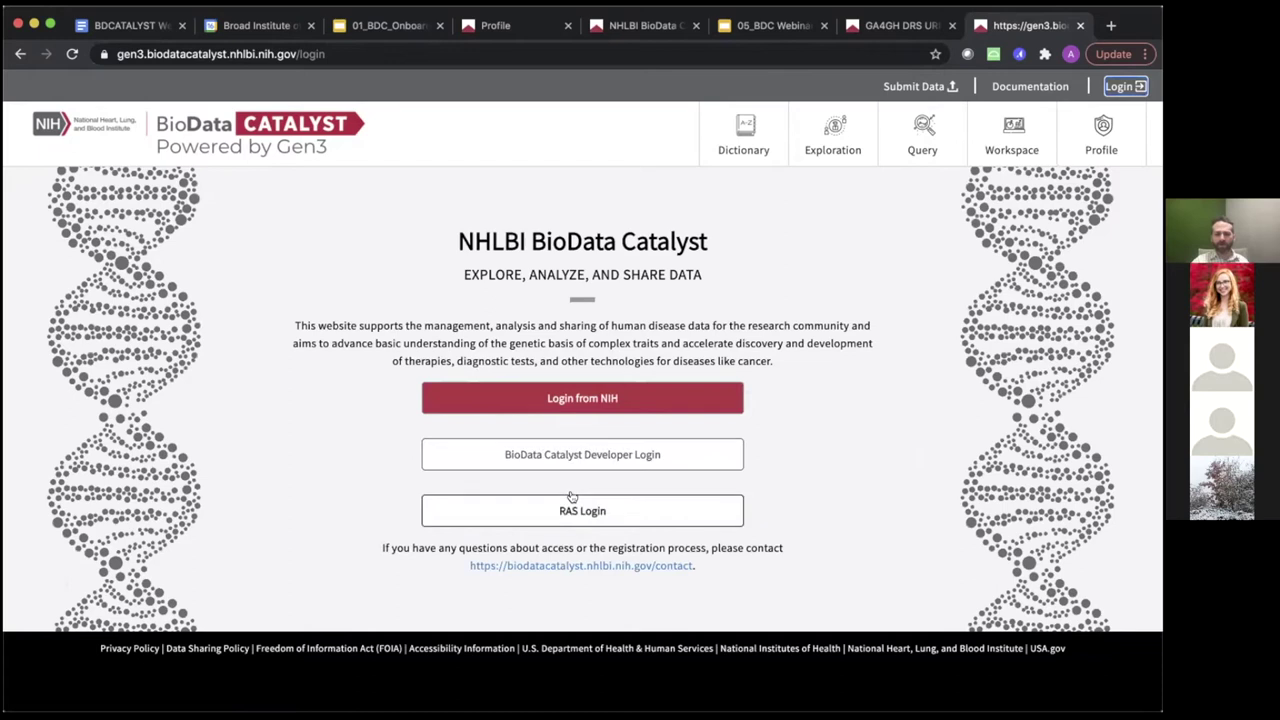
pyautogui.click(586, 457)
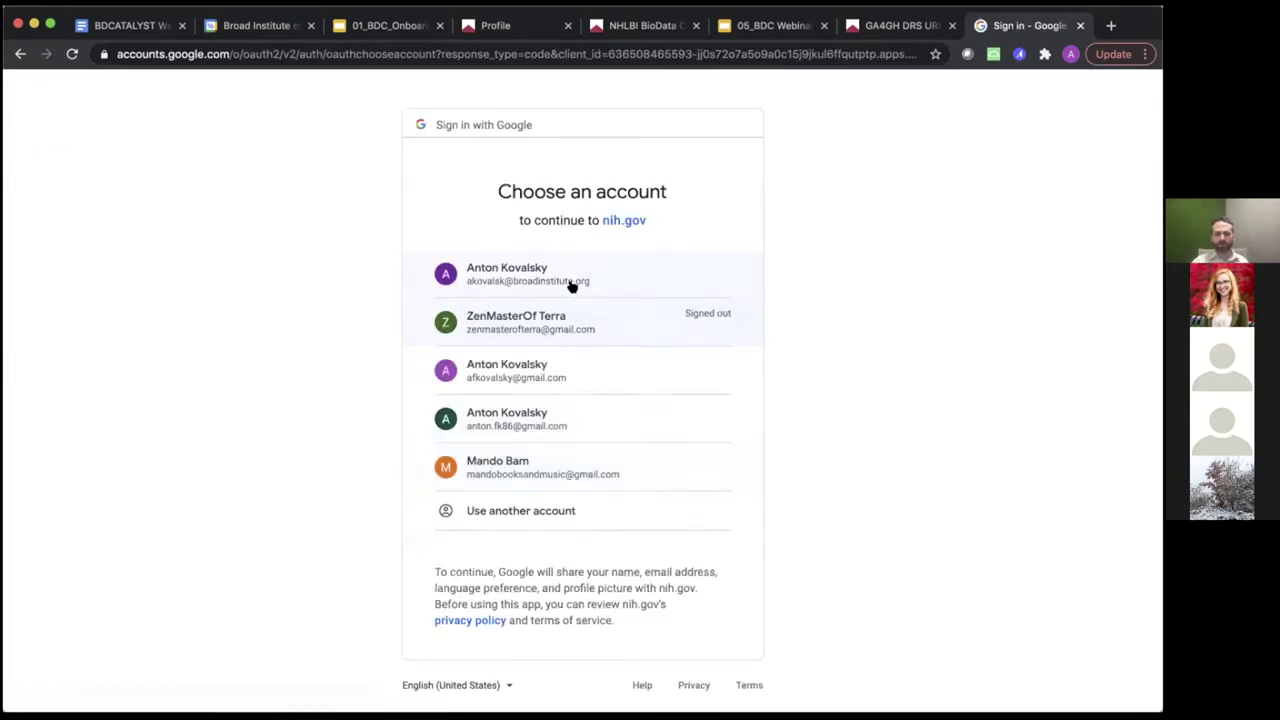
pyautogui.click(571, 284)
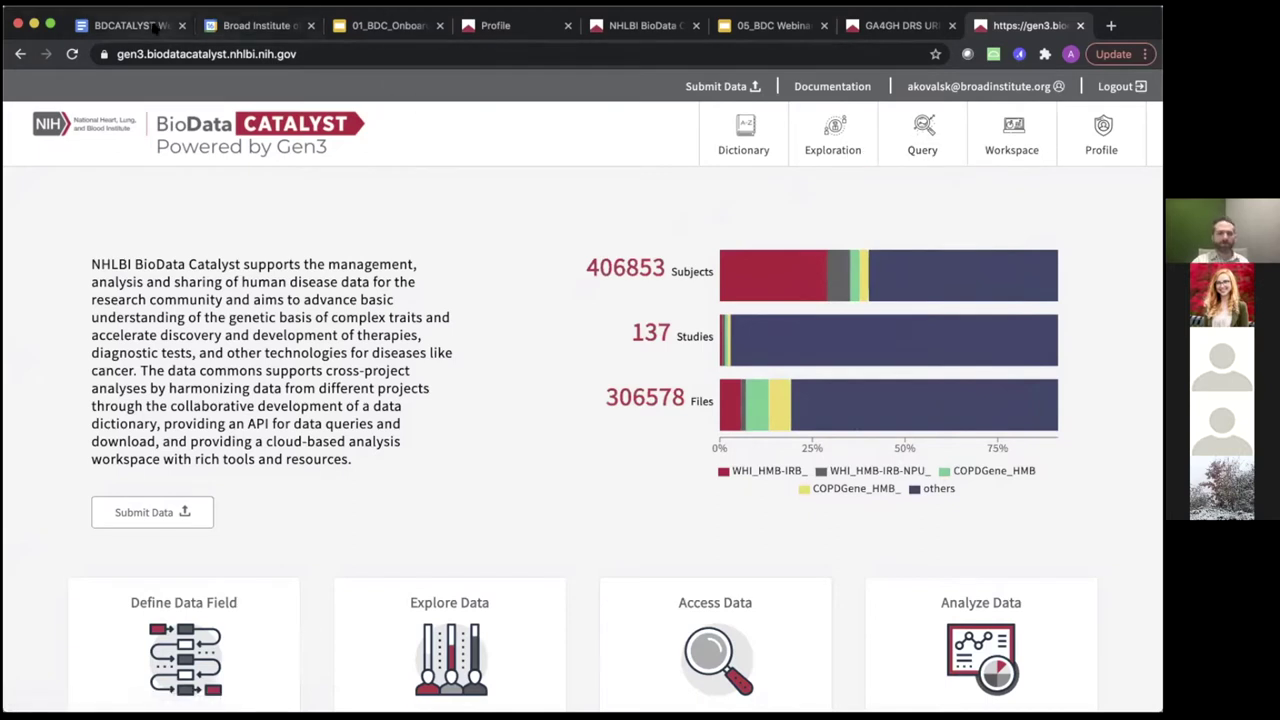
# Step: Return to the Terra profile and link NHLBI BioData Catalyst Framework Services, authorizing broad-prod to receive temporary Google credentials
pyautogui.click(505, 30)
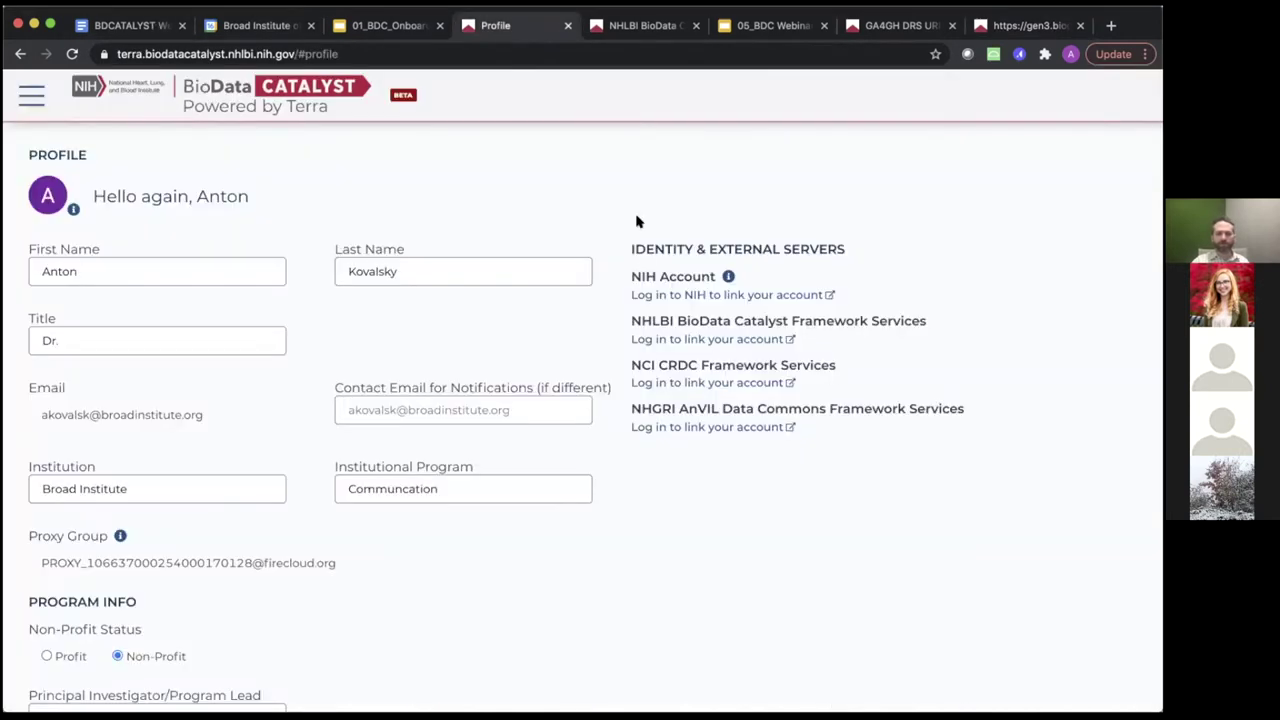
pyautogui.click(676, 338)
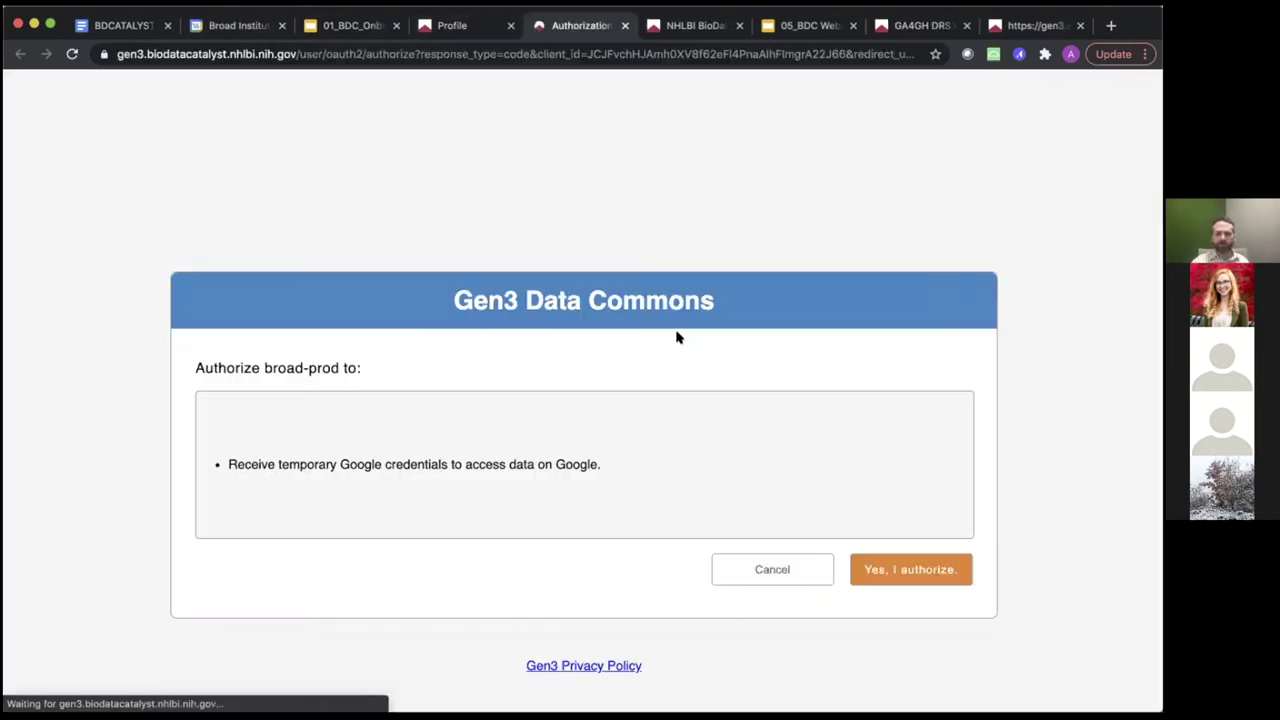
pyautogui.click(898, 566)
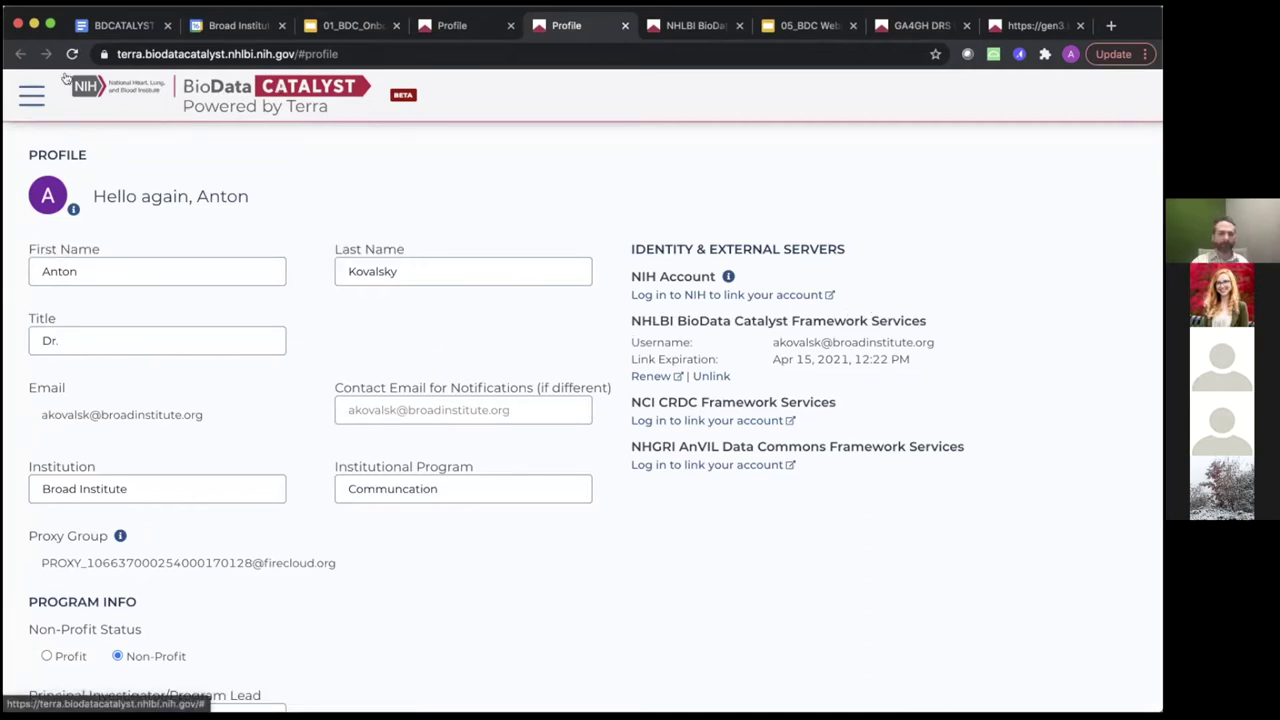
# Step: Open group management, view the form for creating a new group, and close it without creating one
pyautogui.click(31, 94)
pyautogui.click(80, 150)
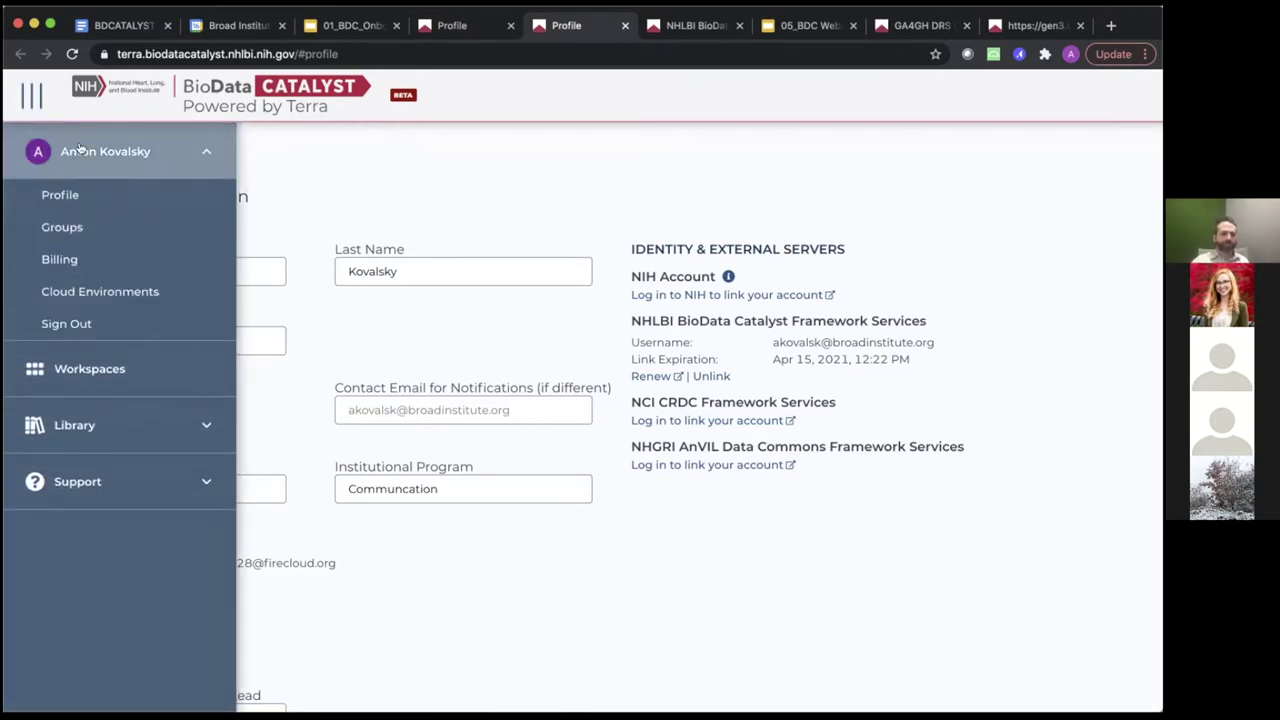
pyautogui.click(85, 228)
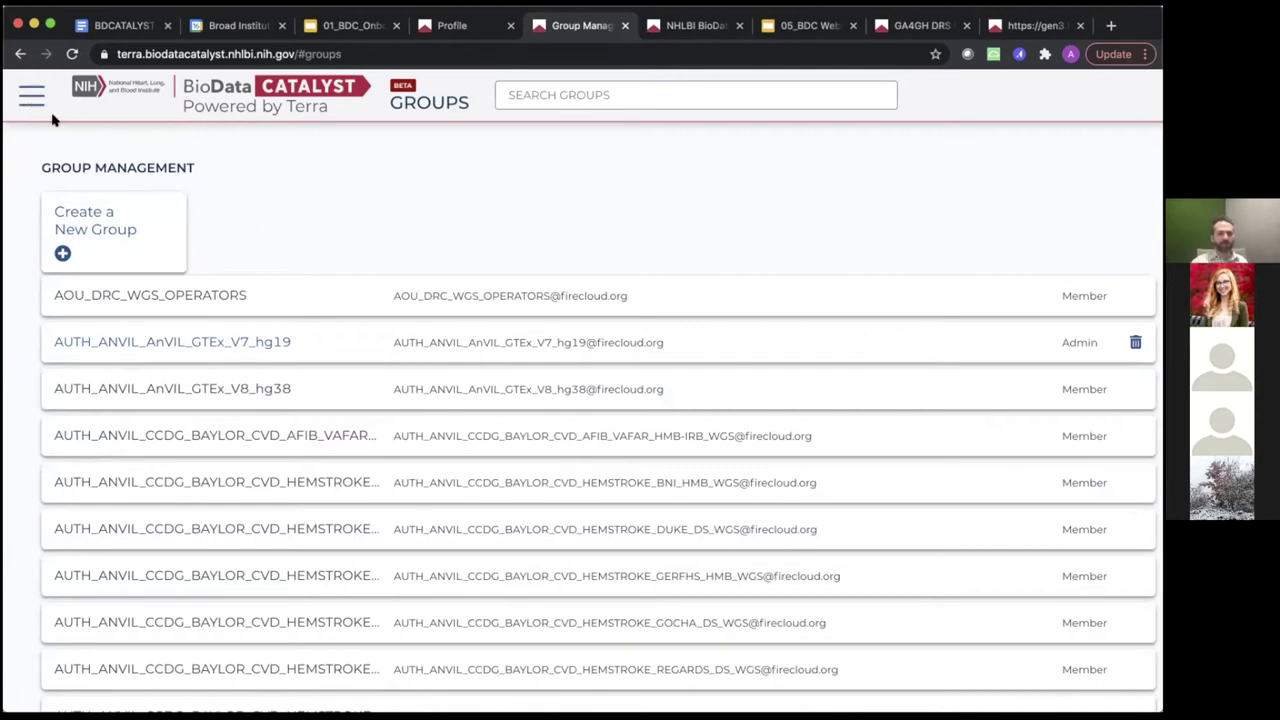
pyautogui.click(130, 244)
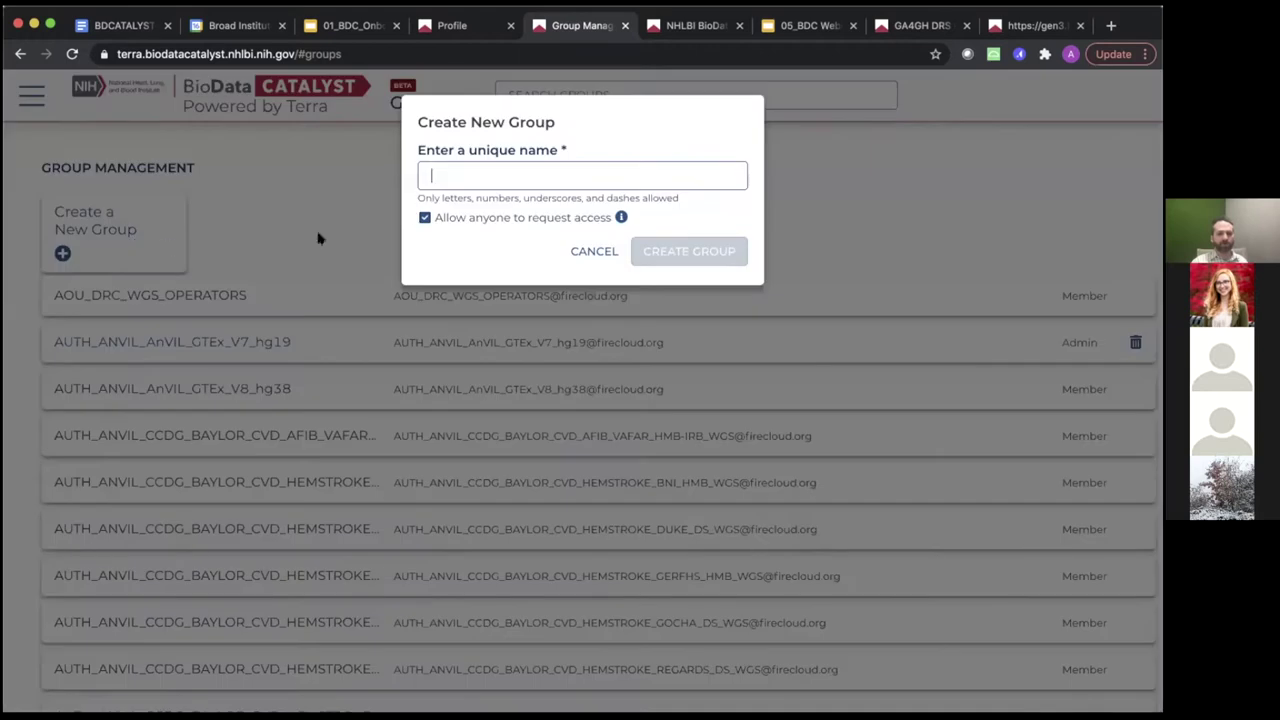
pyautogui.click(571, 251)
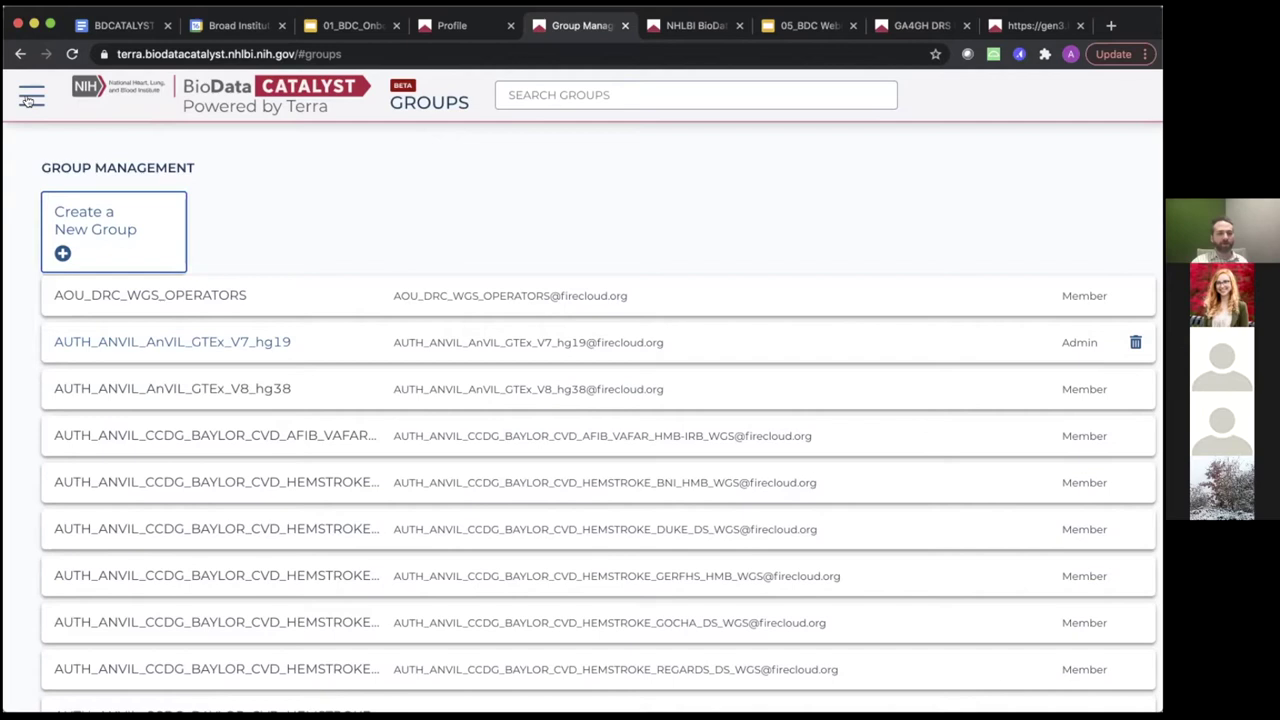
pyautogui.scroll(-1, 470, 586)
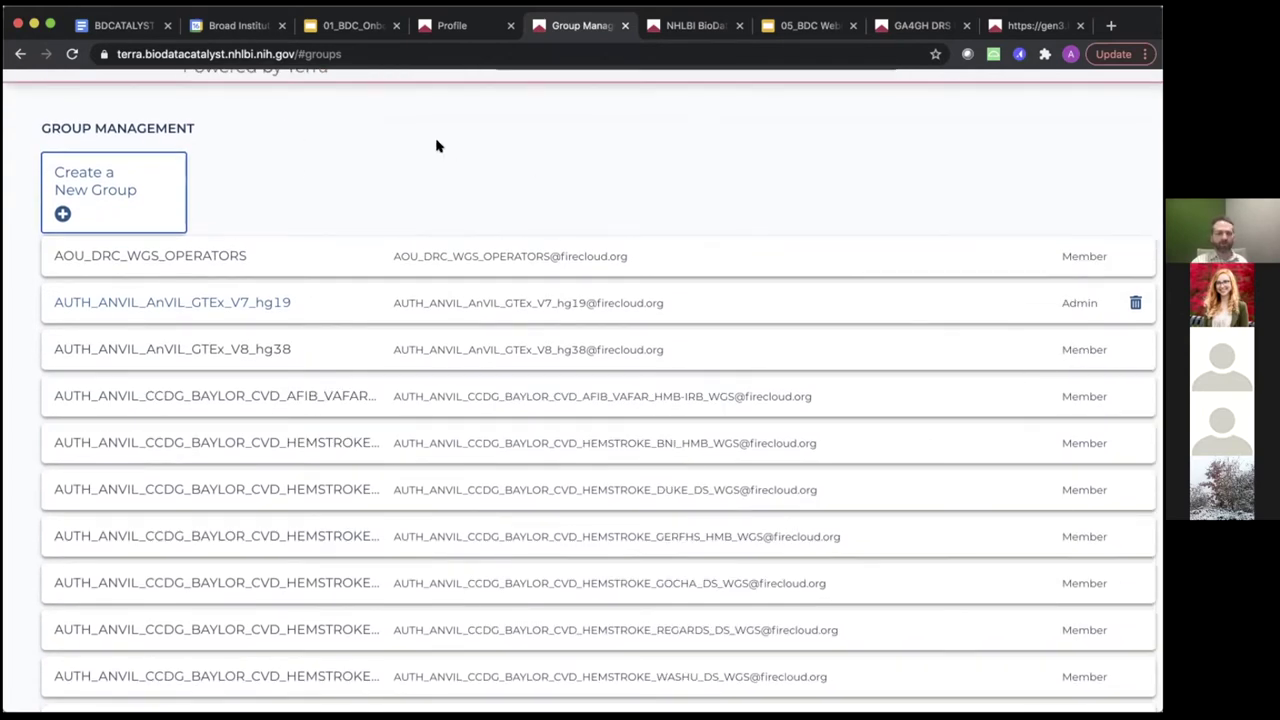
pyautogui.scroll(1, 436, 145)
# Step: Open the billing projects page, view the dialog for creating a billing project, and close it
pyautogui.click(33, 97)
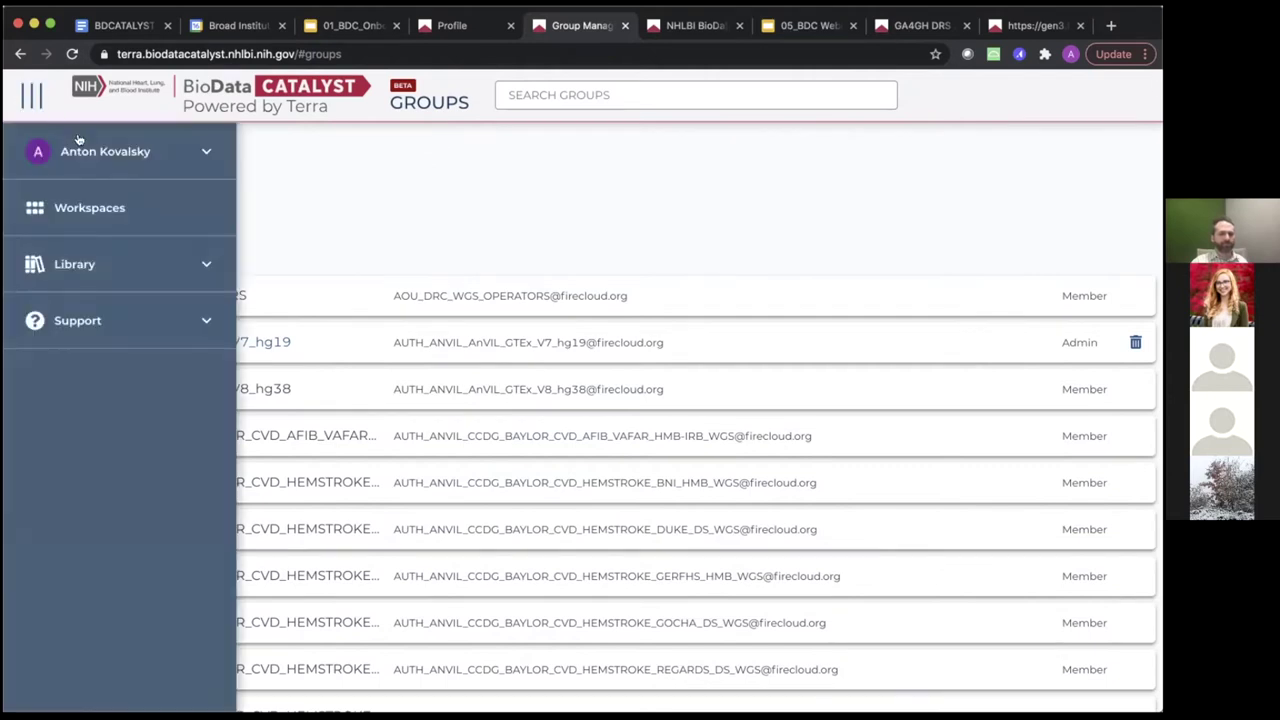
pyautogui.click(117, 158)
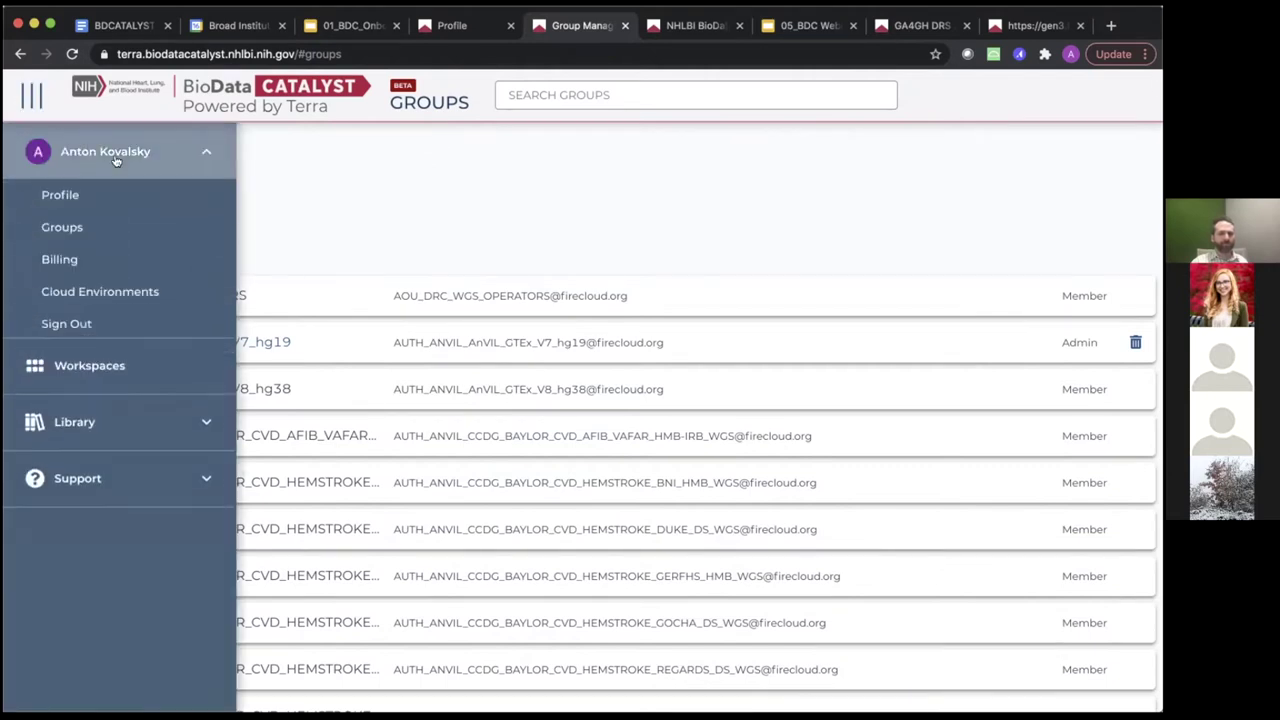
pyautogui.click(109, 259)
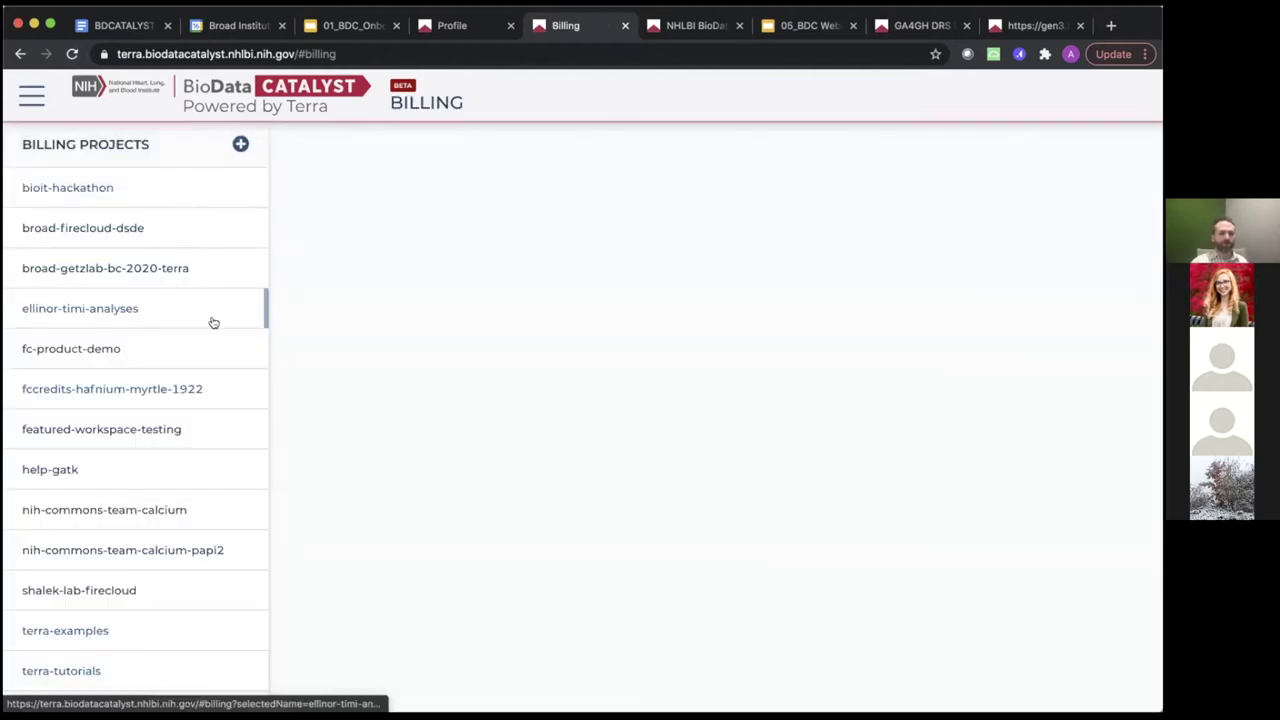
pyautogui.click(238, 145)
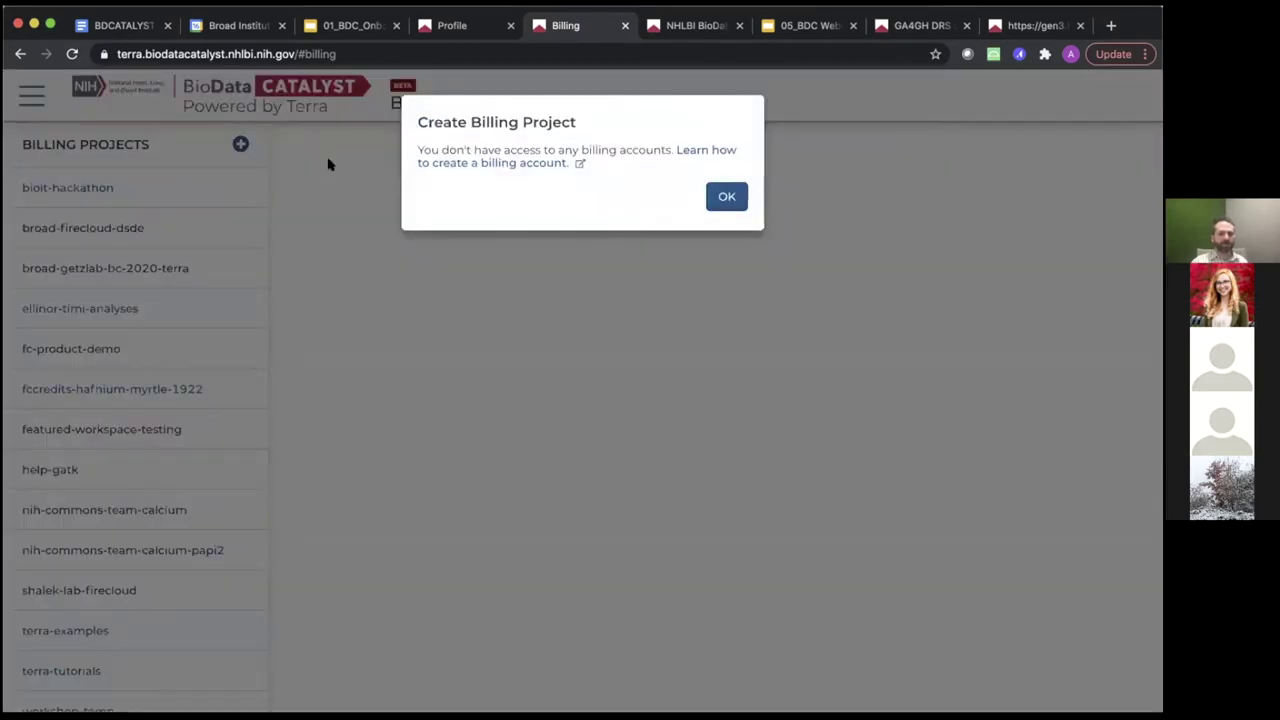
pyautogui.click(727, 197)
# Step: Open the overview of the account's cloud environments and persistent disks
pyautogui.click(31, 95)
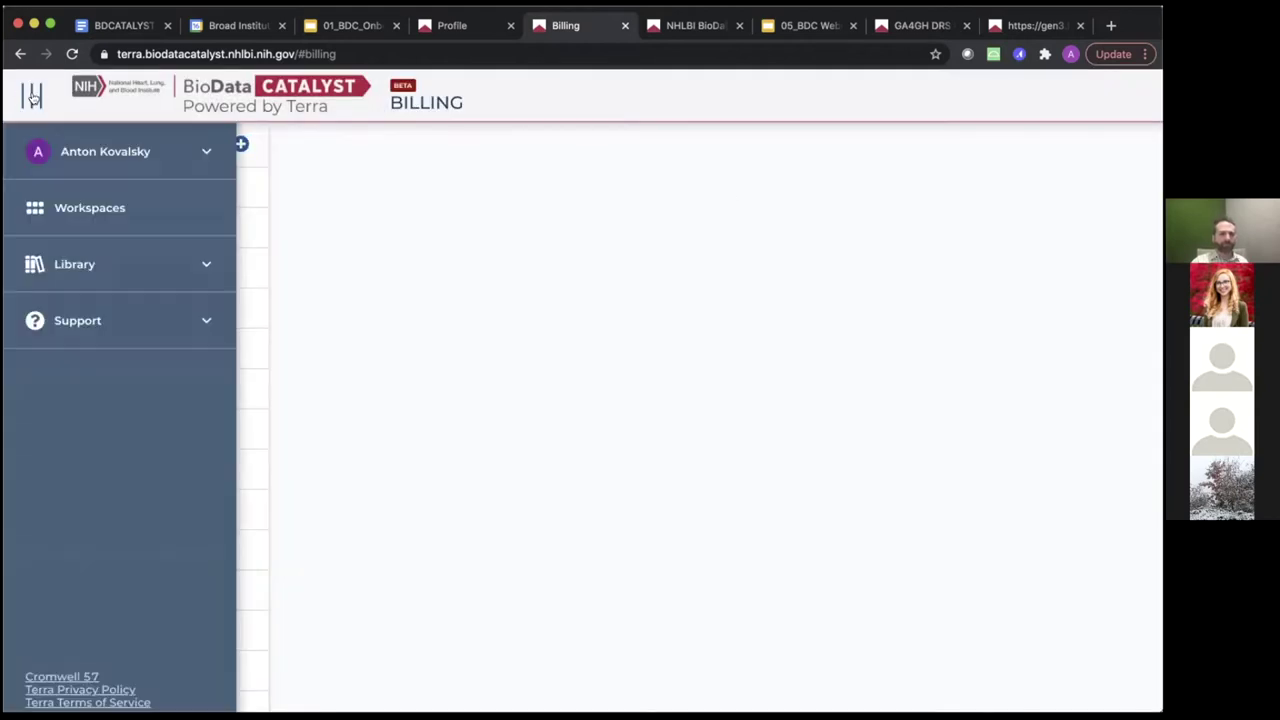
pyautogui.click(135, 157)
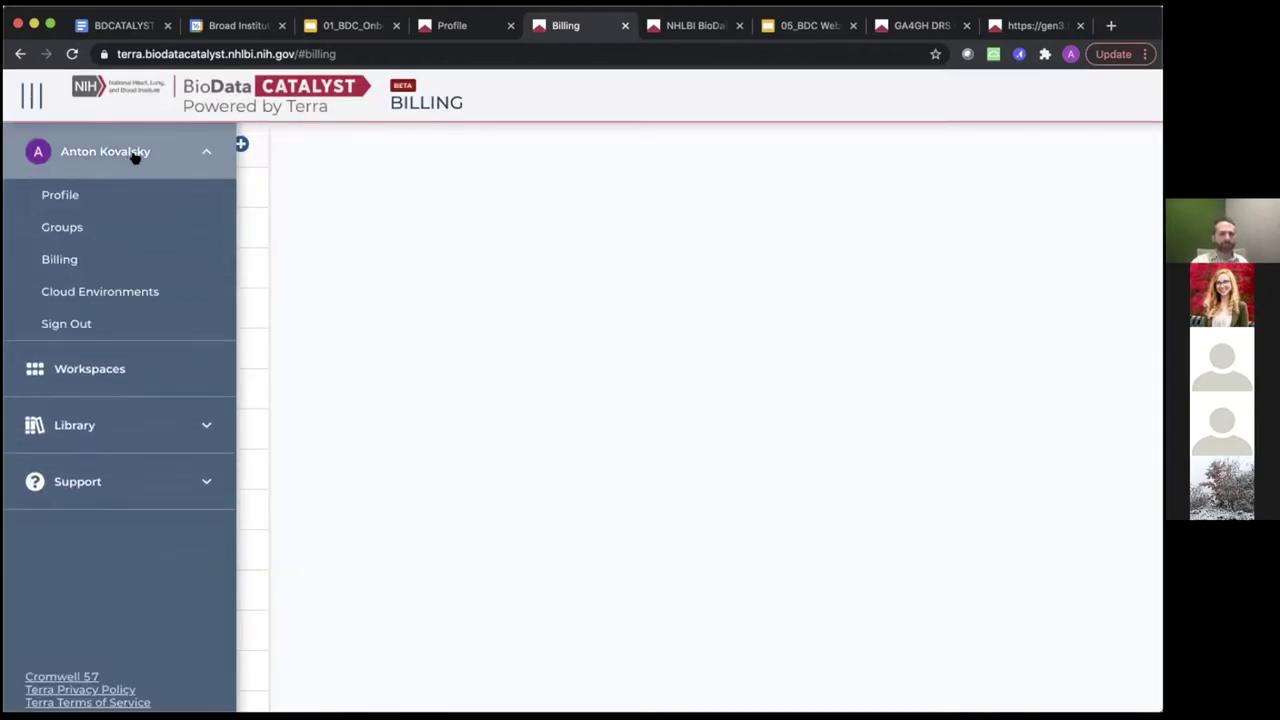
pyautogui.click(128, 299)
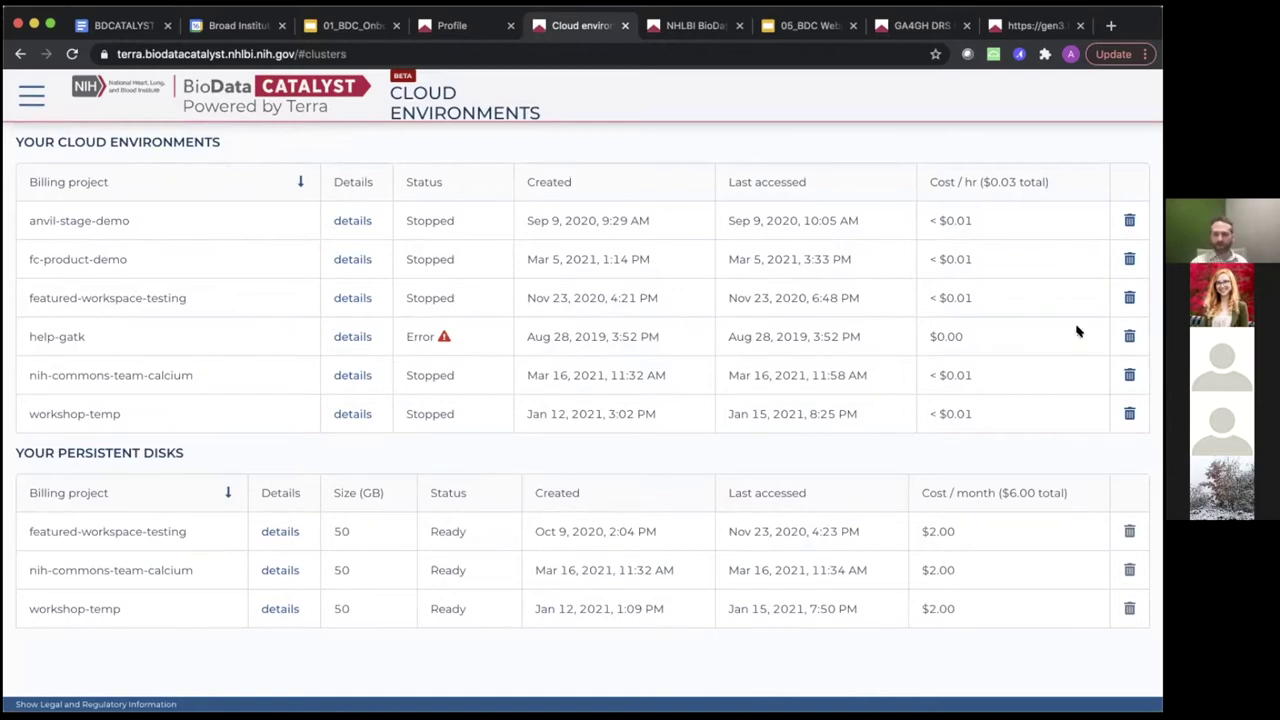
# Step: Try to delete the help-gatk cloud environment, then close the confirmation and the notification
pyautogui.click(1128, 337)
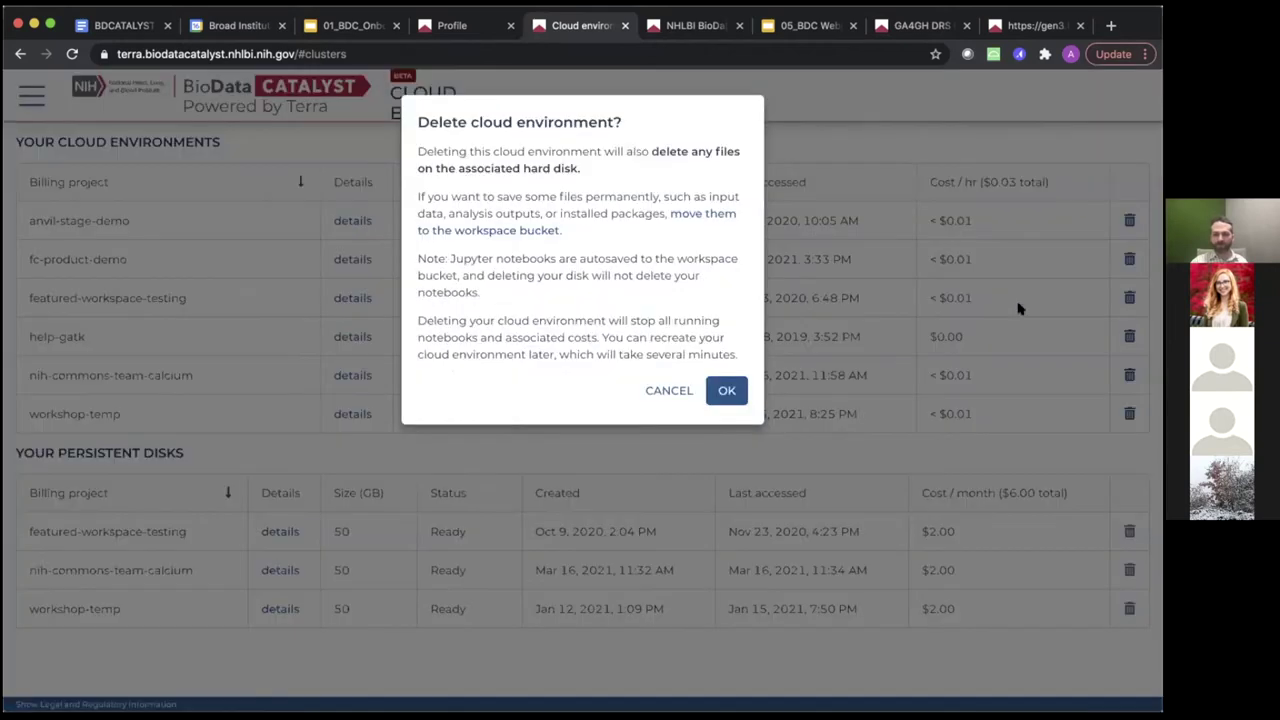
pyautogui.click(724, 391)
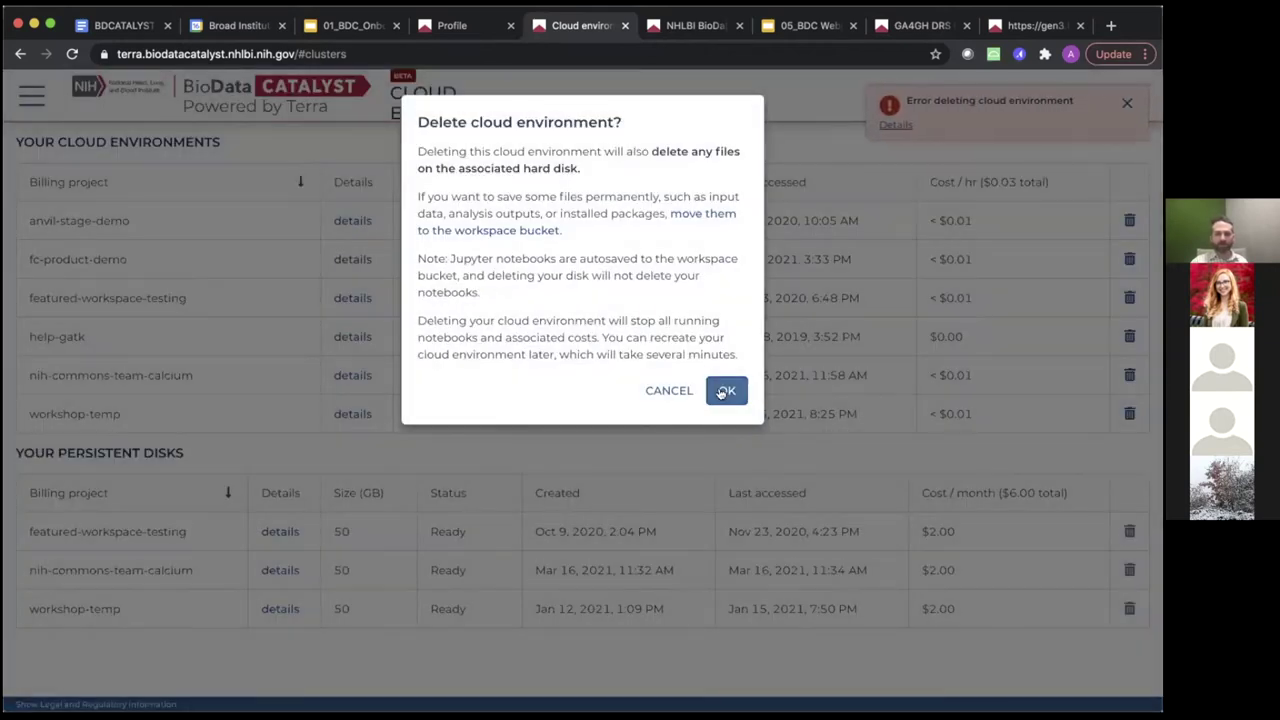
pyautogui.click(668, 391)
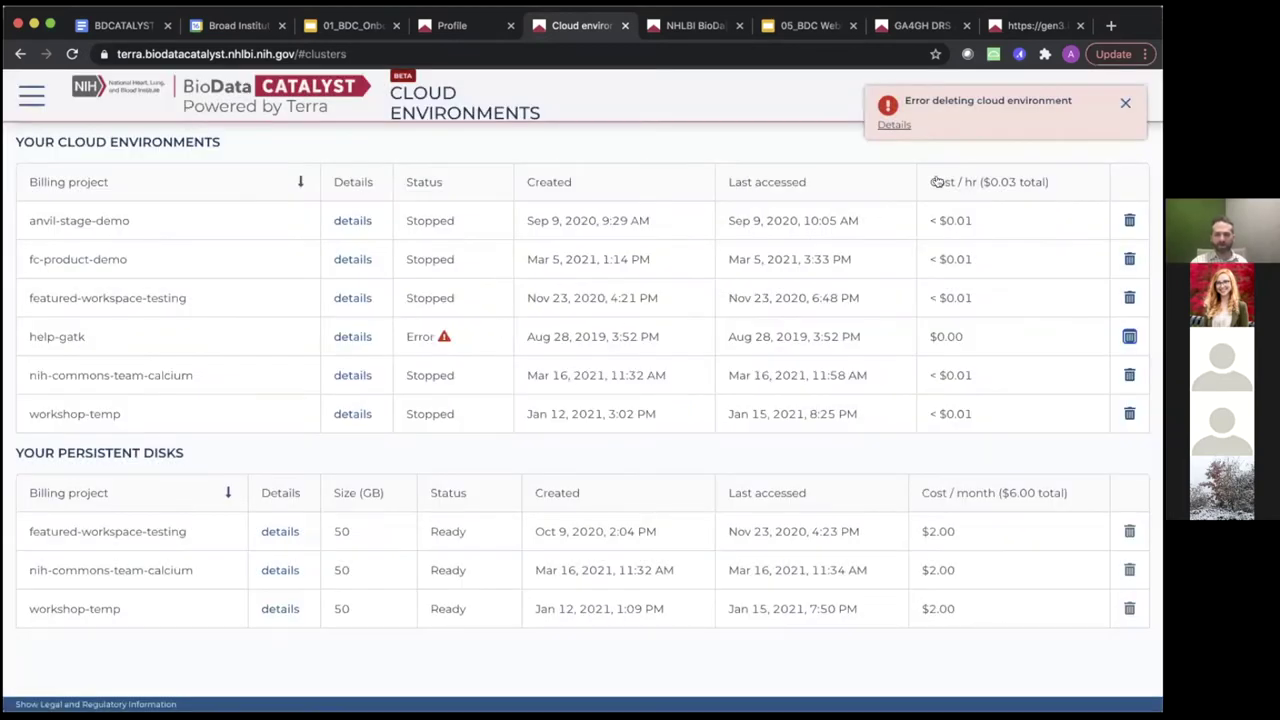
pyautogui.click(1125, 100)
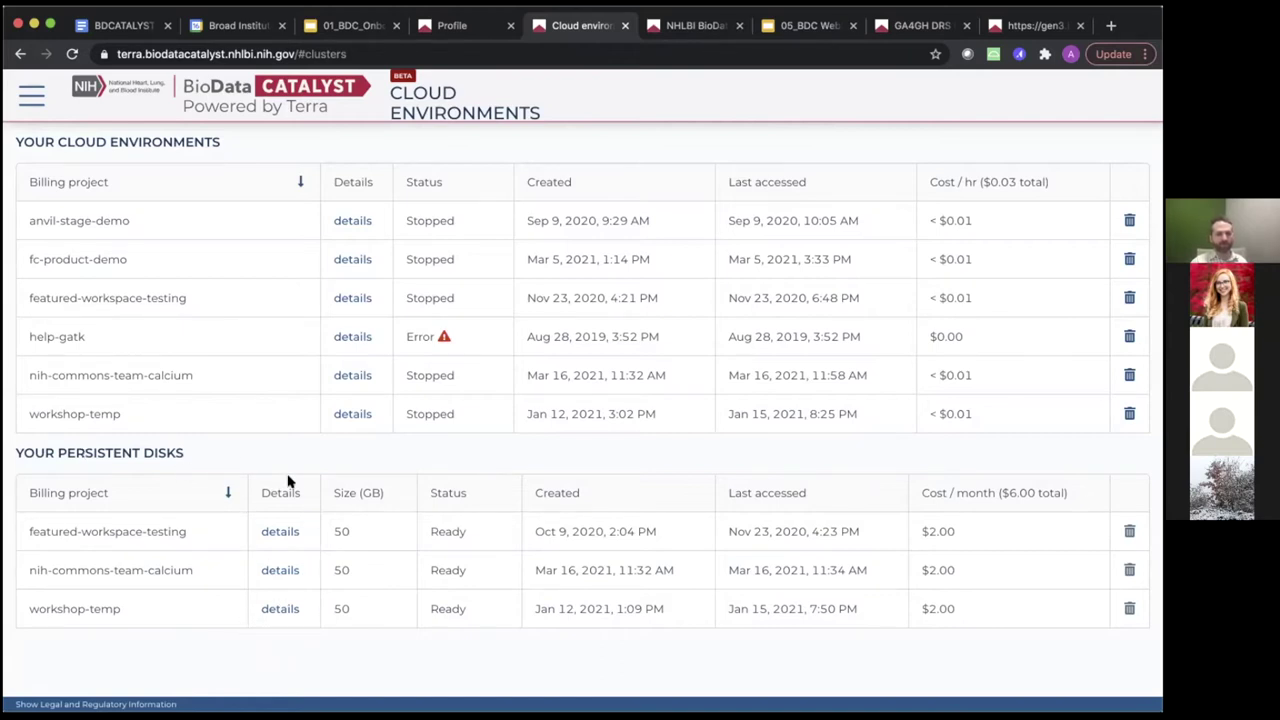
# Step: Expand the account, Library and Support sections of the site navigation to examine their entries
pyautogui.click(33, 96)
pyautogui.click(106, 151)
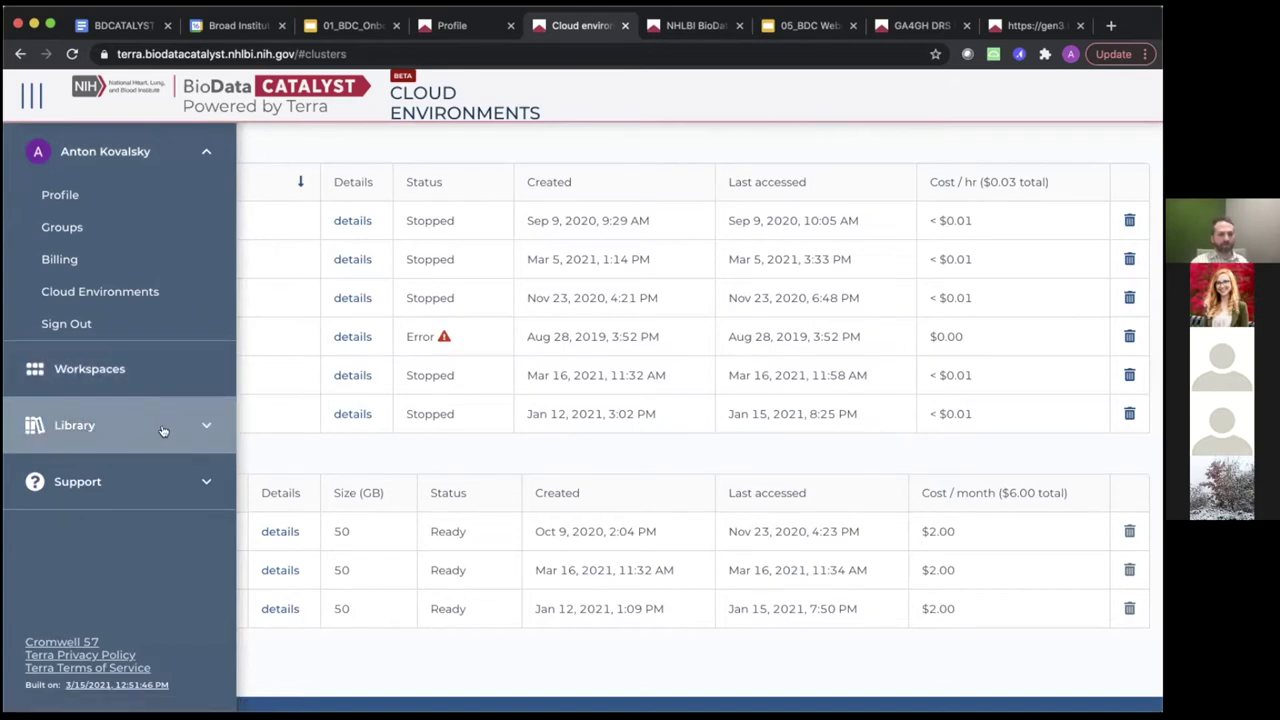
pyautogui.click(163, 430)
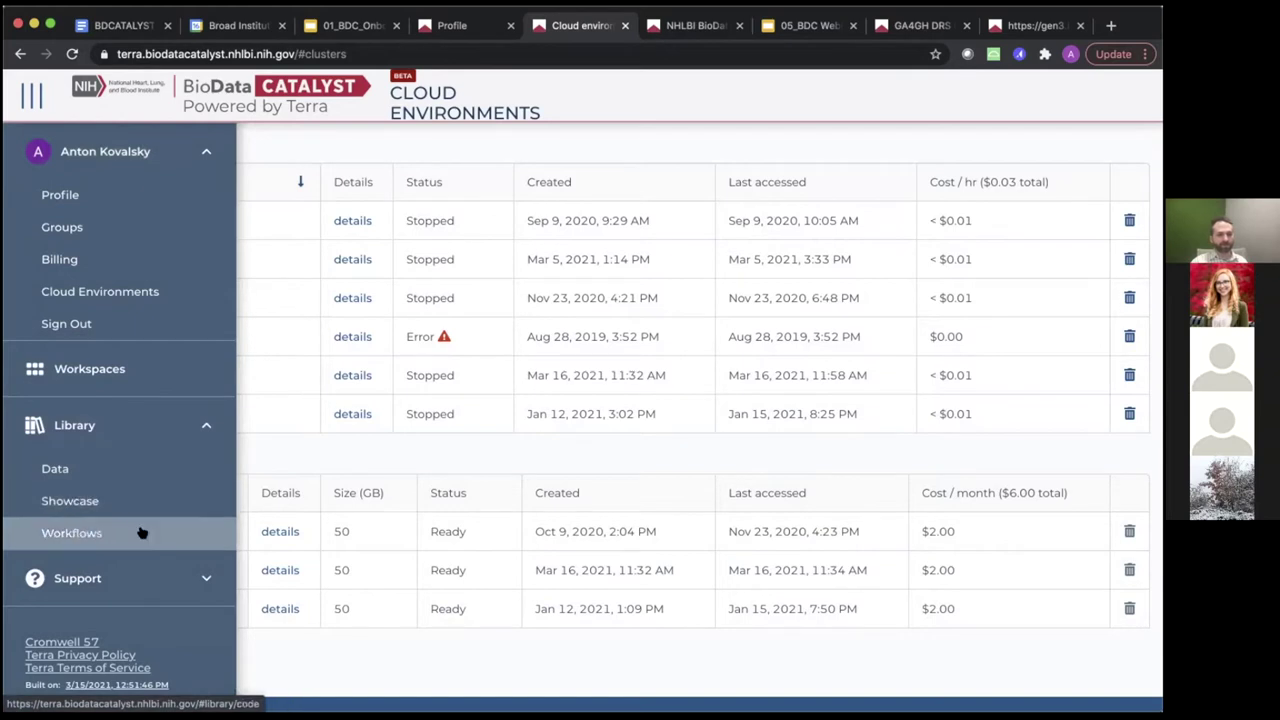
pyautogui.click(145, 577)
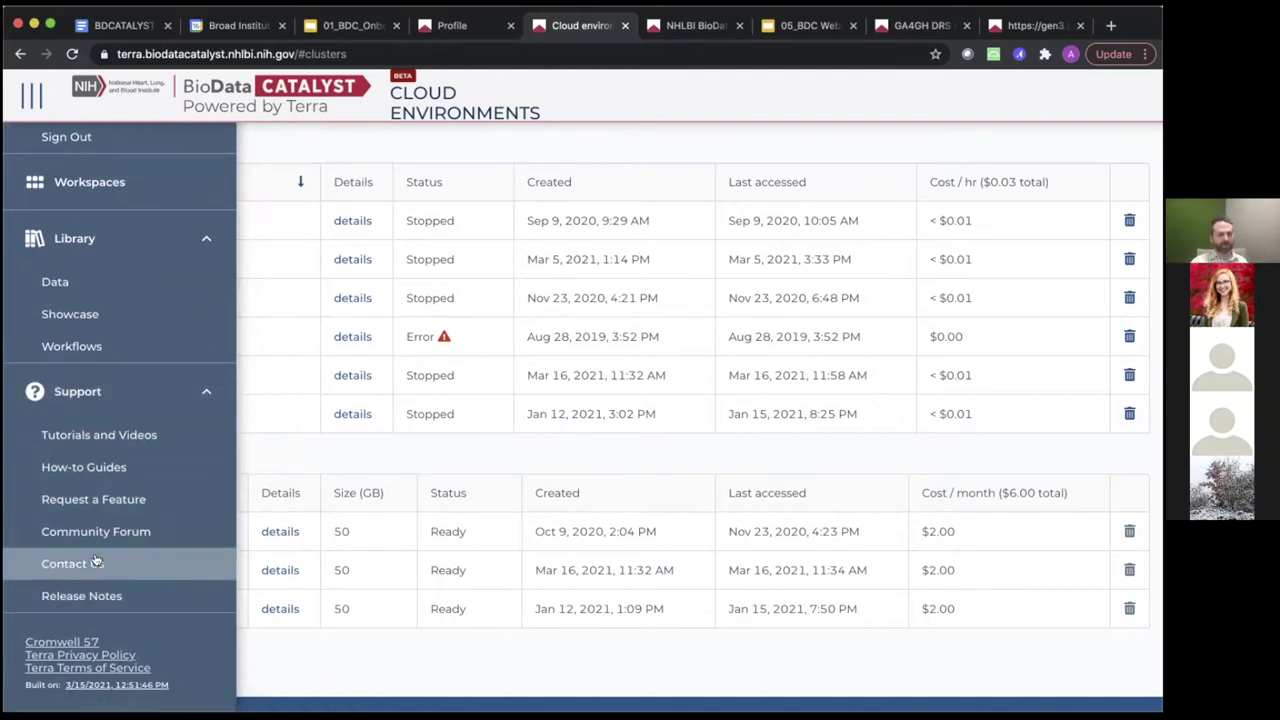
# Step: Open the library's Datasets page, then expand the Library section of the site navigation to view its entries and close the navigation
pyautogui.click(136, 245)
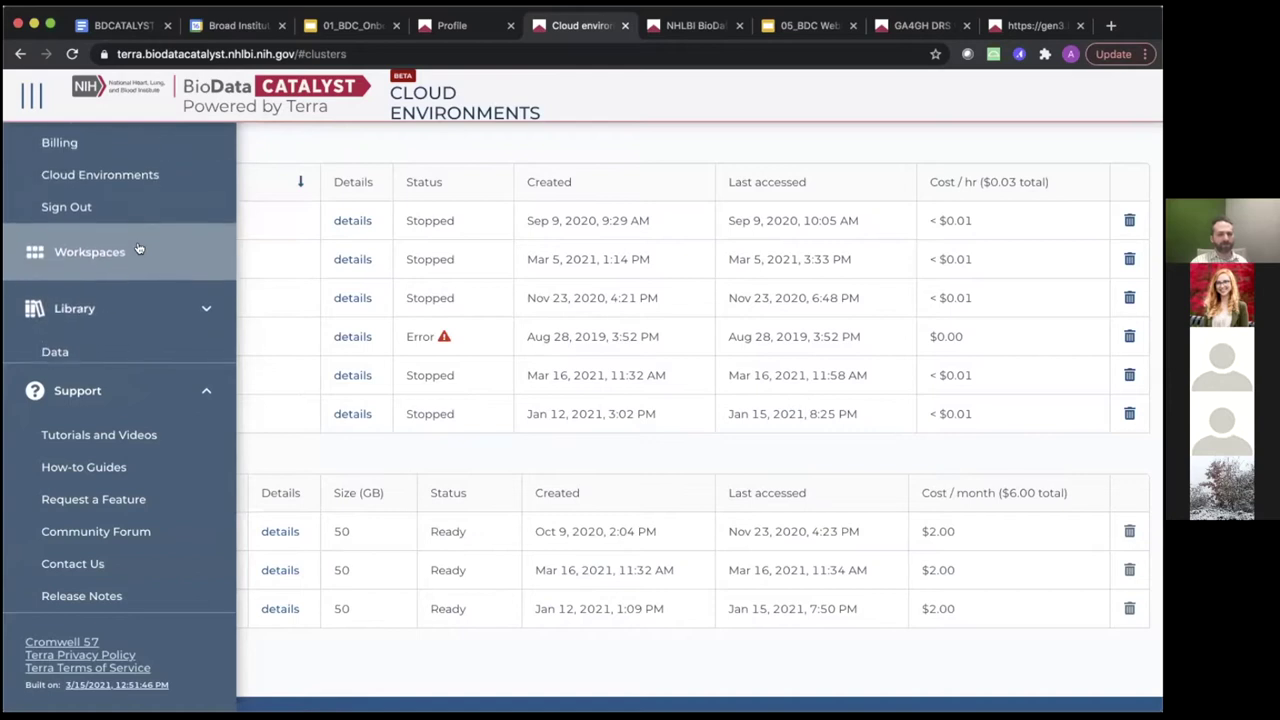
pyautogui.click(120, 336)
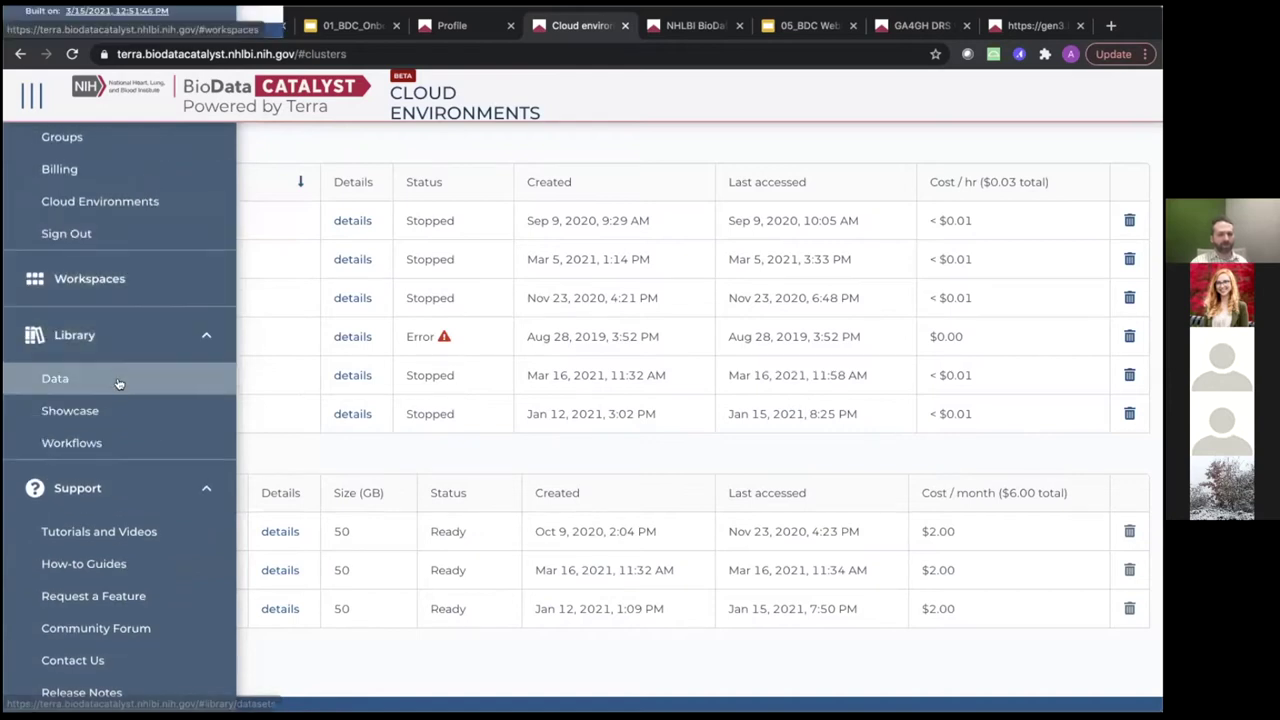
pyautogui.click(118, 382)
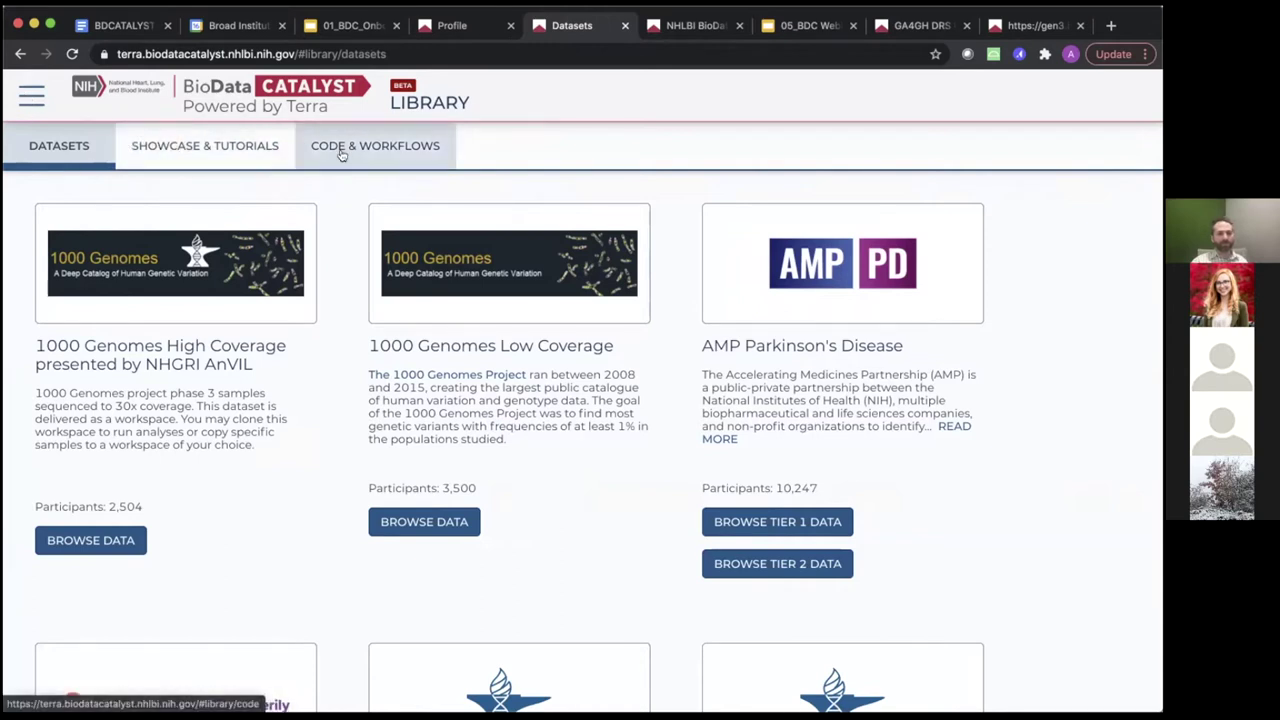
pyautogui.click(24, 95)
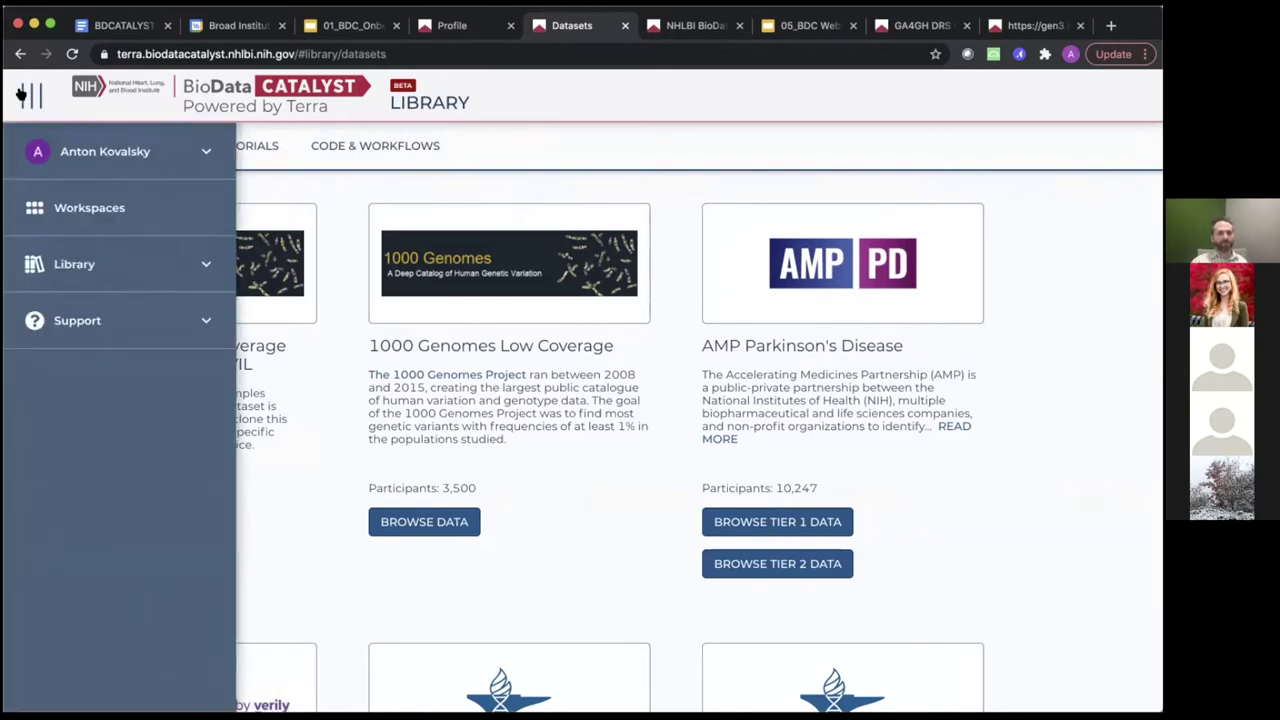
pyautogui.click(117, 265)
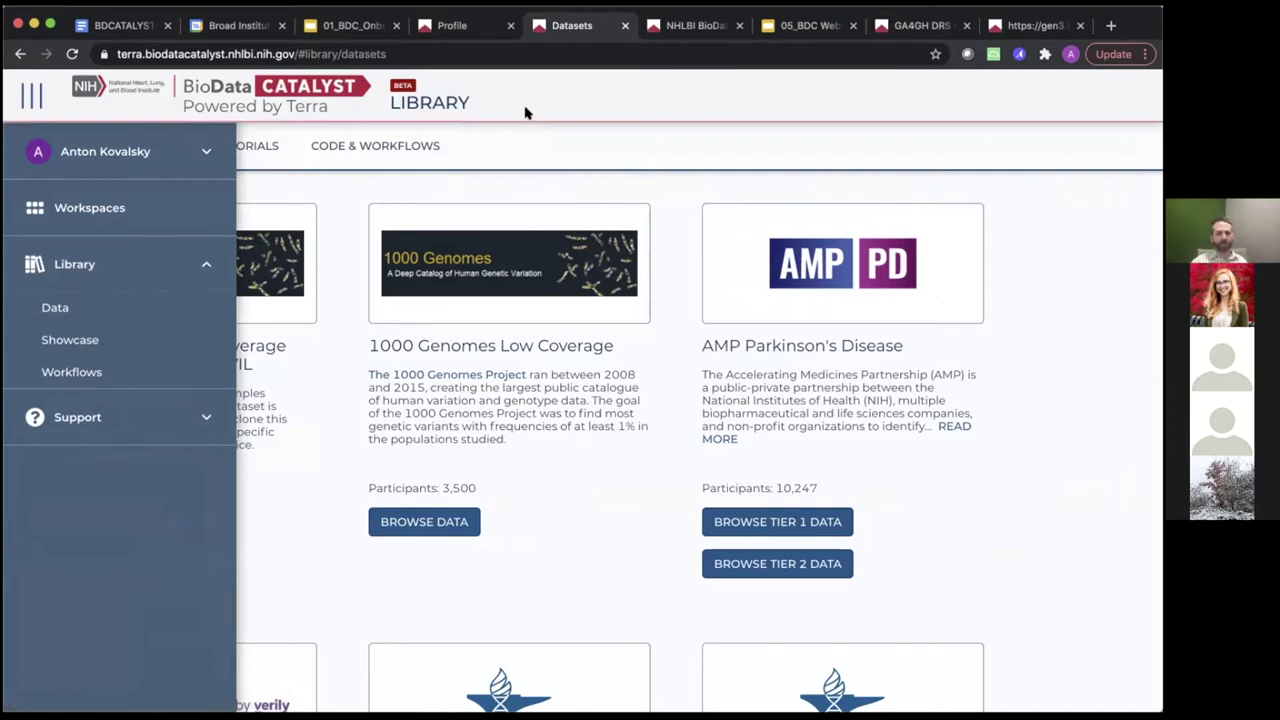
pyautogui.click(147, 319)
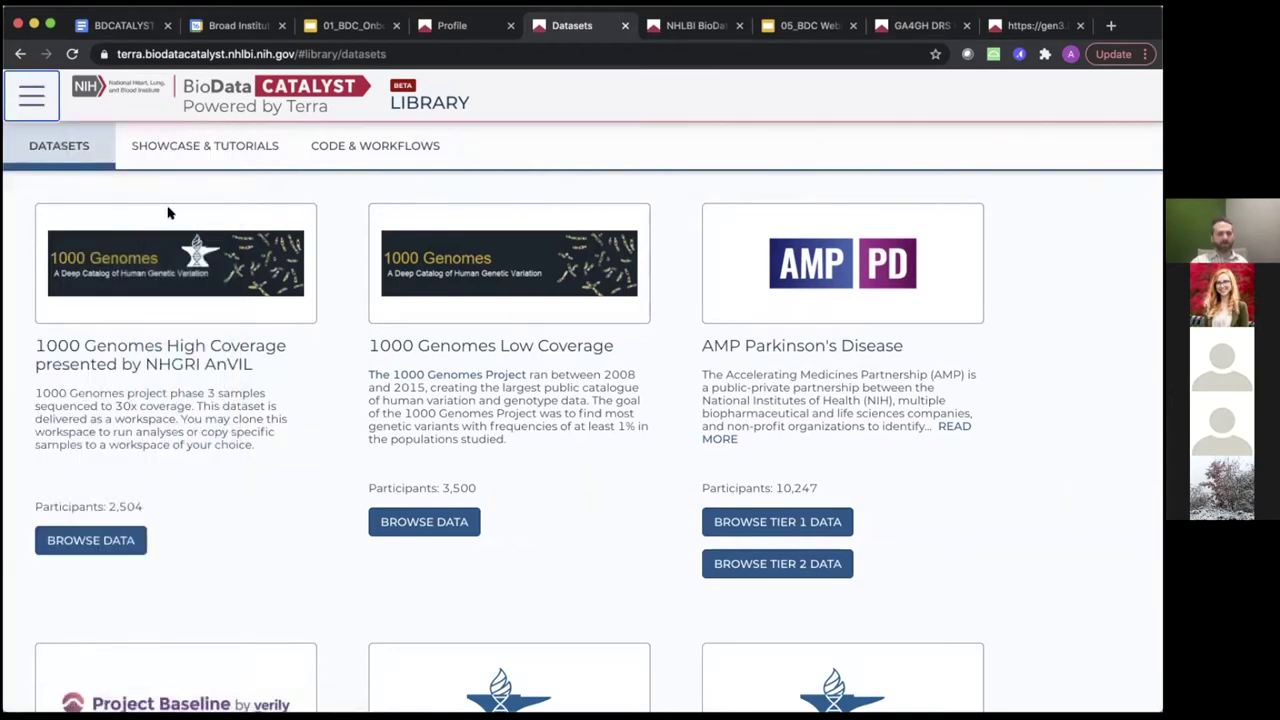
# Step: Open the library's Showcase & Tutorials page and examine the new, featured and GATK4 example workspaces
pyautogui.click(205, 145)
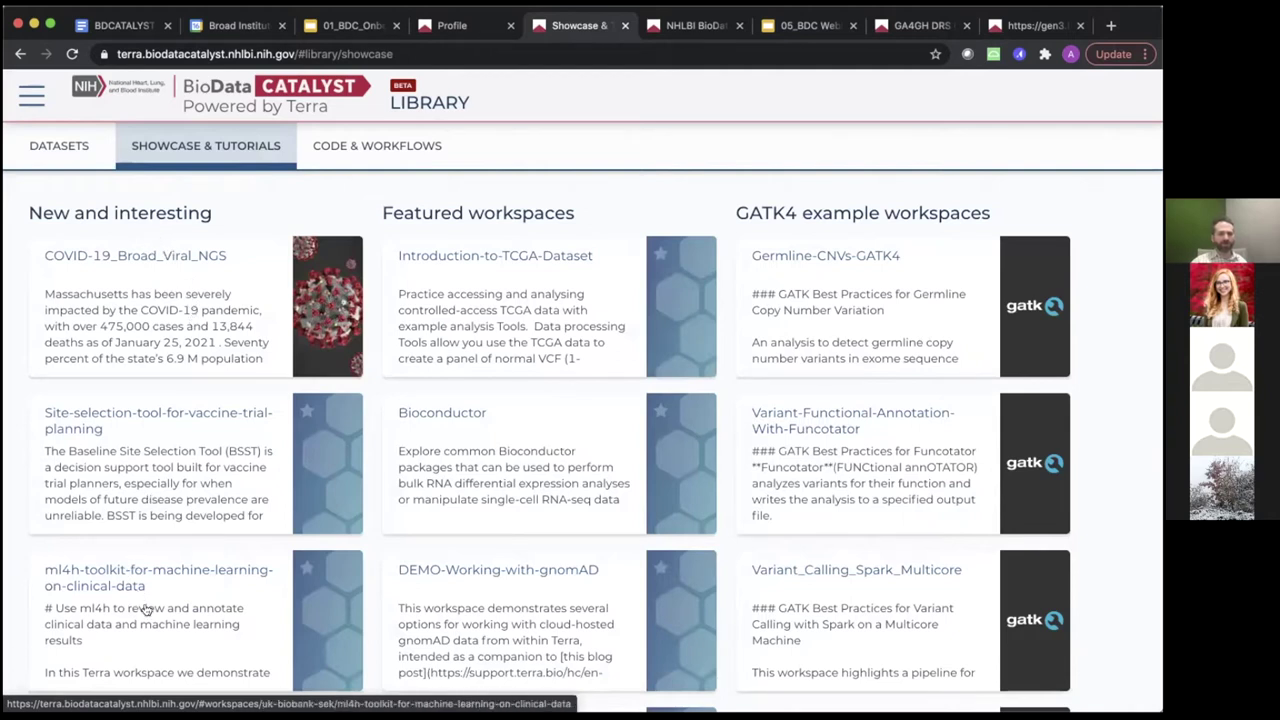
pyautogui.scroll(-5, 145, 610)
pyautogui.scroll(5, 140, 400)
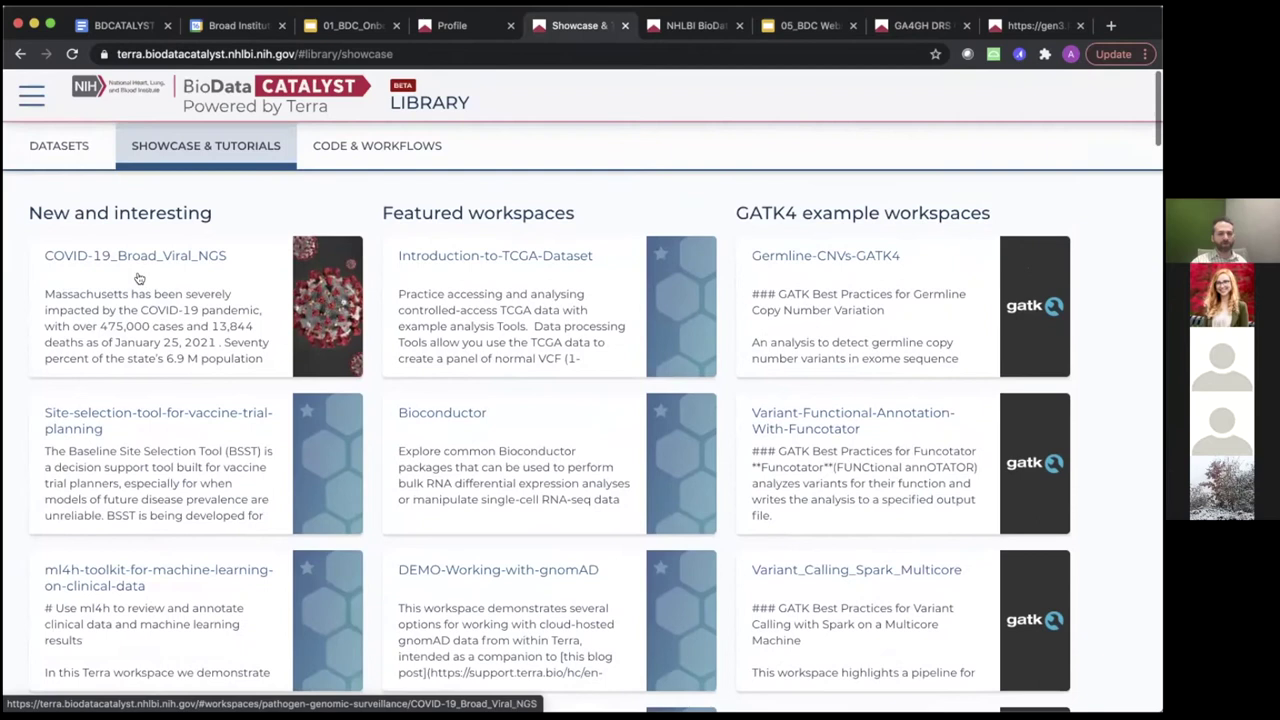
pyautogui.scroll(-4, 148, 449)
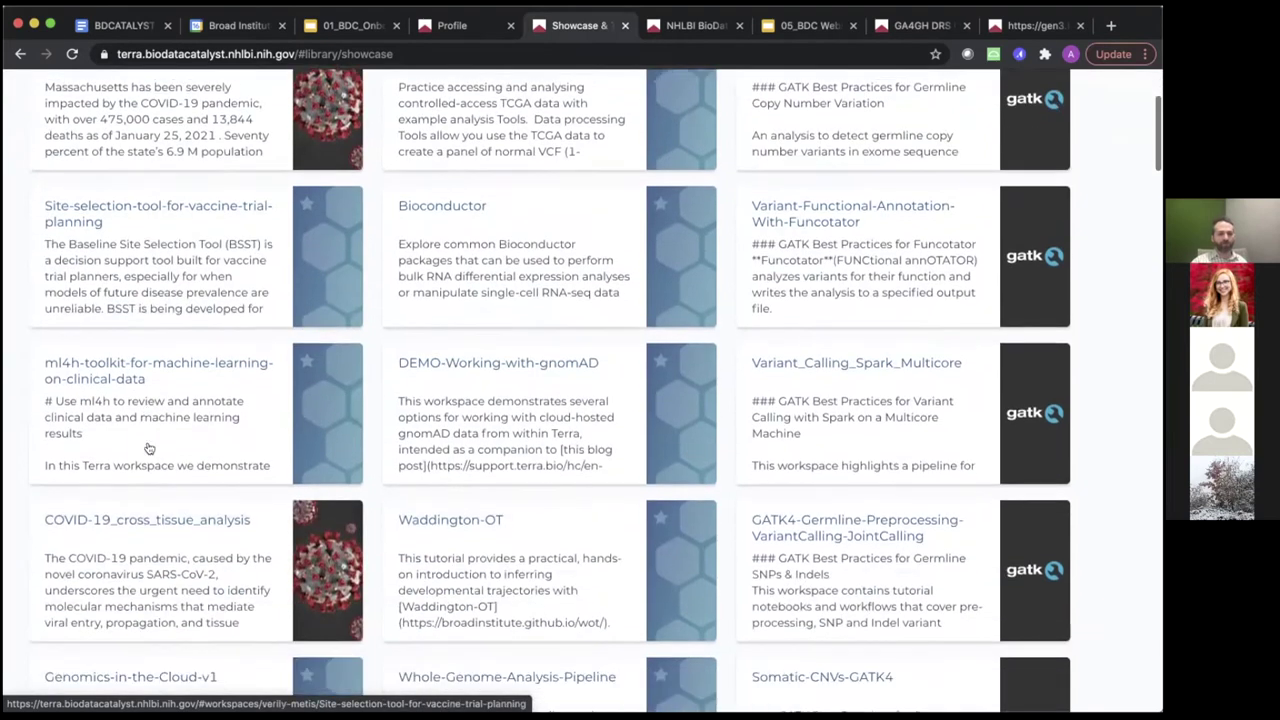
pyautogui.scroll(4, 148, 449)
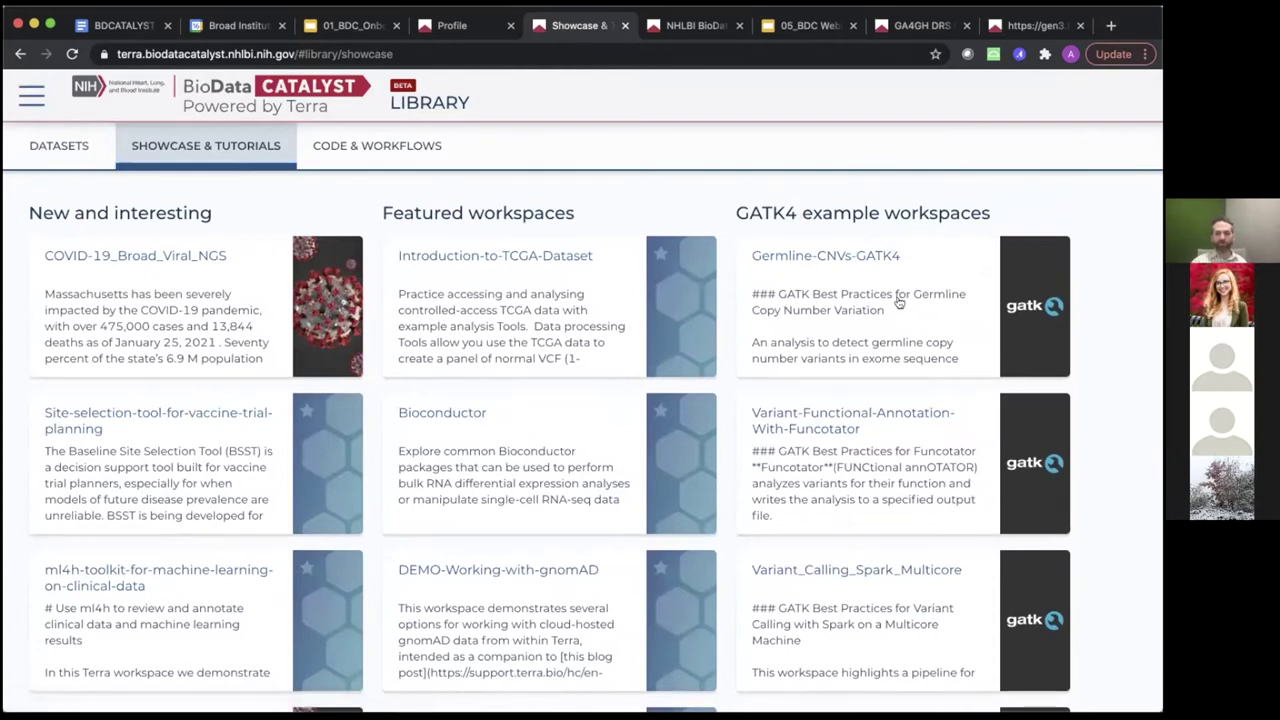
pyautogui.scroll(-2, 901, 310)
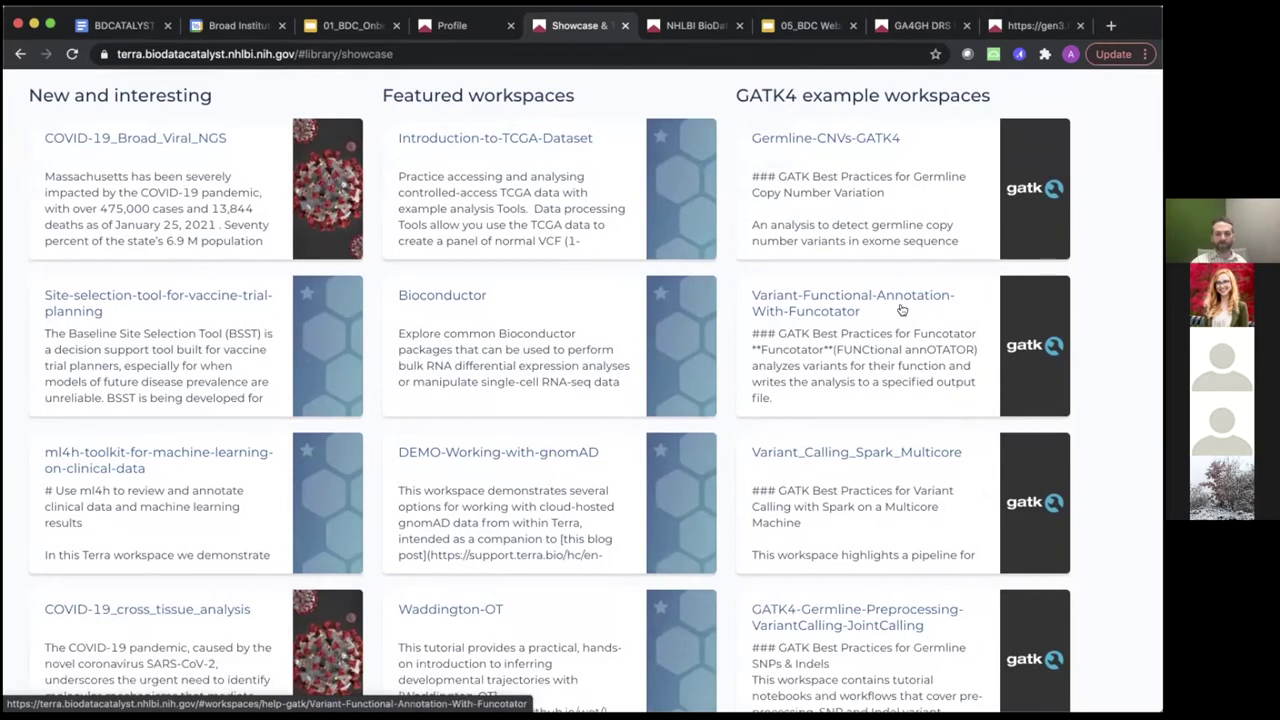
pyautogui.scroll(2, 901, 310)
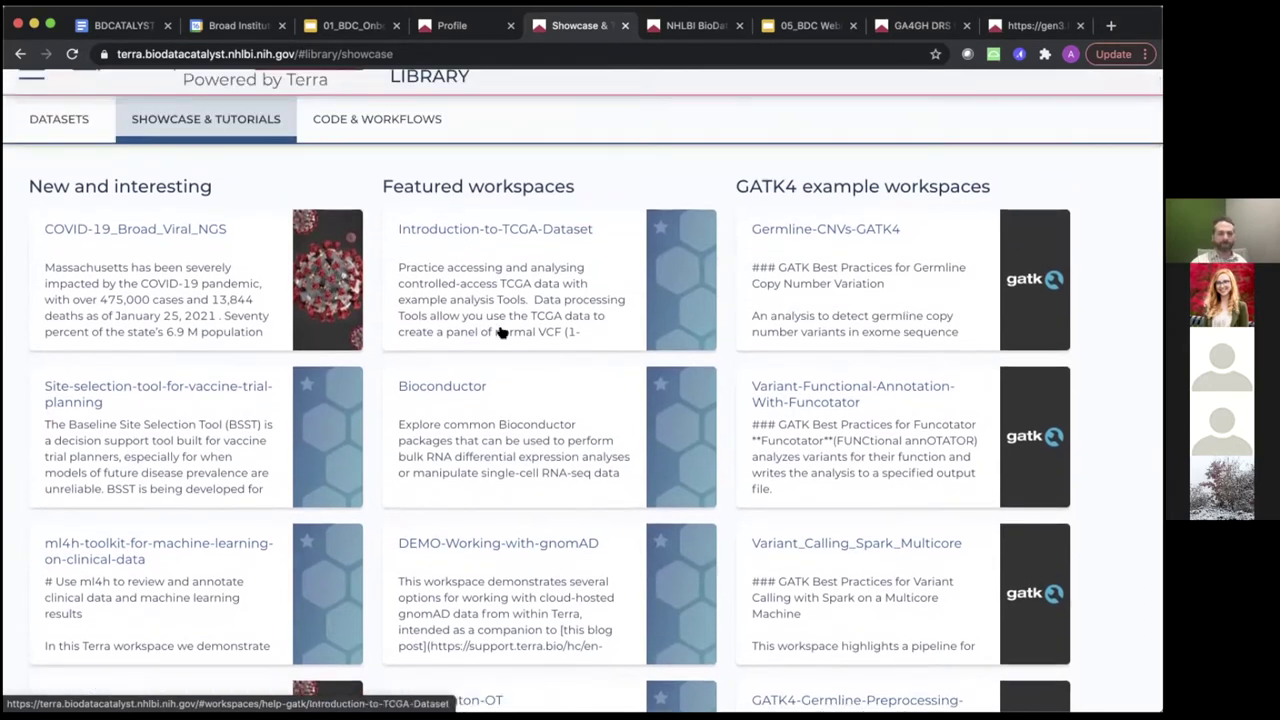
pyautogui.scroll(-2, 502, 338)
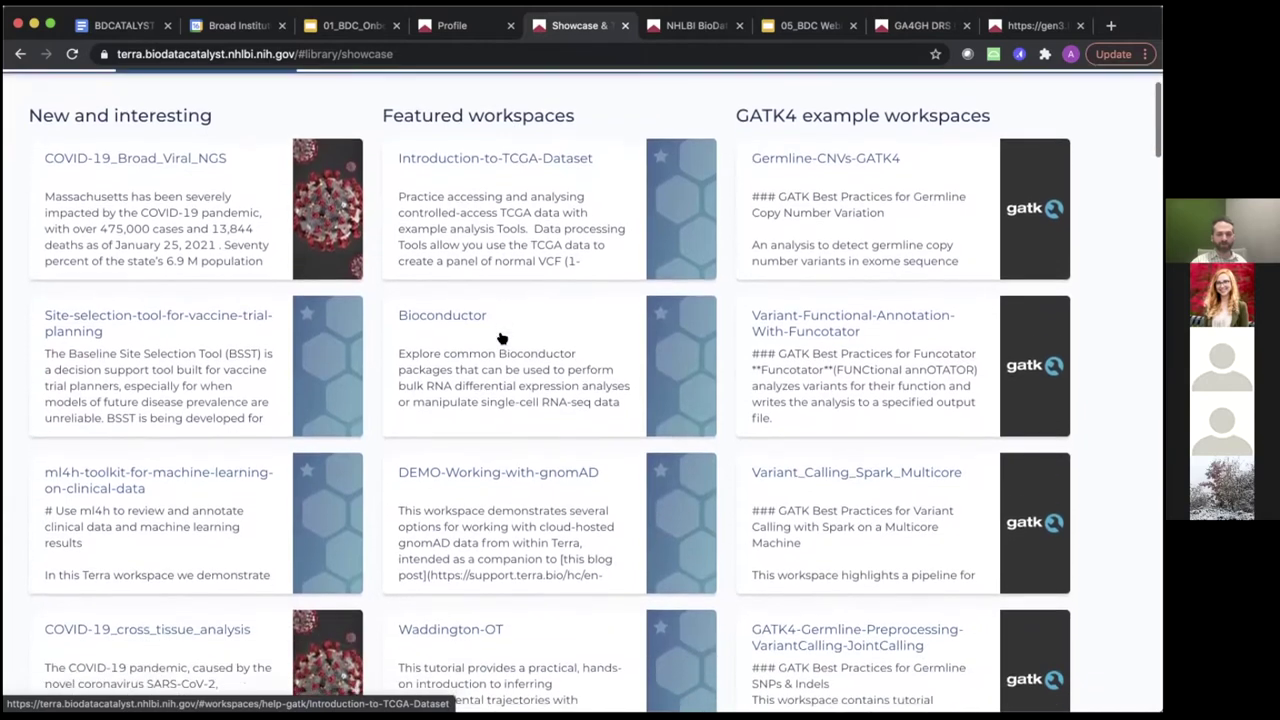
pyautogui.scroll(-12, 502, 338)
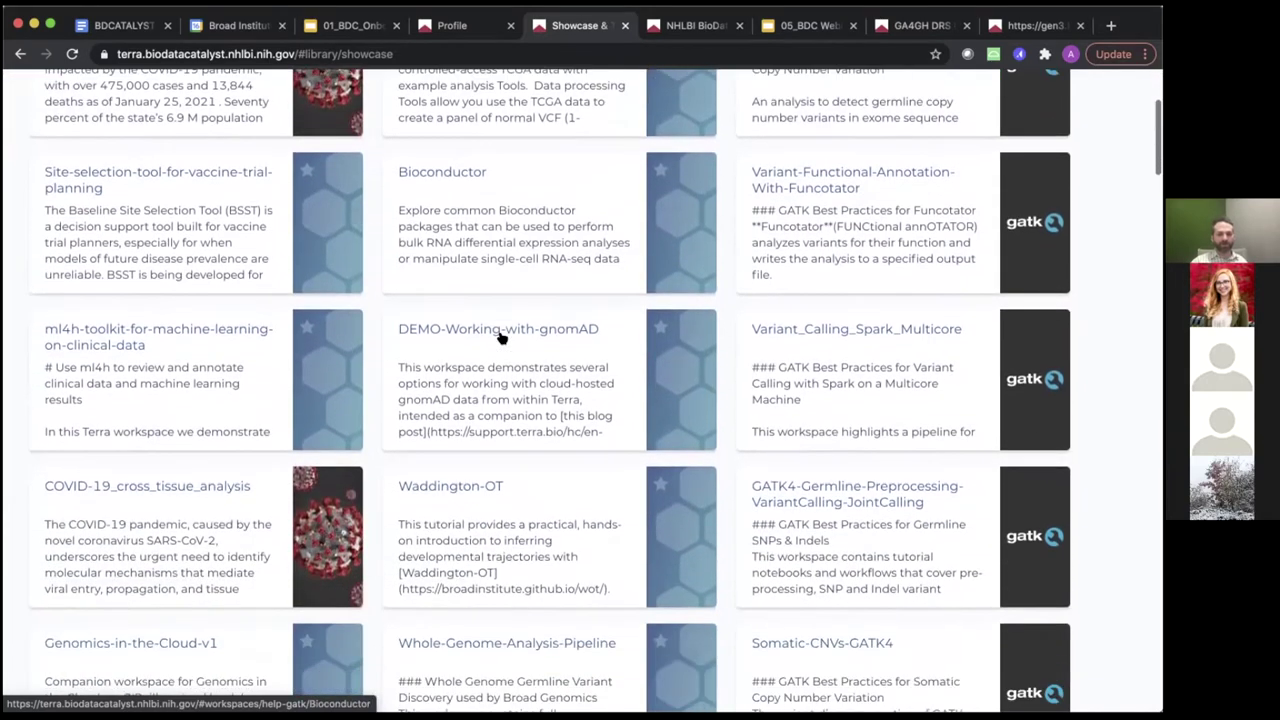
pyautogui.scroll(-5, 502, 338)
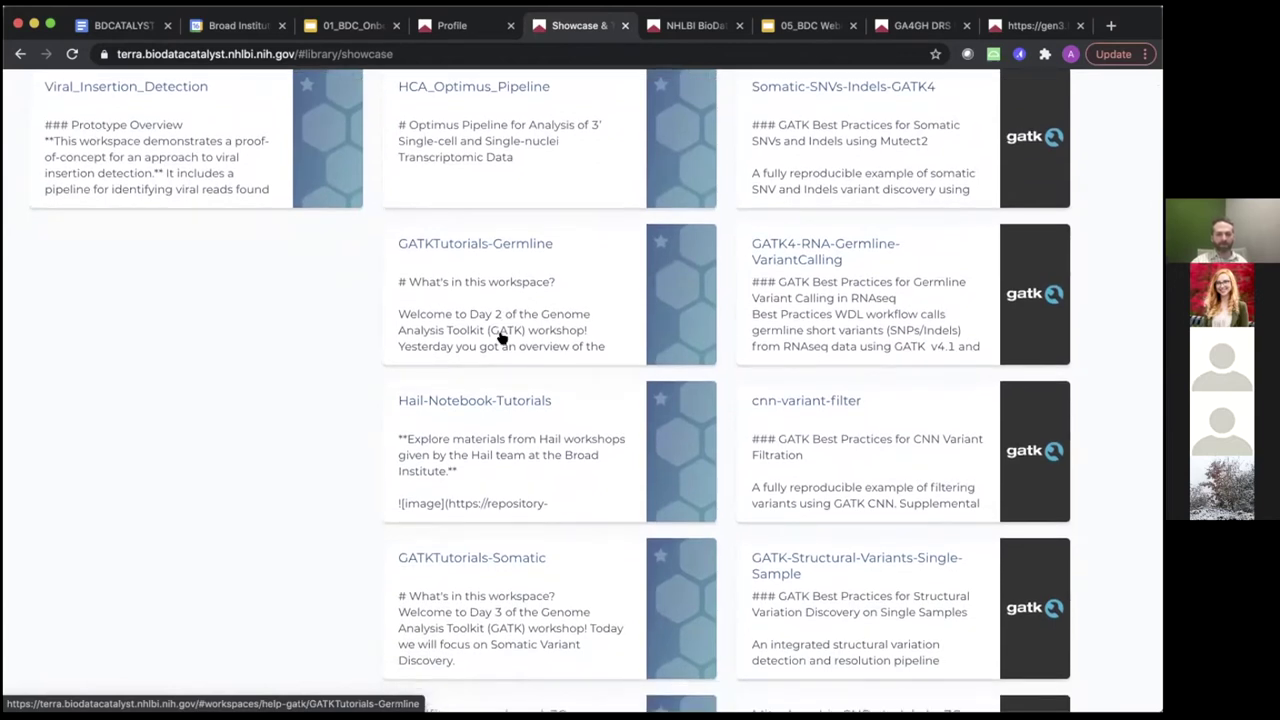
pyautogui.scroll(-5, 502, 338)
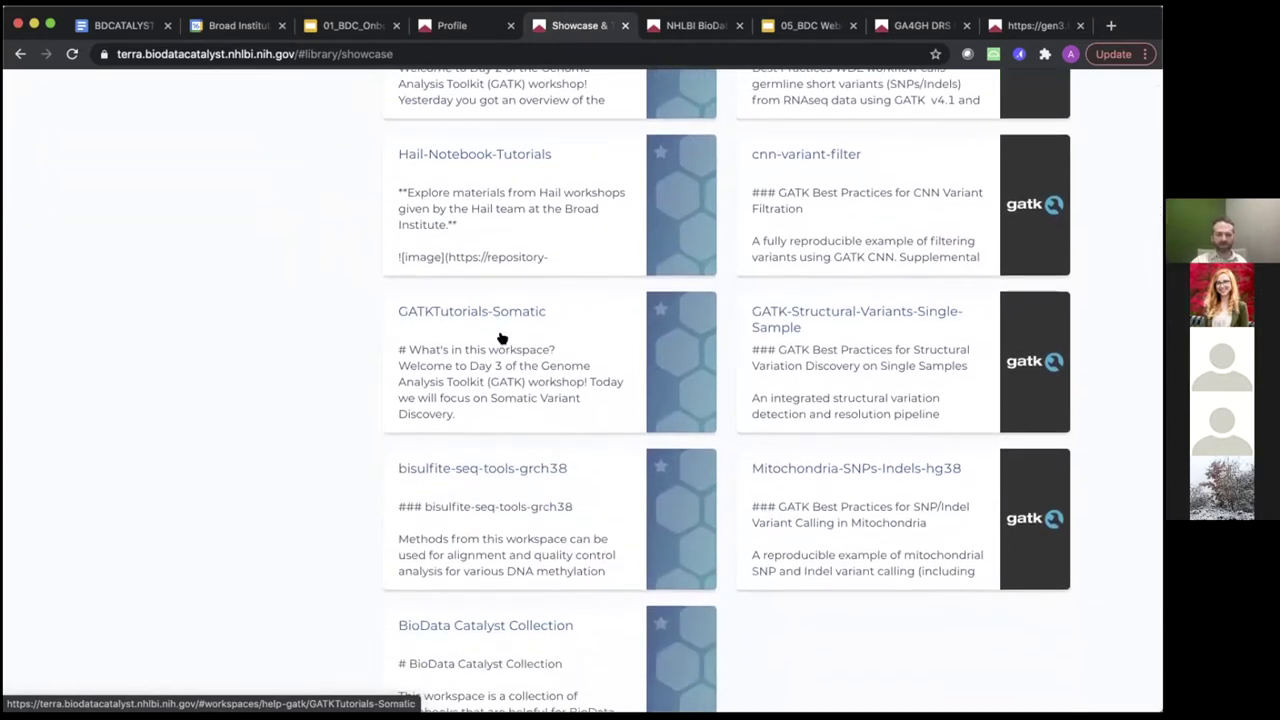
pyautogui.scroll(-20, 502, 338)
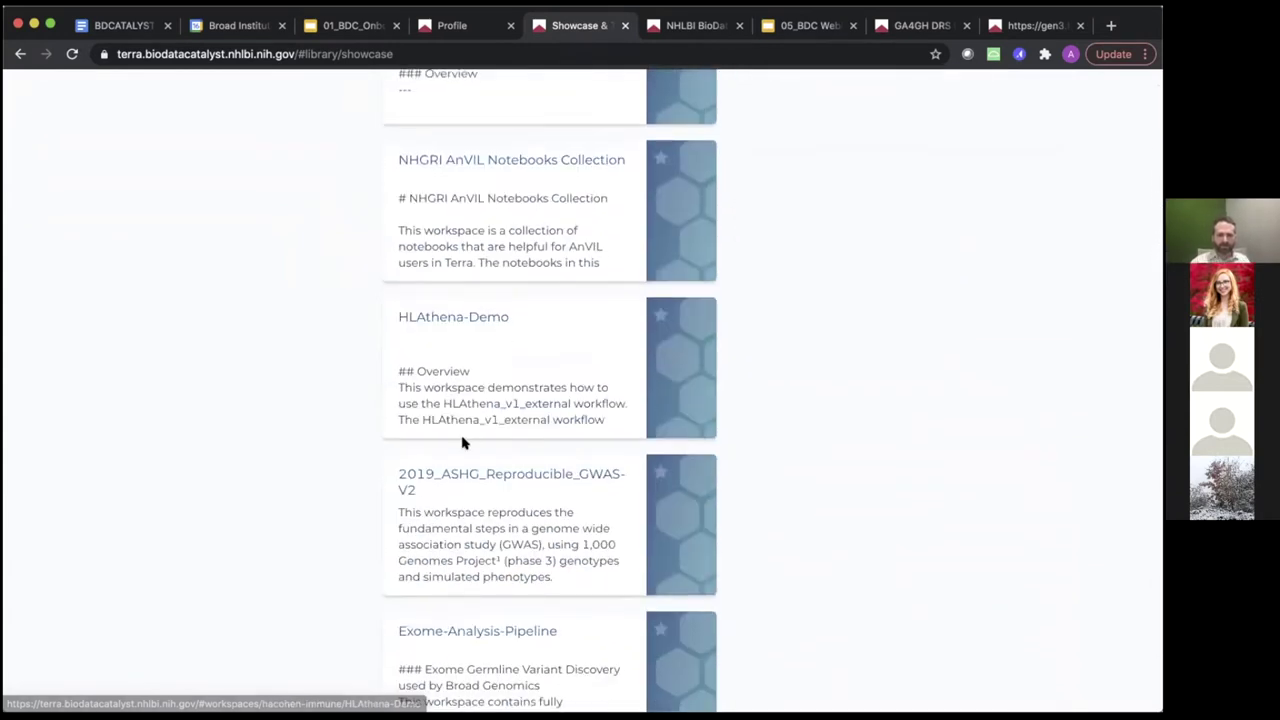
# Step: Search the Showcase & Tutorials page text for "collect" and look through the featured workspaces for matching collections
pyautogui.press('super+f')
pyautogui.write('bi')
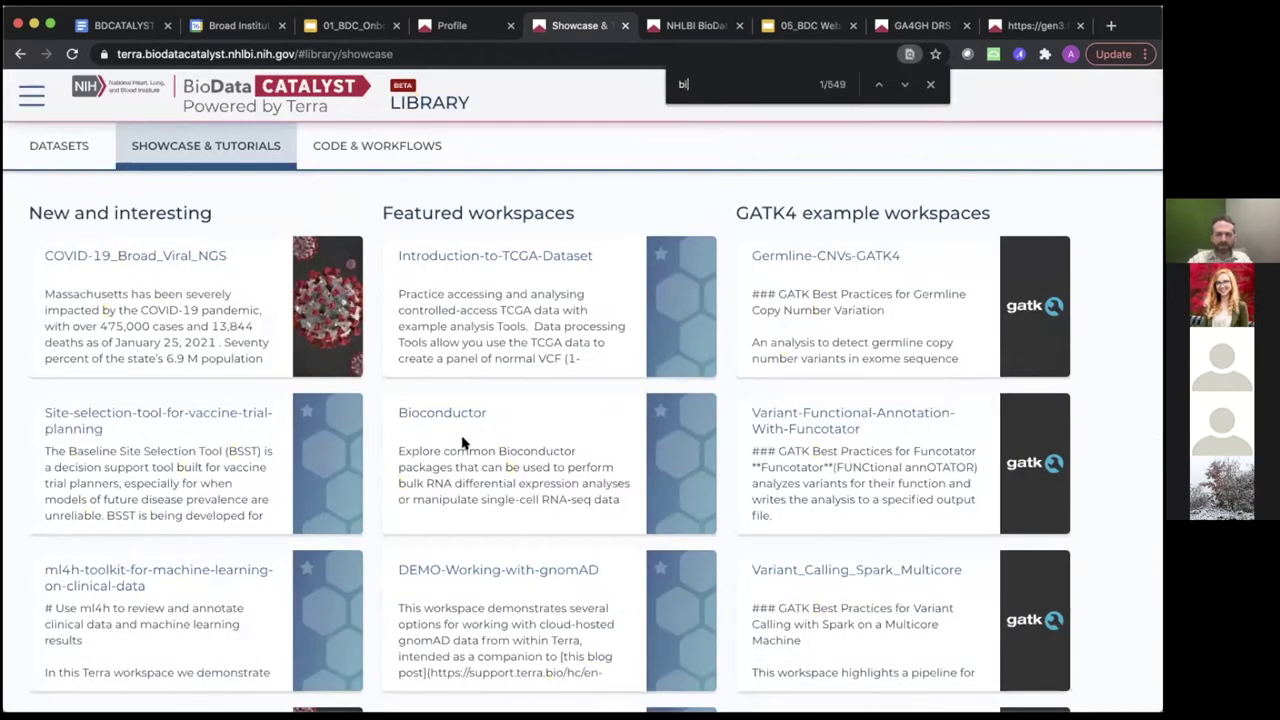
pyautogui.scroll(-5, 462, 442)
pyautogui.press('BackSpace')
pyautogui.press('BackSpace')
pyautogui.write('collection')
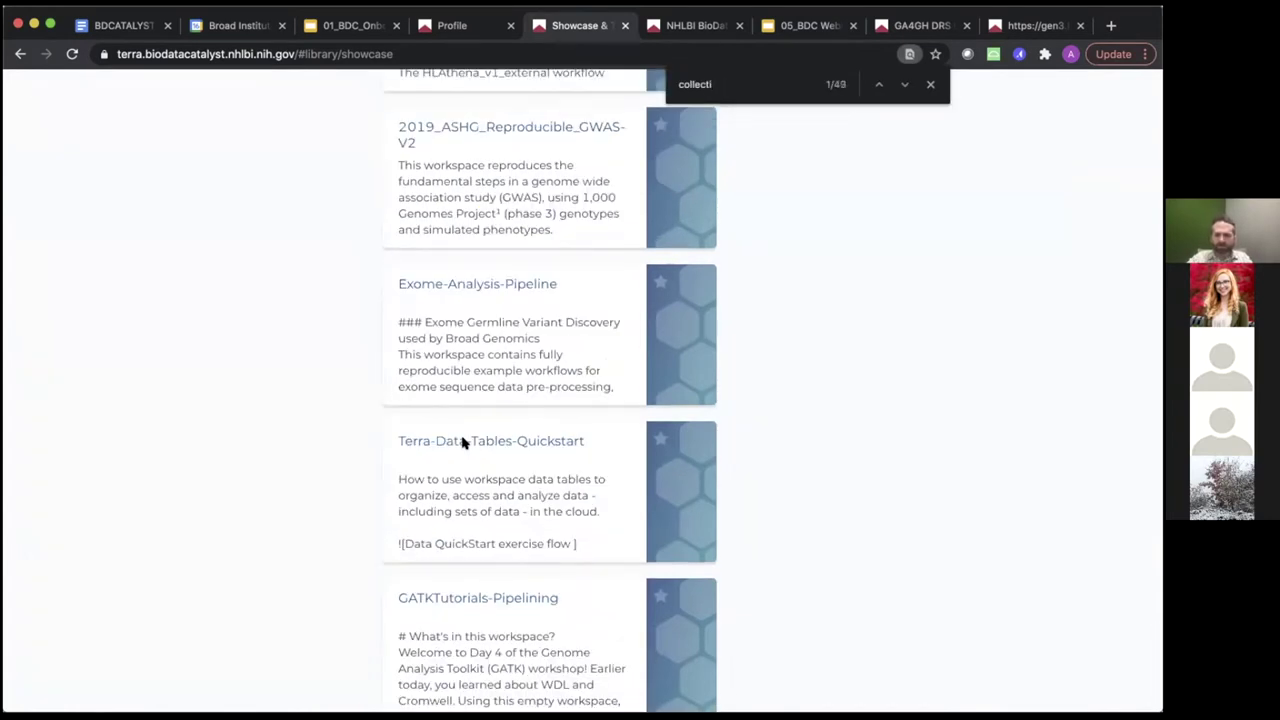
pyautogui.scroll(-2, 462, 442)
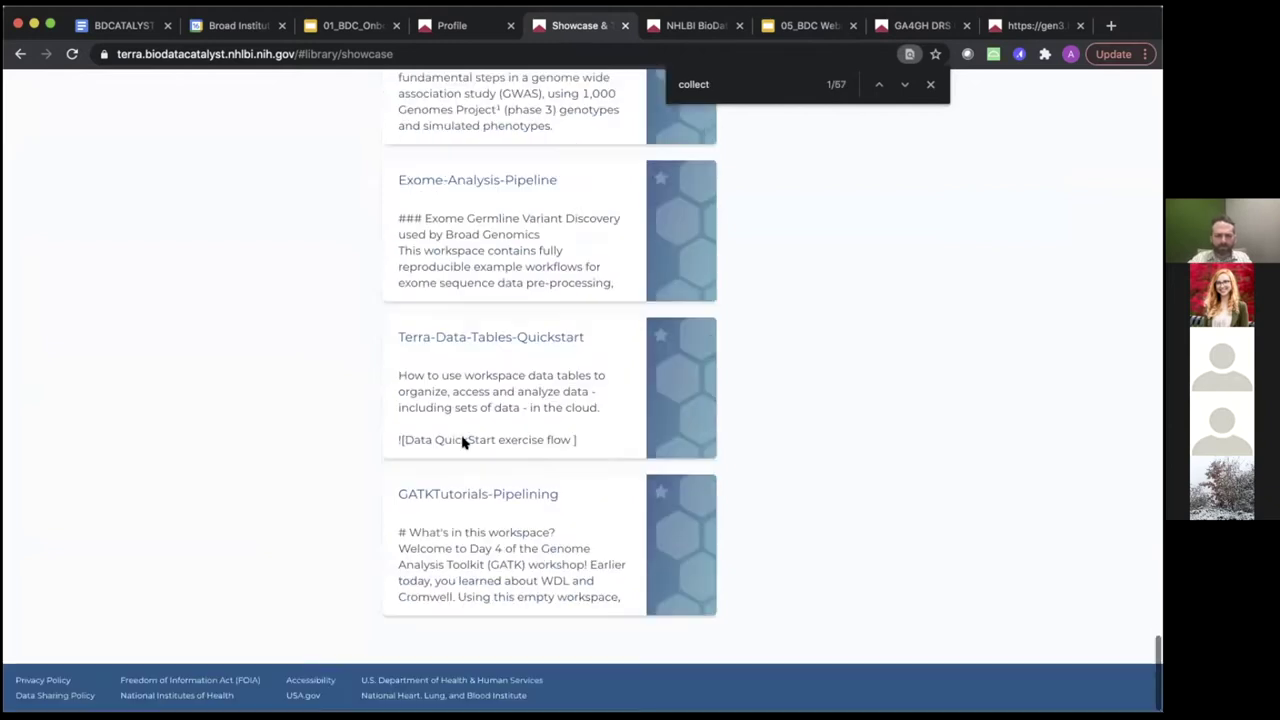
pyautogui.scroll(3, 462, 442)
pyautogui.scroll(5, 462, 442)
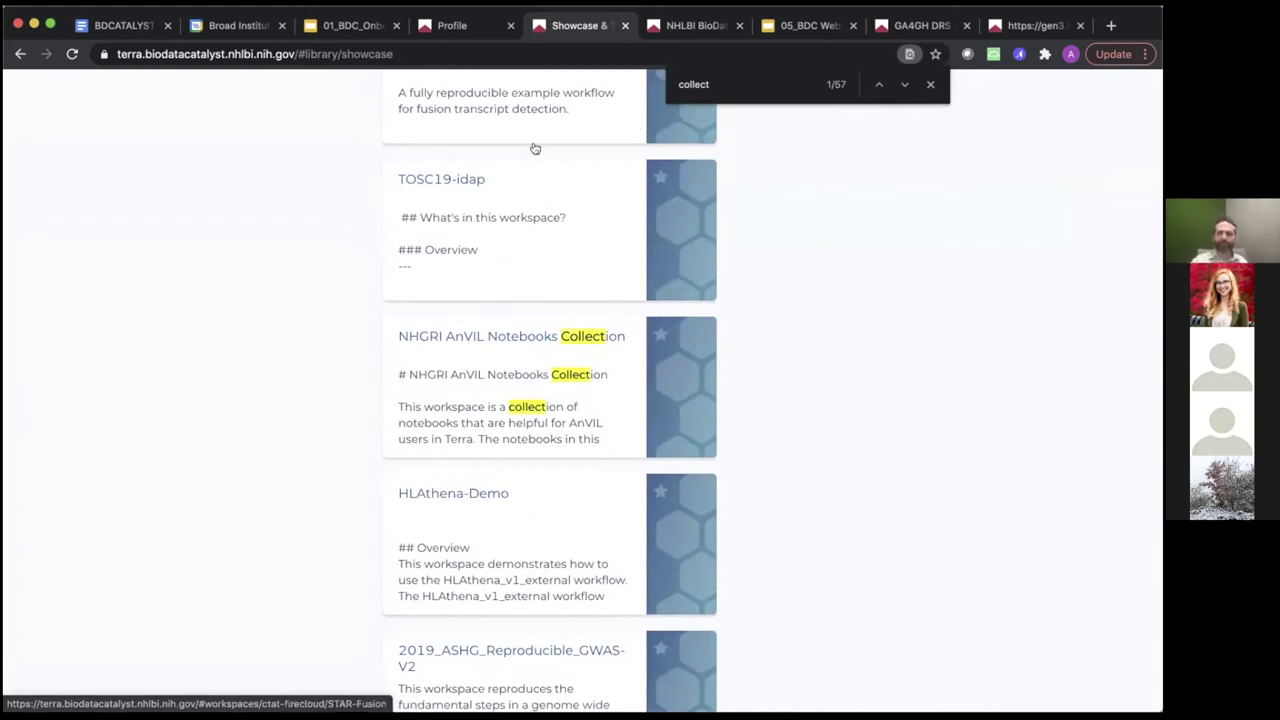
pyautogui.scroll(10, 490, 211)
pyautogui.scroll(10, 490, 211)
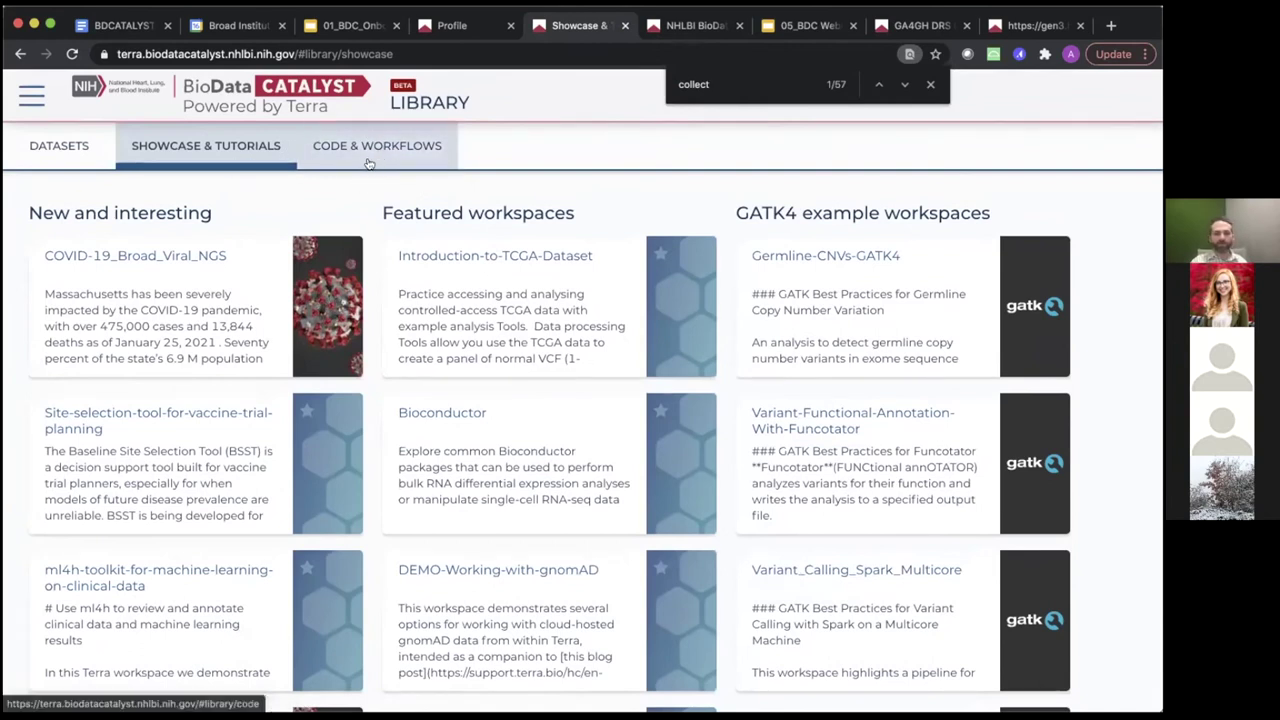
# Step: Open the library's Code & Workflows page and examine the GATK4 Best Practices workflows
pyautogui.click(353, 148)
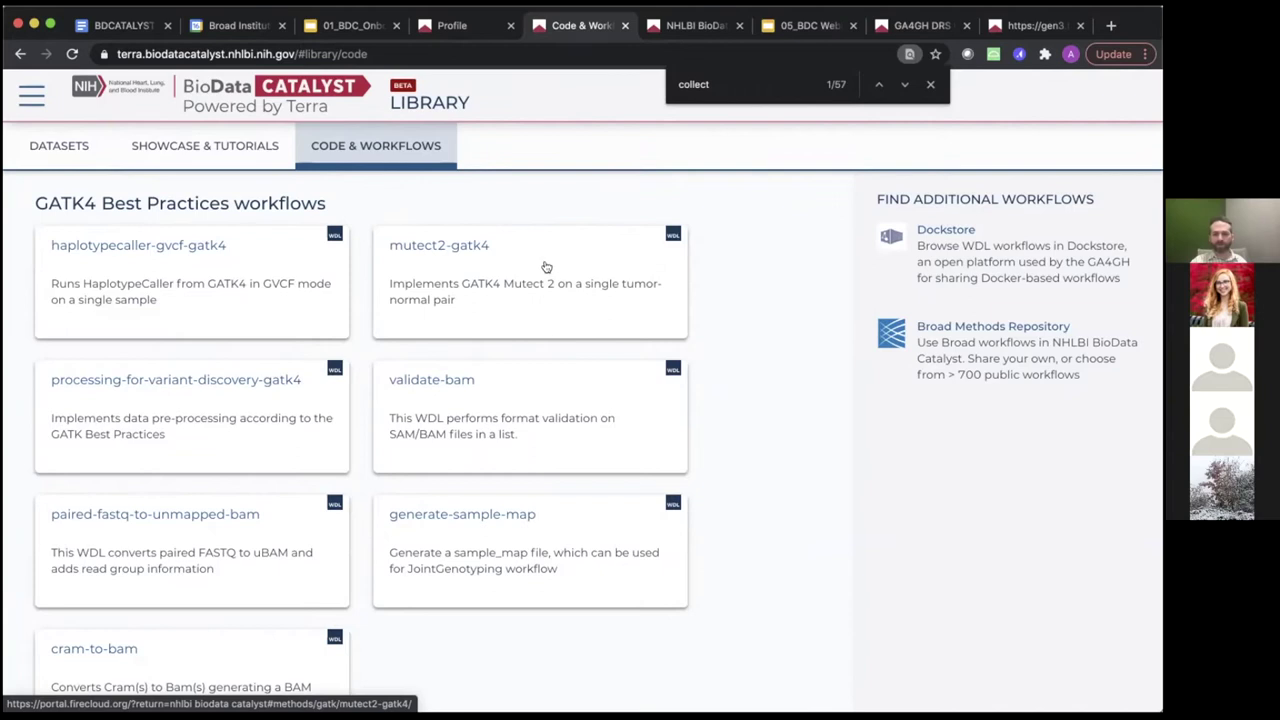
pyautogui.scroll(-1, 509, 443)
pyautogui.scroll(1, 517, 443)
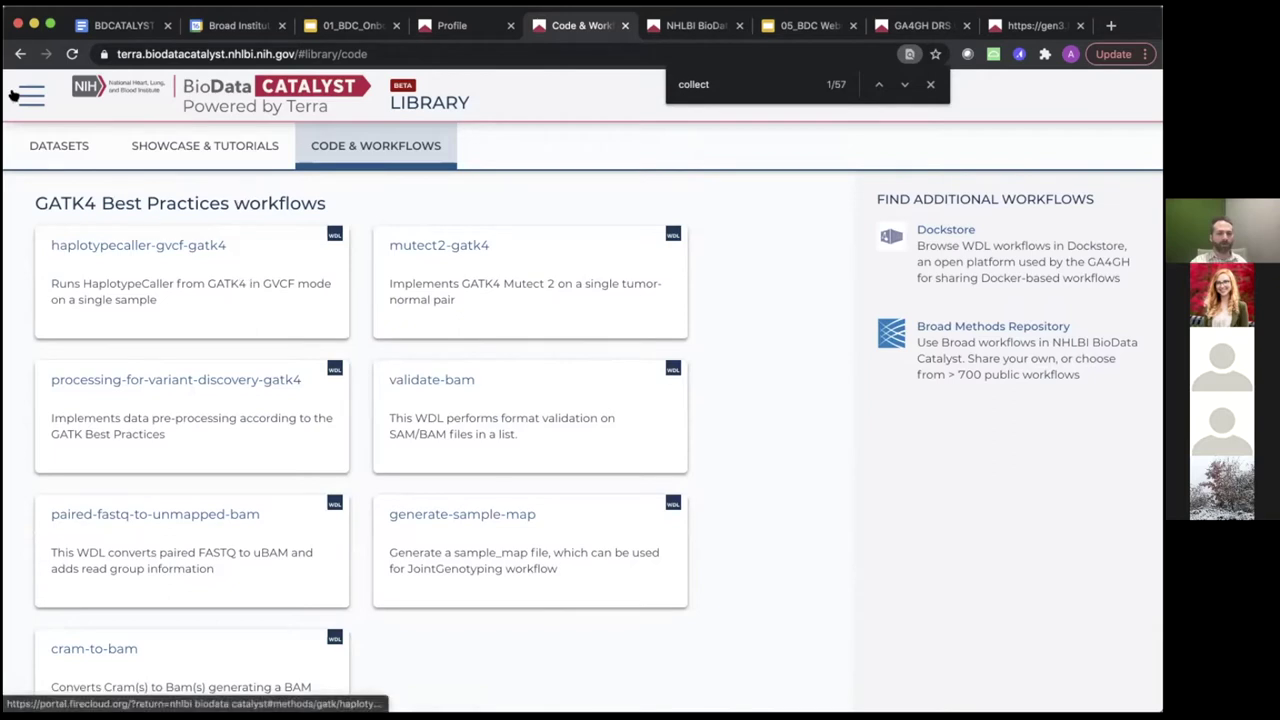
# Step: Open the haplotypecaller-gvcf-gatk4 workflow, review its summary and documentation, and return to the workflow library
pyautogui.click(214, 268)
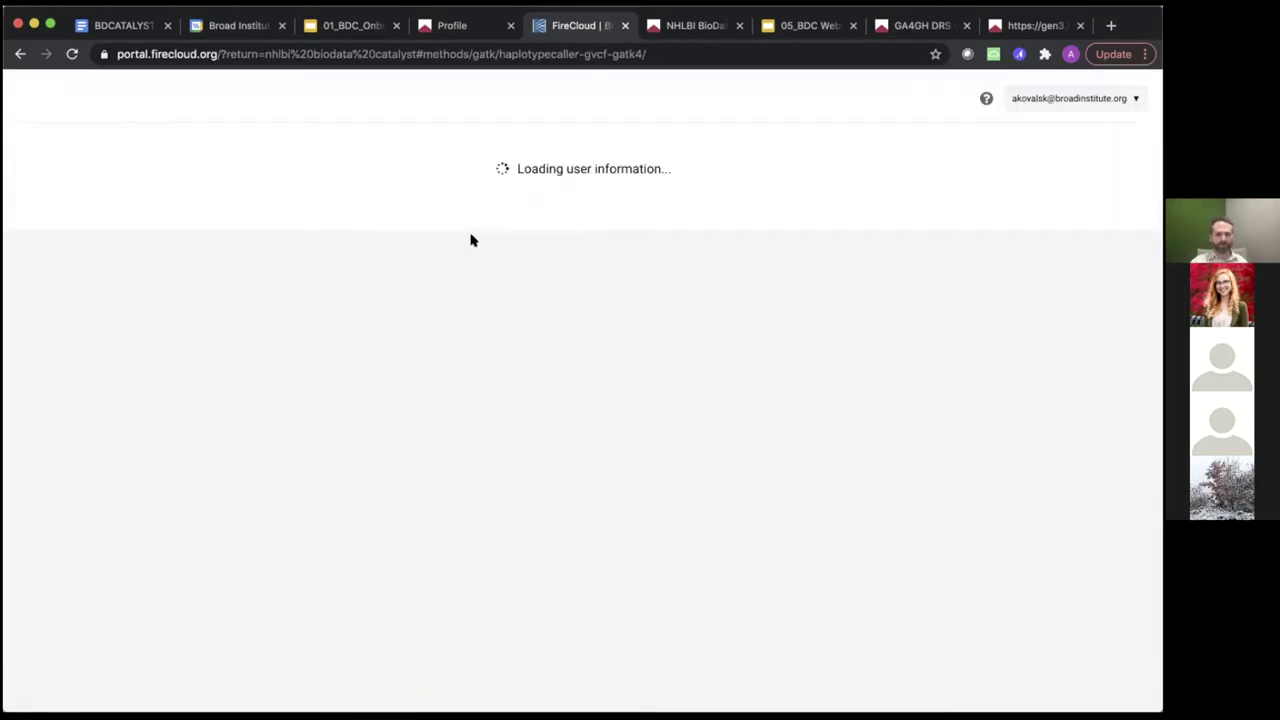
pyautogui.scroll(-5, 475, 360)
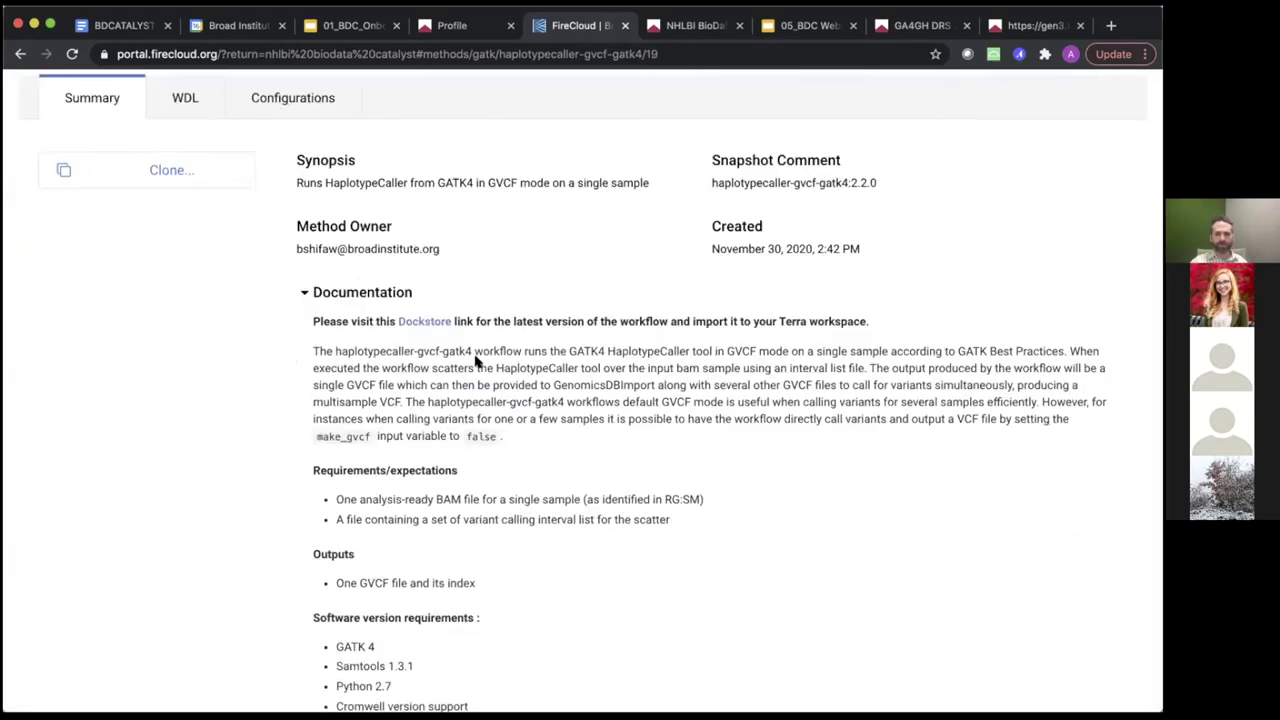
pyautogui.scroll(5, 560, 400)
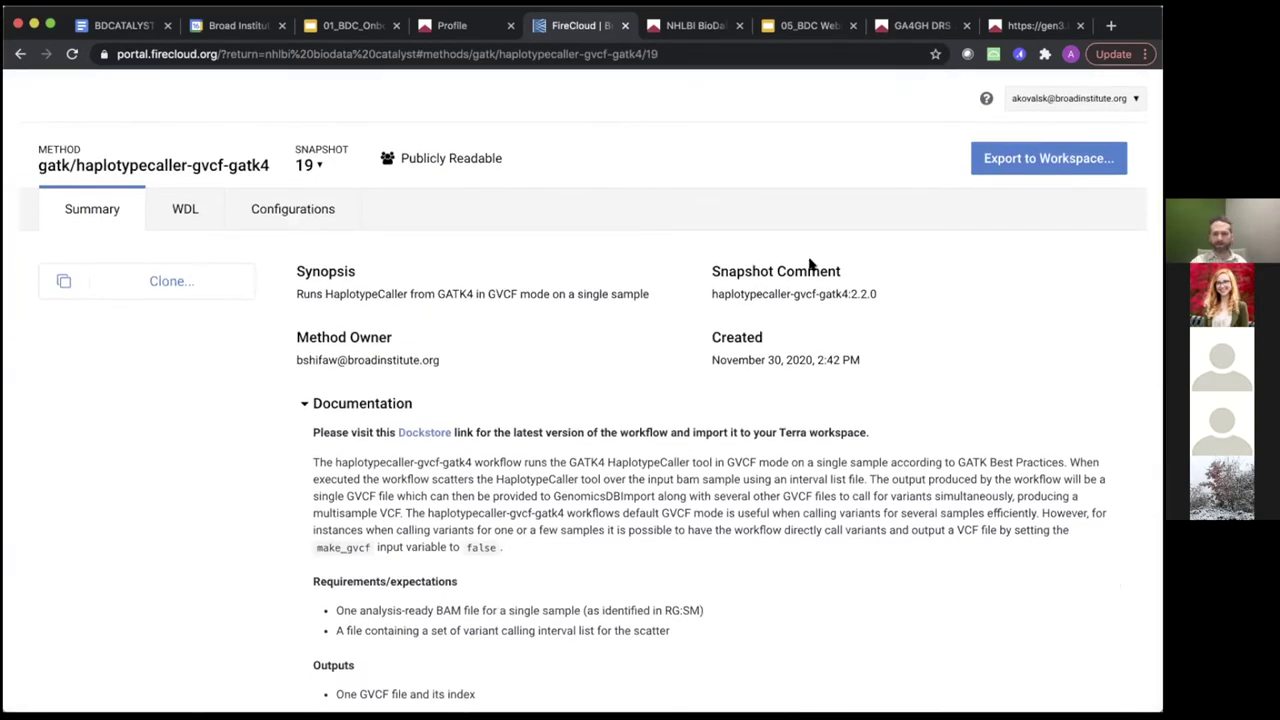
pyautogui.click(16, 55)
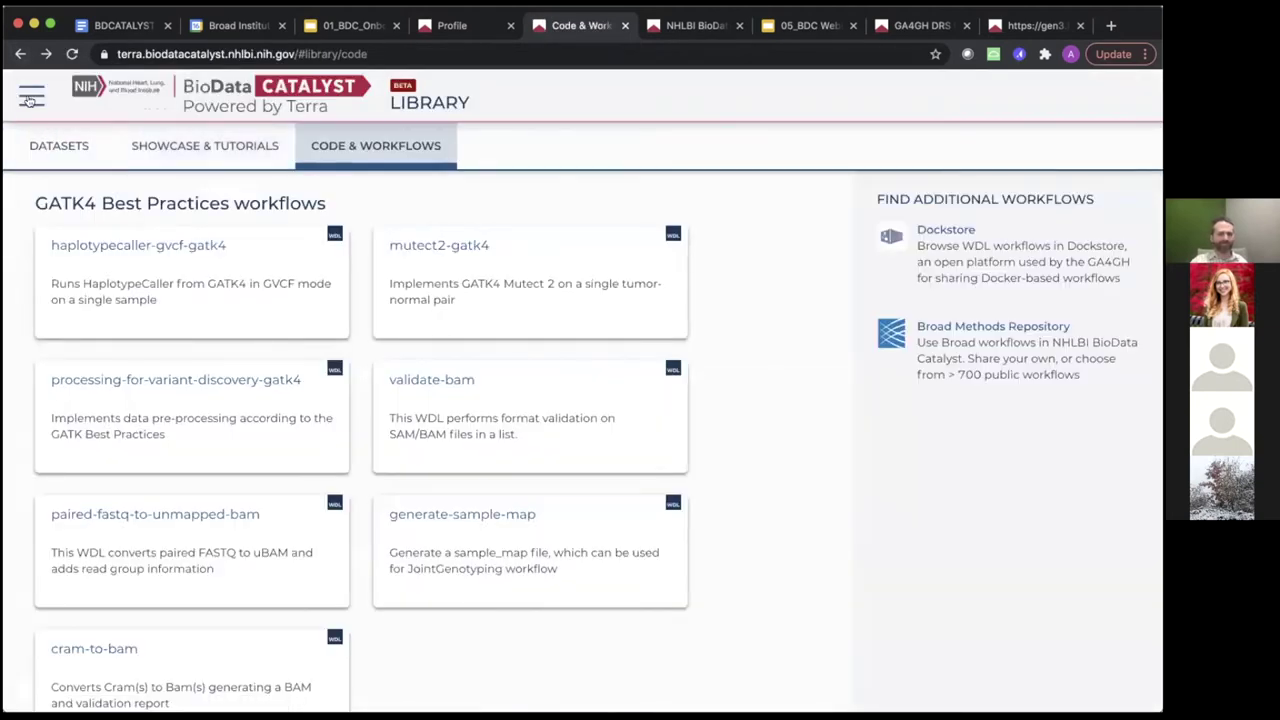
# Step: Open the workspaces list and view the New and Interesting and Featured categories
pyautogui.click(30, 97)
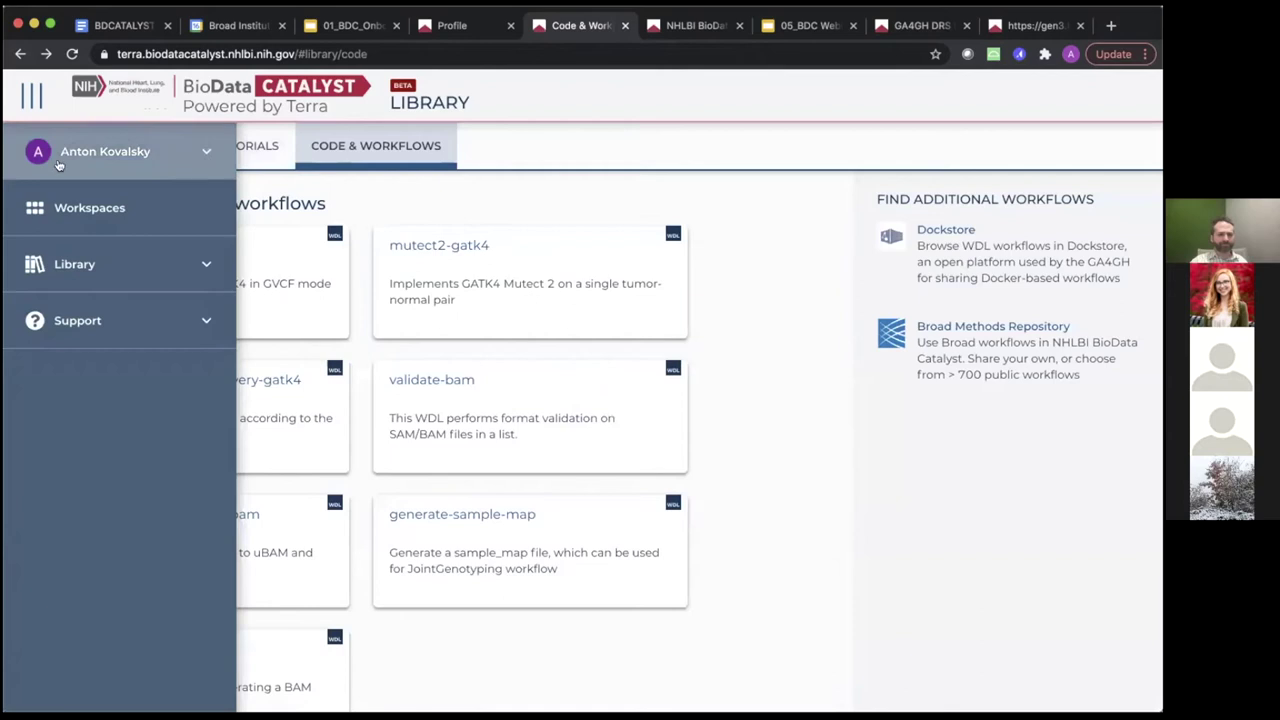
pyautogui.click(96, 207)
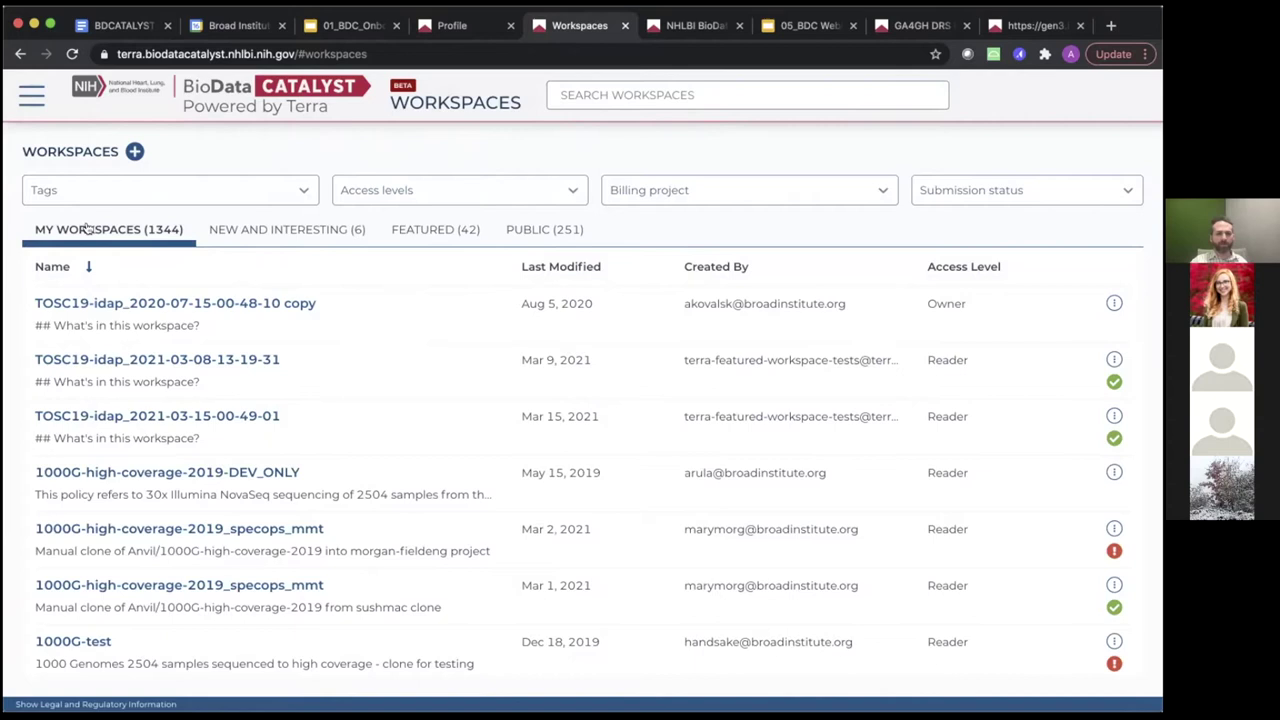
pyautogui.click(272, 231)
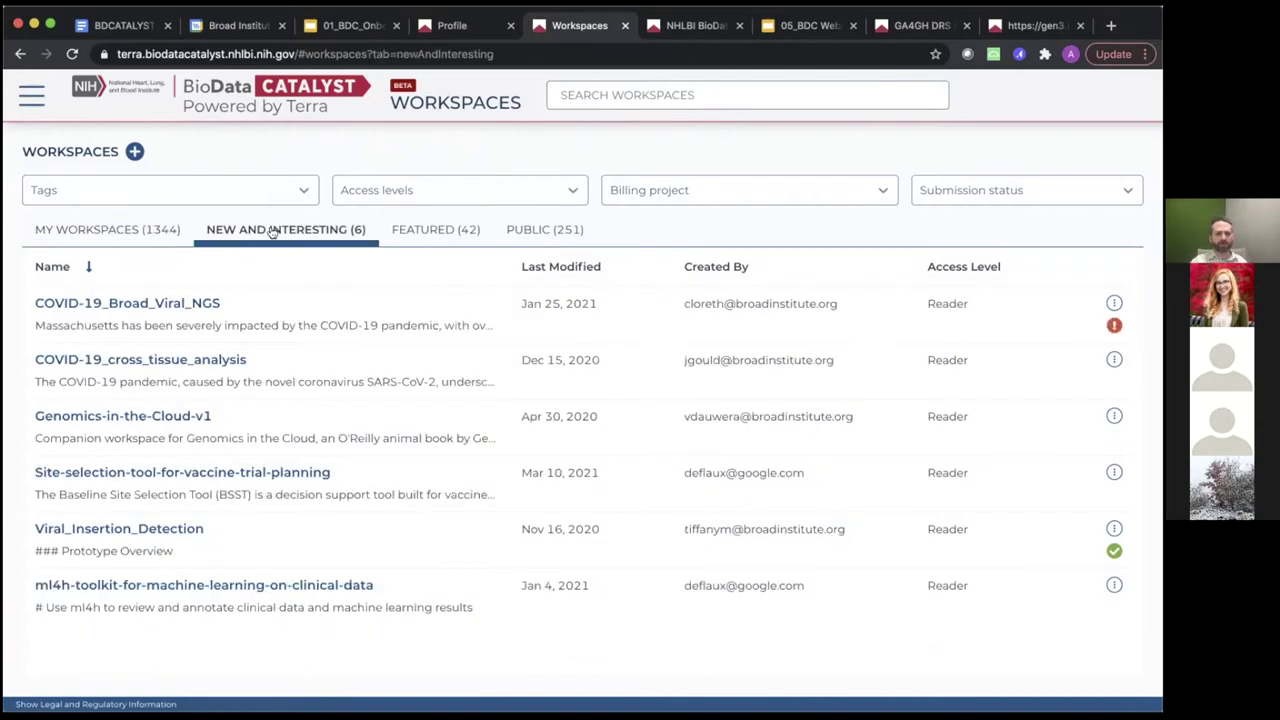
pyautogui.click(419, 231)
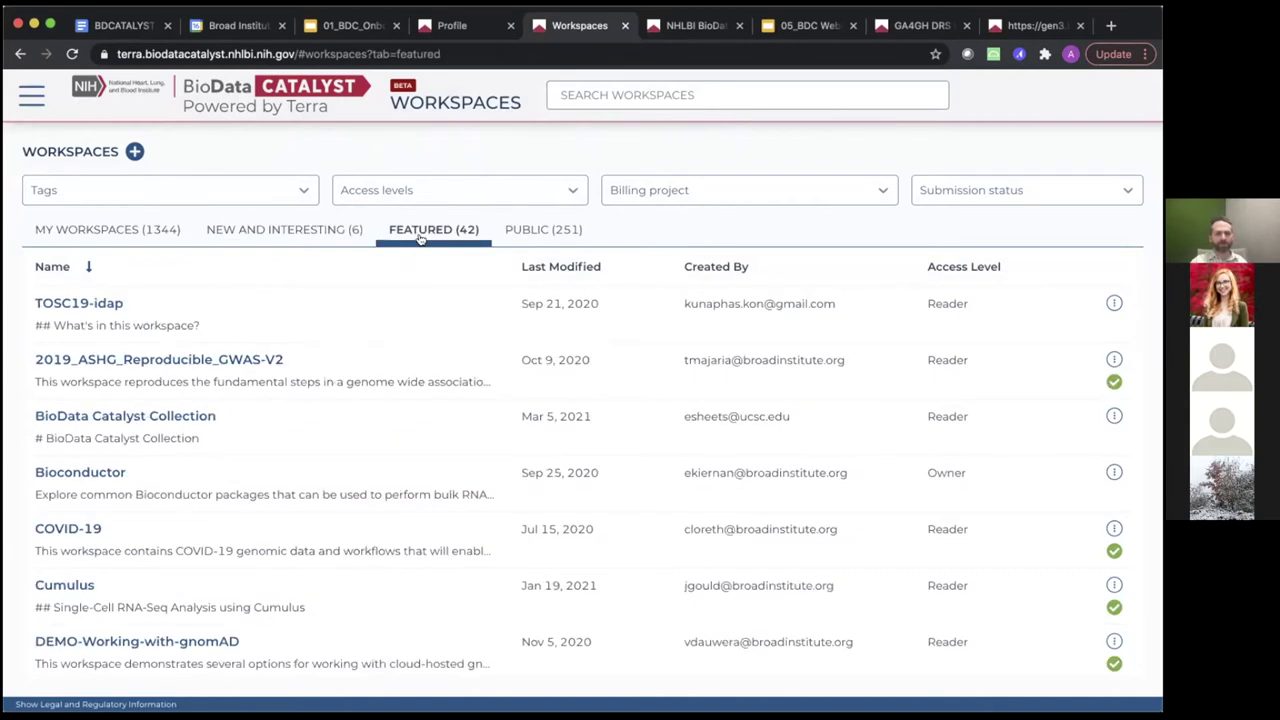
# Step: Search the public workspaces for "web"
pyautogui.click(559, 233)
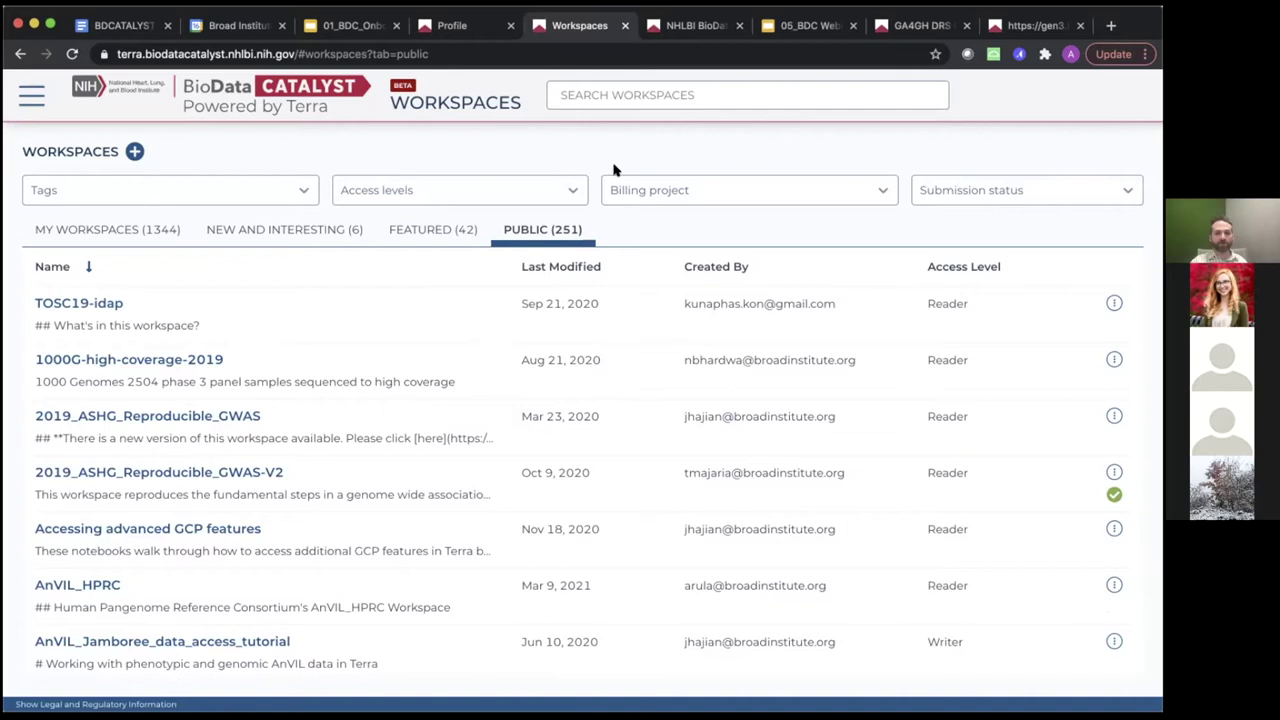
pyautogui.click(604, 94)
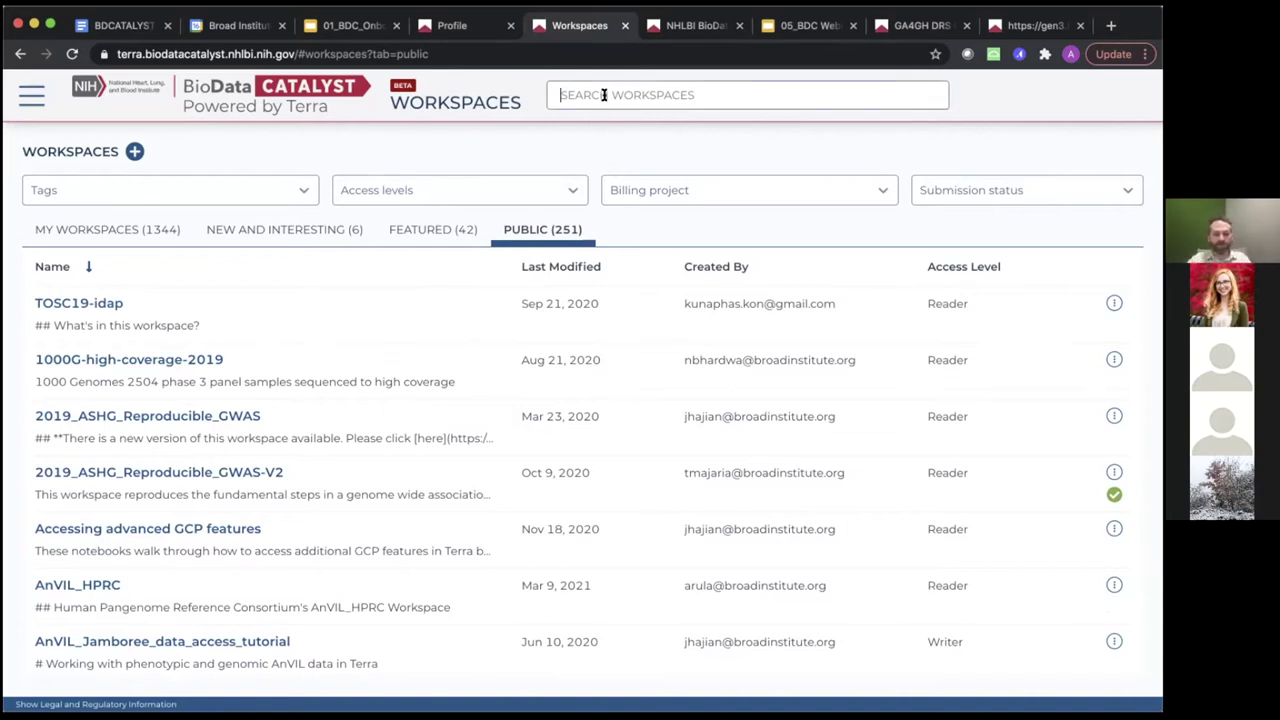
pyautogui.write('web')
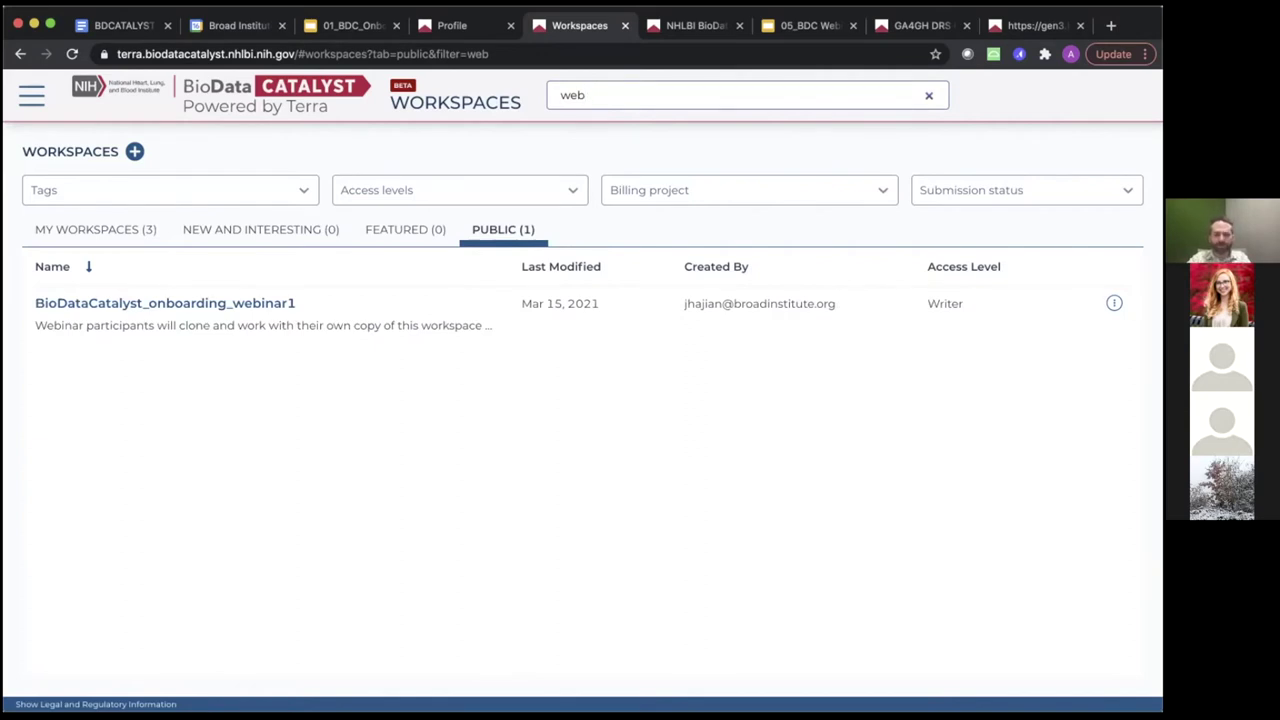
# Step: Refine the public workspace search to "webinar" and open the BioDataCatalyst_onboarding_webinar1 workspace
pyautogui.write('ar')
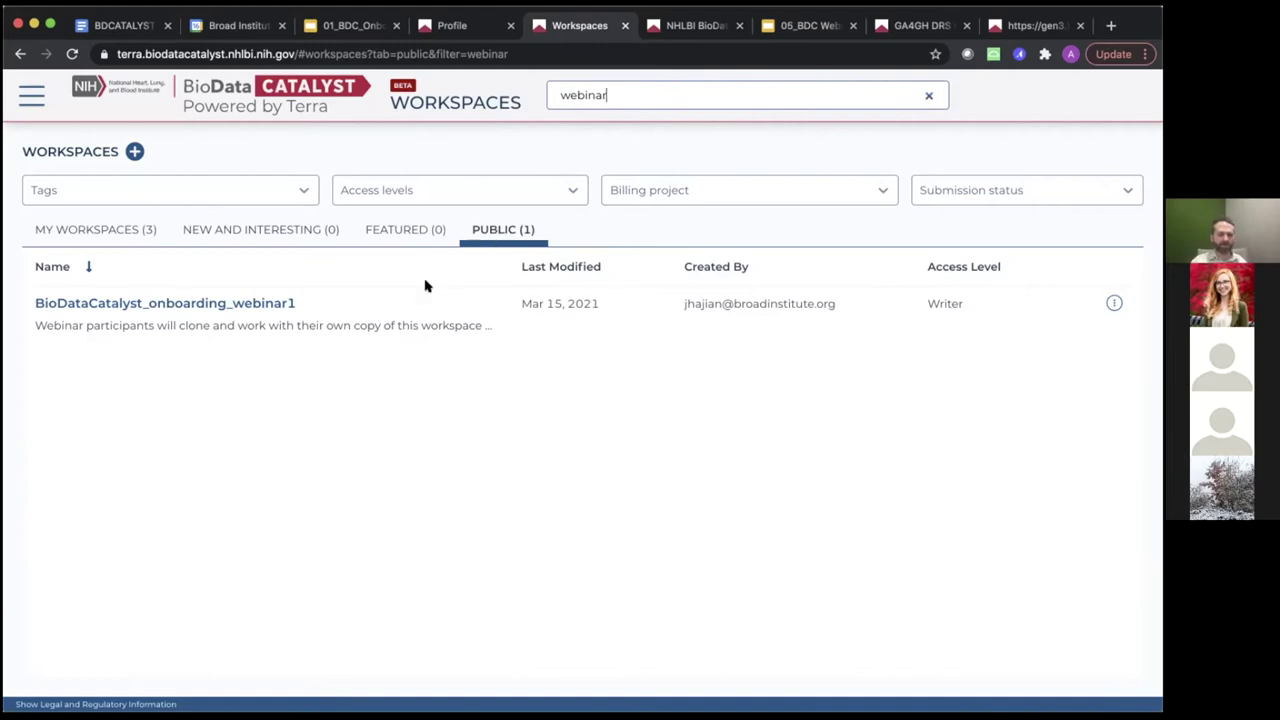
pyautogui.click(178, 306)
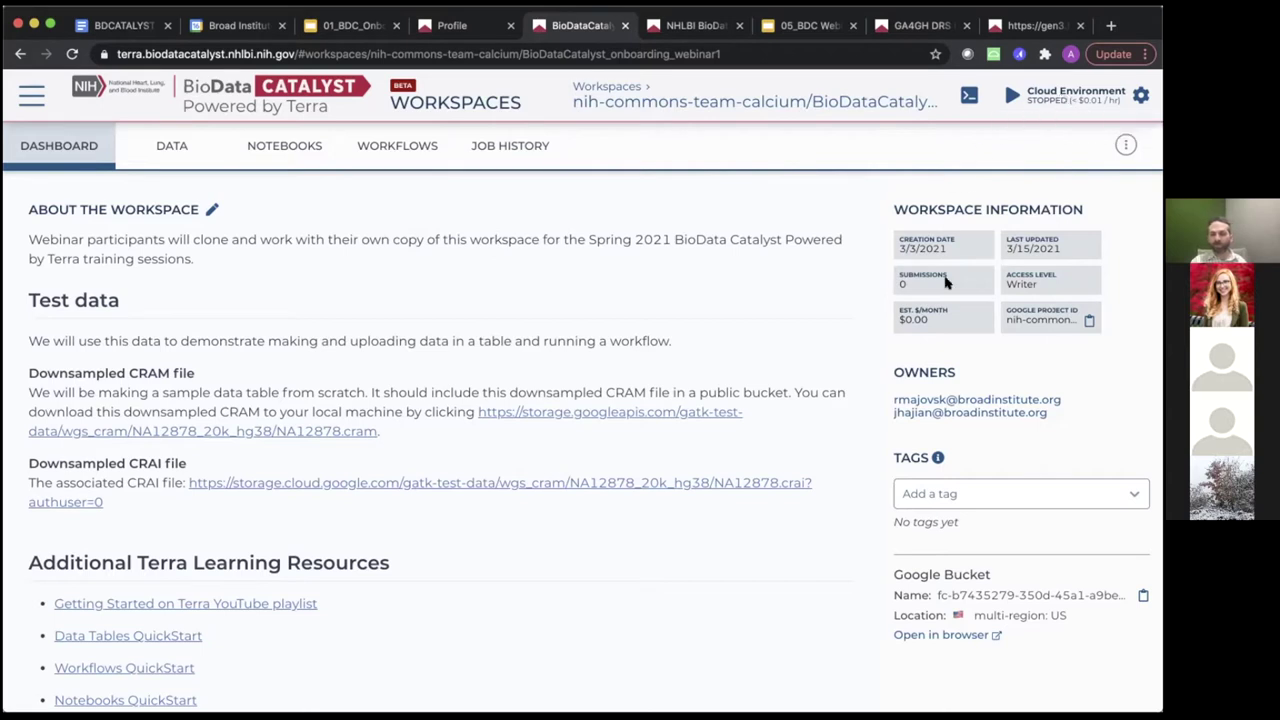
# Step: Open the onboarding workspace's sharing settings, review the current collaborators' roles, and close them without saving
pyautogui.click(1126, 148)
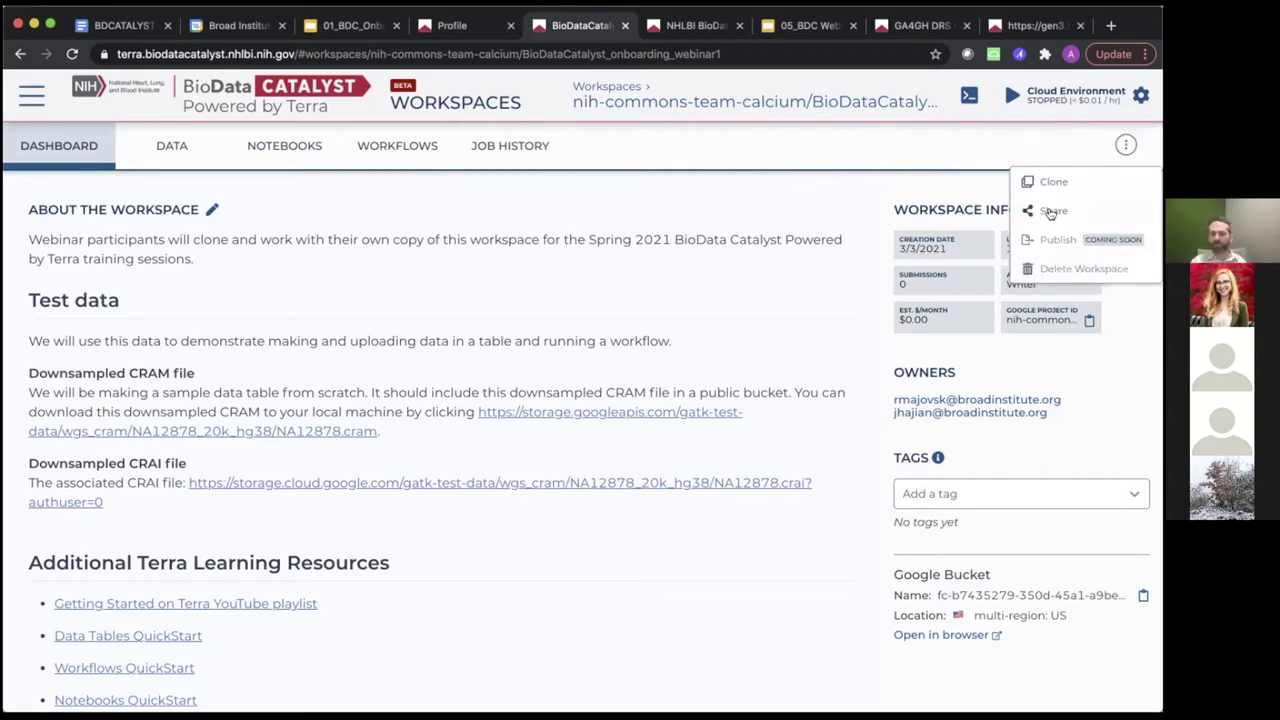
pyautogui.click(1050, 213)
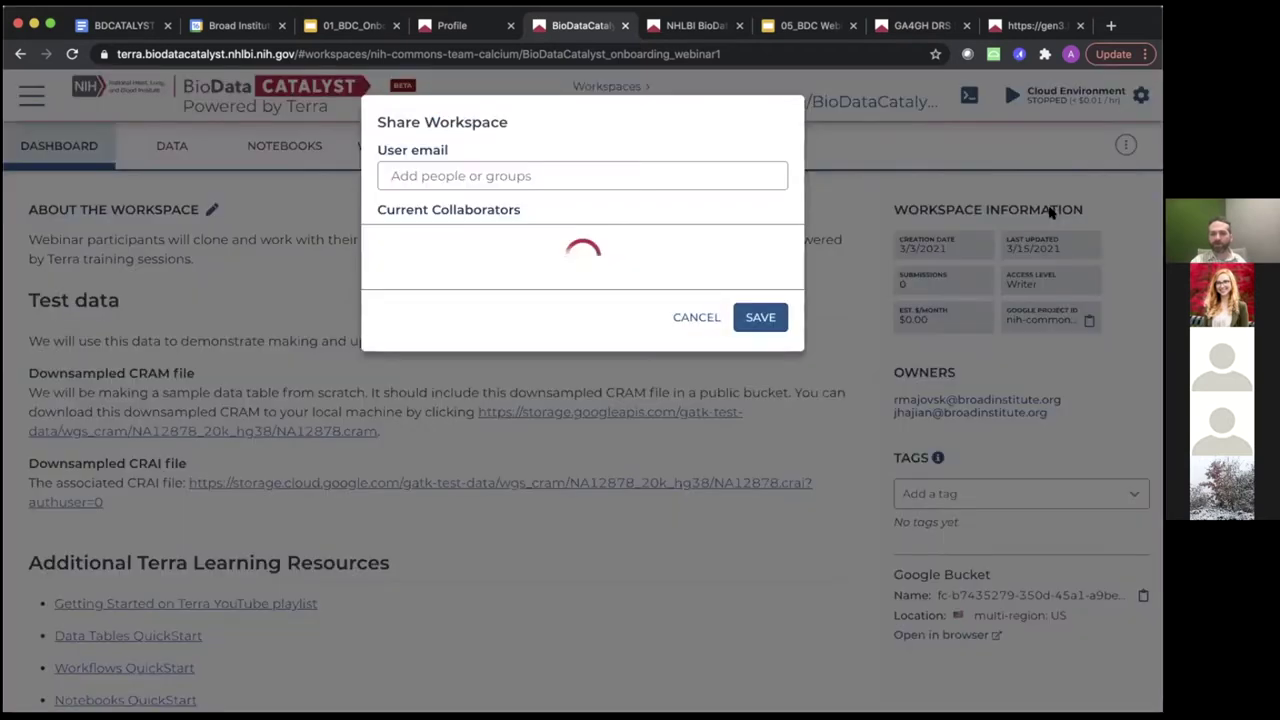
pyautogui.scroll(-3, 552, 417)
pyautogui.scroll(-1, 552, 417)
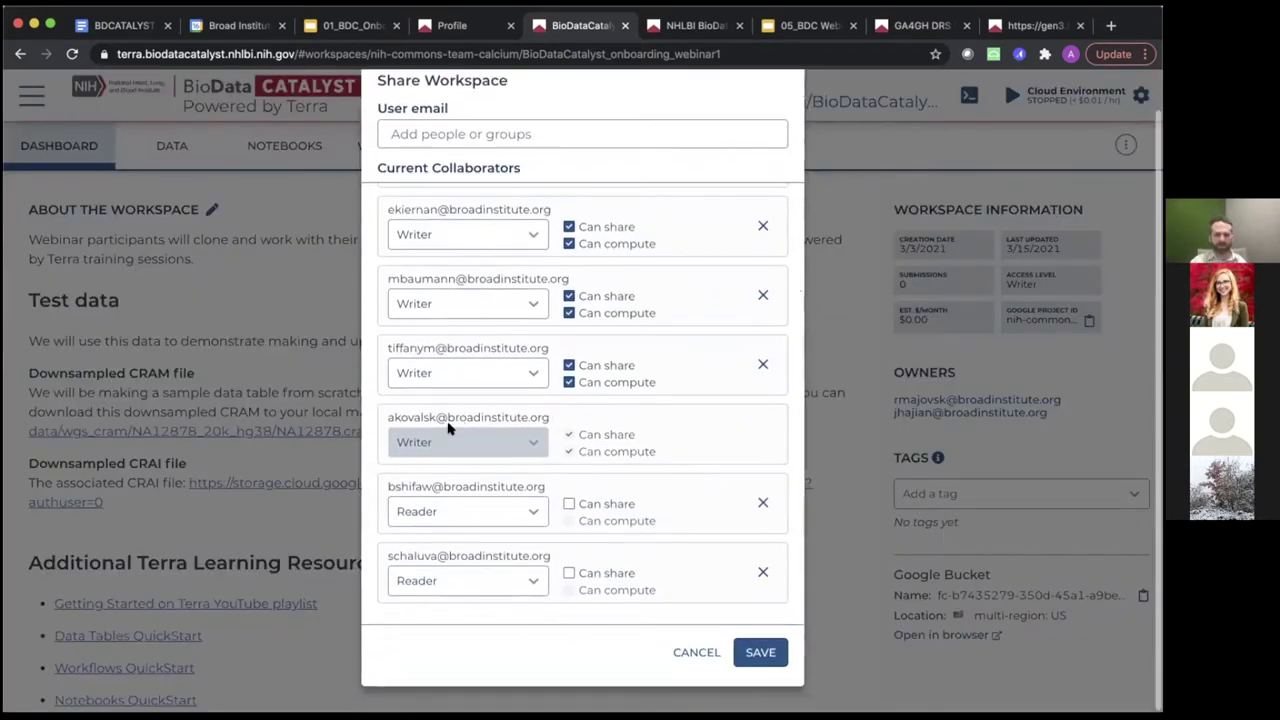
pyautogui.tripleClick(437, 417)
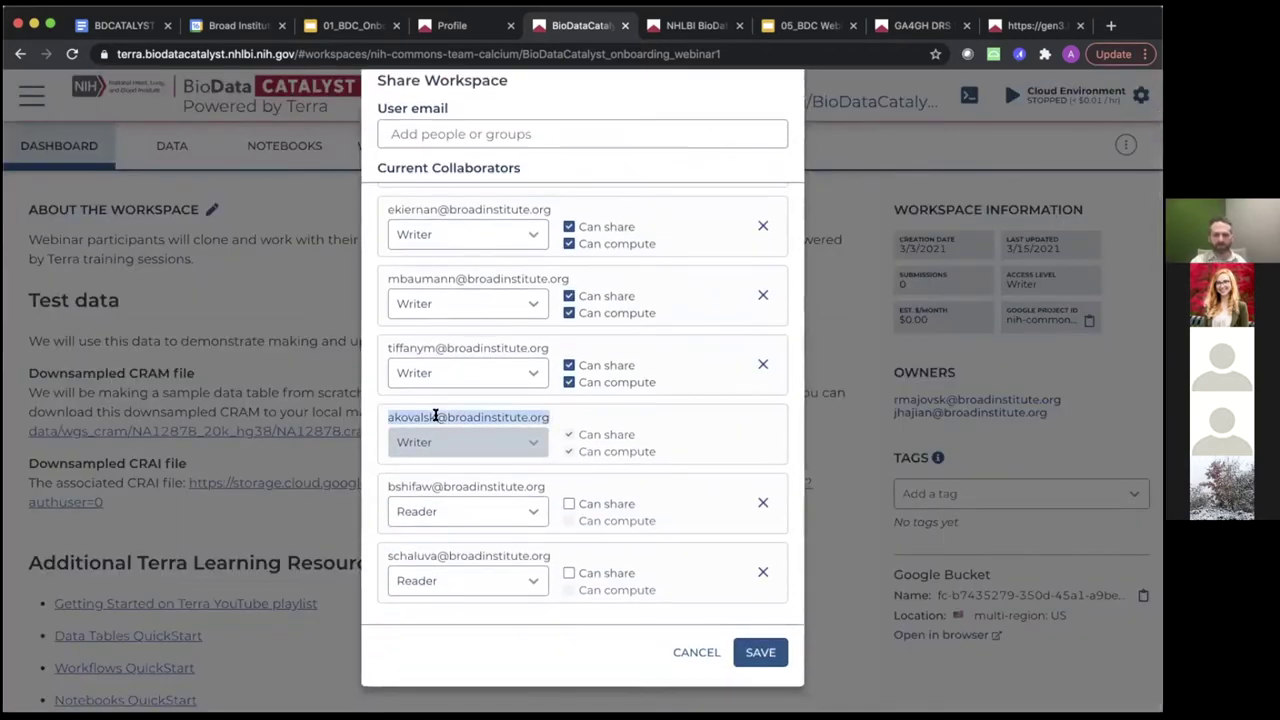
pyautogui.click(694, 654)
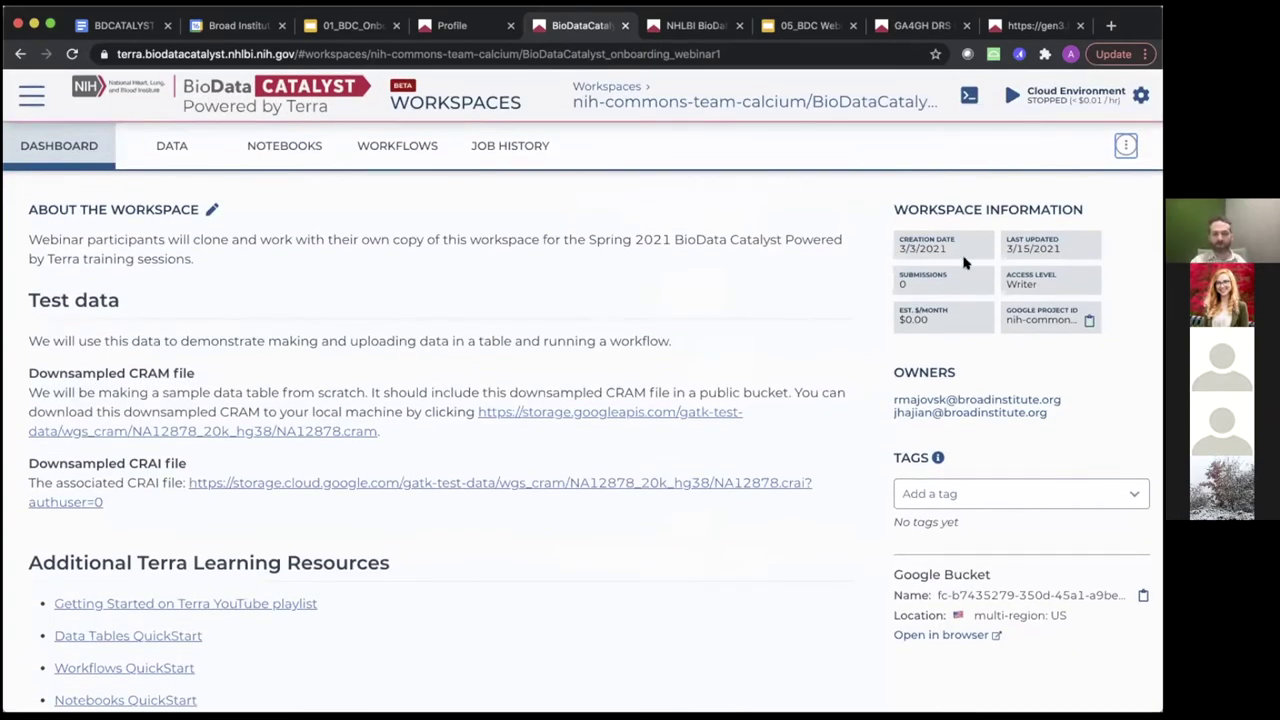
# Step: Start cloning the onboarding workspace and name the clone "BioDataCatalyst_onboarding_webinar1 March16"
pyautogui.click(1126, 145)
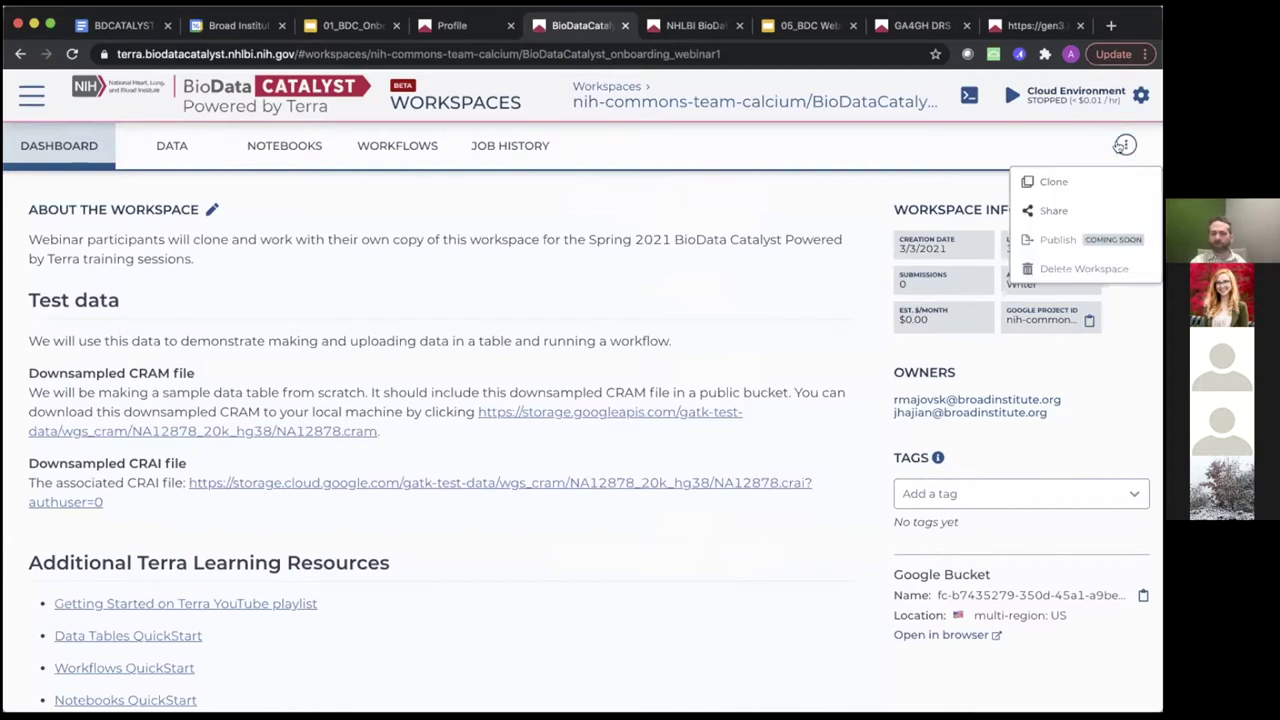
pyautogui.click(1048, 184)
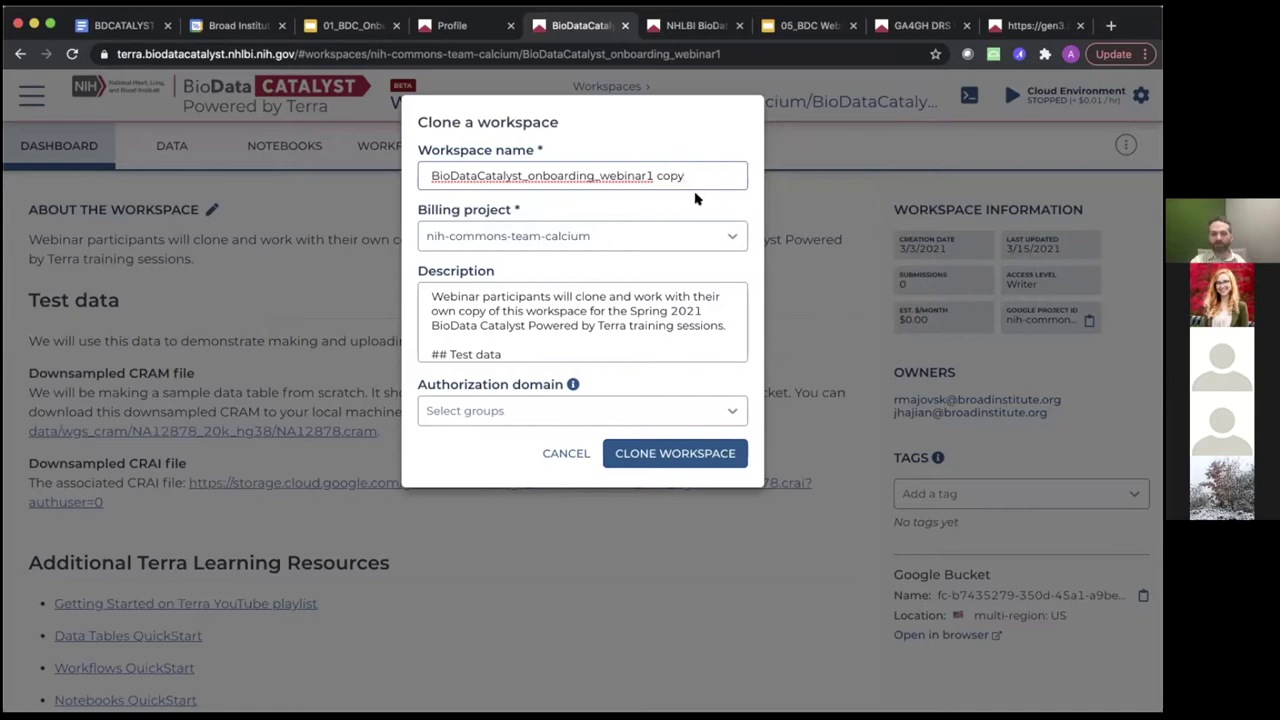
pyautogui.doubleClick(670, 175)
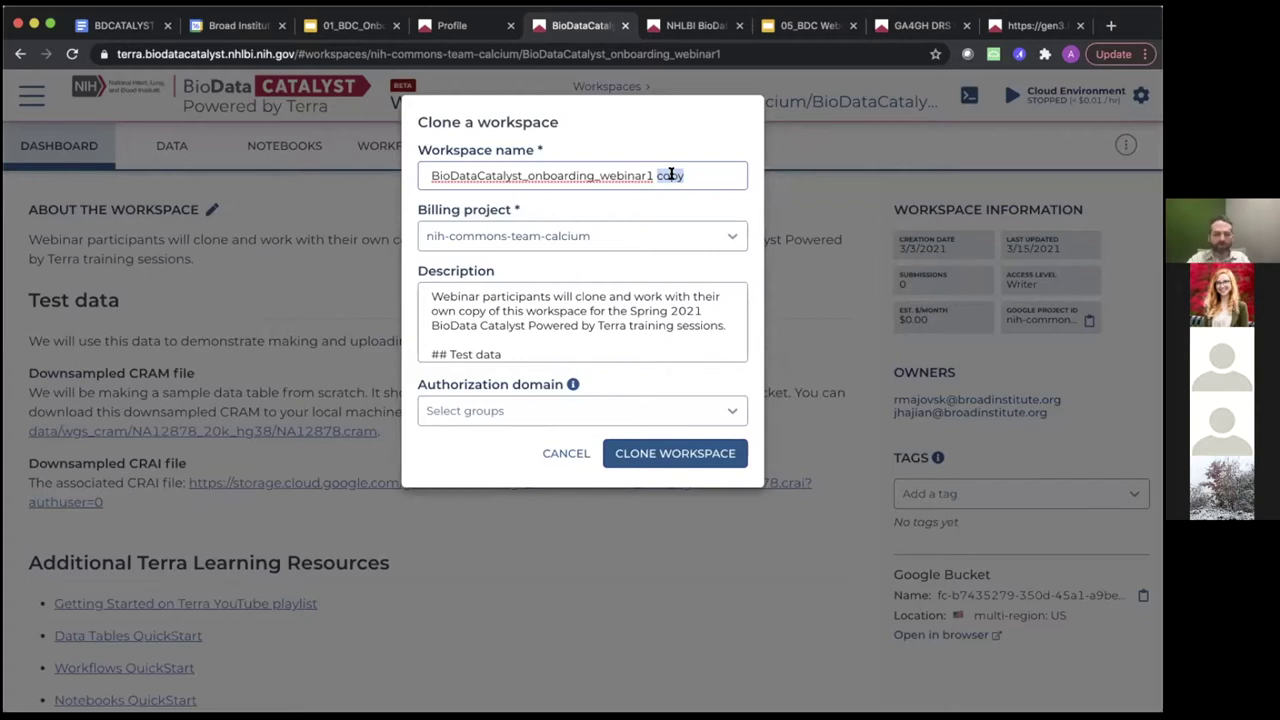
pyautogui.write('March16')
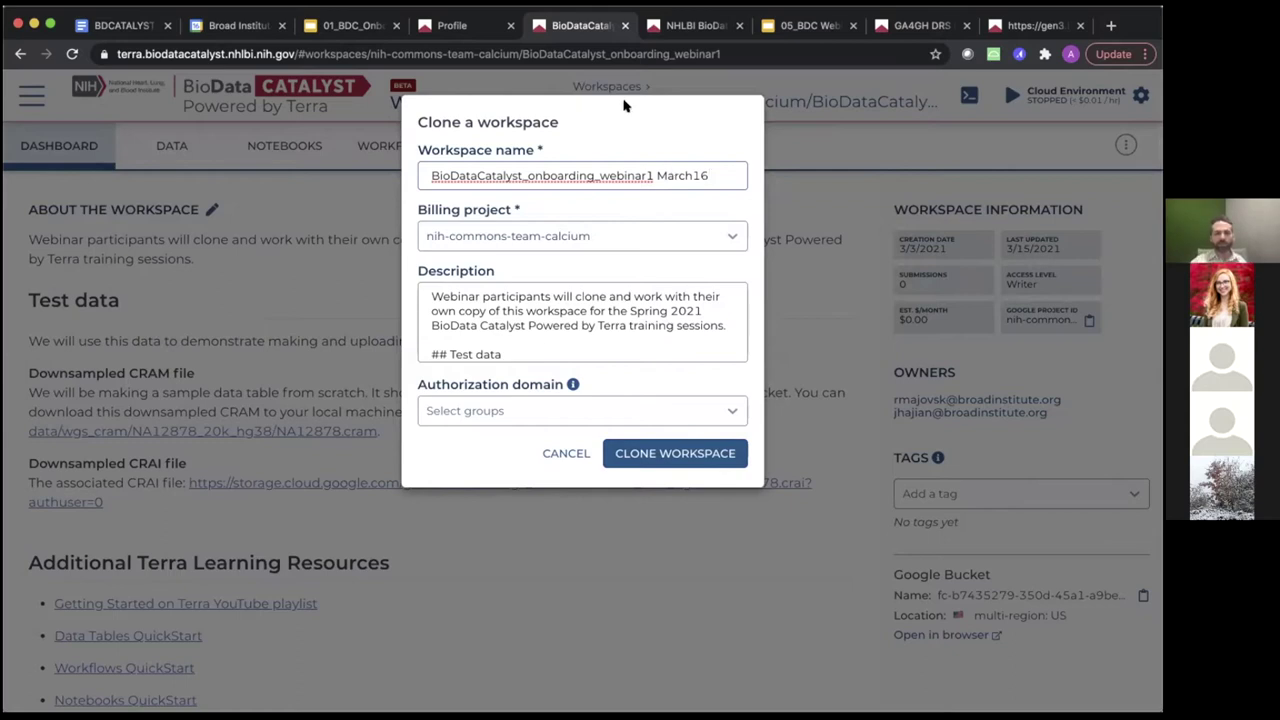
# Step: Set the clone's billing project to fc-product-demo
pyautogui.click(572, 236)
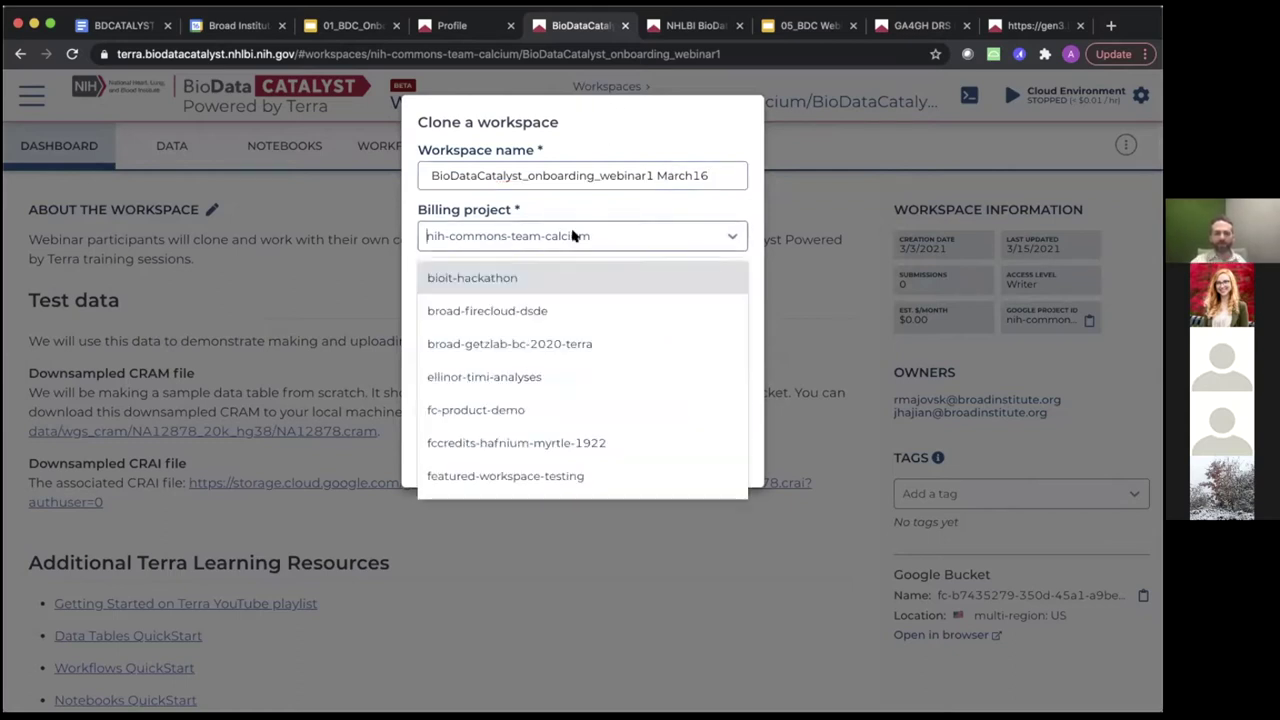
pyautogui.scroll(-5, 580, 350)
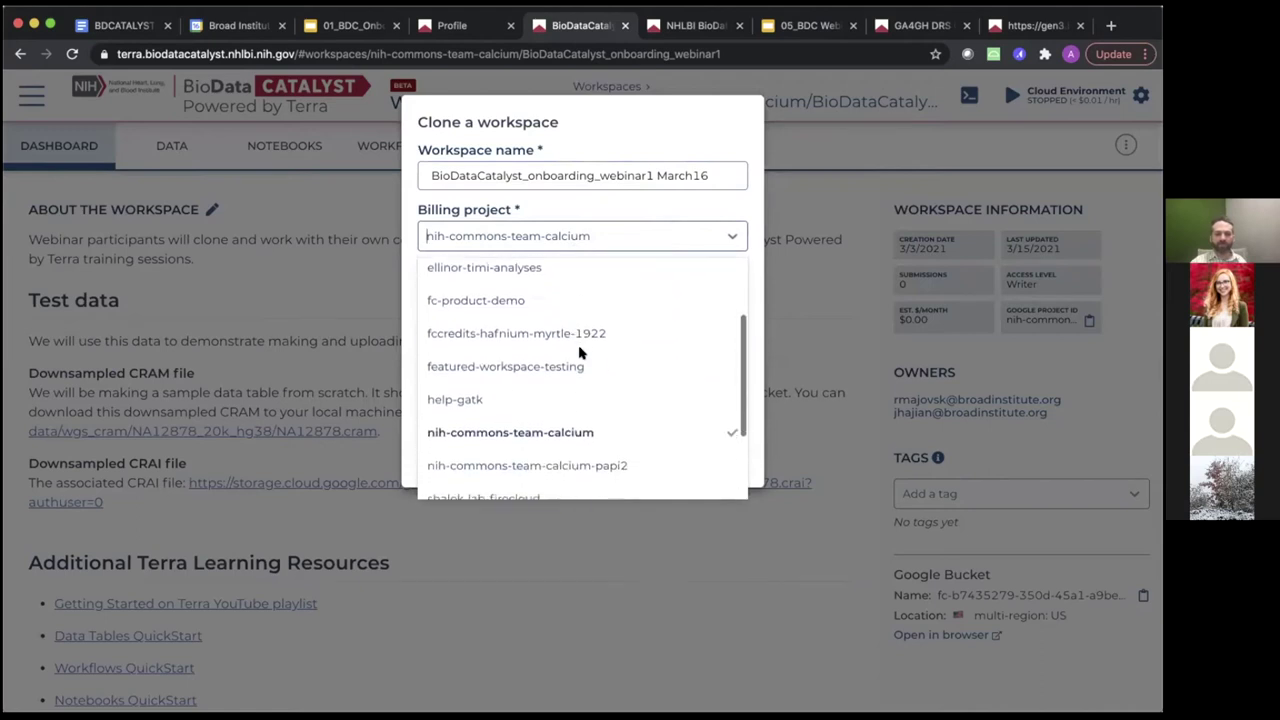
pyautogui.scroll(1, 580, 352)
pyautogui.scroll(3, 580, 353)
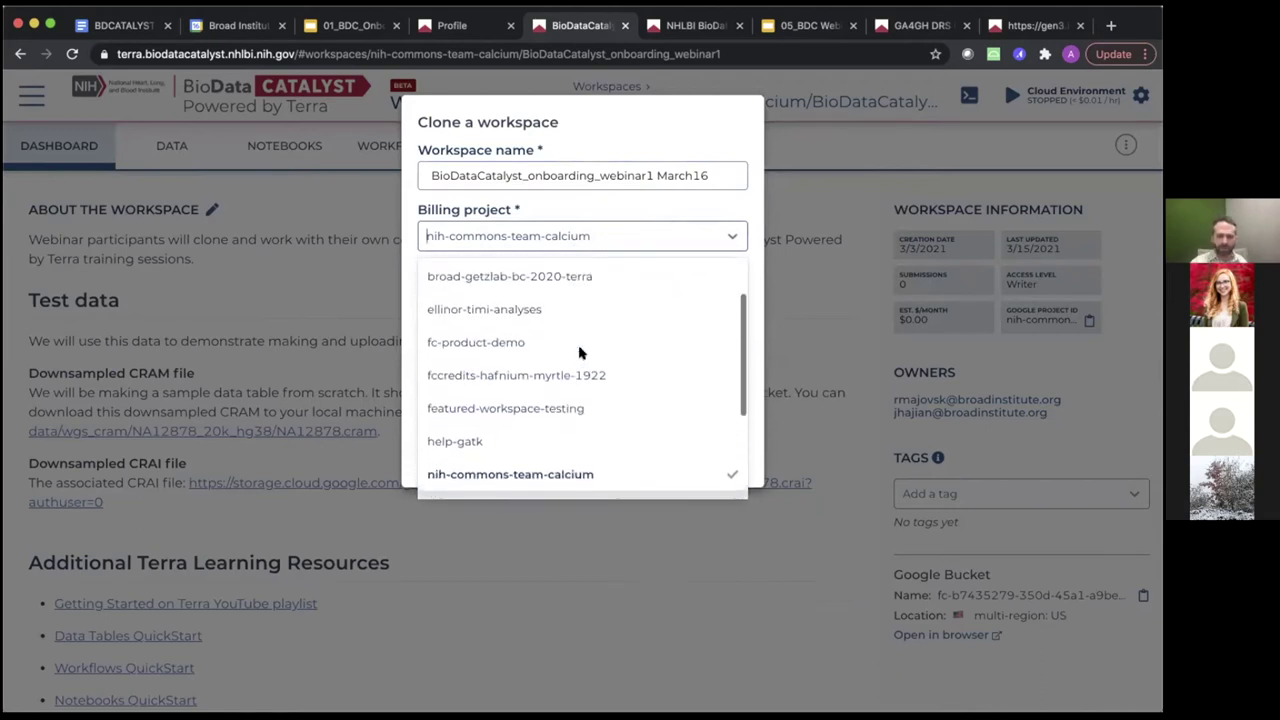
pyautogui.click(580, 338)
pyautogui.click(595, 272)
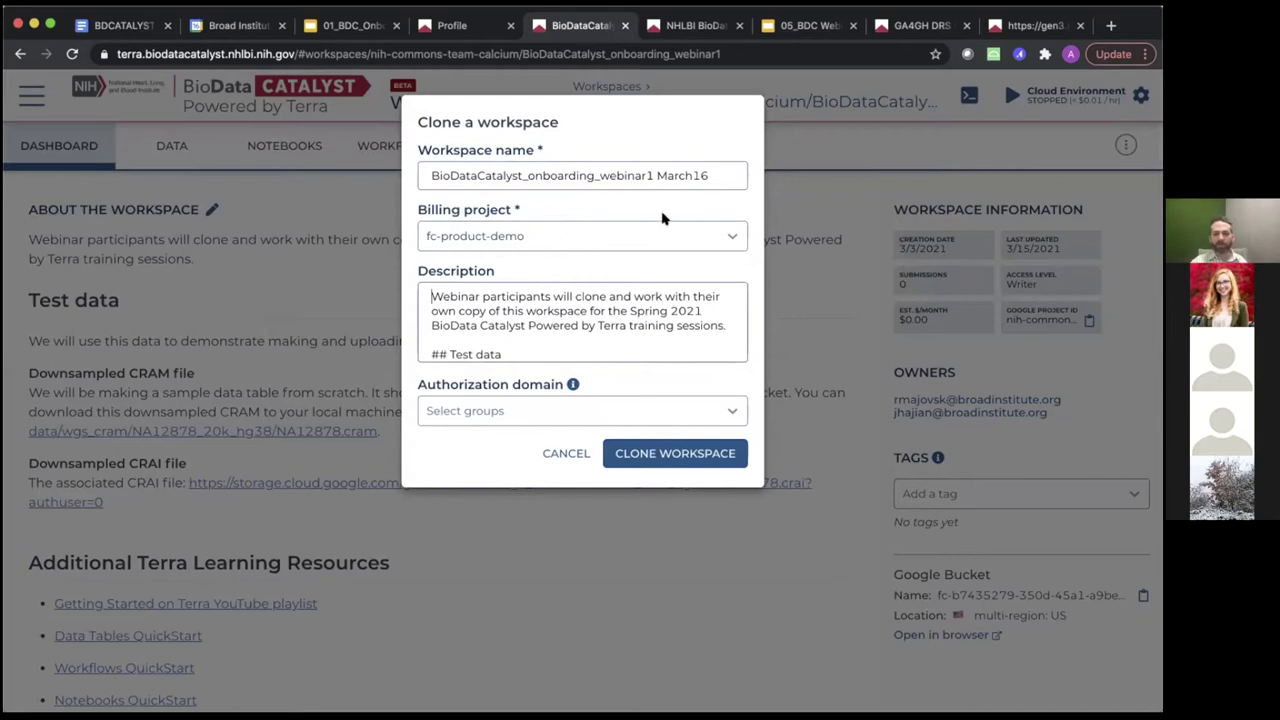
# Step: Append "_AK" to the clone's name, leave the authorization domain without any group, and create the cloned workspace
pyautogui.click(717, 178)
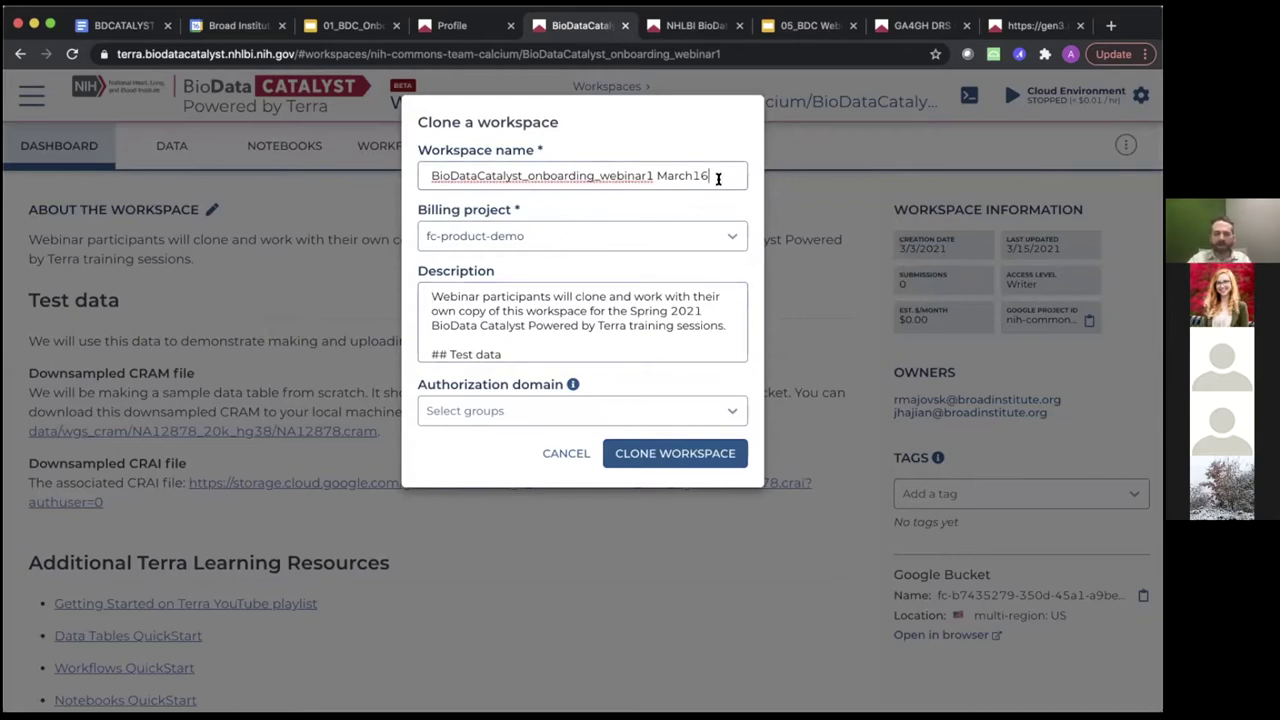
pyautogui.write('_AK')
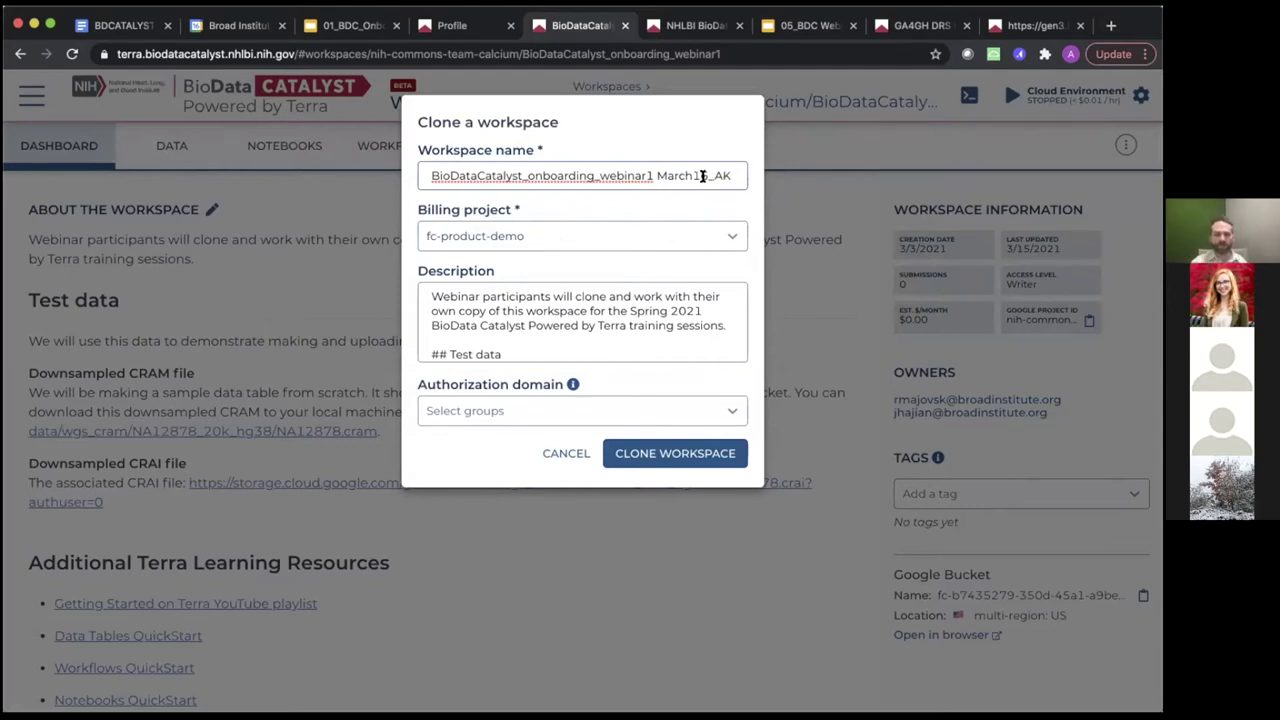
pyautogui.click(509, 411)
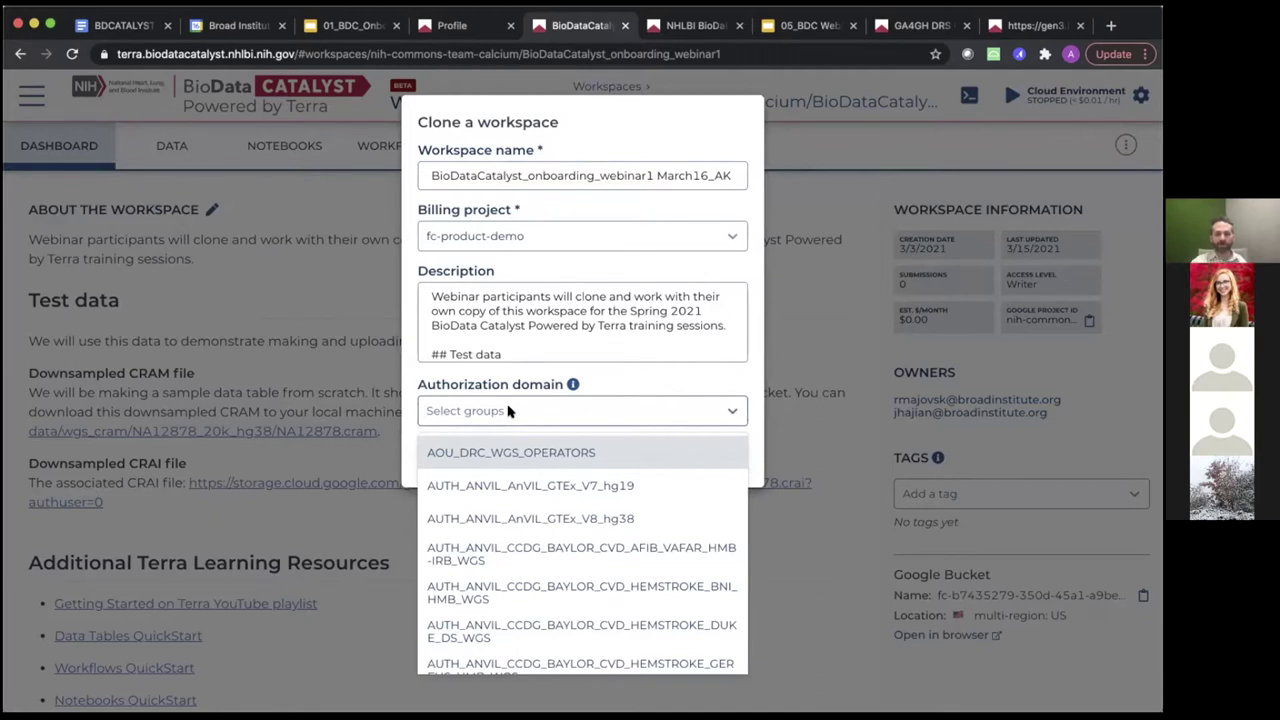
pyautogui.click(509, 411)
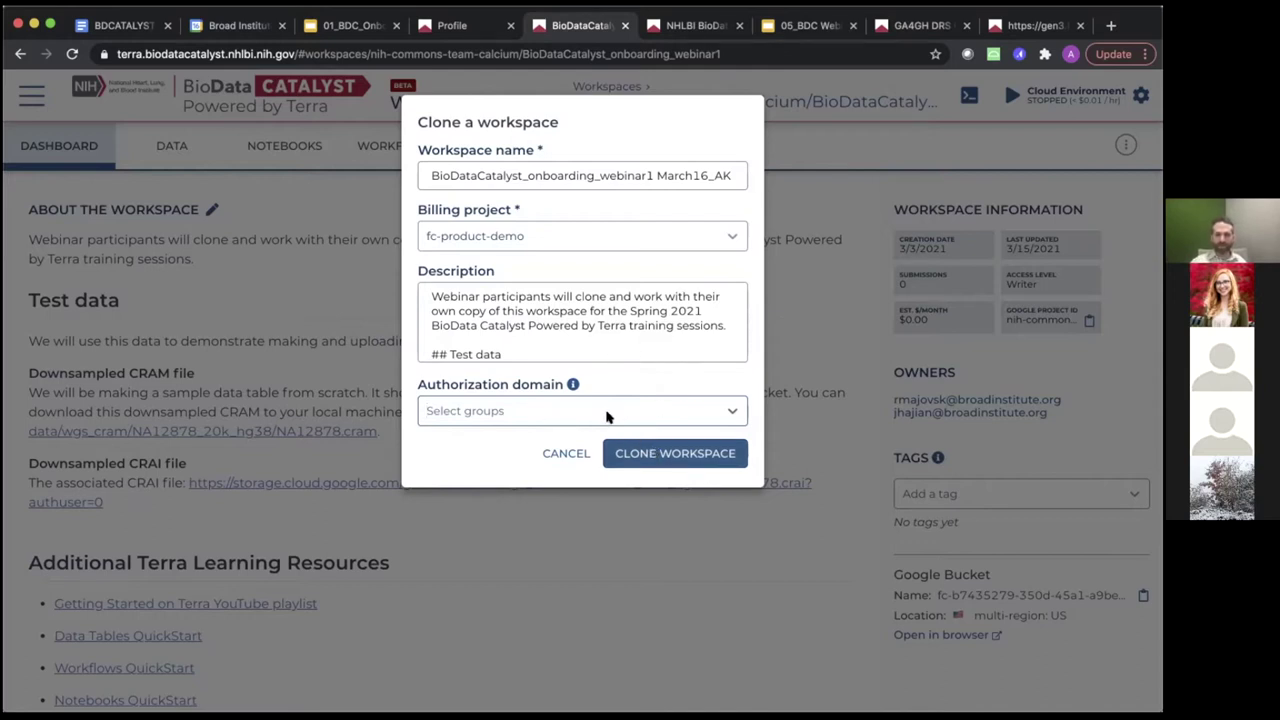
pyautogui.click(653, 454)
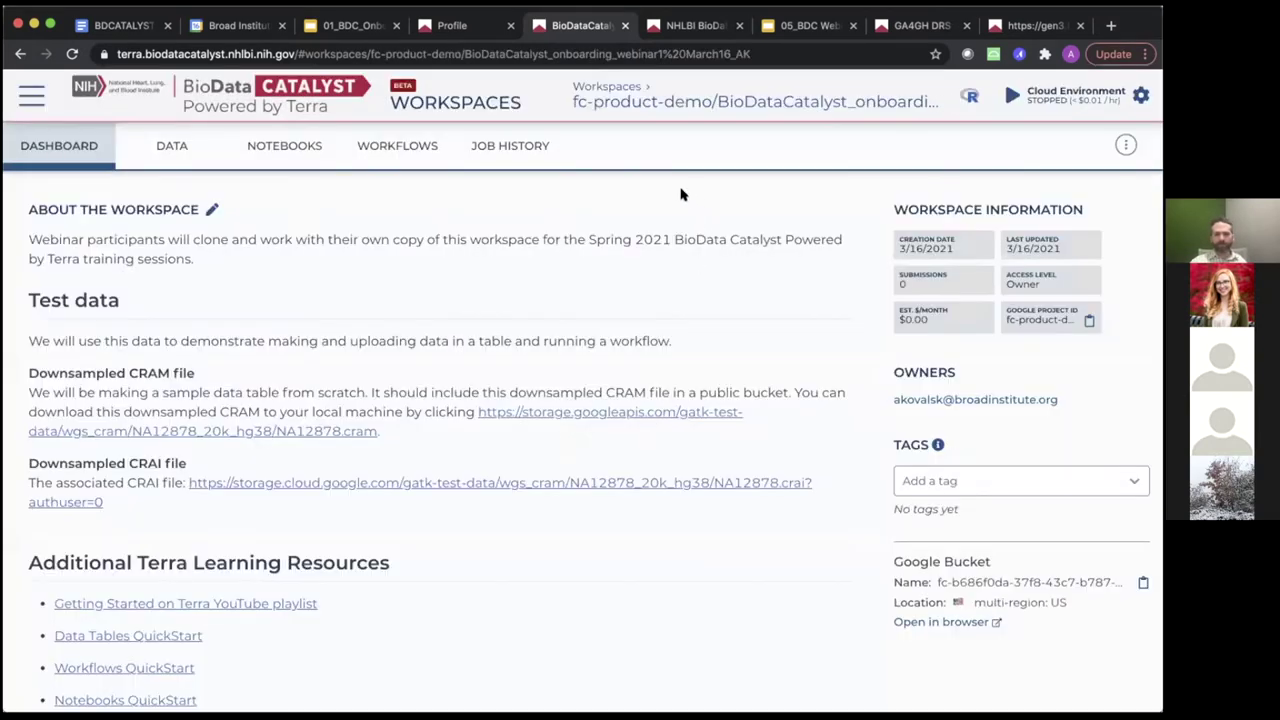
# Step: Examine the cloned workspace's billing project, name and creation date on its dashboard
pyautogui.doubleClick(800, 100)
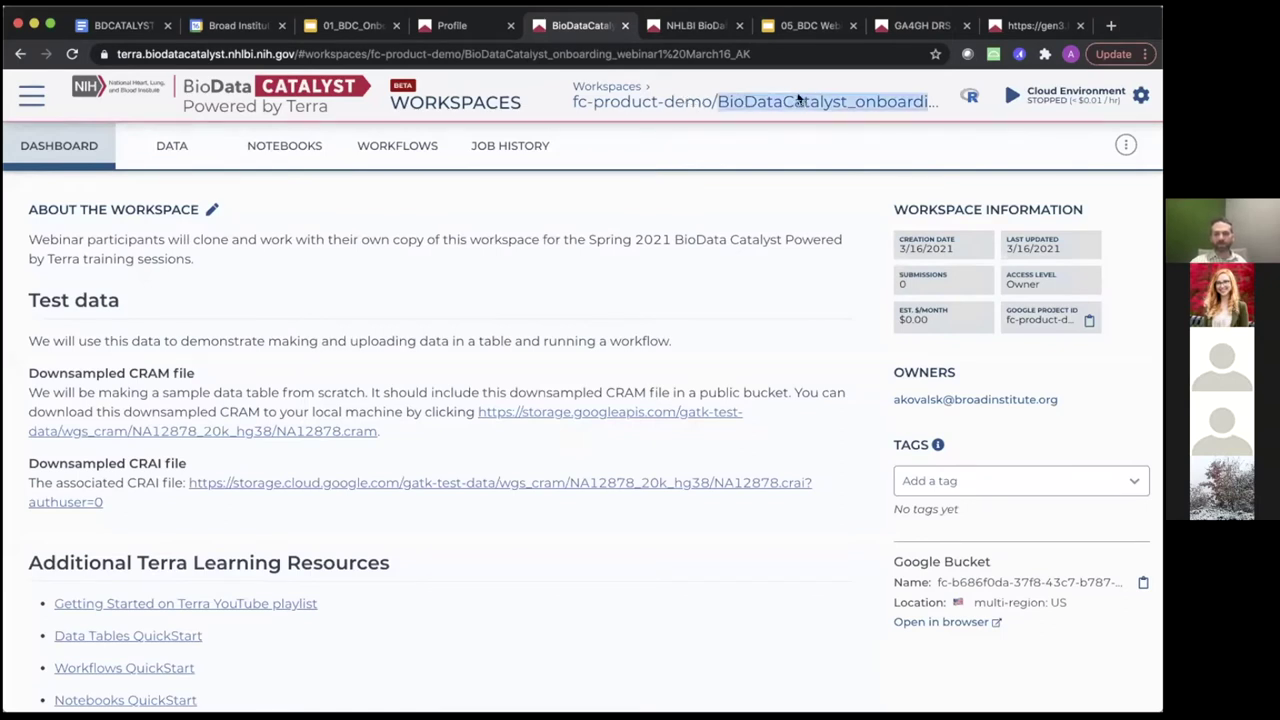
pyautogui.tripleClick(928, 104)
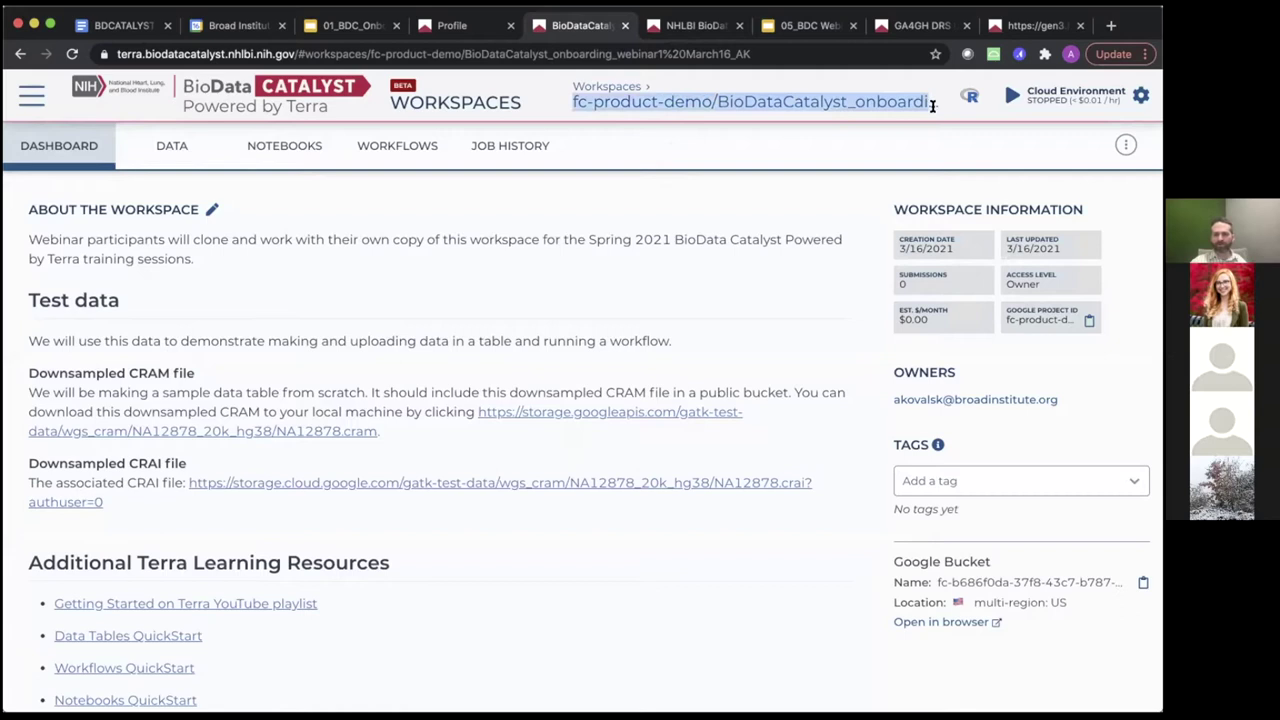
pyautogui.doubleClick(928, 104)
pyautogui.click(928, 104)
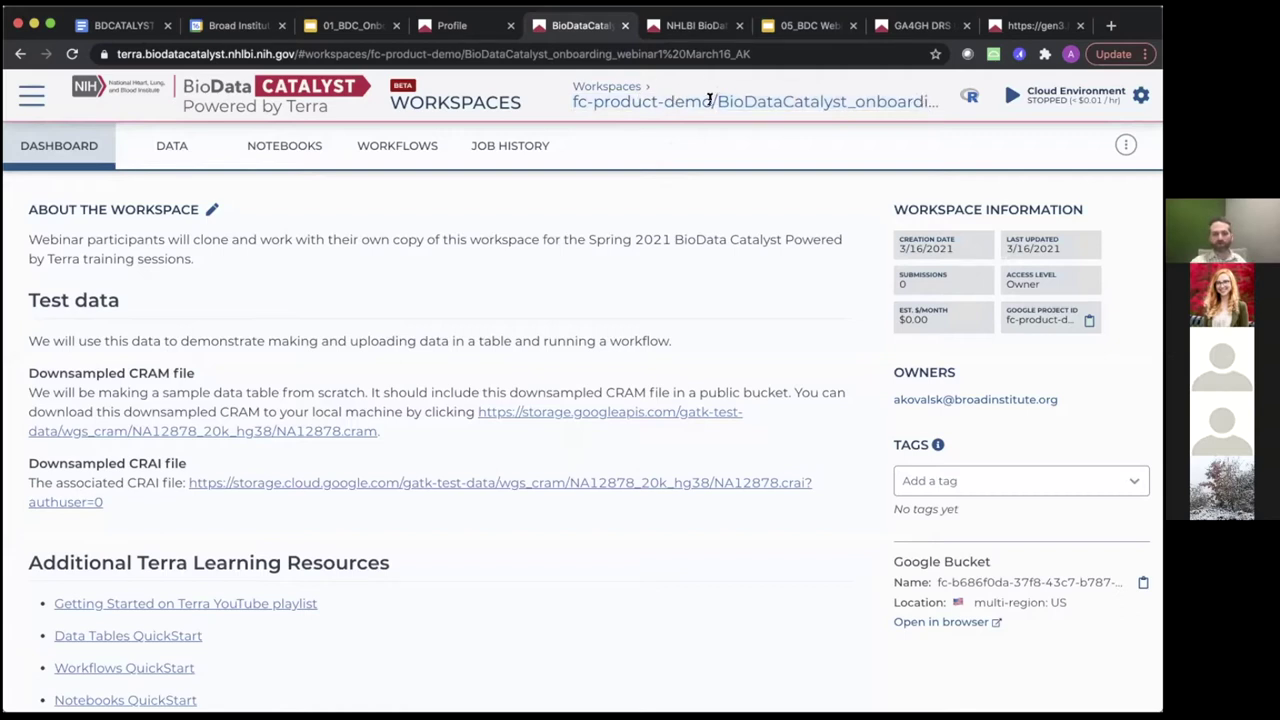
pyautogui.moveTo(847, 95); pyautogui.dragTo(928, 100)
pyautogui.click(908, 97)
pyautogui.moveTo(953, 248); pyautogui.dragTo(870, 252)
pyautogui.click(921, 251)
# Step: Review the owner, tags and Google Bucket details in the cloned workspace's information
pyautogui.scroll(-2, 1020, 422)
pyautogui.scroll(-1, 1020, 422)
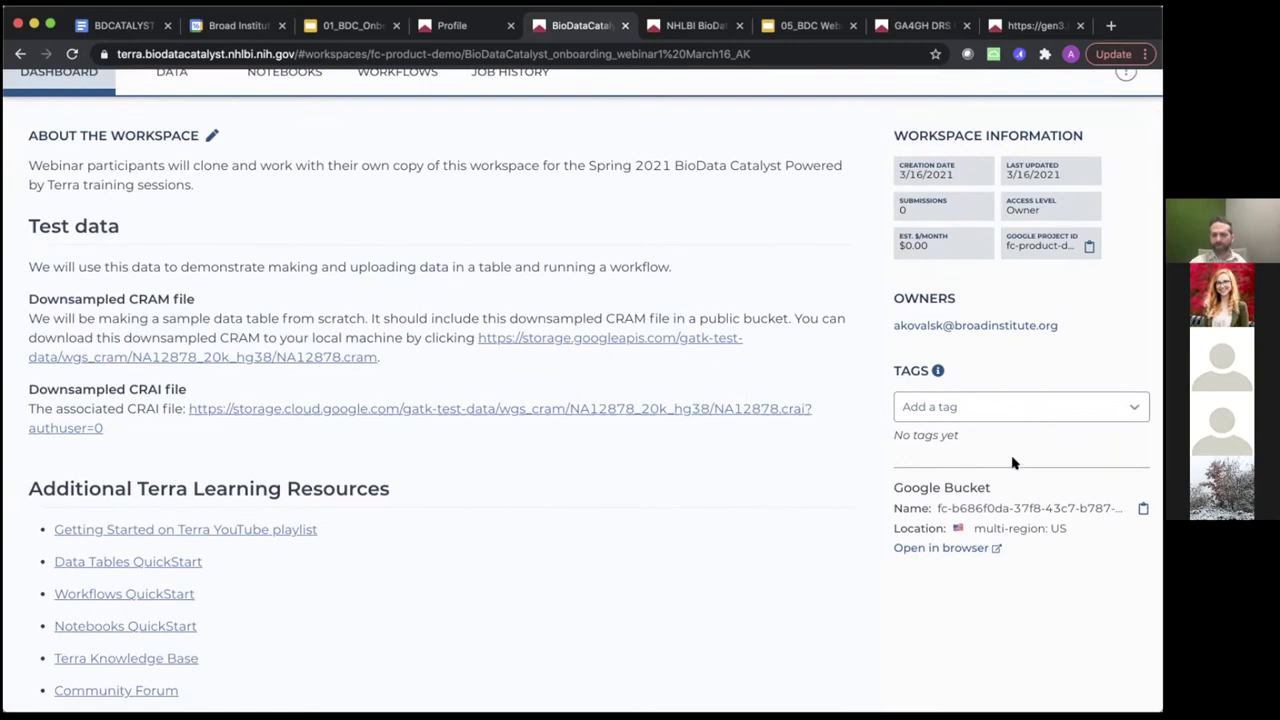
pyautogui.scroll(-1, 1013, 465)
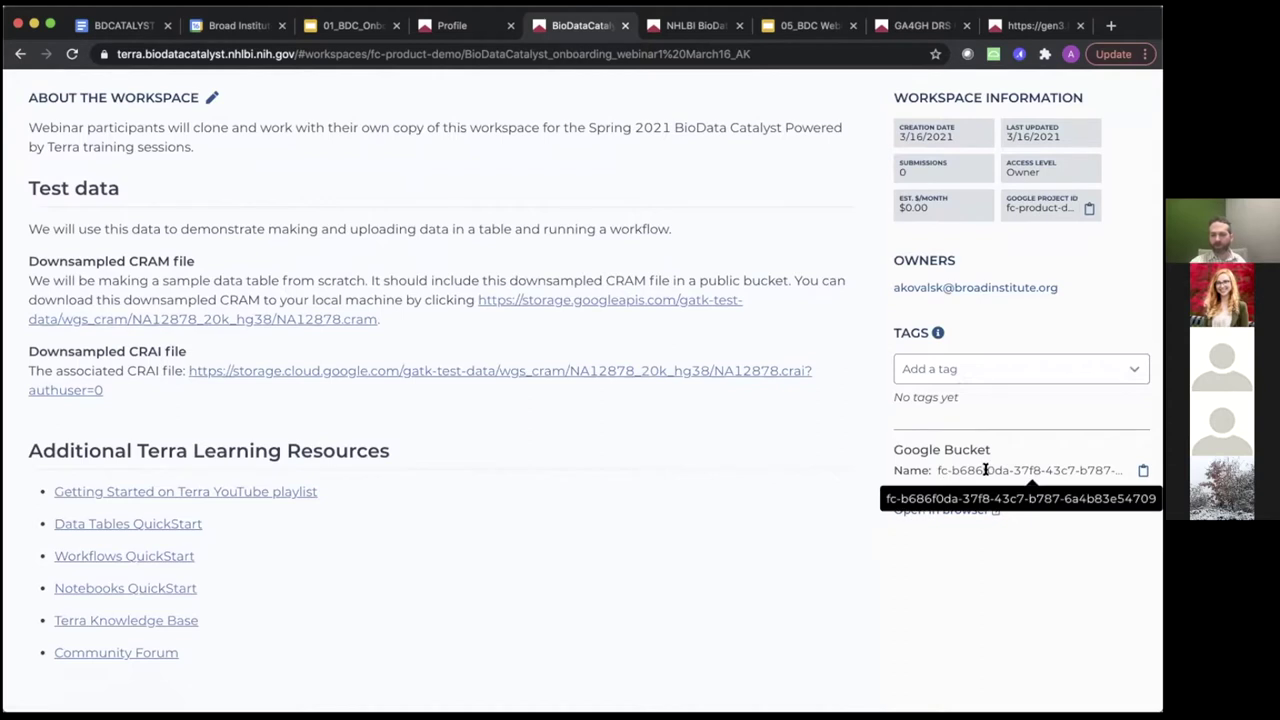
pyautogui.scroll(1, 985, 469)
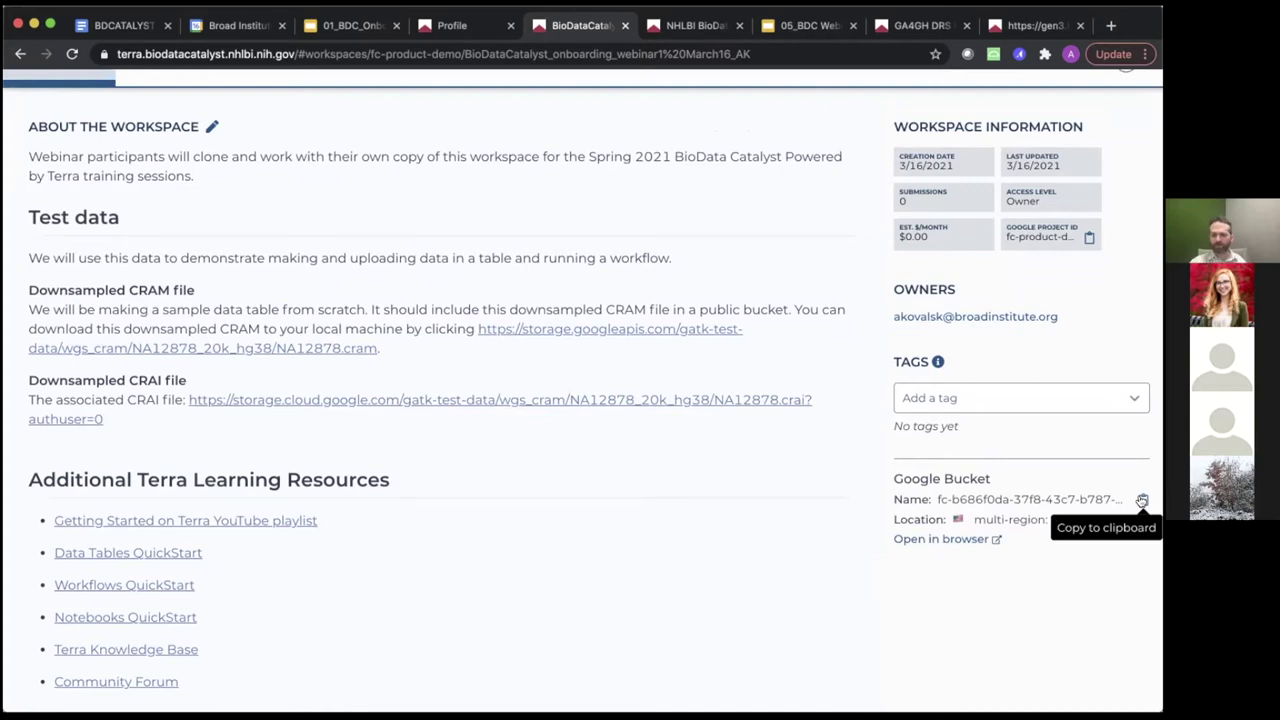
pyautogui.scroll(2, 1019, 441)
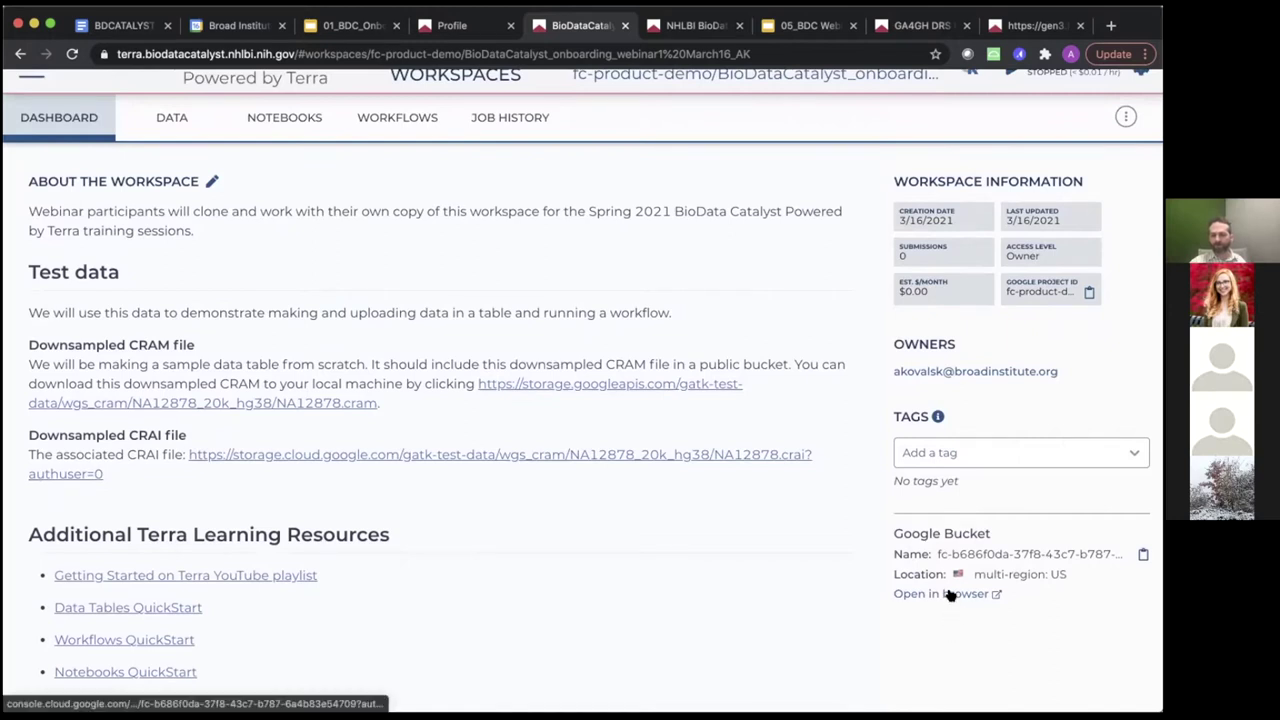
pyautogui.scroll(1, 962, 481)
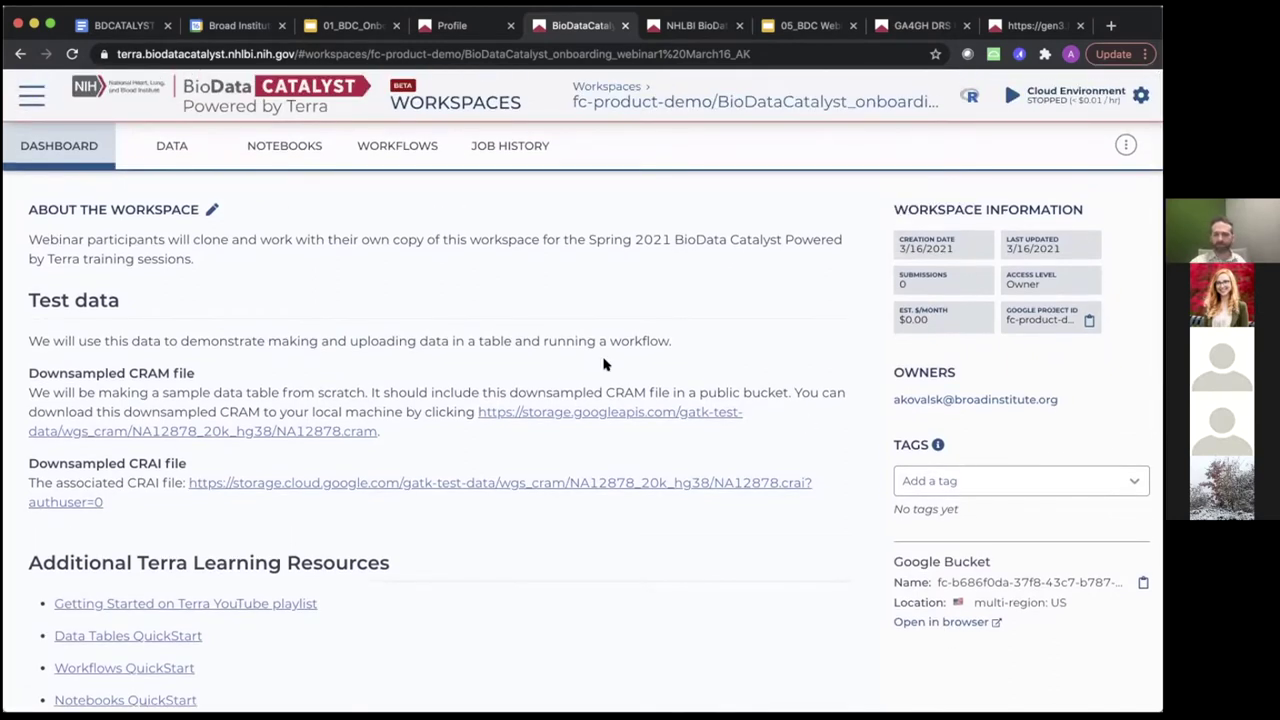
# Step: Open the cloned workspace's sharing settings and add the first suggested test group as a collaborator
pyautogui.click(1126, 145)
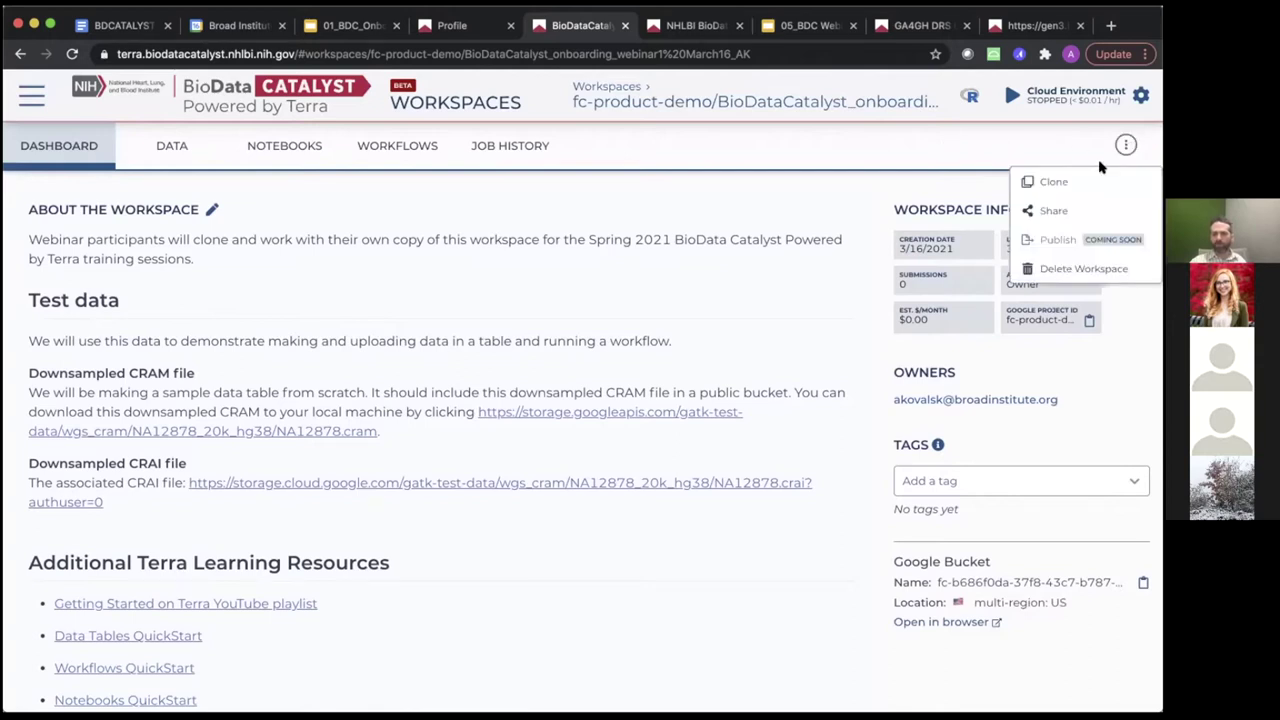
pyautogui.click(1053, 212)
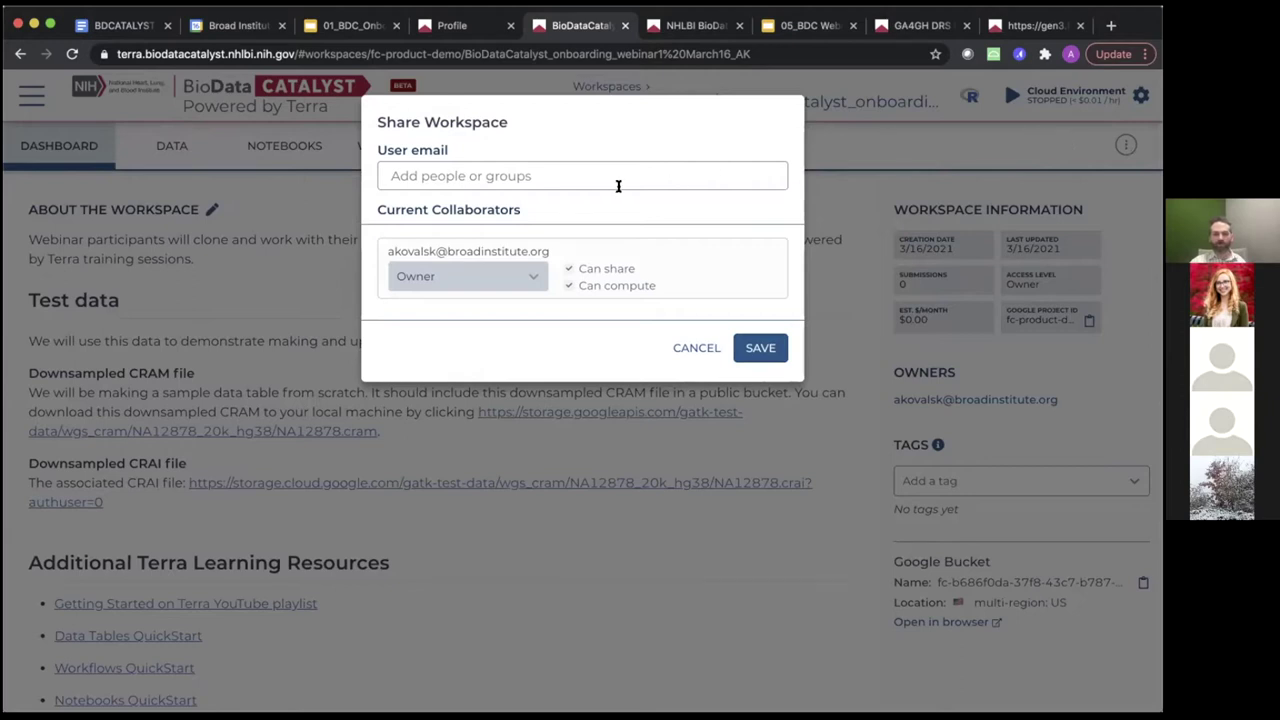
pyautogui.click(504, 175)
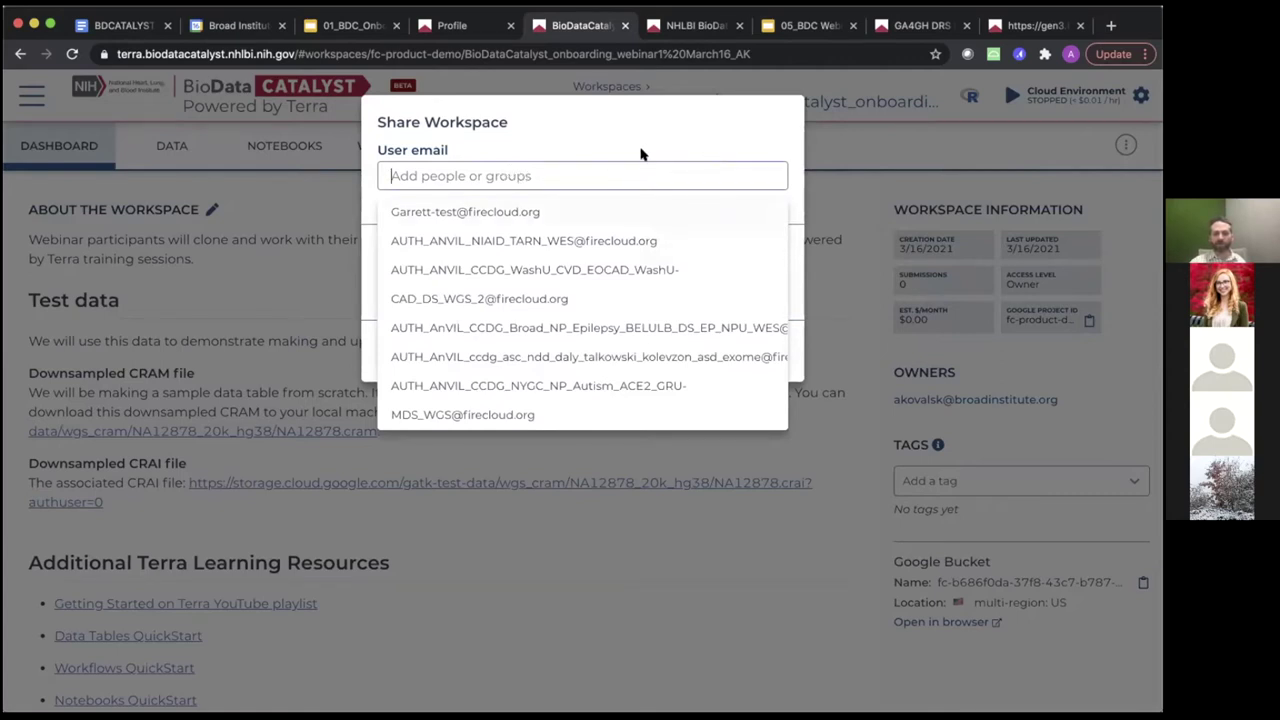
pyautogui.click(797, 290)
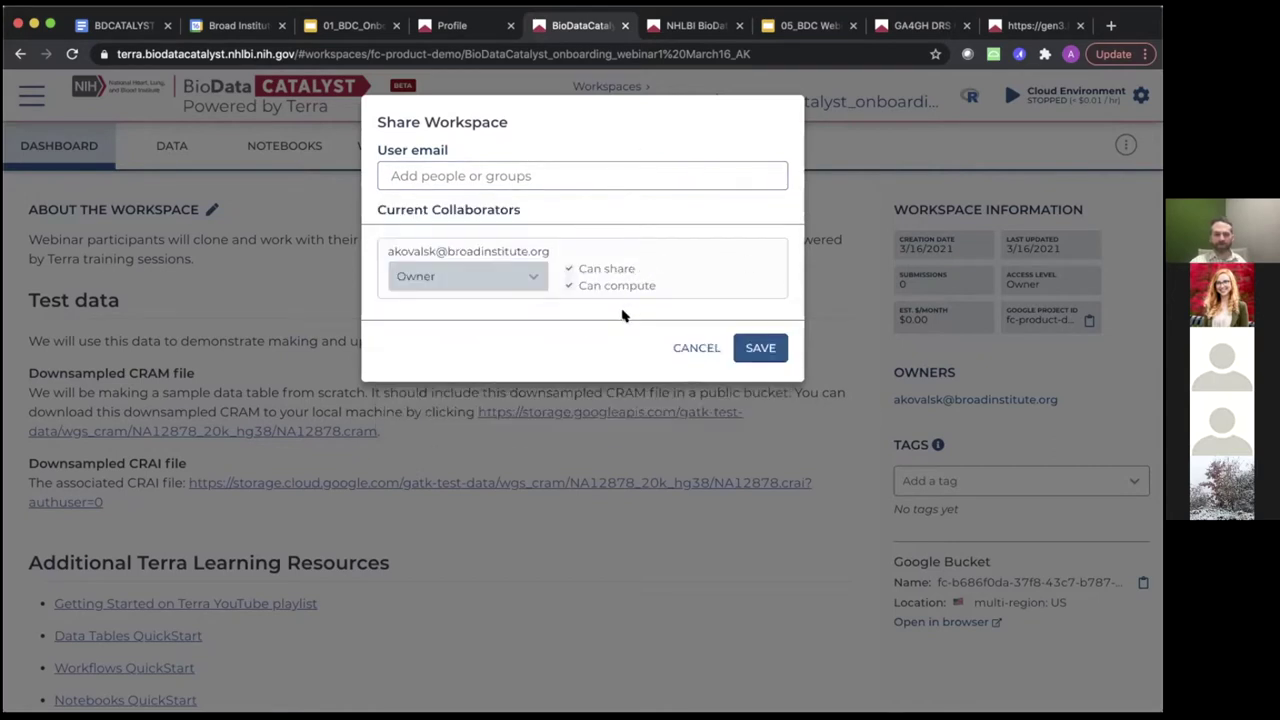
pyautogui.click(584, 178)
pyautogui.click(537, 213)
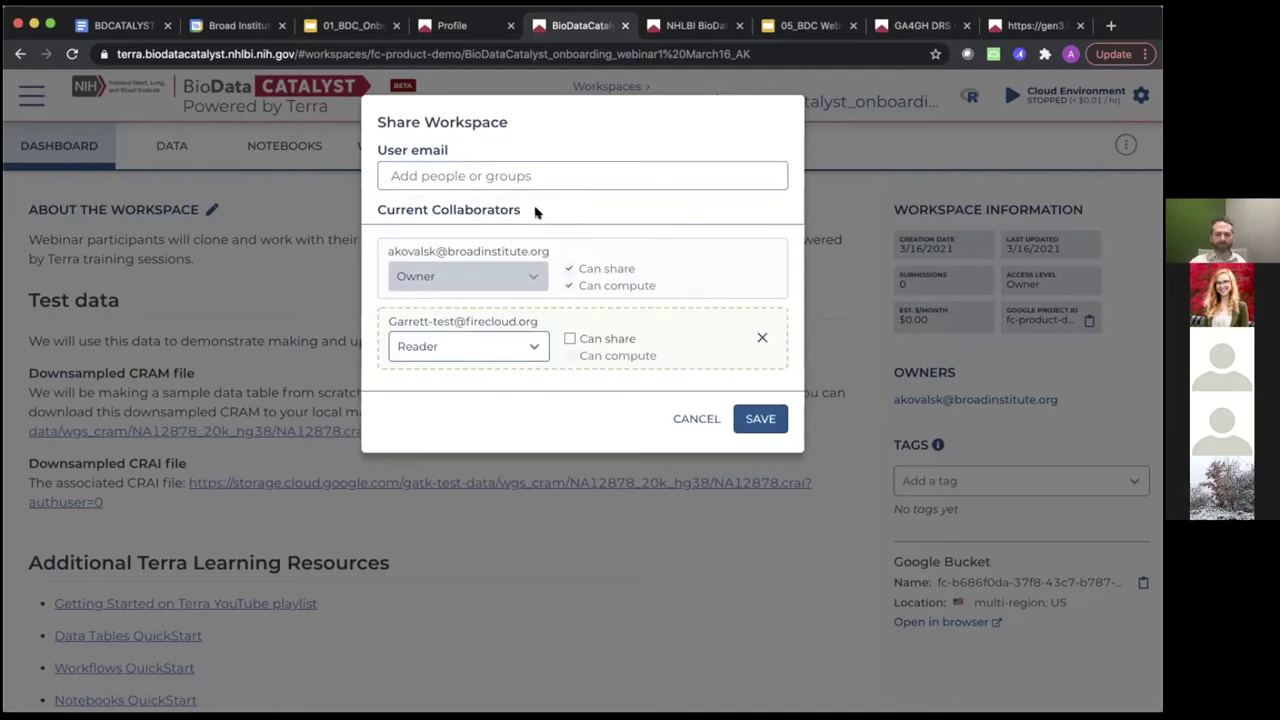
# Step: Explore the Reader, Writer and Owner roles and the share permission for the added test group, and cancel the sharing changes
pyautogui.click(534, 348)
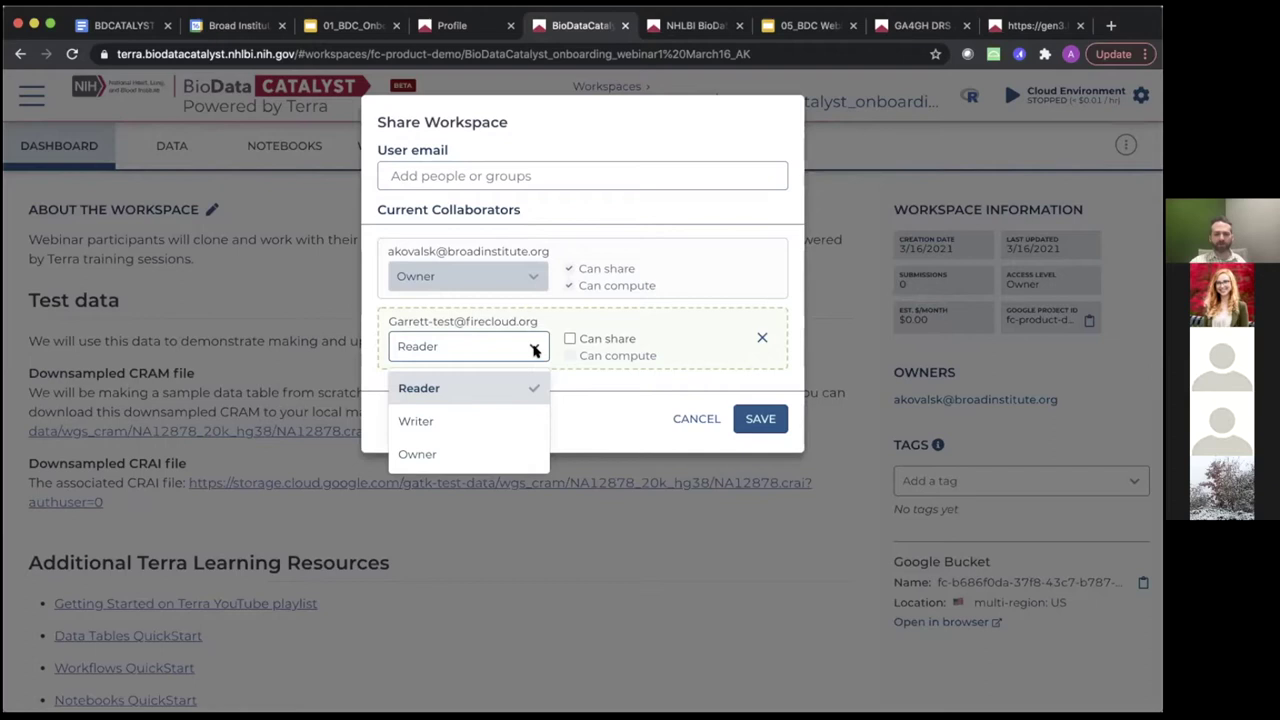
pyautogui.click(567, 447)
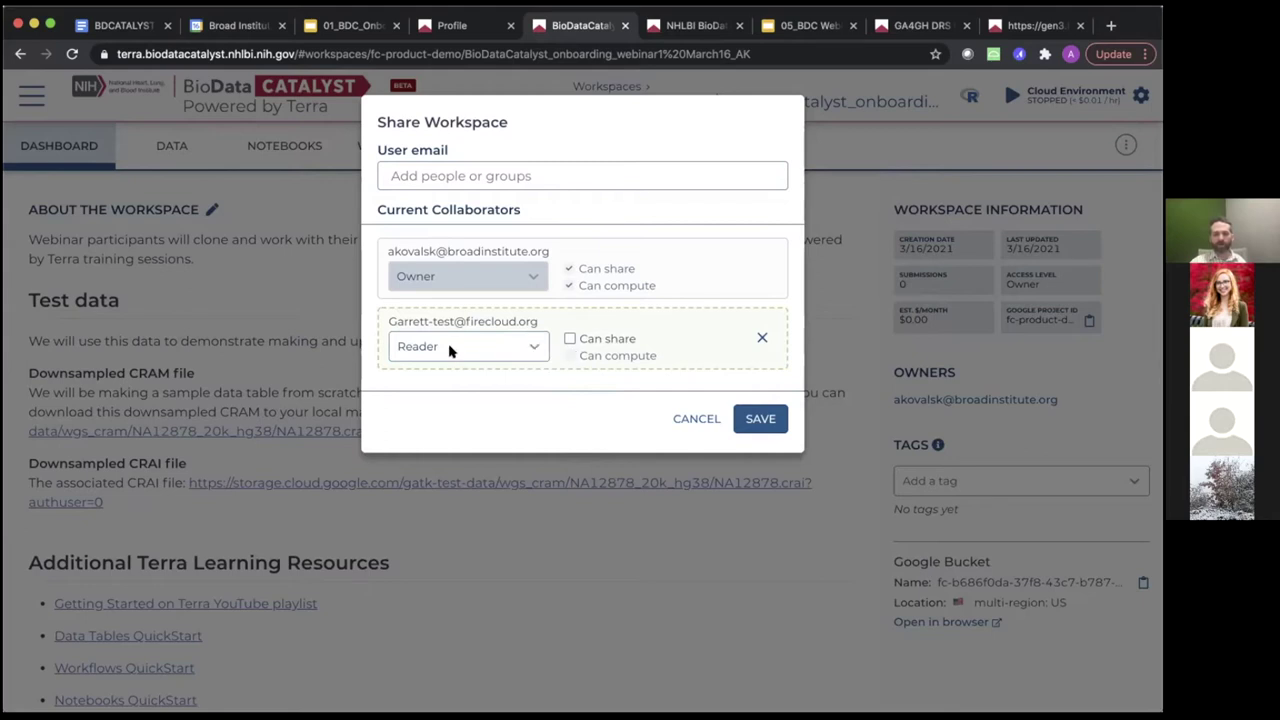
pyautogui.click(504, 342)
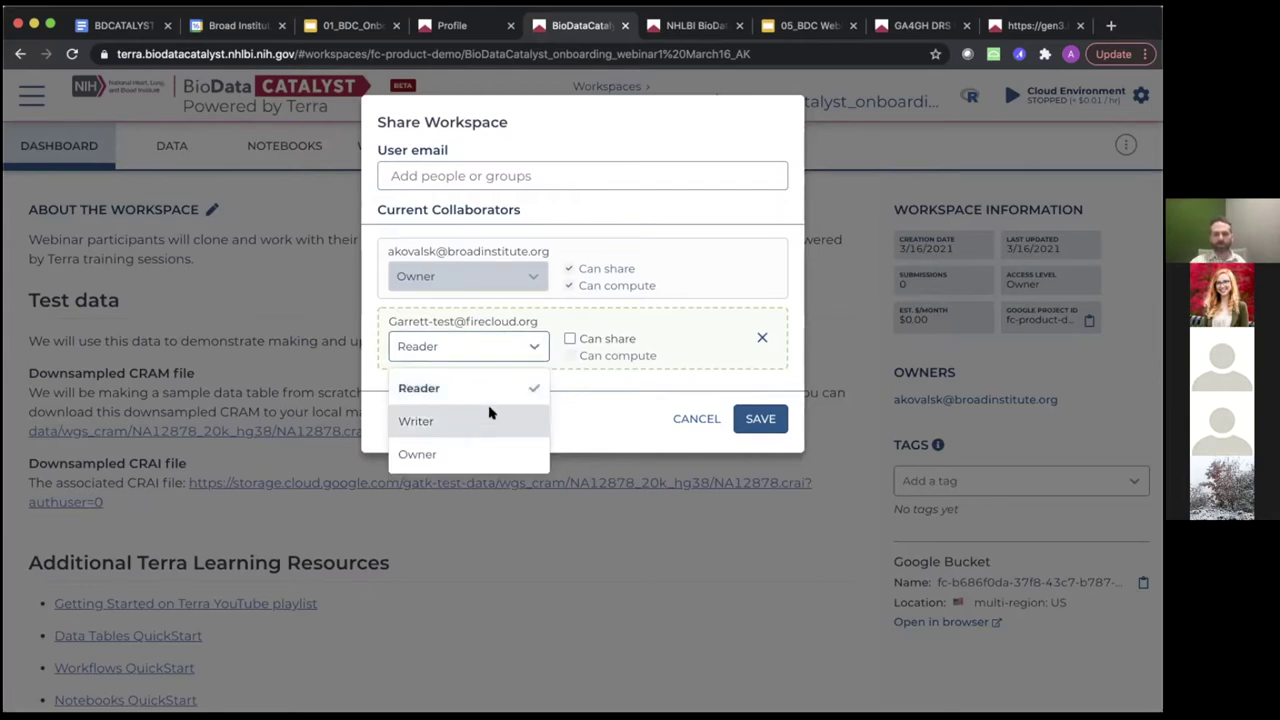
pyautogui.click(517, 350)
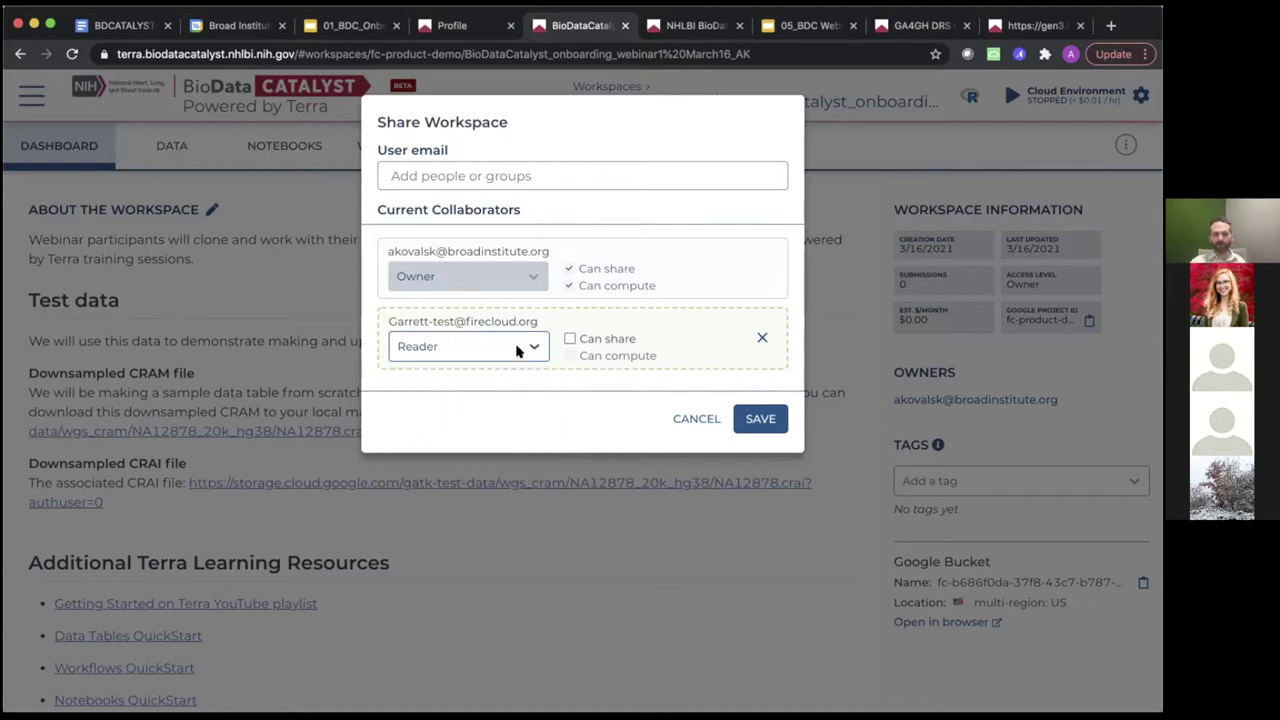
pyautogui.click(568, 341)
pyautogui.click(531, 347)
pyautogui.click(462, 418)
pyautogui.click(676, 420)
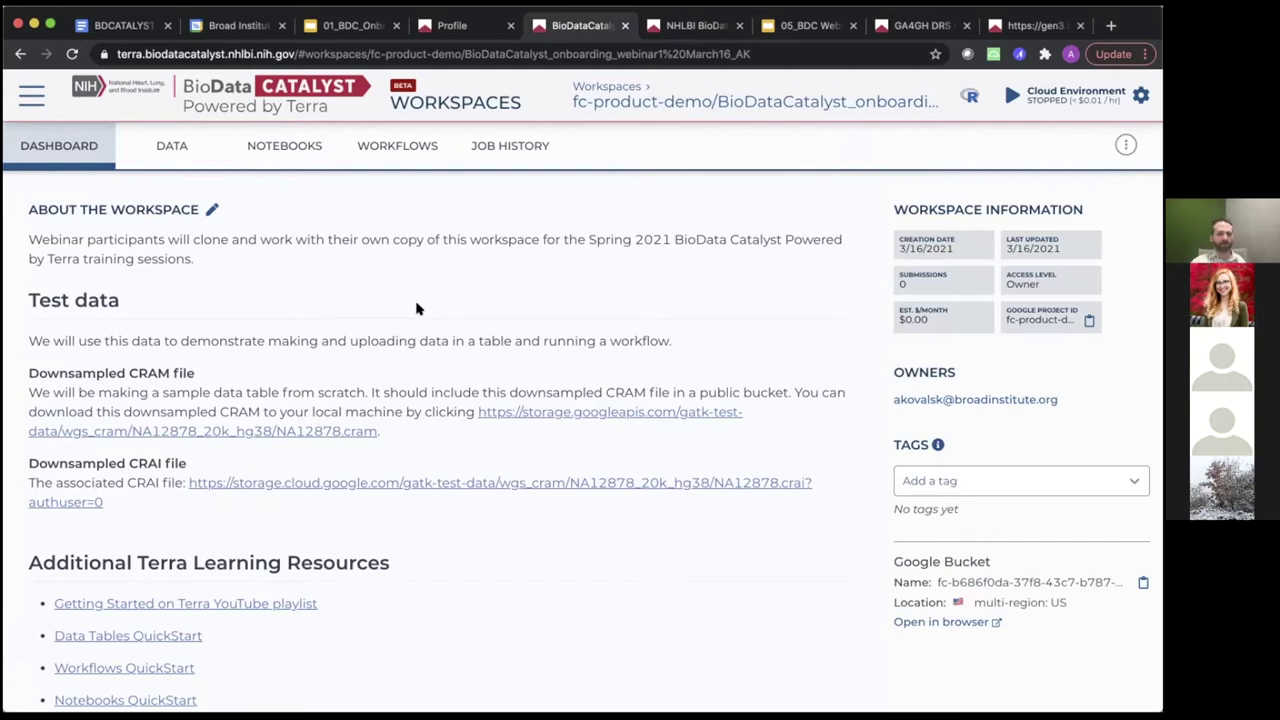
# Step: Open the workspace description for editing, review its Markdown source through to BioData Catalyst Resources, and save it
pyautogui.scroll(-5, 297, 345)
pyautogui.scroll(5, 297, 345)
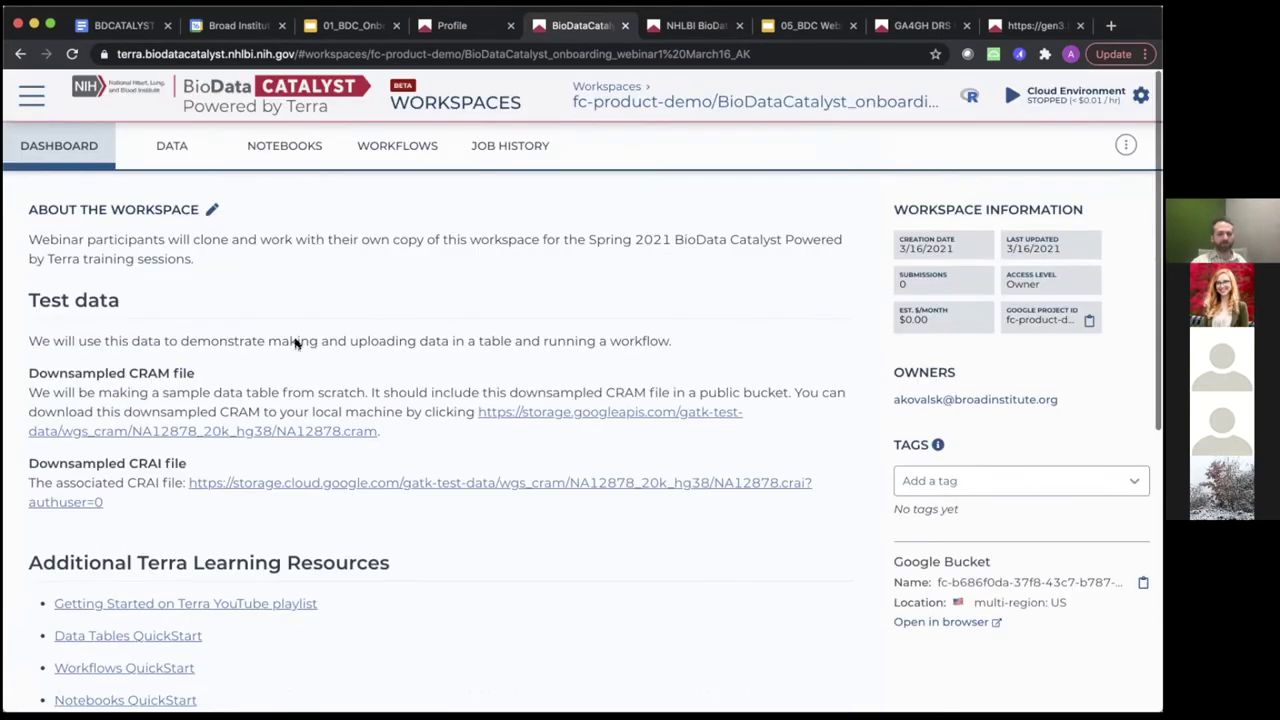
pyautogui.click(211, 209)
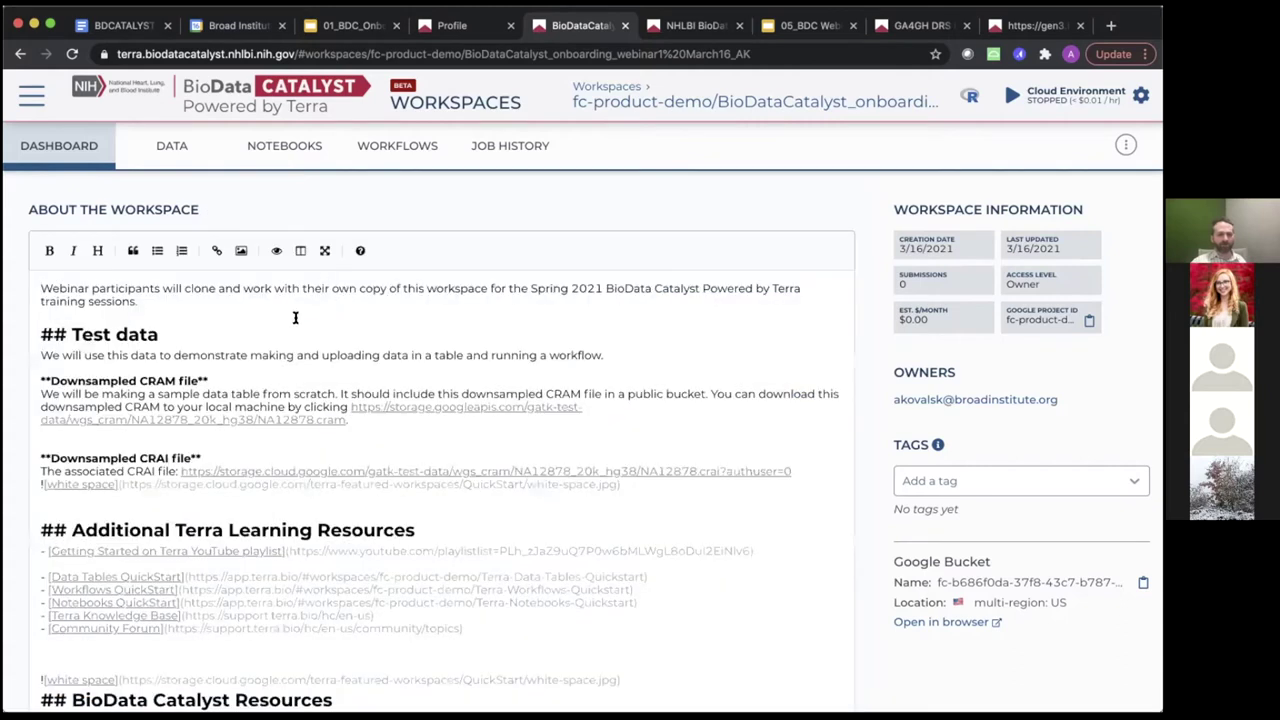
pyautogui.scroll(-3, 290, 415)
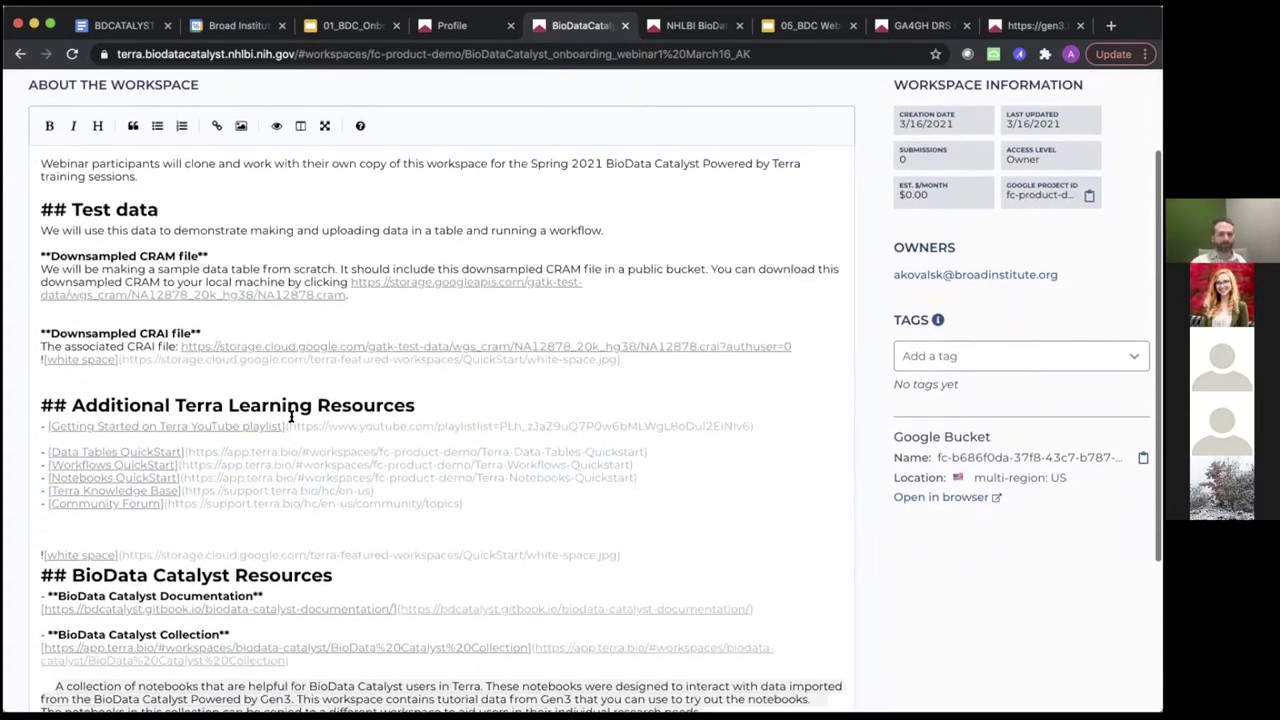
pyautogui.scroll(2, 289, 417)
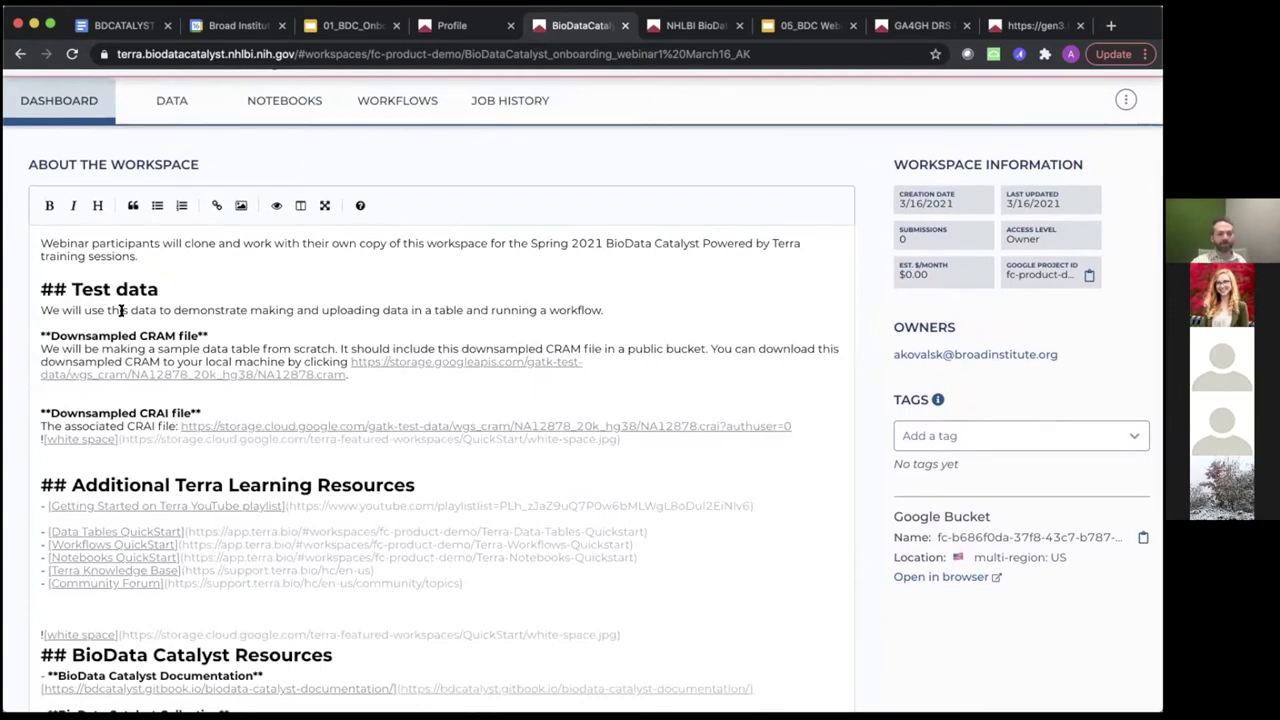
pyautogui.scroll(-1, 207, 380)
pyautogui.scroll(-5, 207, 380)
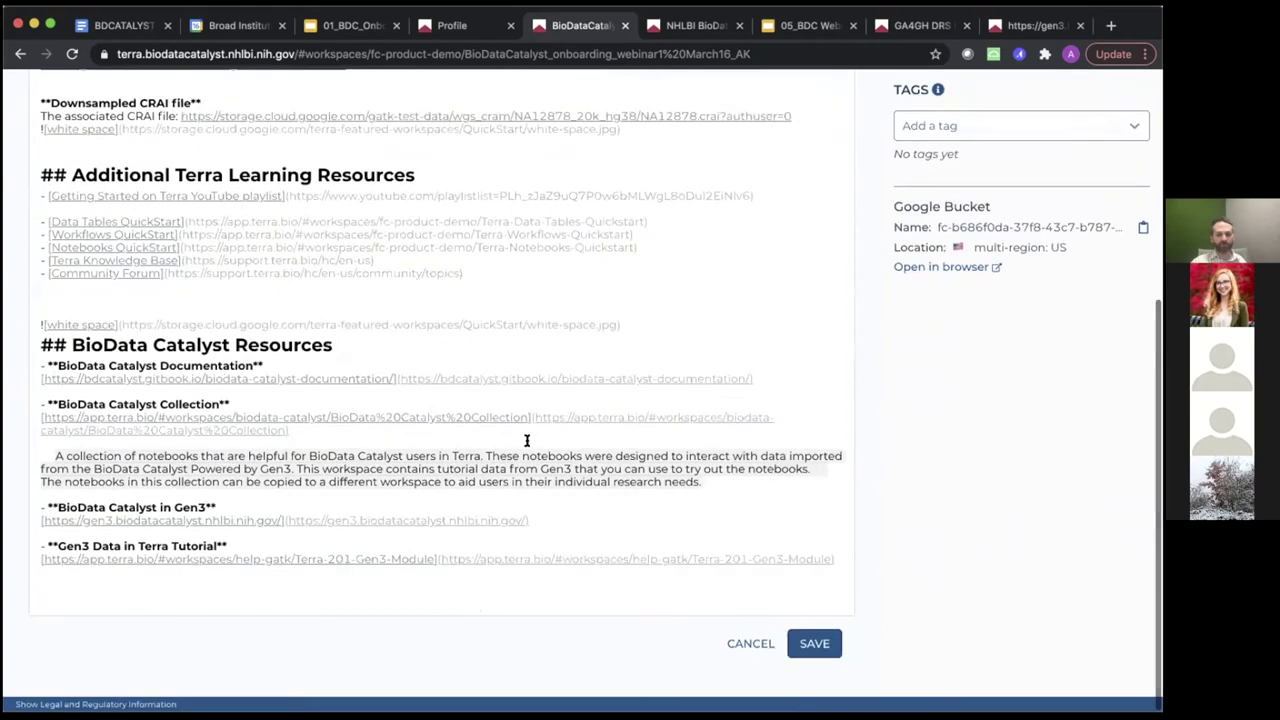
pyautogui.scroll(1, 446, 289)
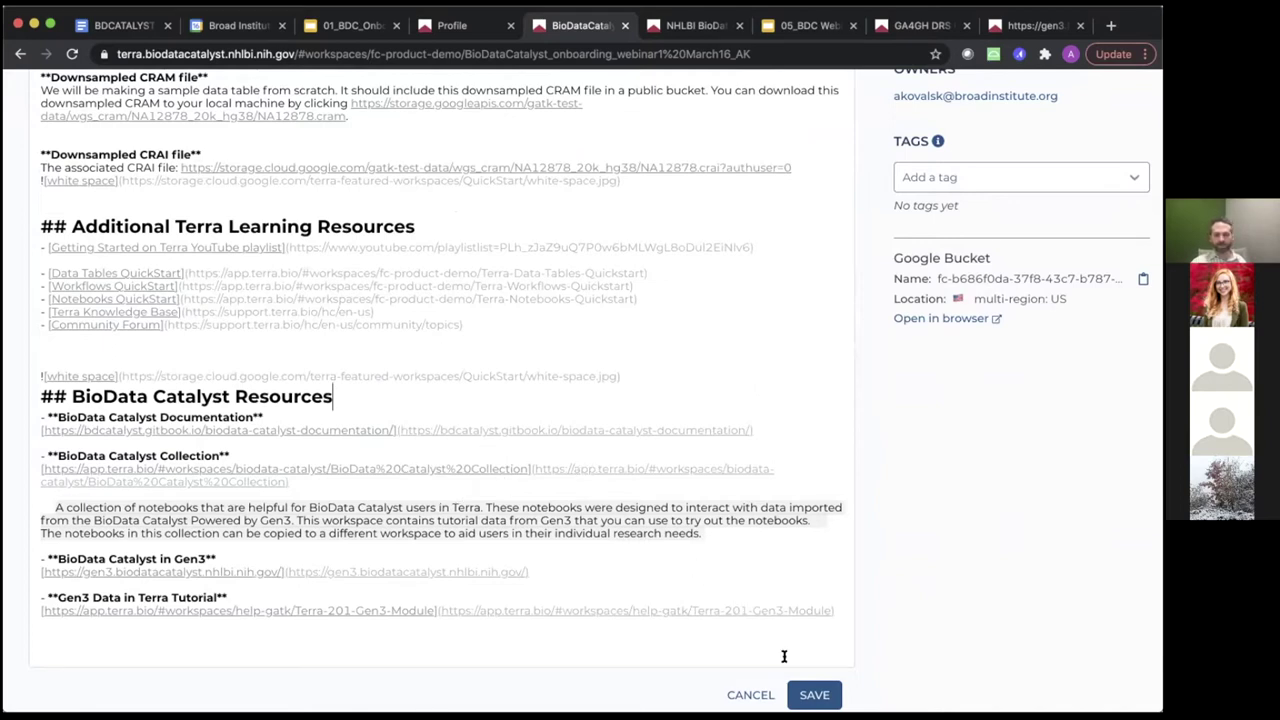
pyautogui.click(803, 697)
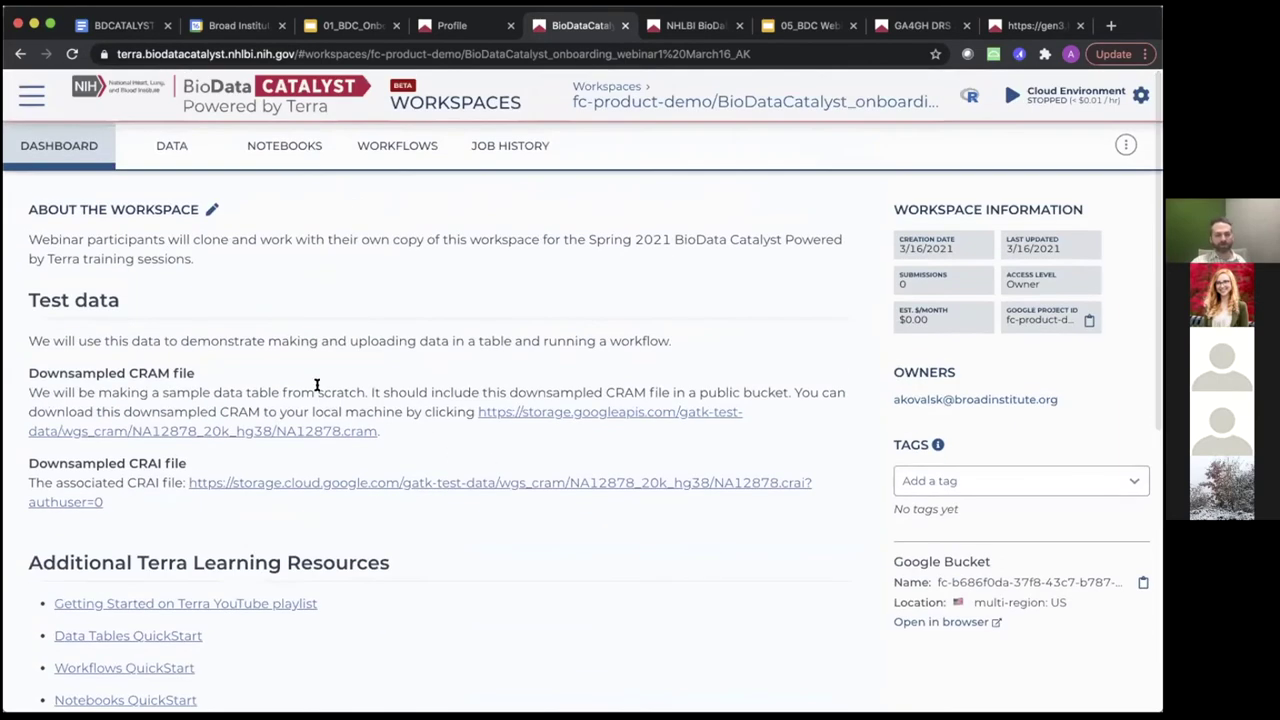
# Step: Examine the dashboard's test data and learning resources sections, along with the Google Bucket name
pyautogui.scroll(-2, 316, 390)
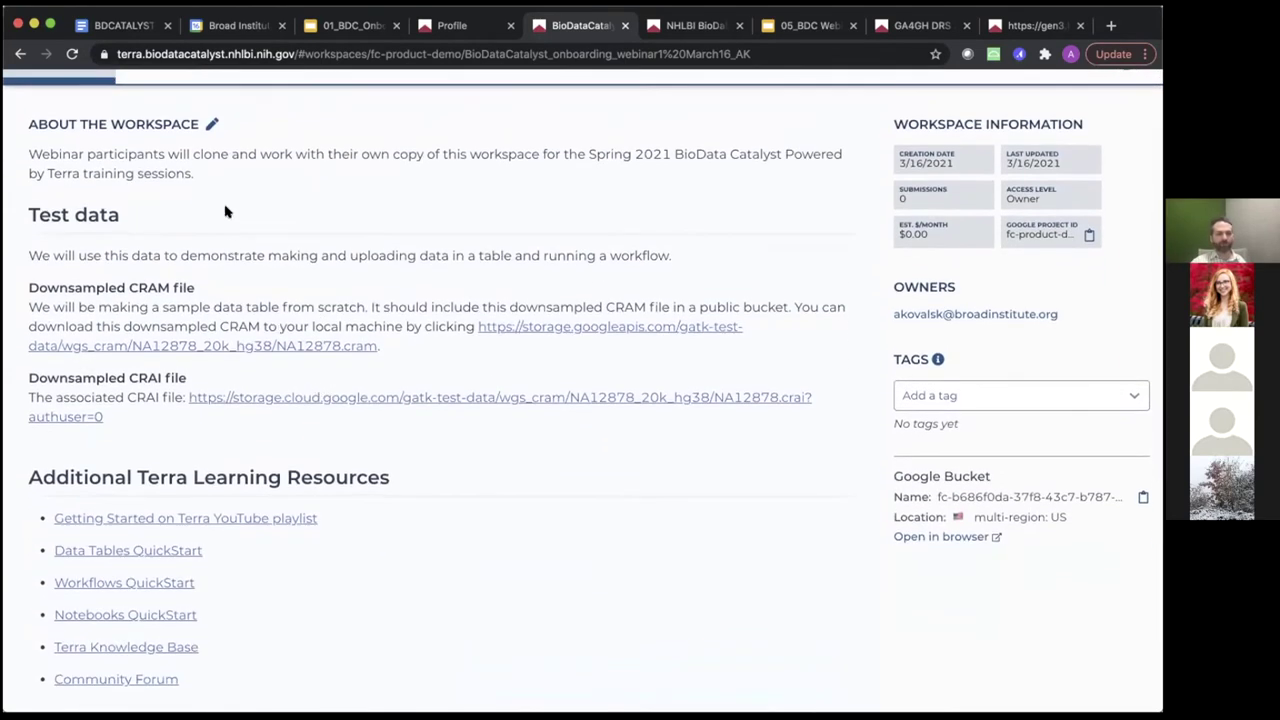
pyautogui.scroll(1, 245, 246)
pyautogui.scroll(-3, 243, 247)
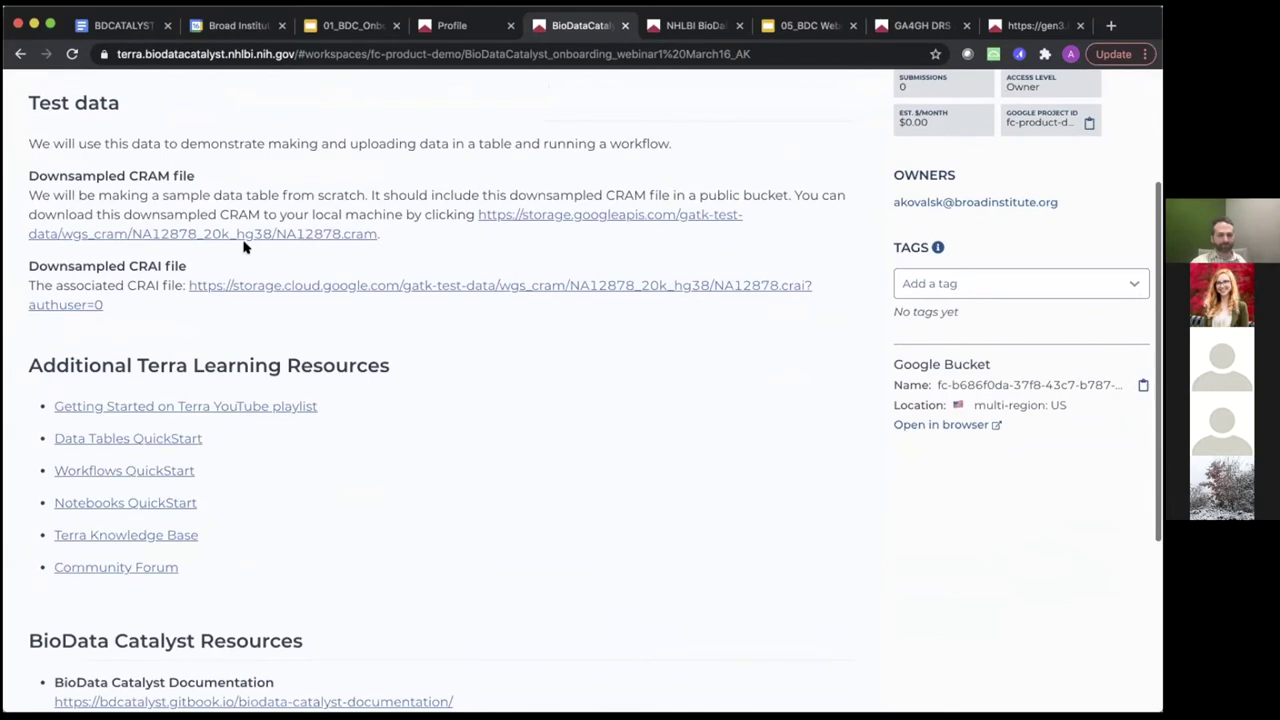
pyautogui.scroll(-1, 243, 247)
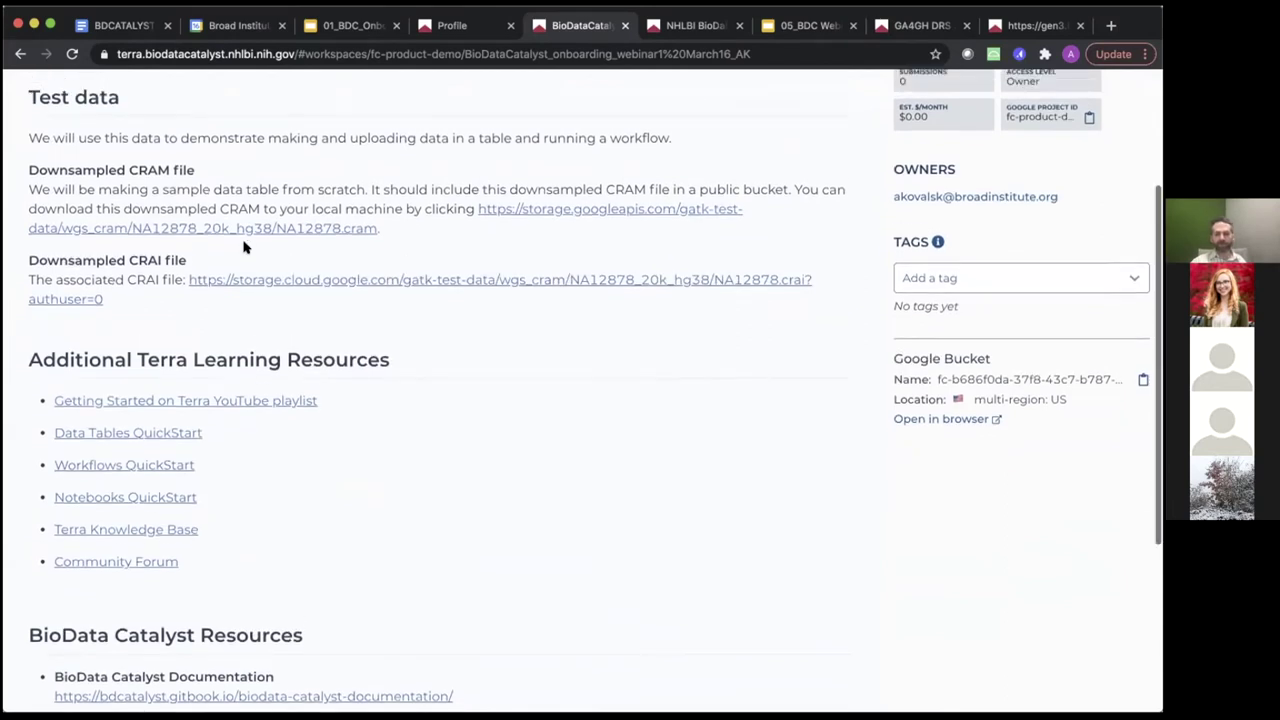
pyautogui.scroll(2, 243, 247)
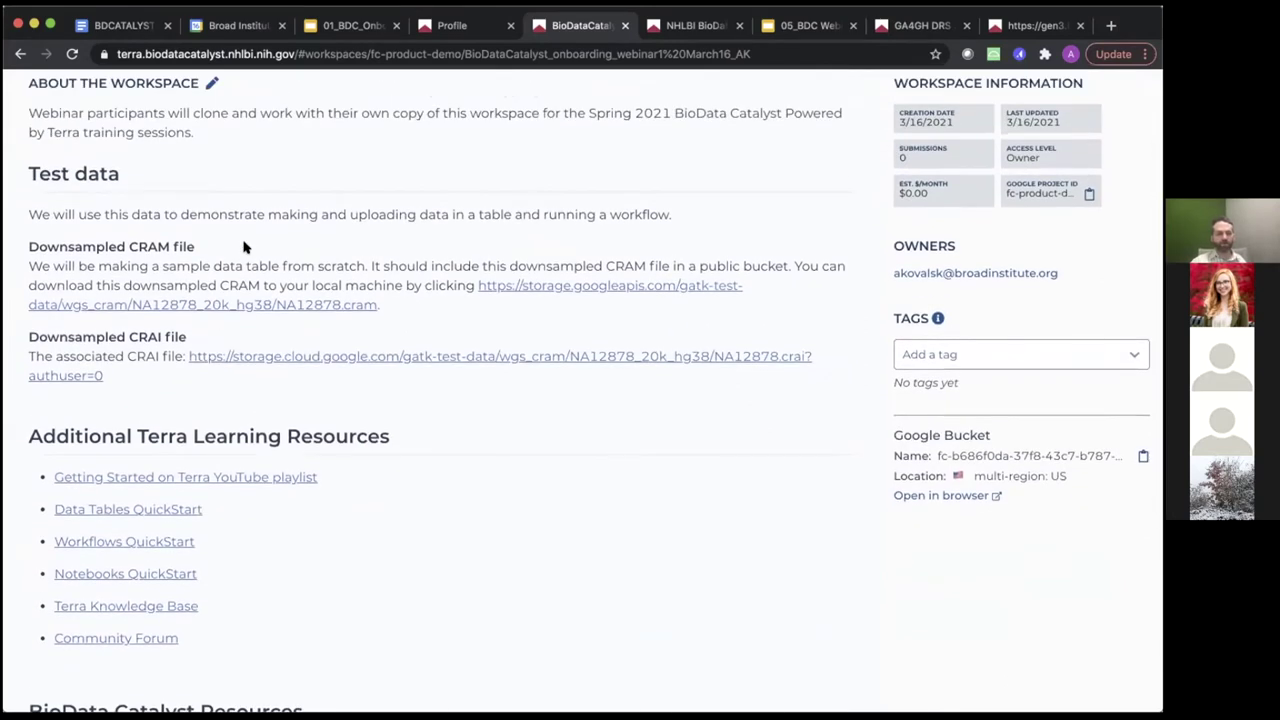
pyautogui.scroll(2, 243, 247)
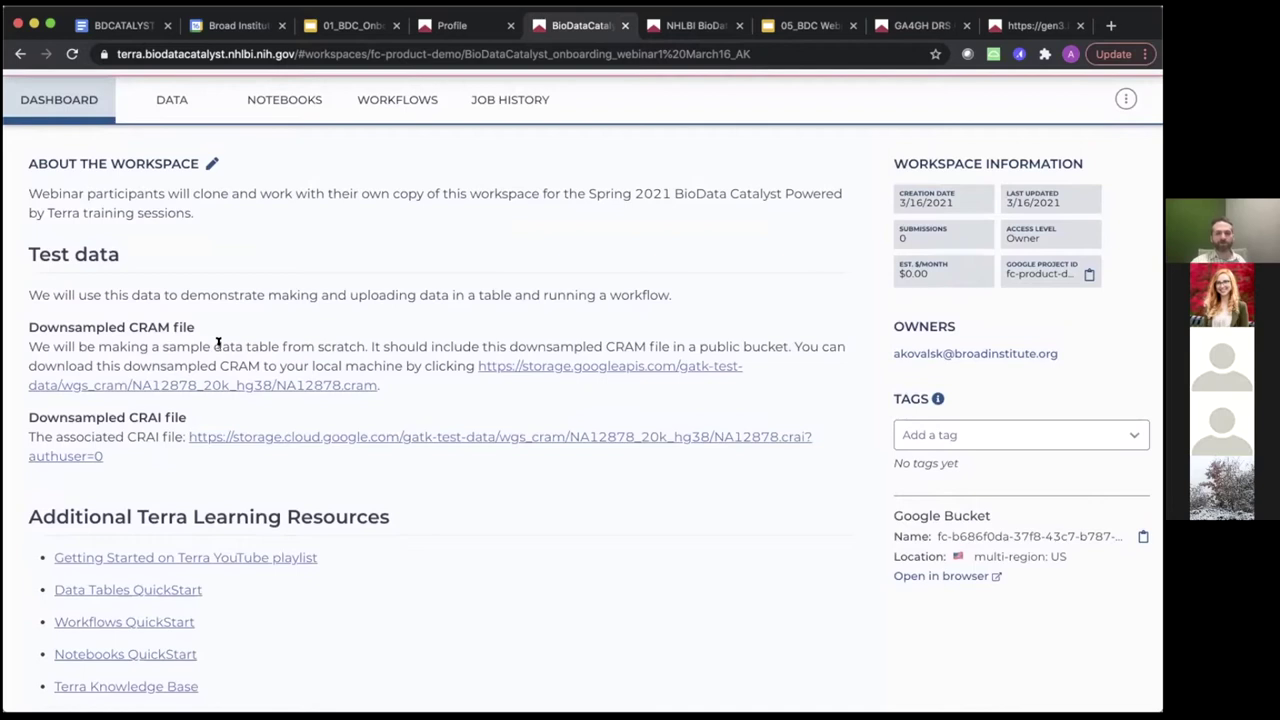
pyautogui.scroll(1, 218, 342)
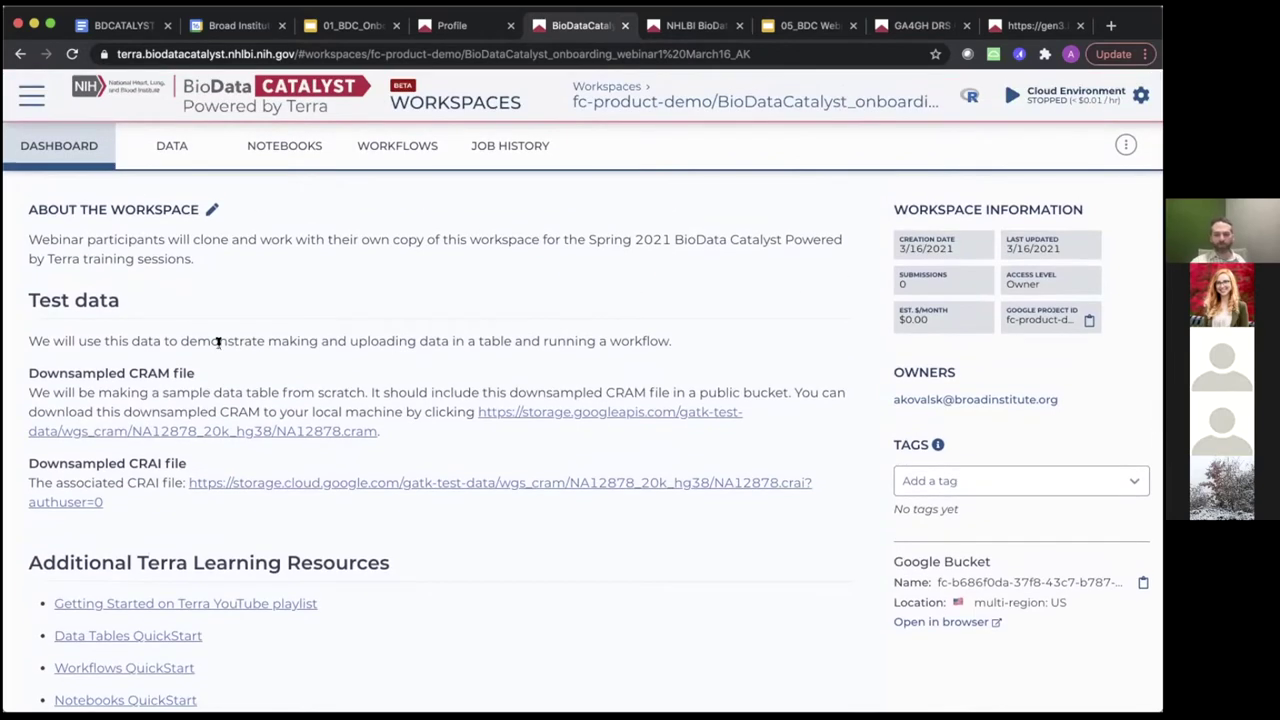
pyautogui.scroll(-1, 218, 342)
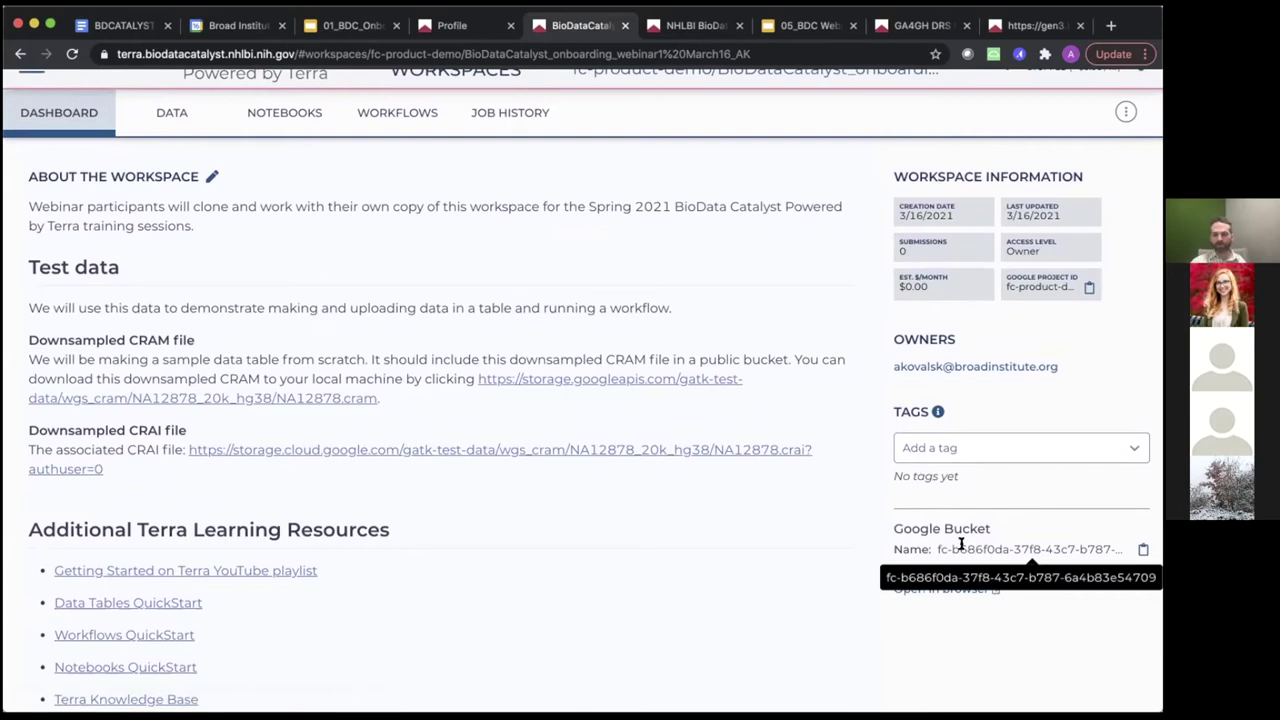
pyautogui.scroll(1, 598, 433)
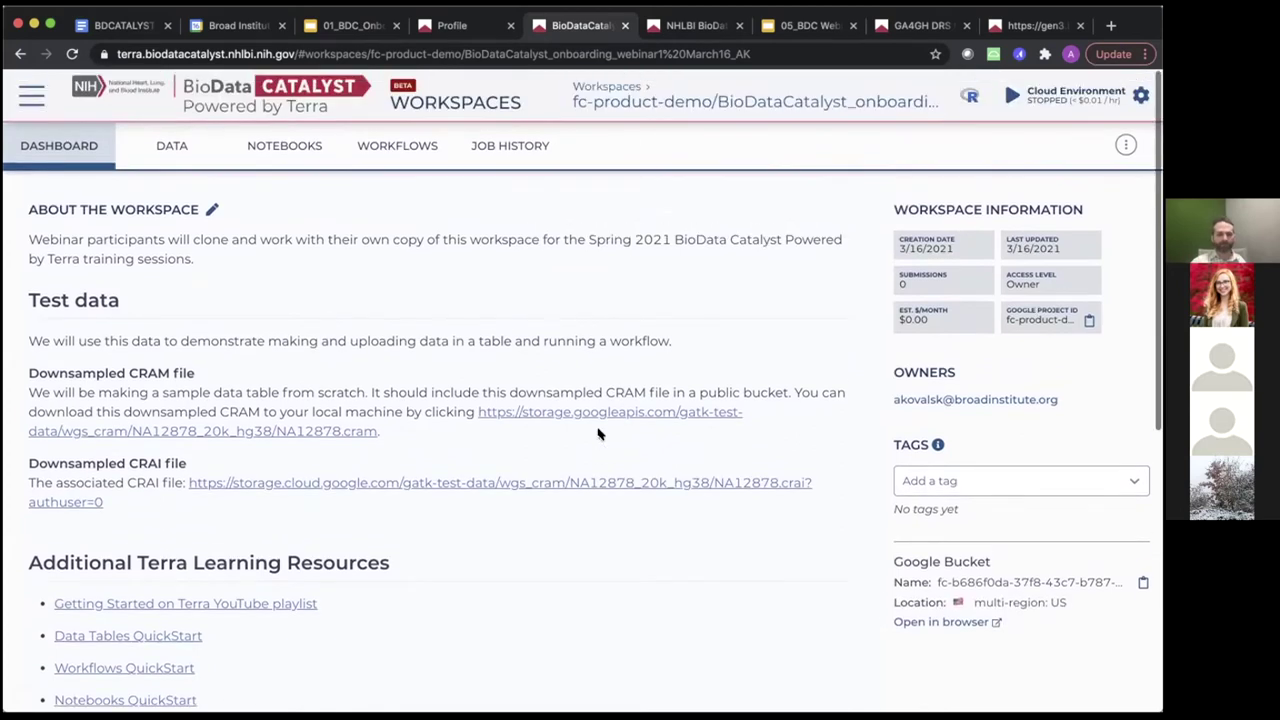
# Step: Inspect the cloned workspace's data section, covering the table import options, Workspace Data and Files
pyautogui.click(171, 147)
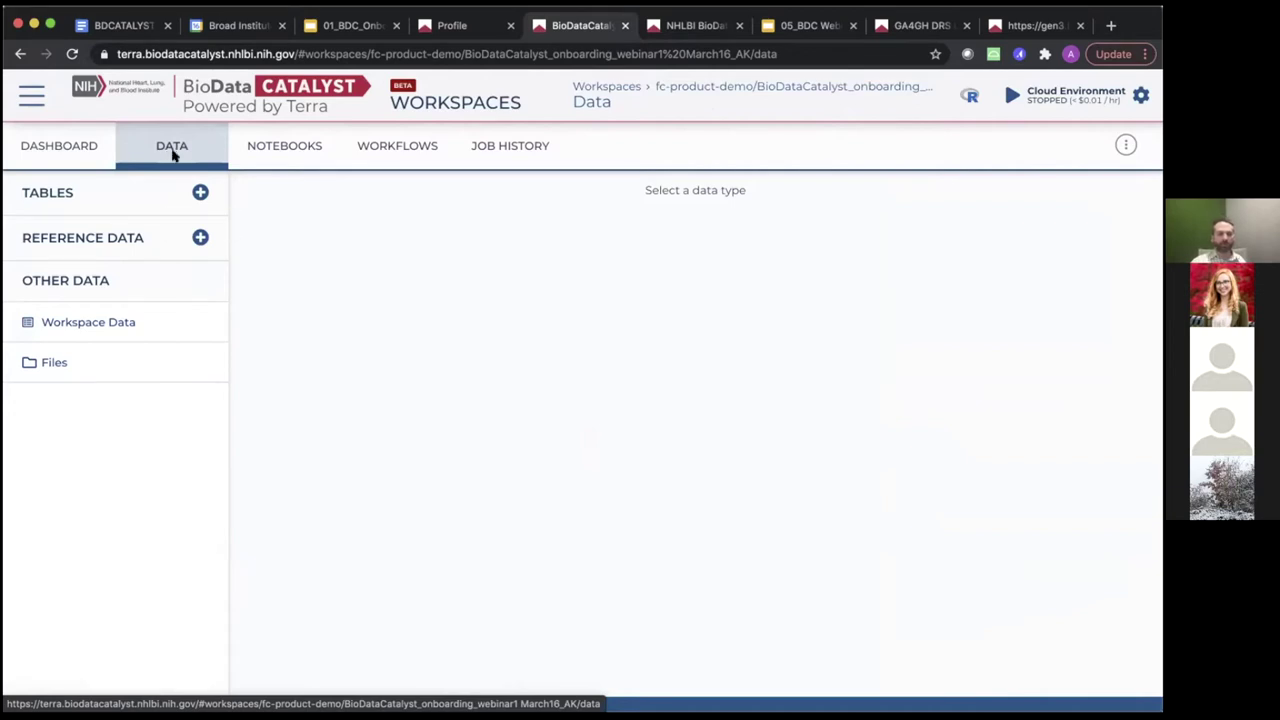
pyautogui.click(200, 194)
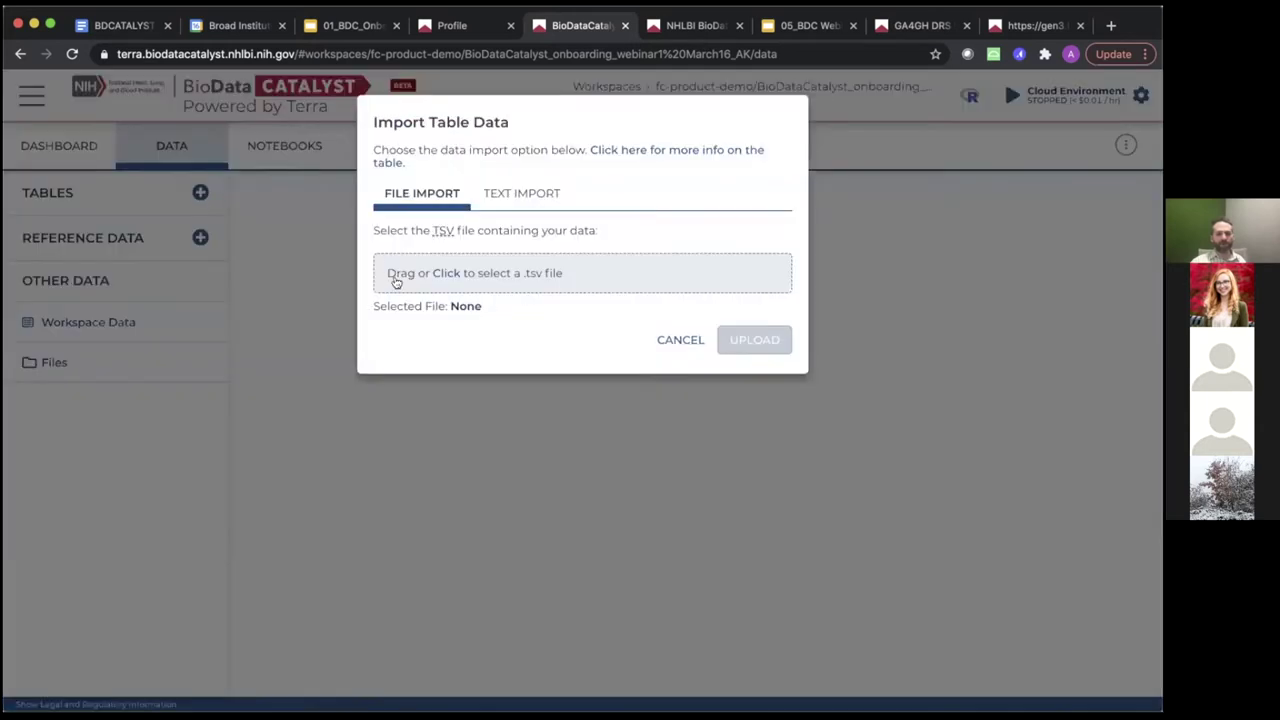
pyautogui.click(680, 340)
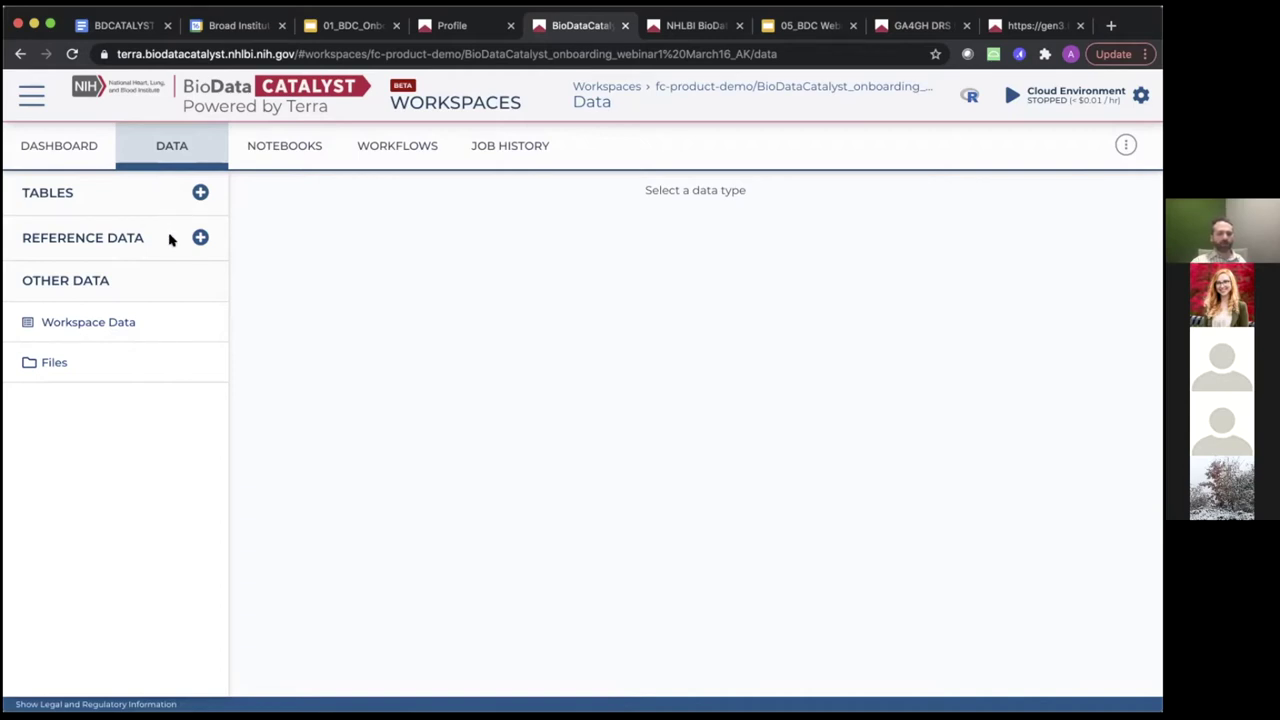
pyautogui.click(100, 332)
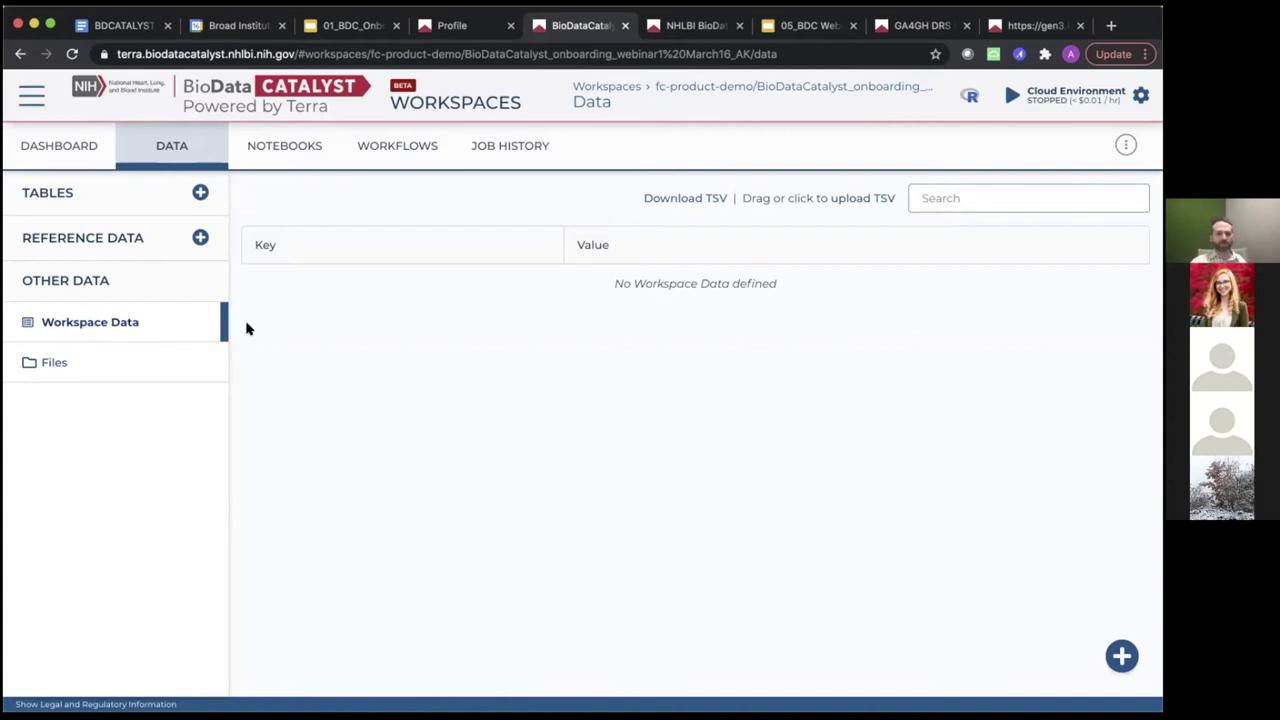
pyautogui.click(100, 367)
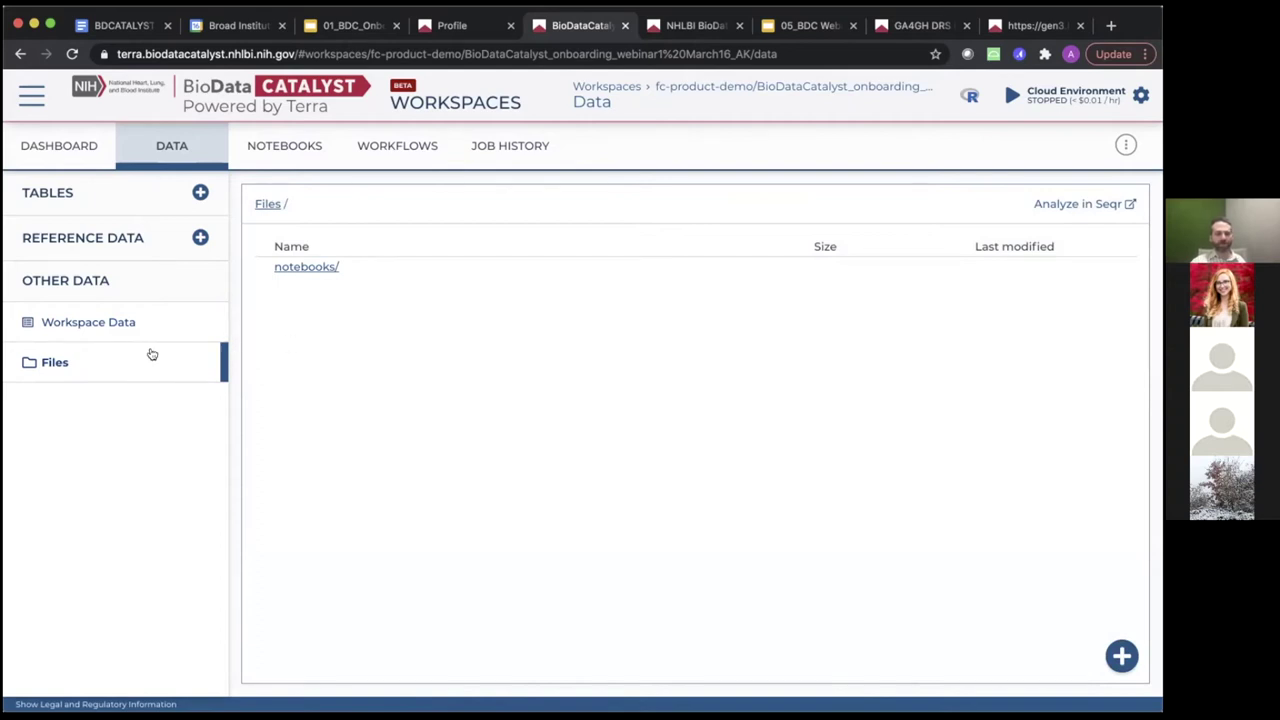
# Step: Review the workspace's notebooks and the actions available for the GA4GH DRS URIs using Python Tutorial notebook
pyautogui.click(265, 149)
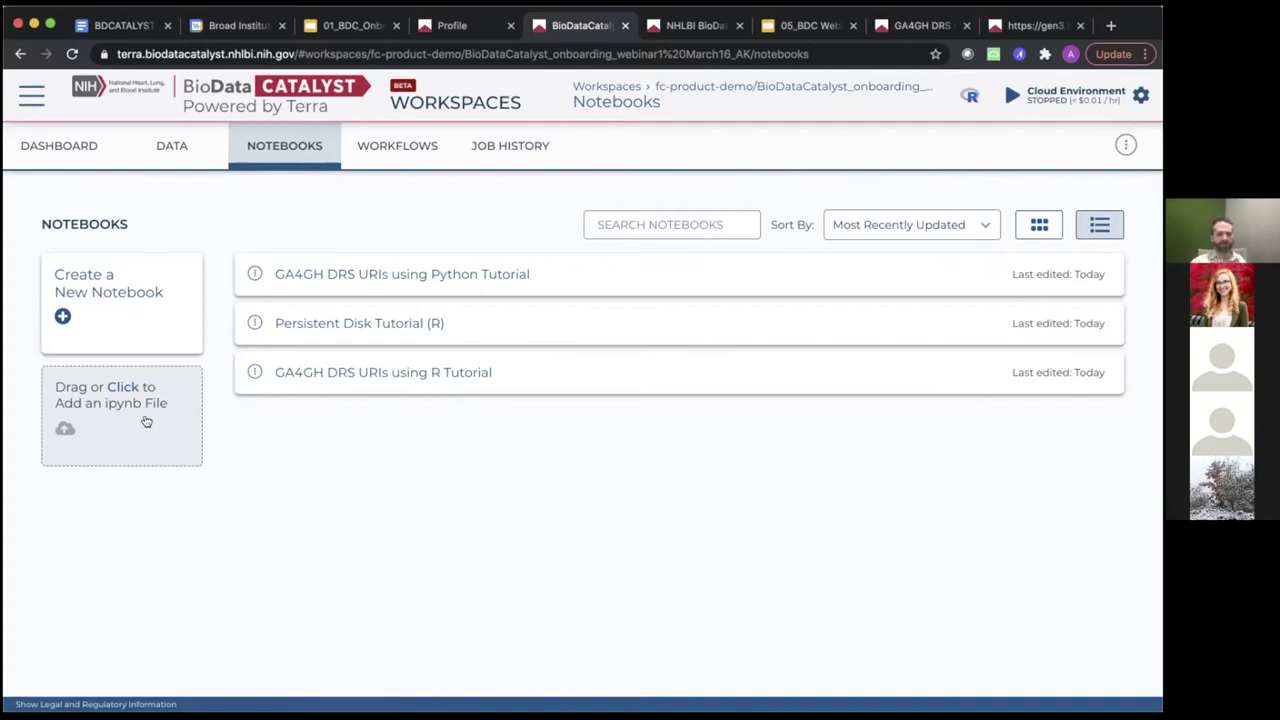
pyautogui.click(254, 276)
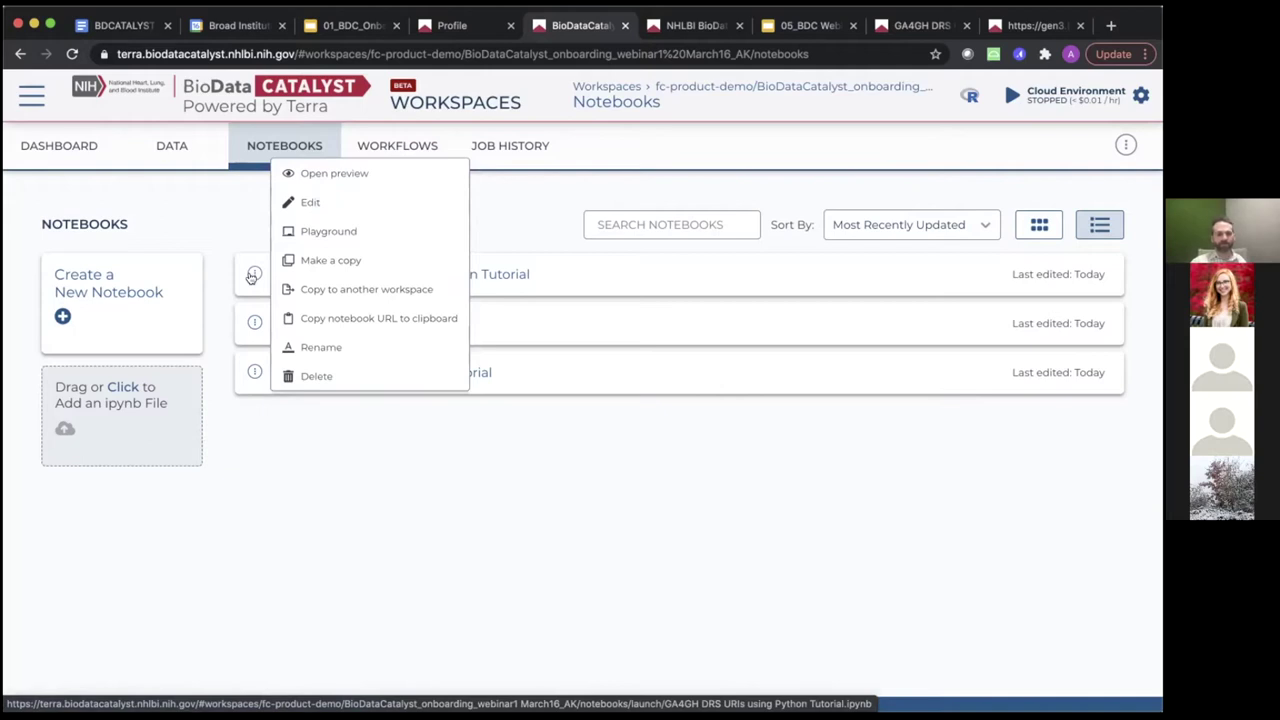
pyautogui.click(188, 202)
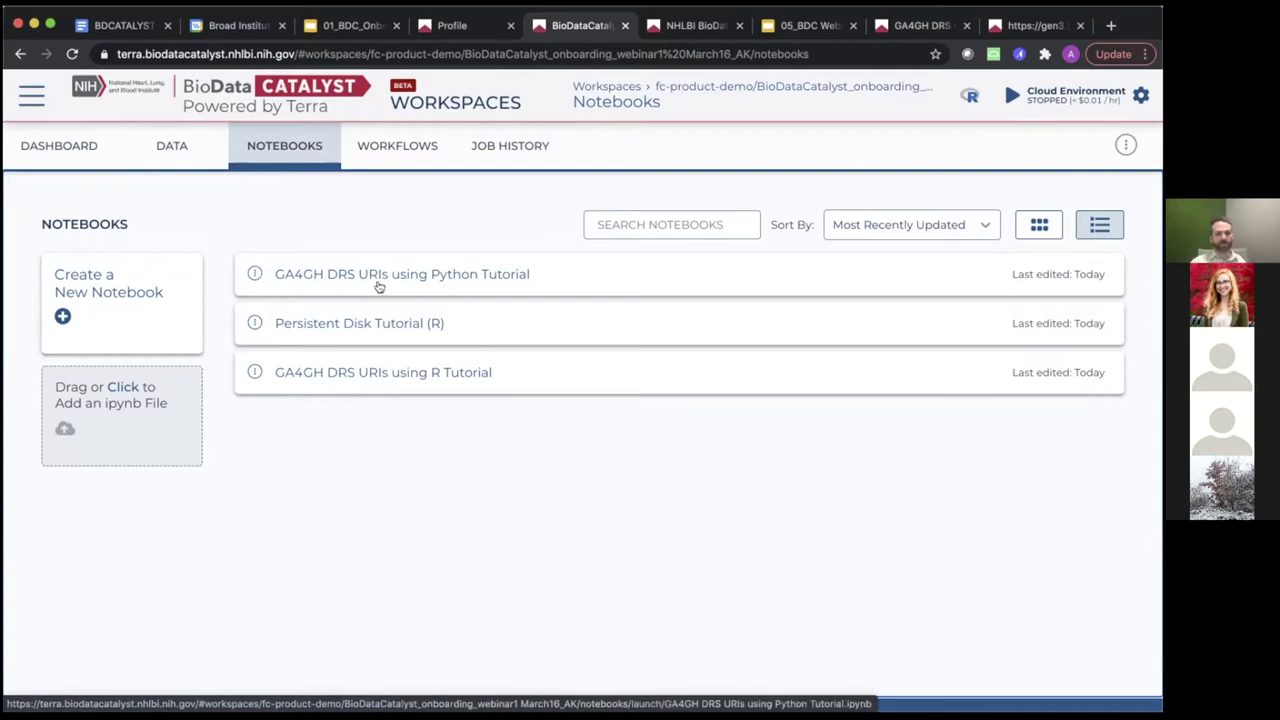
pyautogui.click(254, 275)
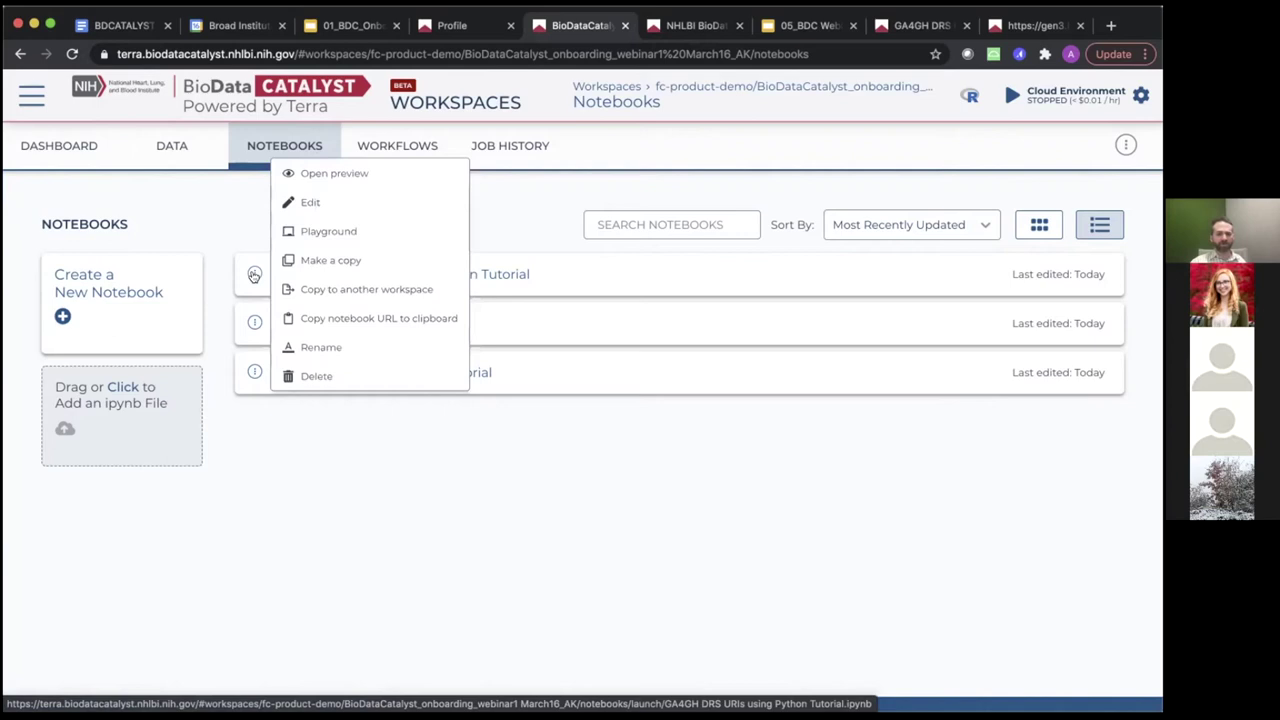
pyautogui.click(352, 291)
pyautogui.click(512, 176)
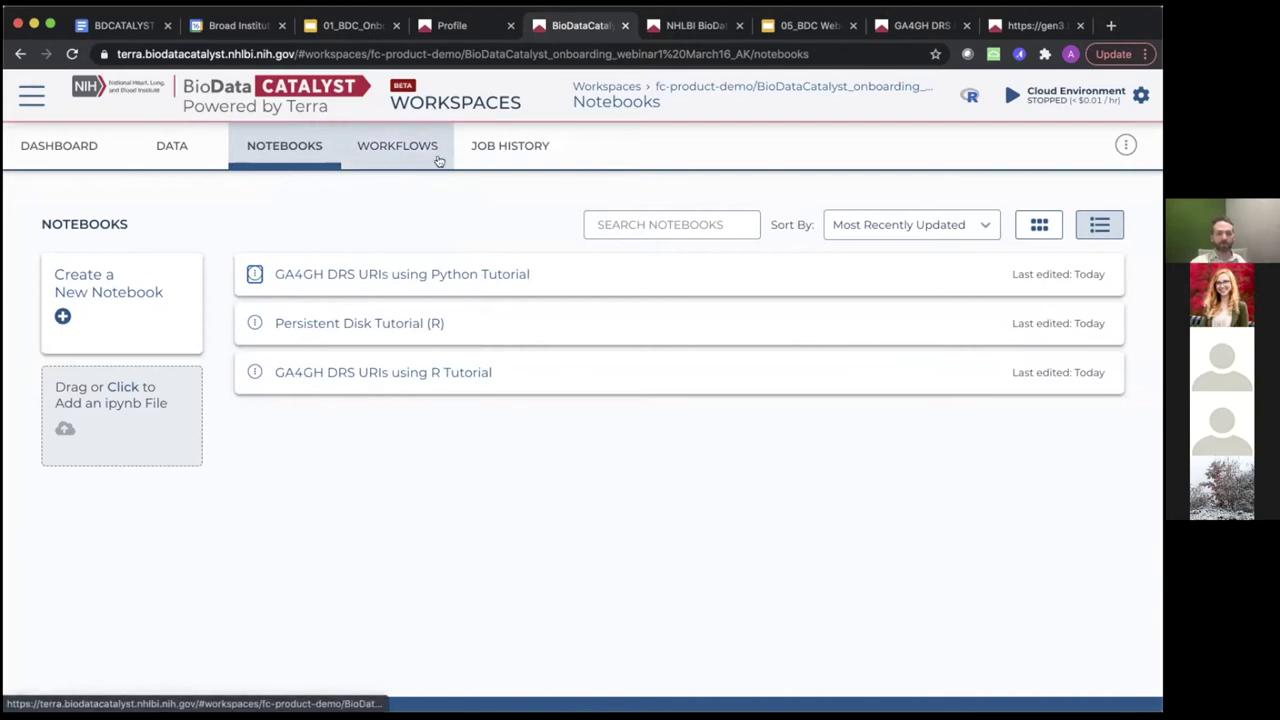
# Step: Open the workspace's workflows, browse the suggested workflows and the additional workflow sources, and dismiss the suggestions
pyautogui.click(383, 150)
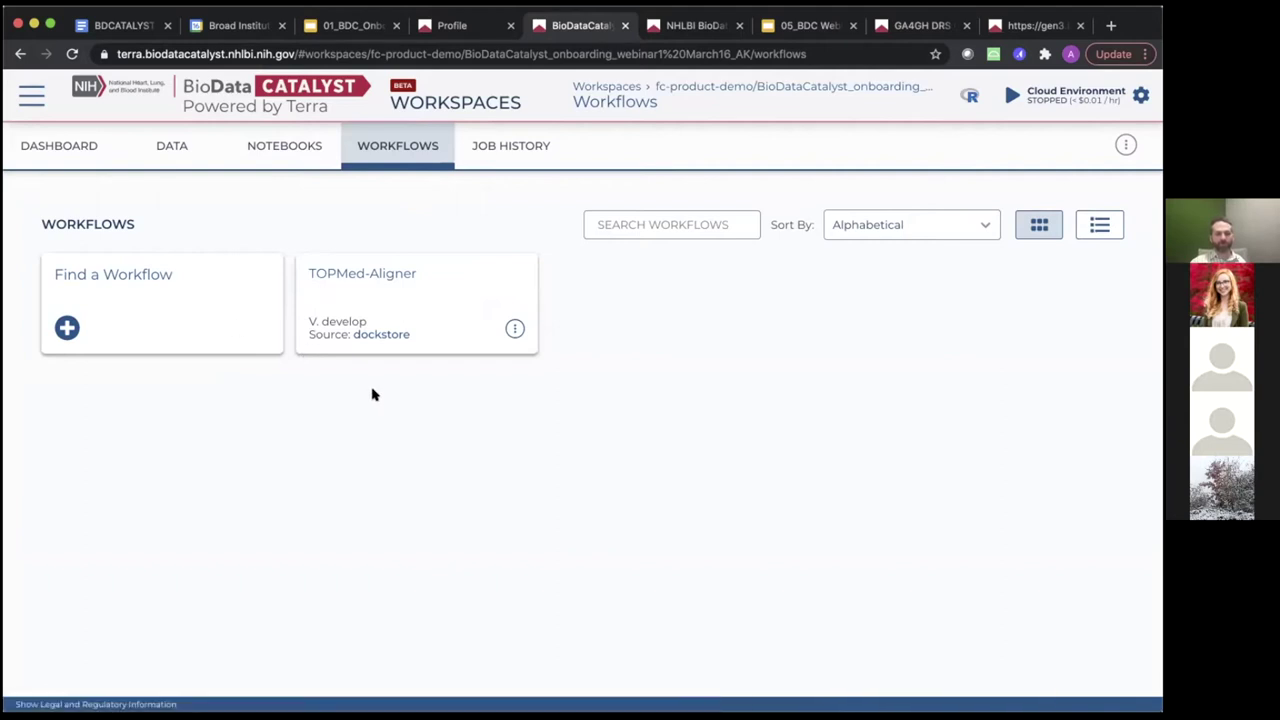
pyautogui.click(181, 318)
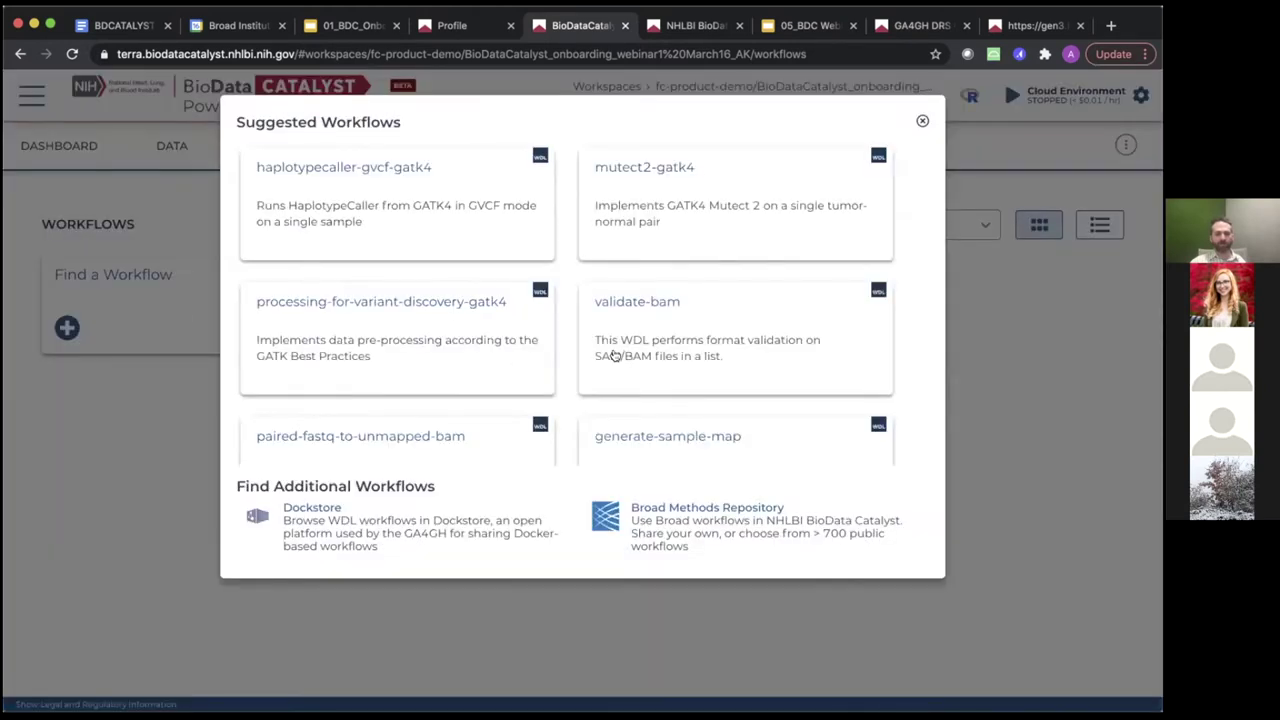
pyautogui.scroll(-2, 614, 354)
pyautogui.scroll(-2, 615, 355)
pyautogui.scroll(-1, 615, 356)
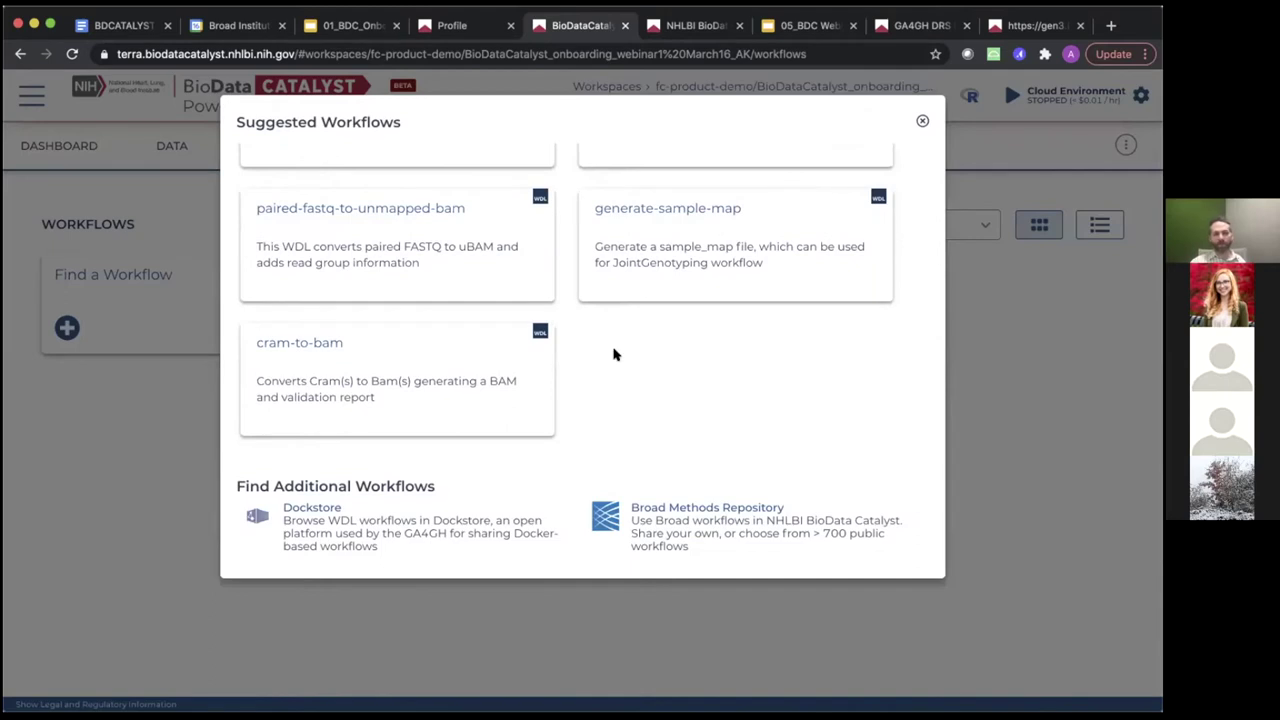
pyautogui.scroll(5, 615, 355)
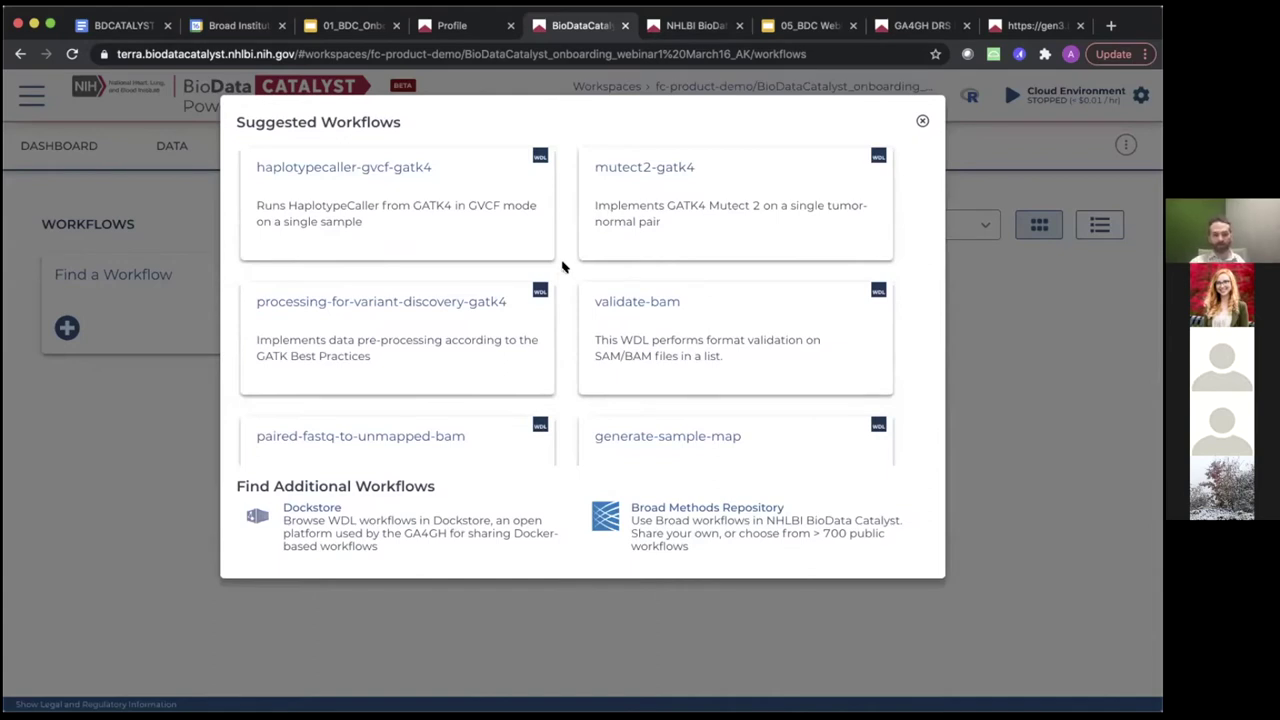
pyautogui.scroll(-1, 563, 267)
pyautogui.scroll(1, 563, 267)
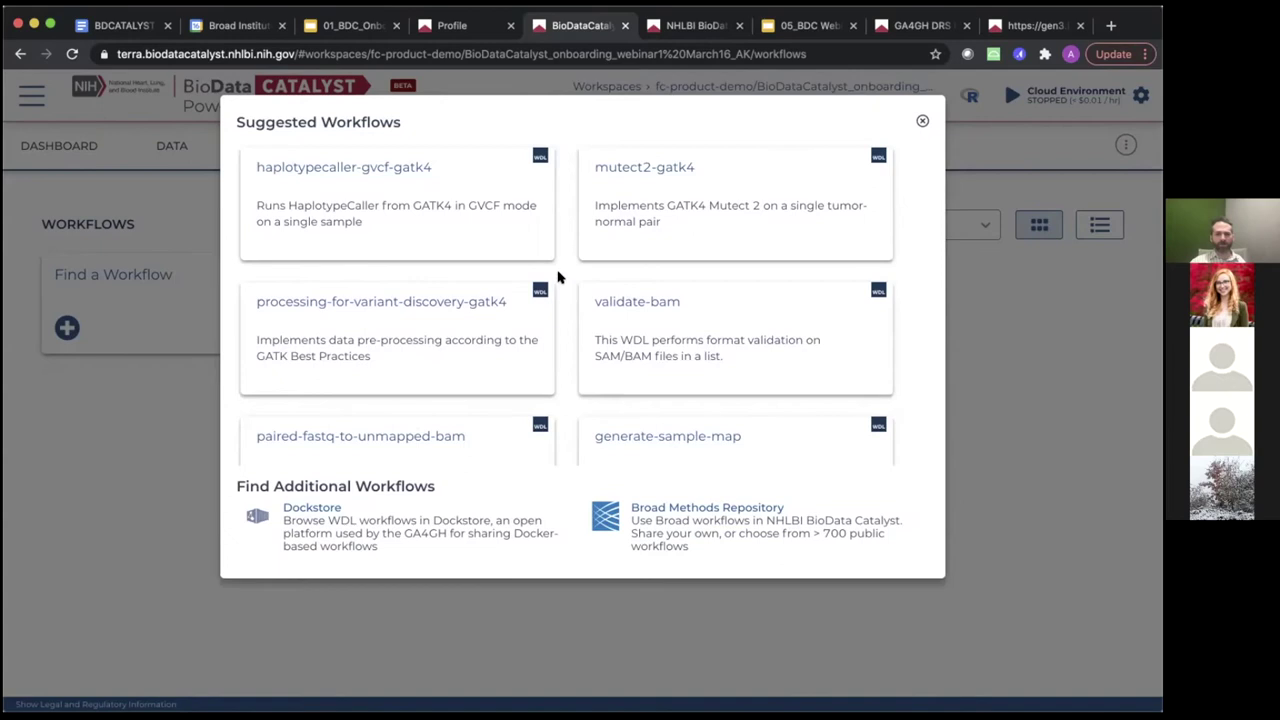
pyautogui.scroll(-2, 558, 277)
pyautogui.scroll(-5, 558, 277)
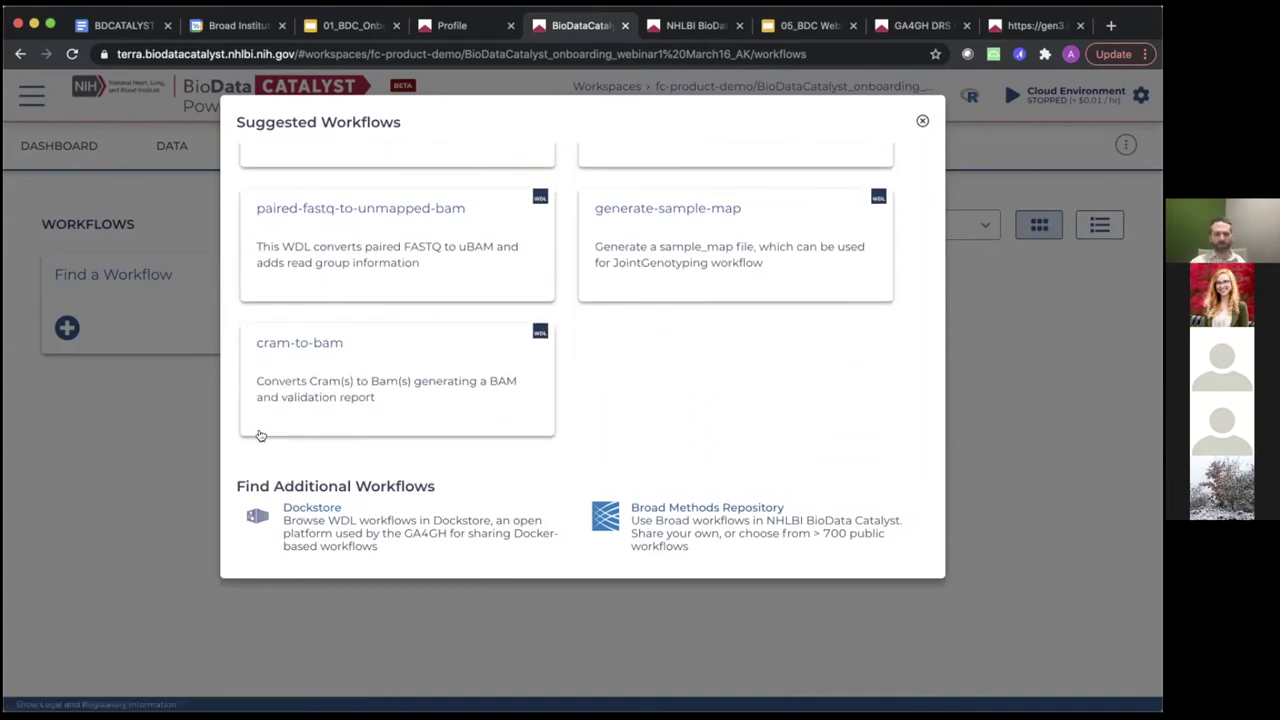
pyautogui.click(157, 465)
# Step: Open the TOPMed-Aligner workflow and check its source, configuration layout and available versions
pyautogui.click(428, 303)
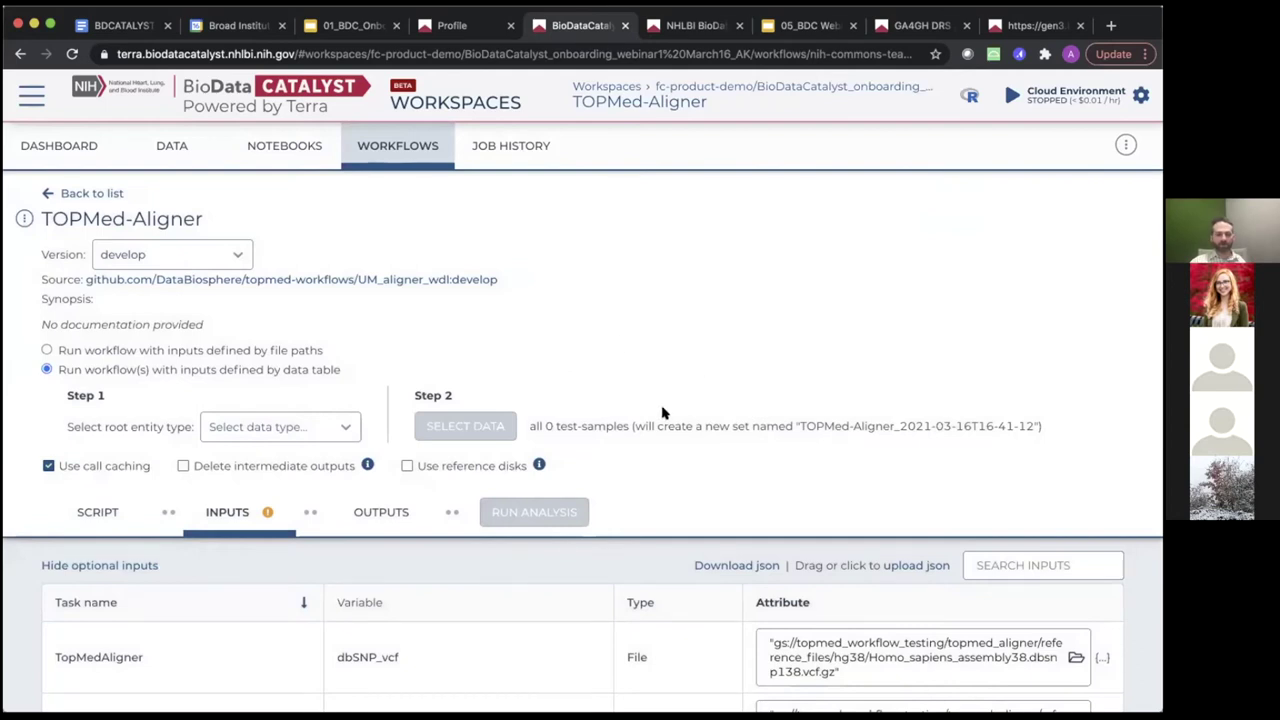
pyautogui.scroll(-2, 662, 412)
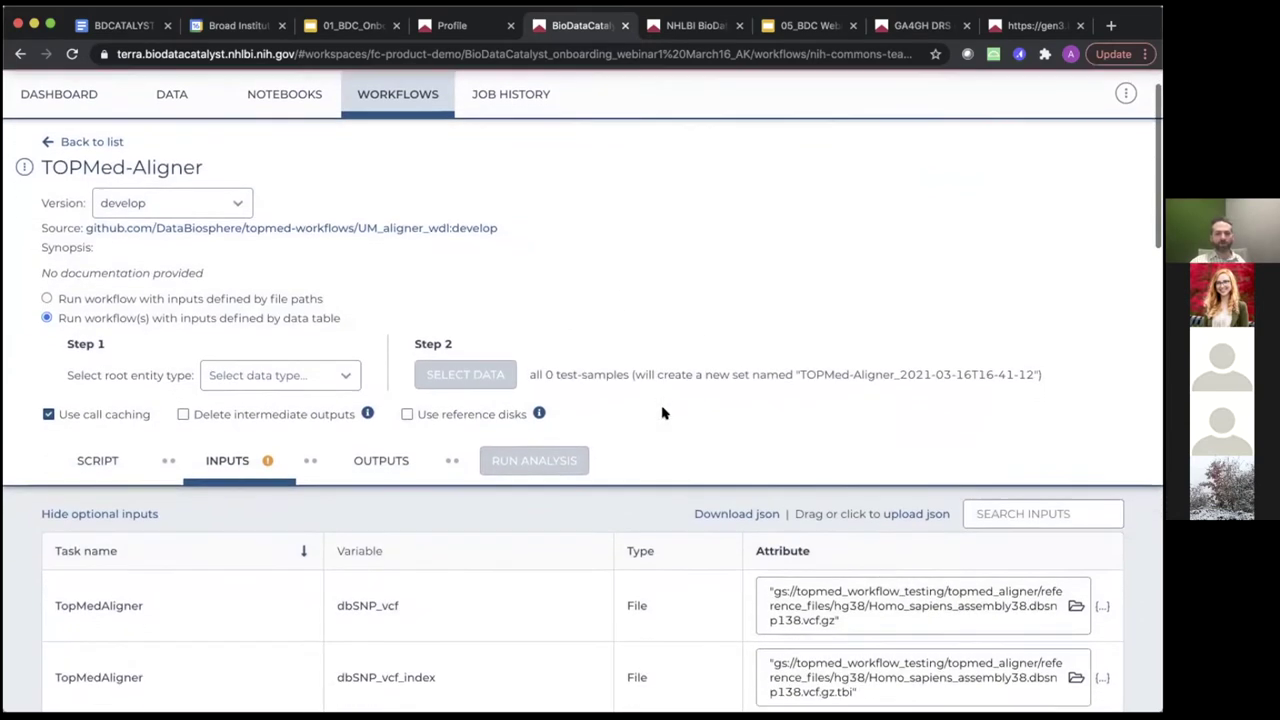
pyautogui.scroll(-1, 662, 412)
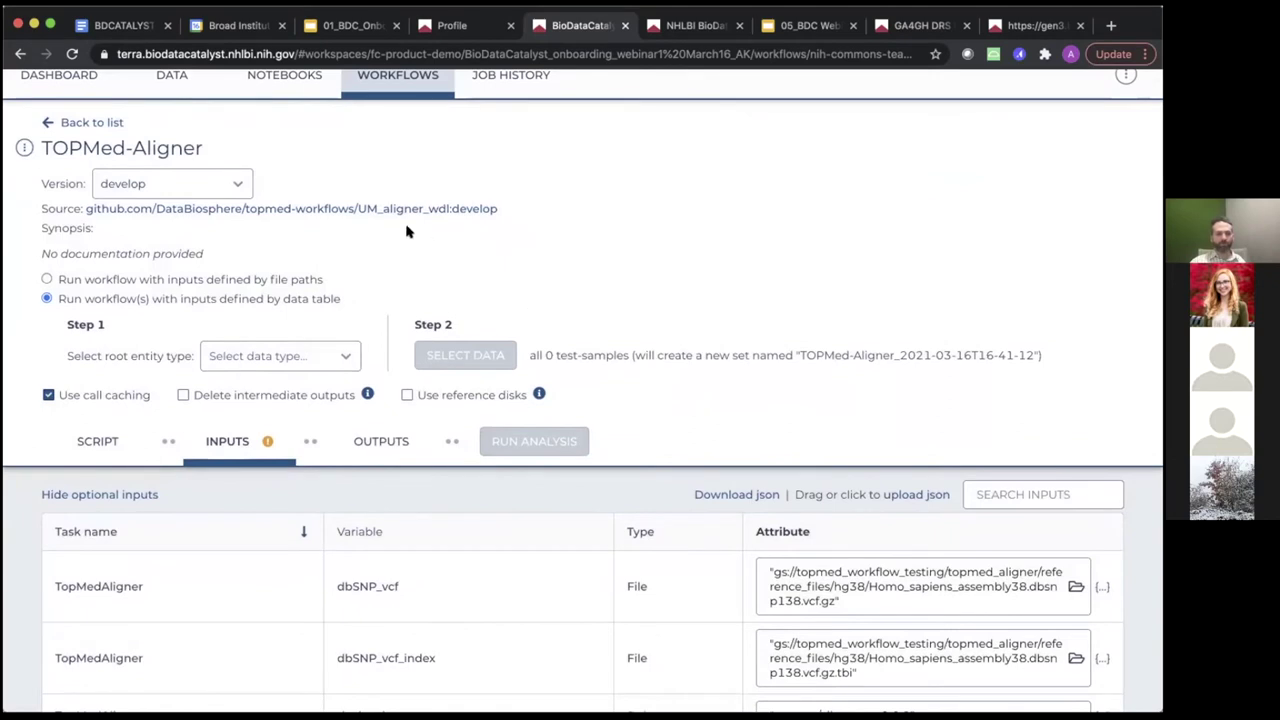
pyautogui.scroll(-3, 490, 280)
pyautogui.scroll(6, 490, 280)
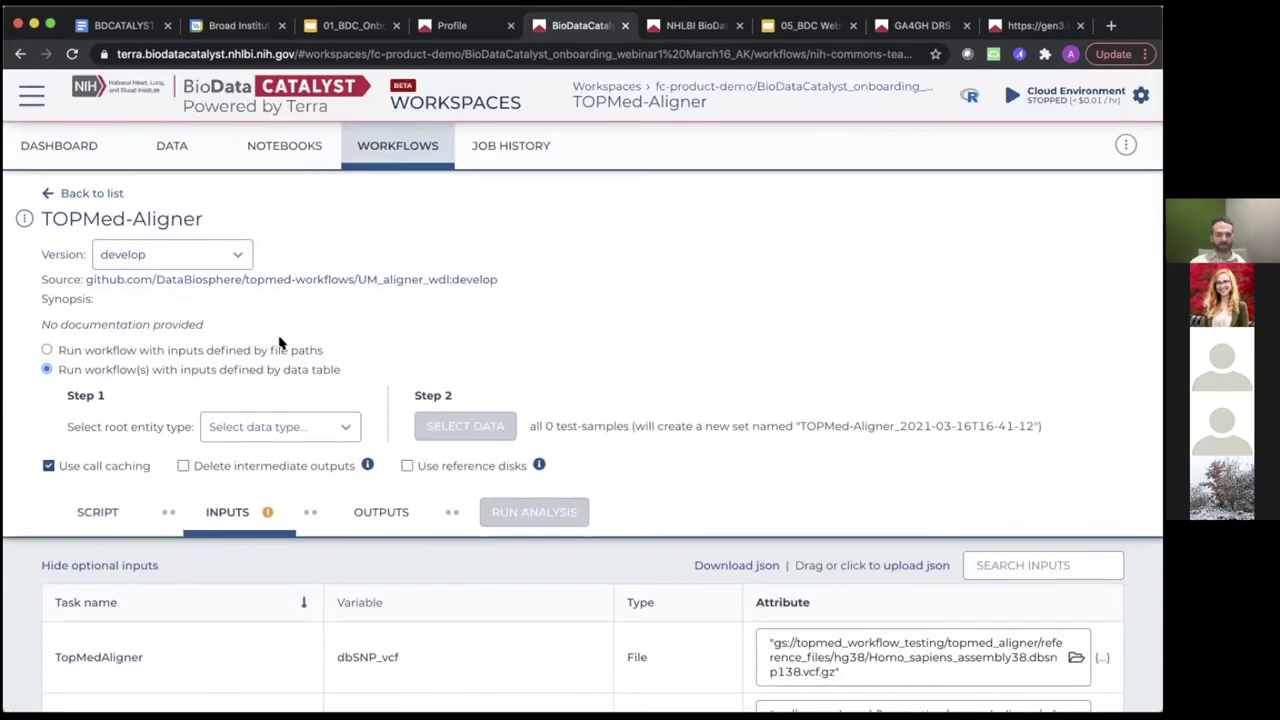
pyautogui.click(235, 257)
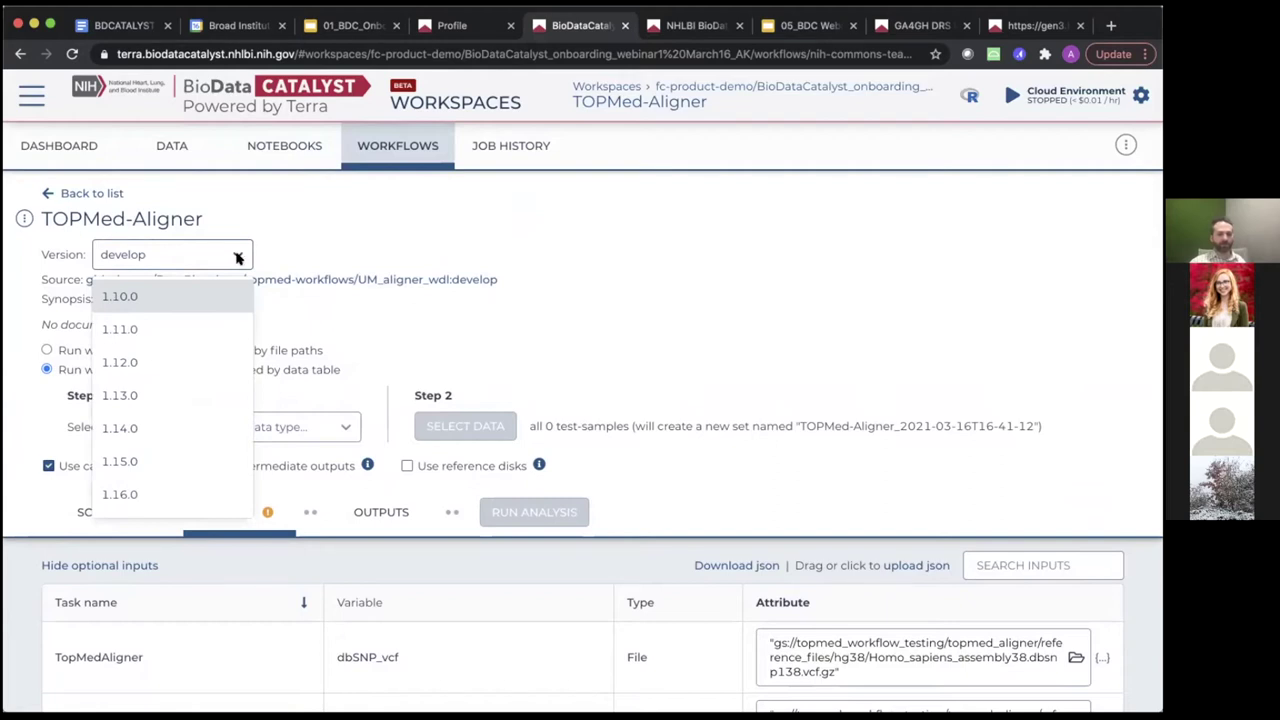
pyautogui.click(238, 258)
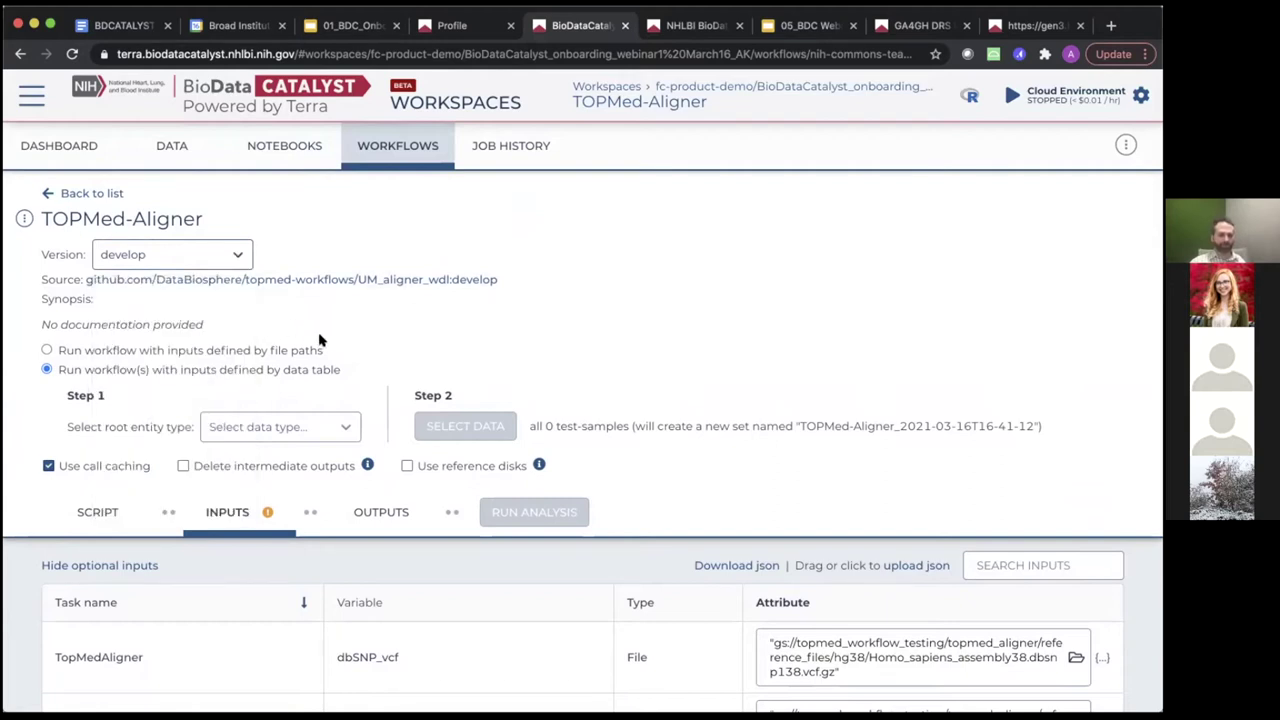
# Step: Review TOPMed-Aligner's options for running with inputs defined by data table, including root entity type and data selection
pyautogui.scroll(-3, 320, 341)
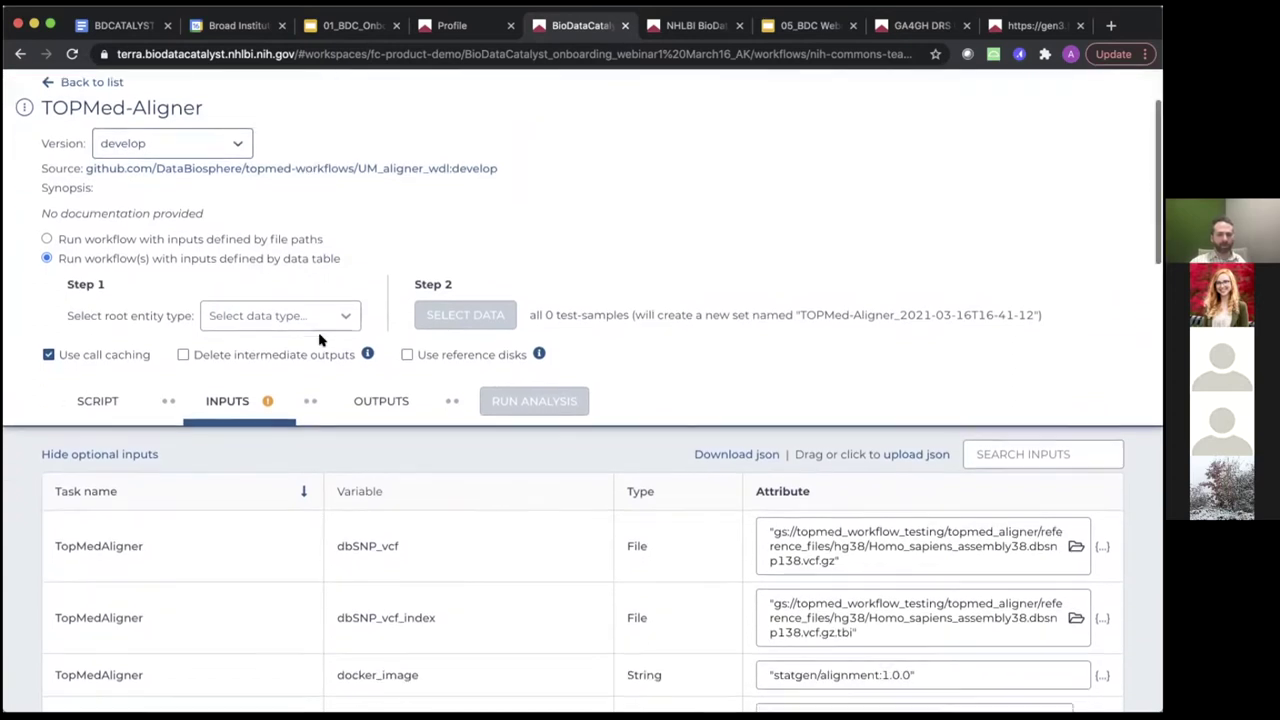
pyautogui.scroll(-2, 320, 341)
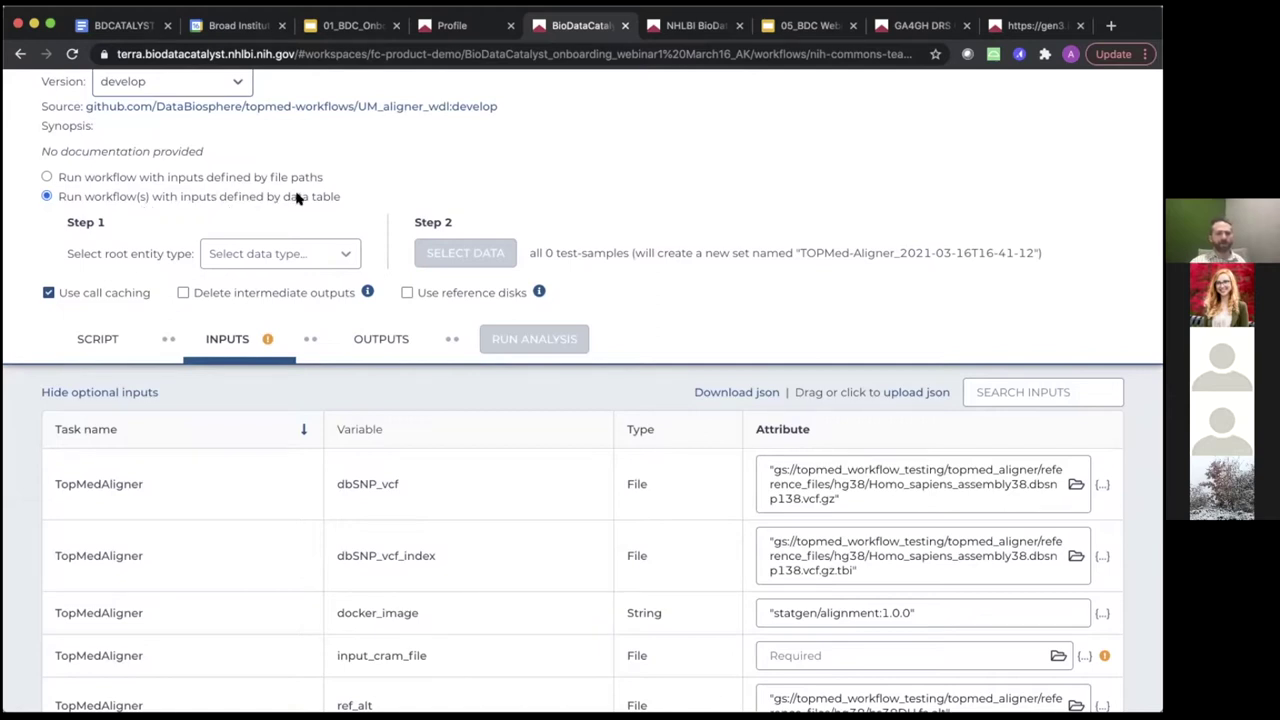
pyautogui.scroll(4, 297, 199)
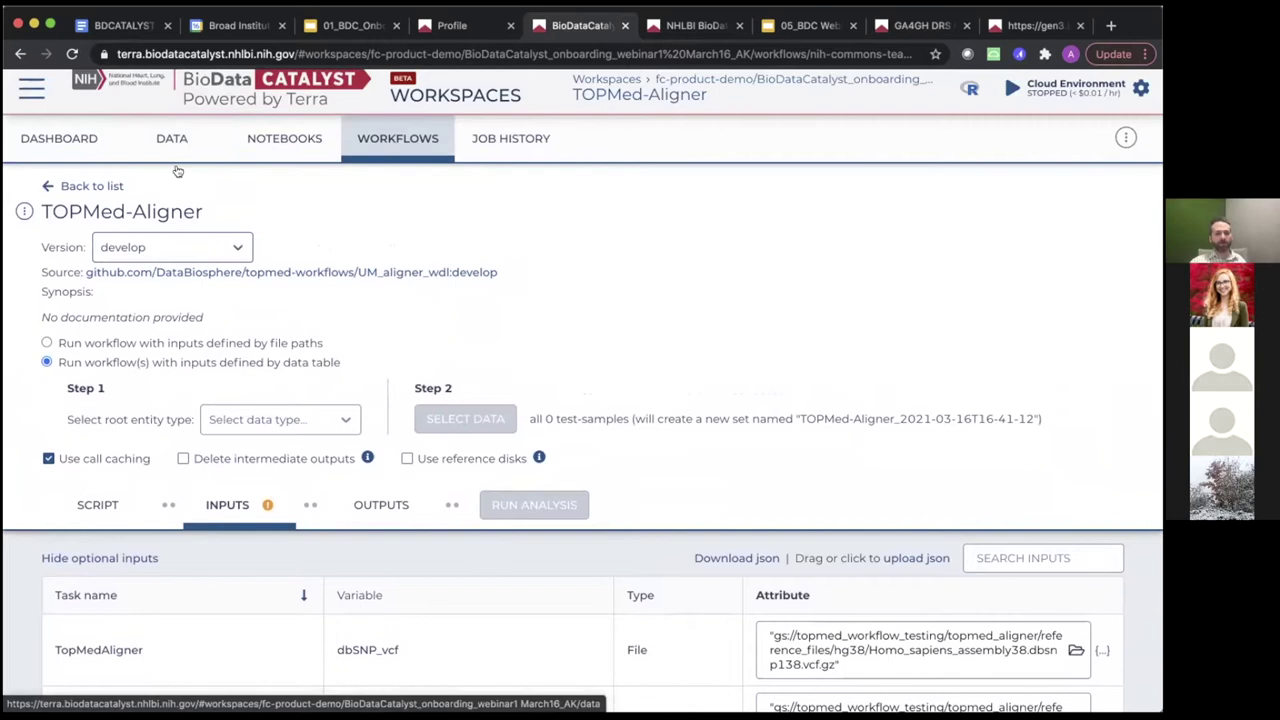
pyautogui.scroll(-2, 265, 297)
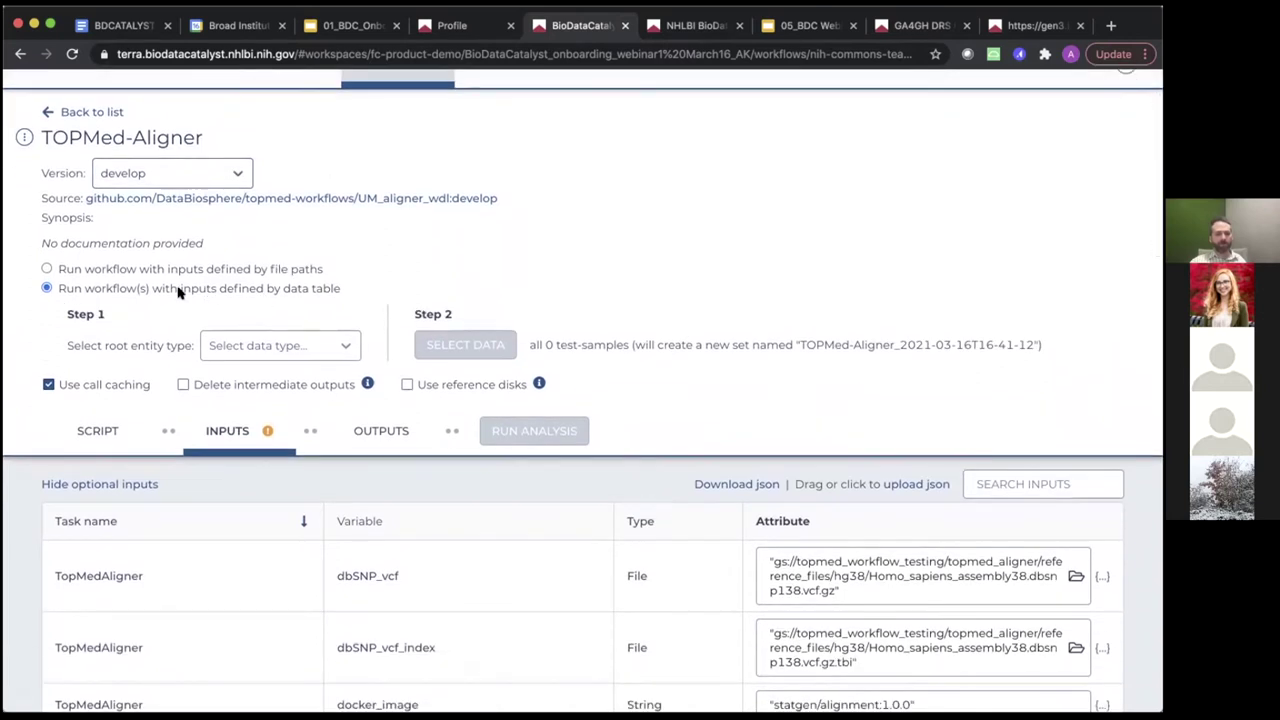
pyautogui.scroll(-1, 428, 395)
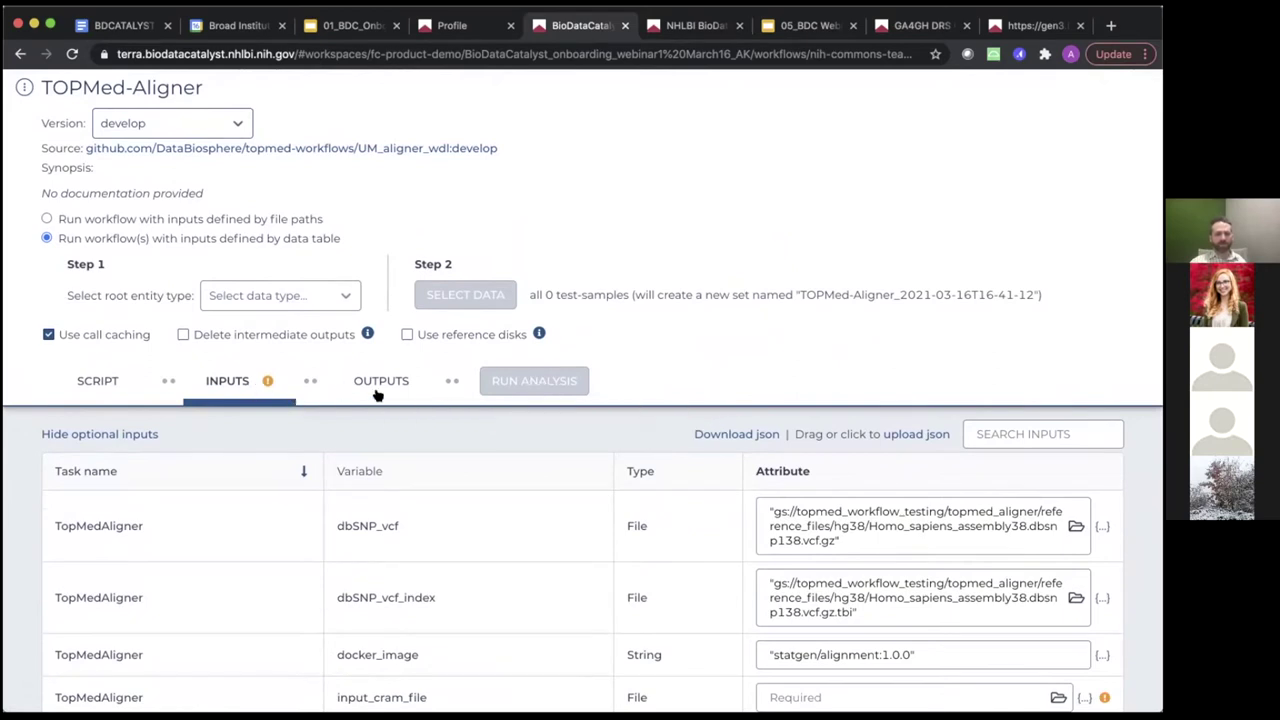
pyautogui.scroll(3, 368, 392)
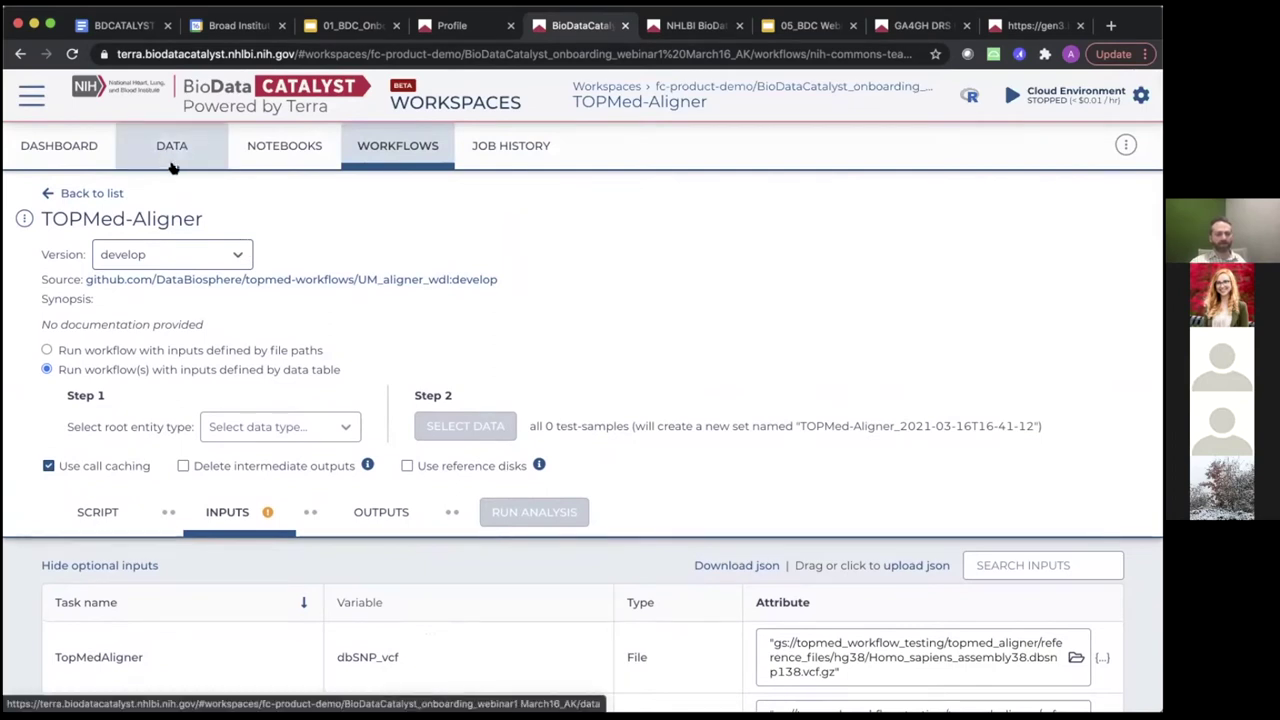
# Step: Set TOPMed-Aligner to run with inputs defined by file paths and check the input_cram_file attribute
pyautogui.click(216, 350)
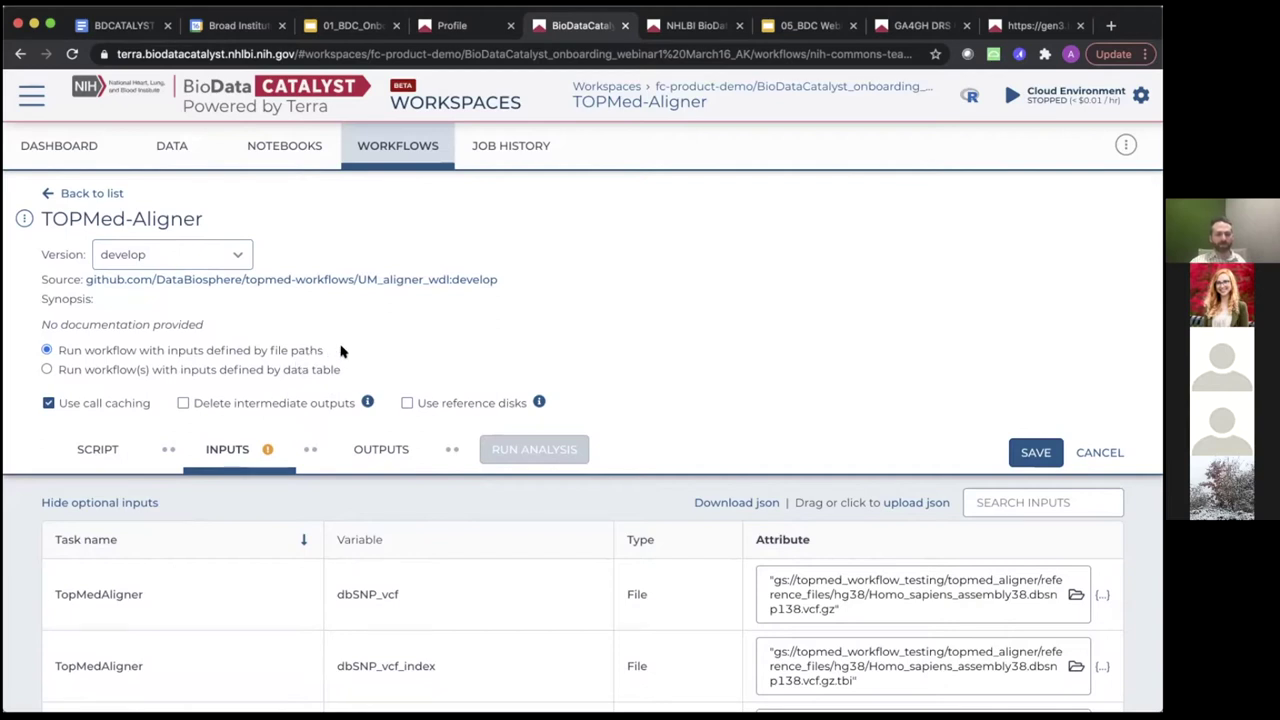
pyautogui.scroll(-3, 340, 350)
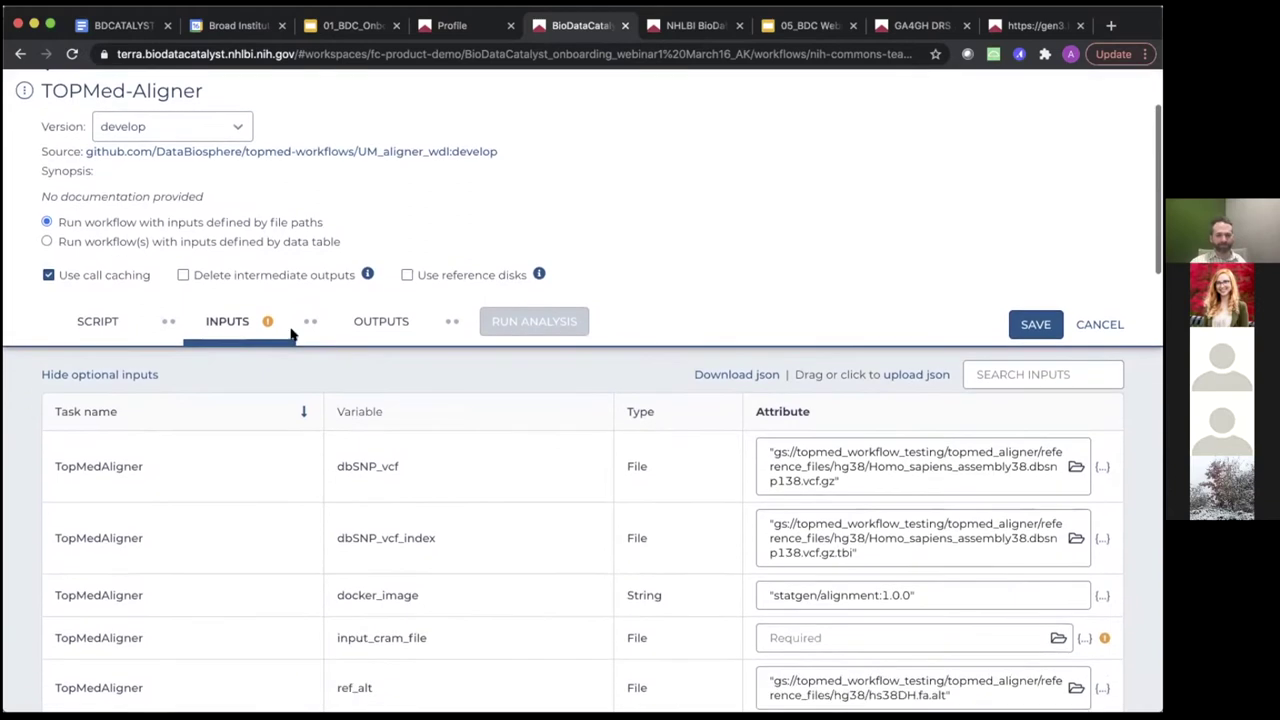
pyautogui.scroll(-1, 338, 342)
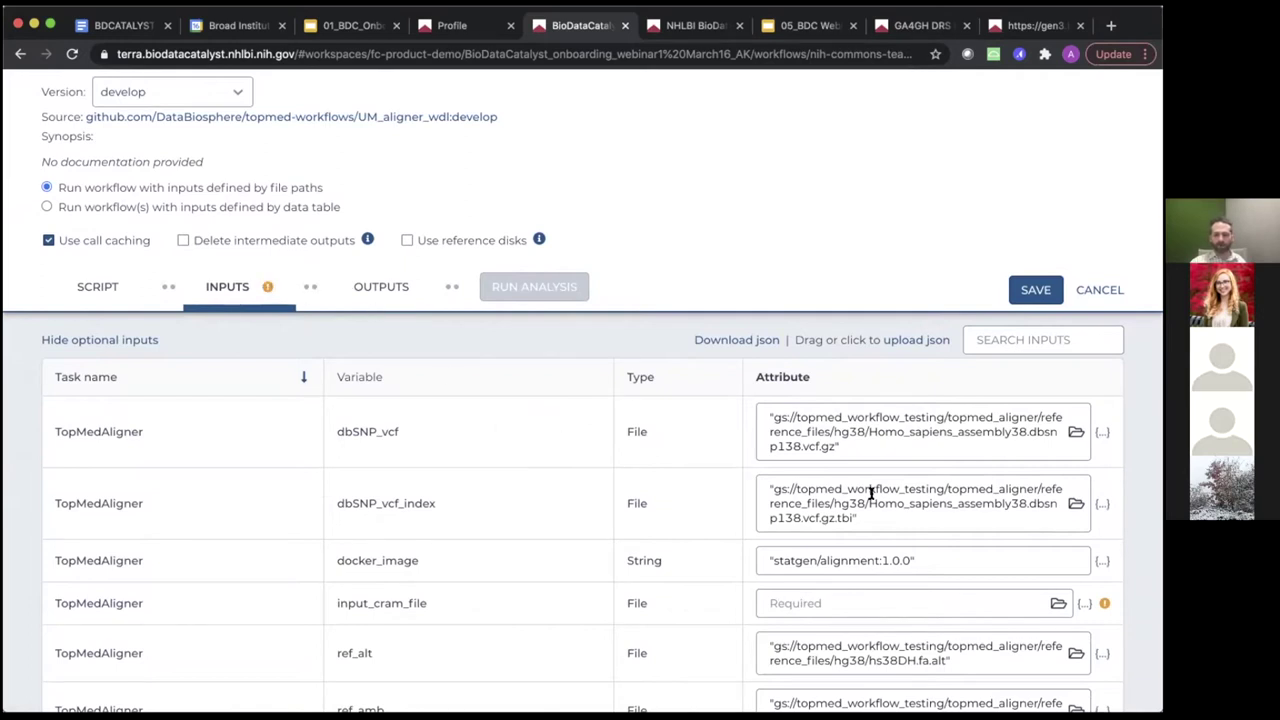
pyautogui.scroll(-1, 900, 500)
pyautogui.moveTo(1104, 522)
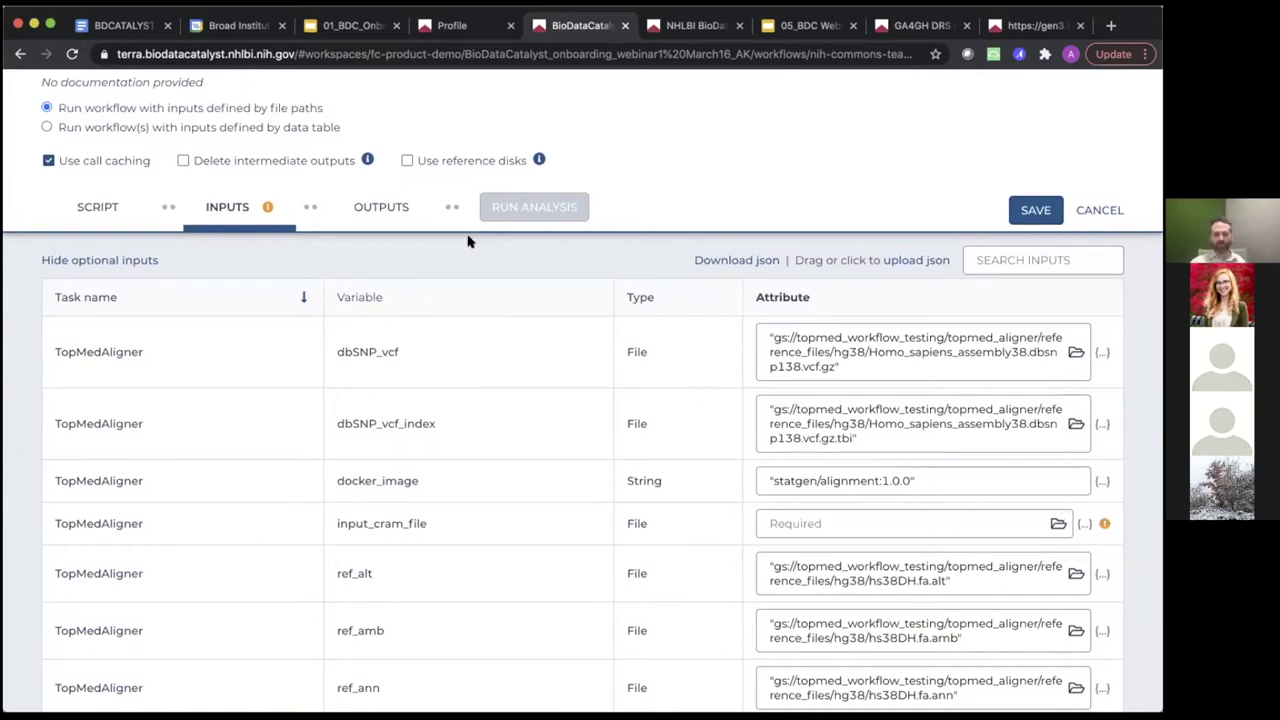
# Step: Inspect TOPMed-Aligner's output variables and return to its inputs to view the JSON download and upload options
pyautogui.click(366, 211)
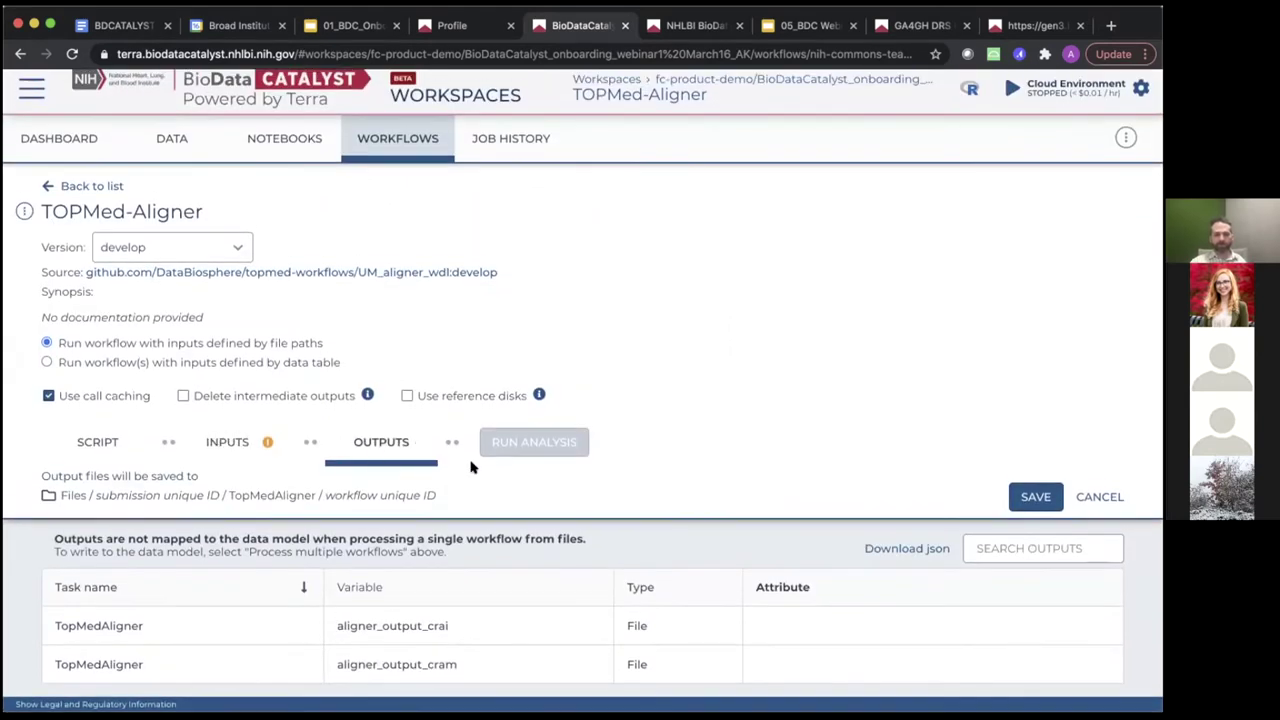
pyautogui.click(227, 443)
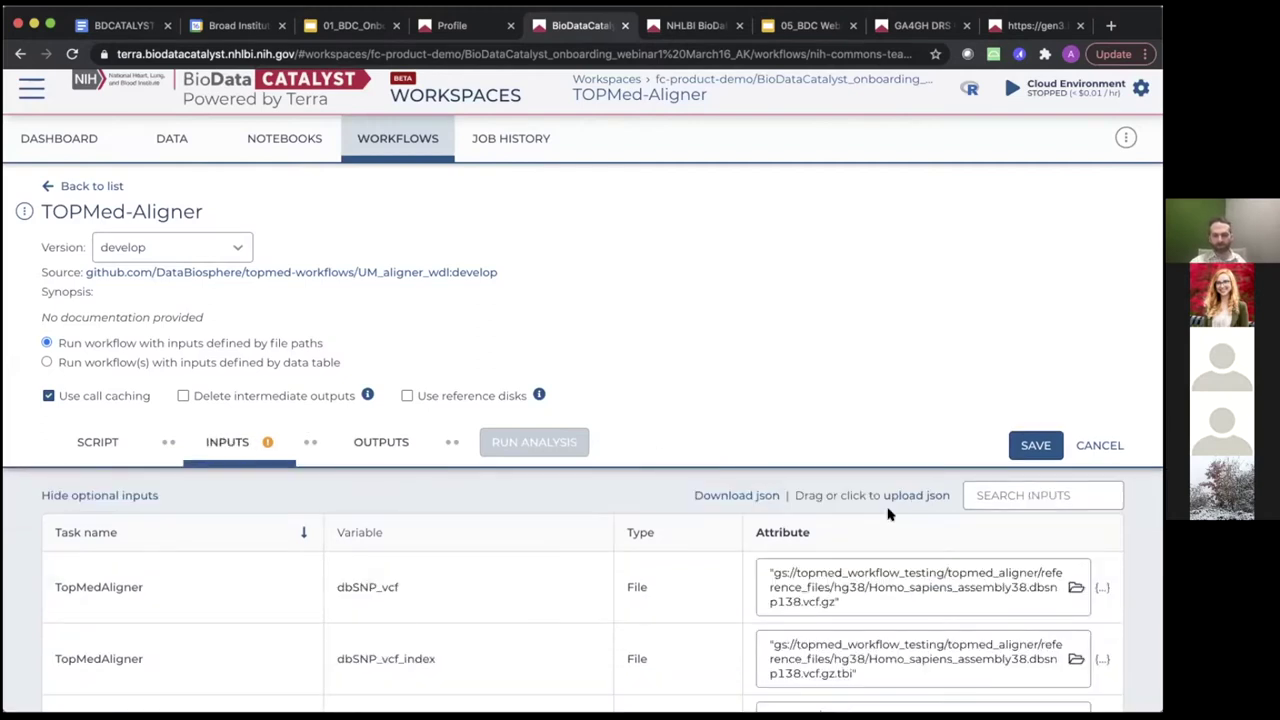
pyautogui.scroll(-3, 888, 514)
pyautogui.scroll(-1, 888, 514)
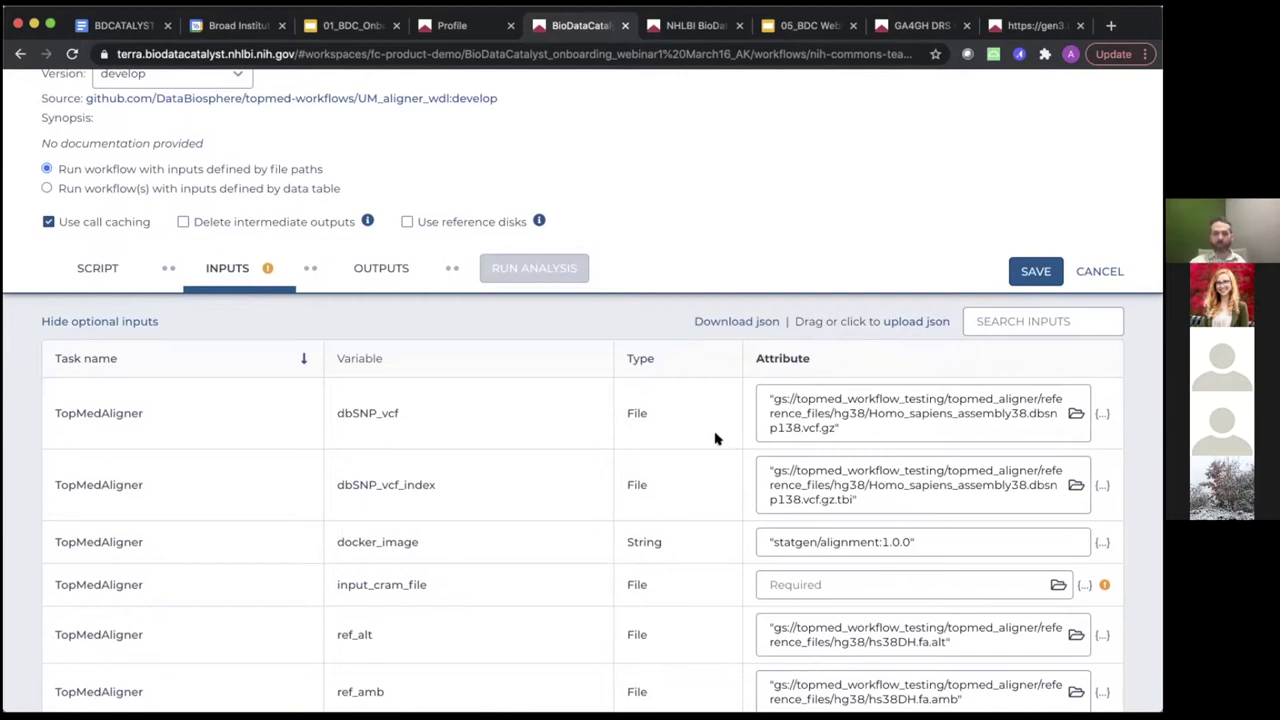
pyautogui.scroll(3, 715, 438)
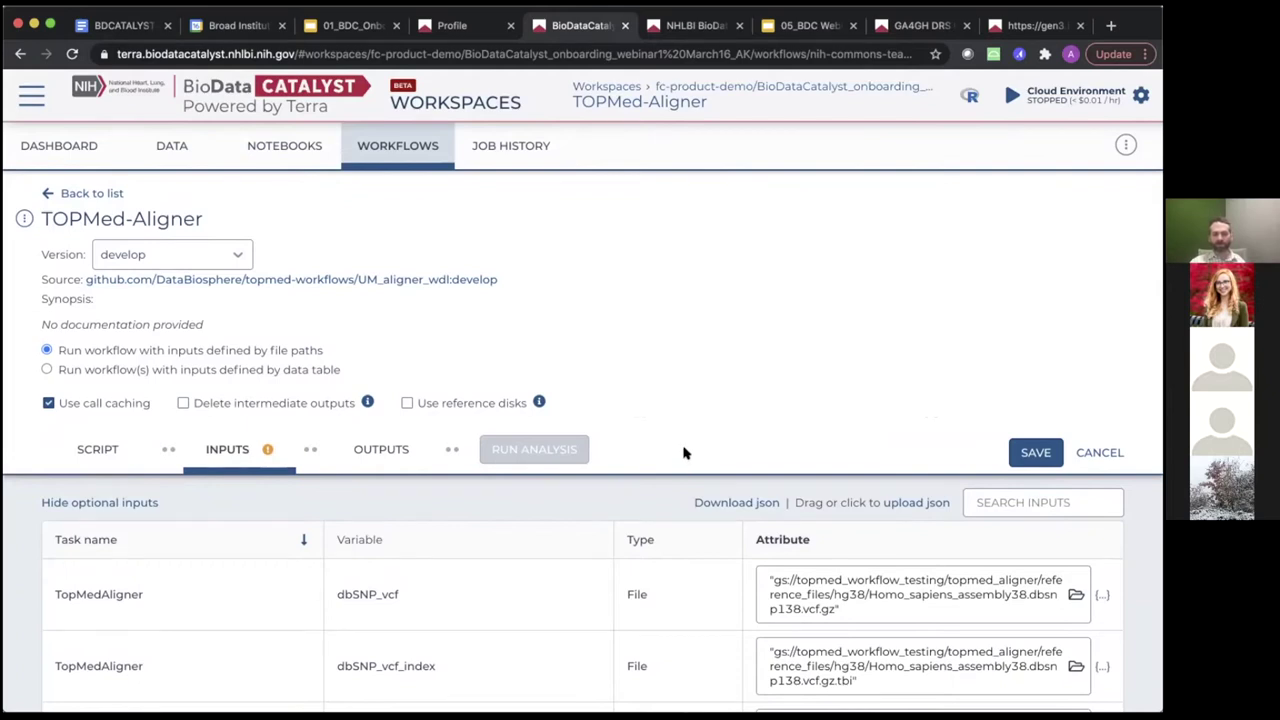
# Step: Examine the TOPMed-Aligner inputs table, covering the task name, variable, type and attribute of each entry
pyautogui.scroll(-1, 700, 430)
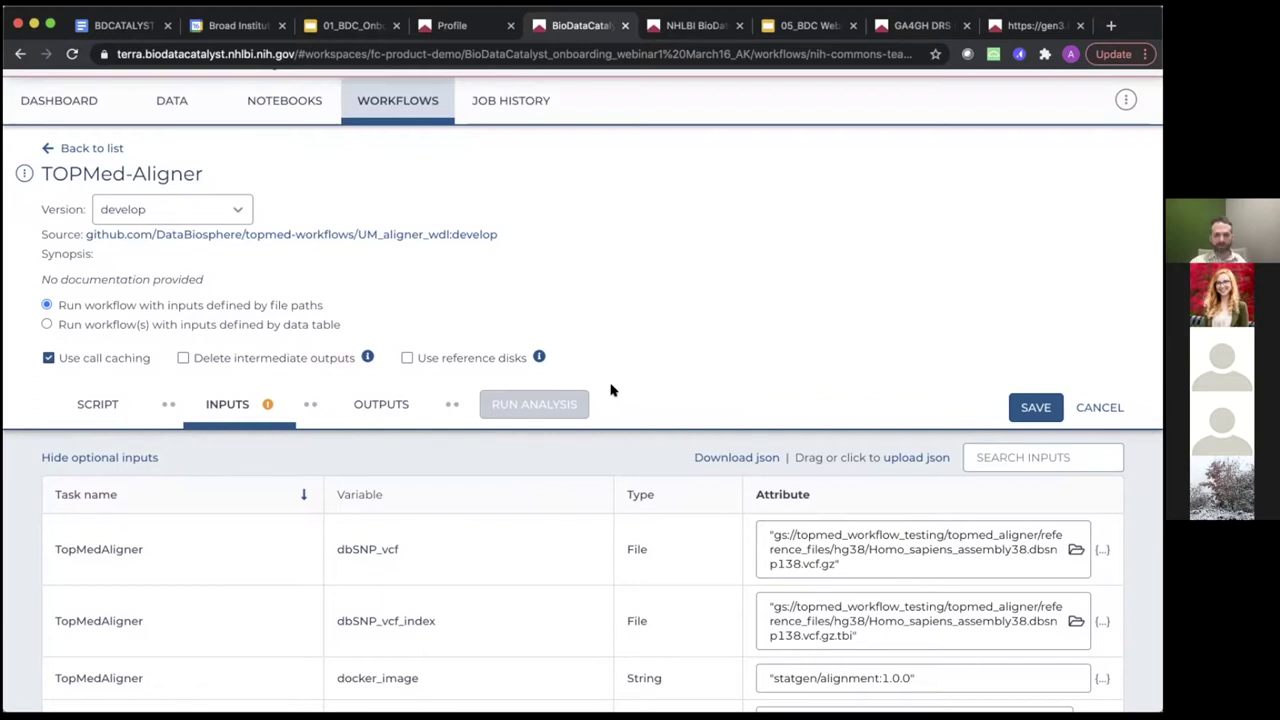
pyautogui.scroll(-2, 705, 416)
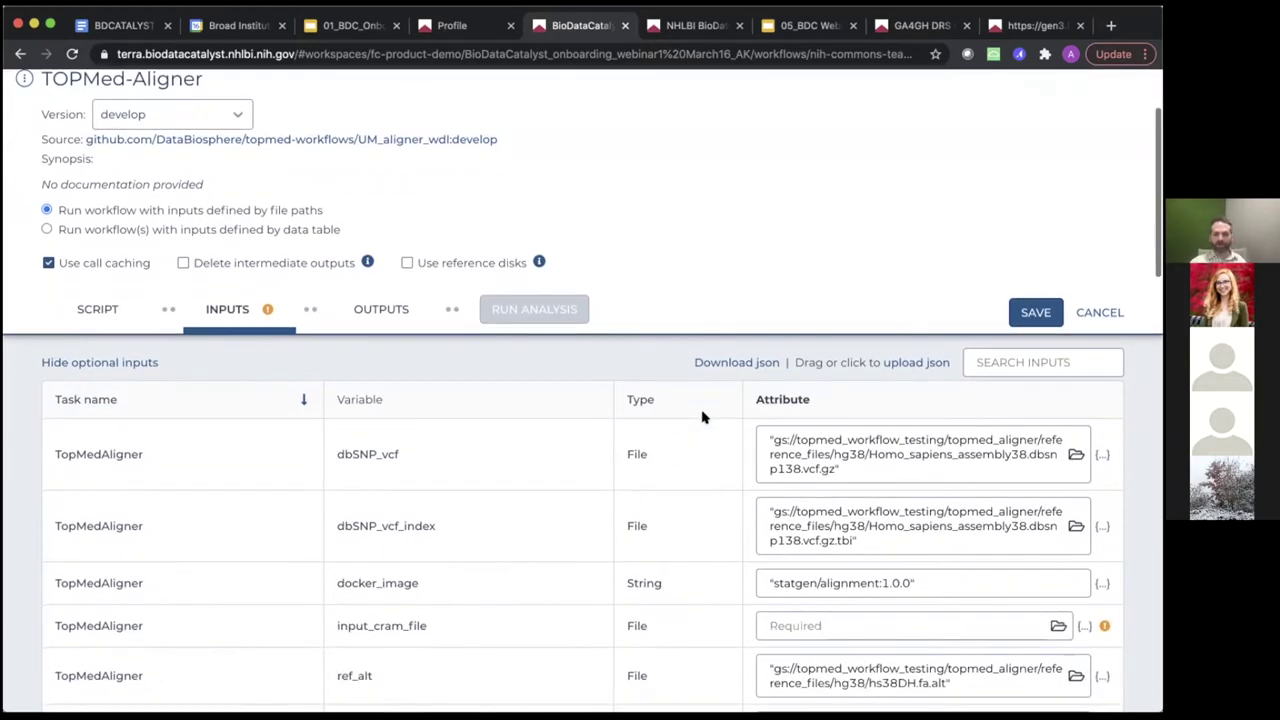
pyautogui.scroll(-1, 702, 417)
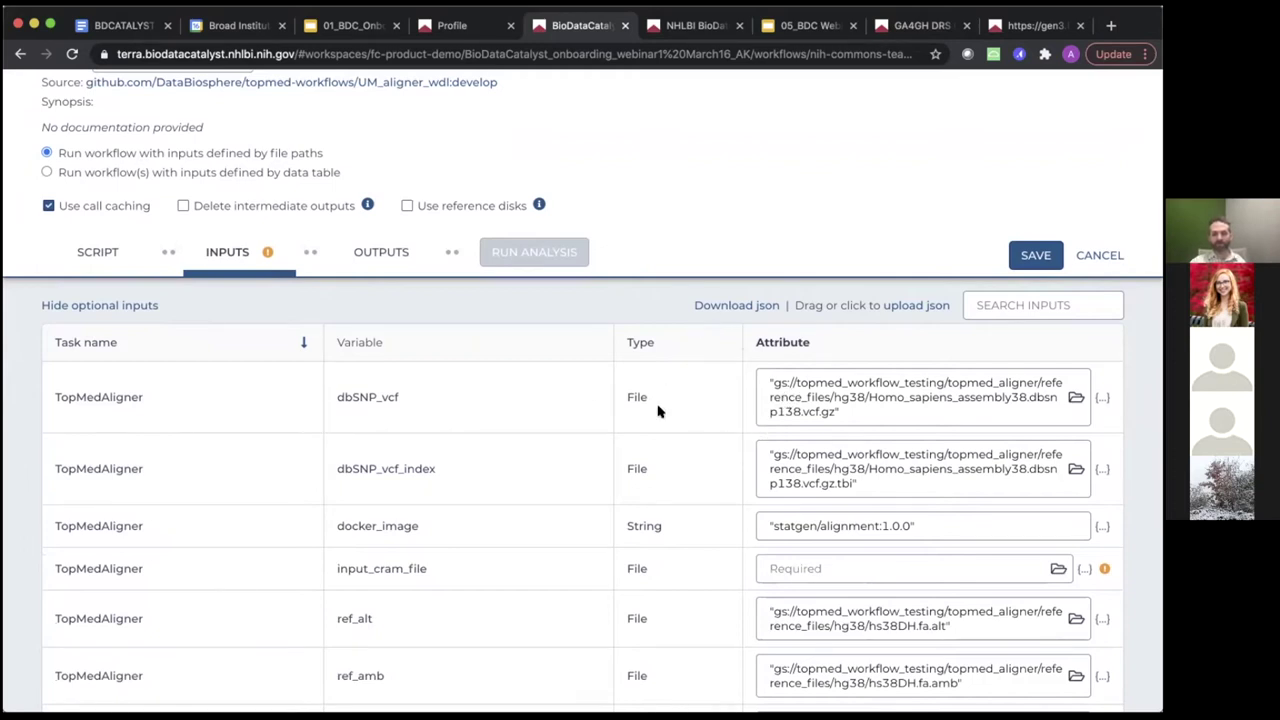
pyautogui.scroll(-2, 865, 419)
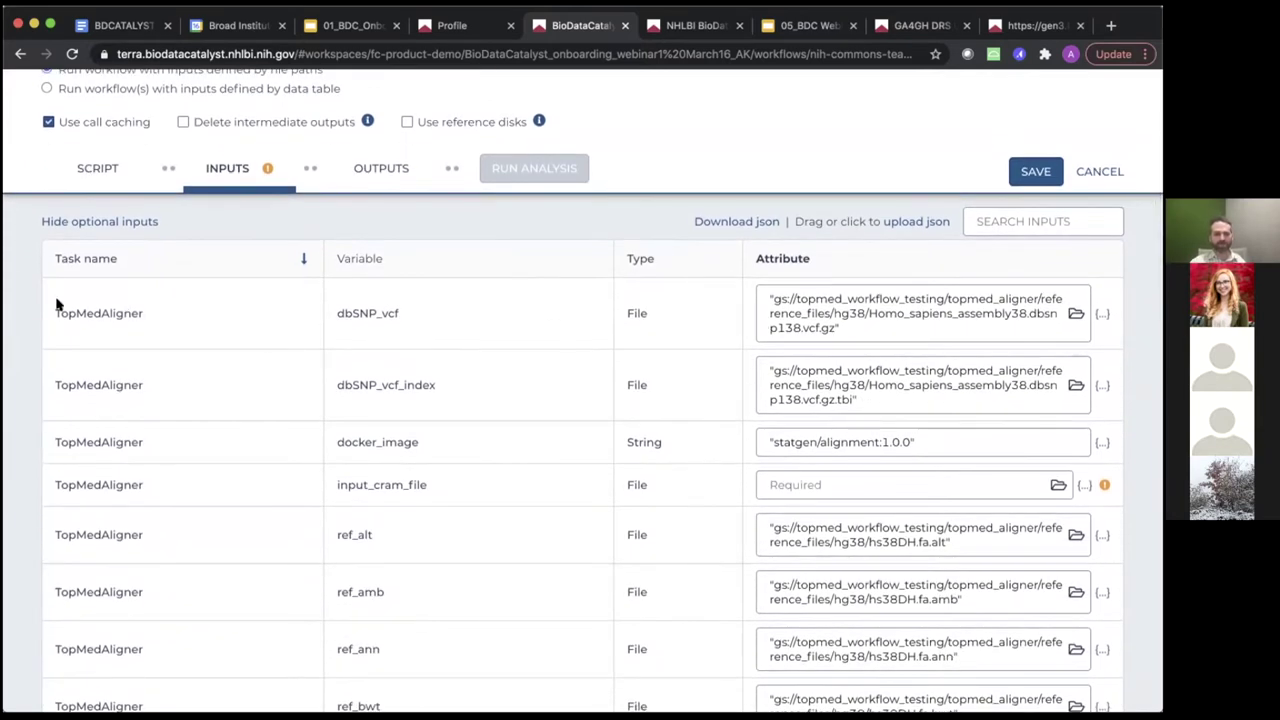
pyautogui.moveTo(57, 305); pyautogui.dragTo(145, 312)
pyautogui.click(382, 325)
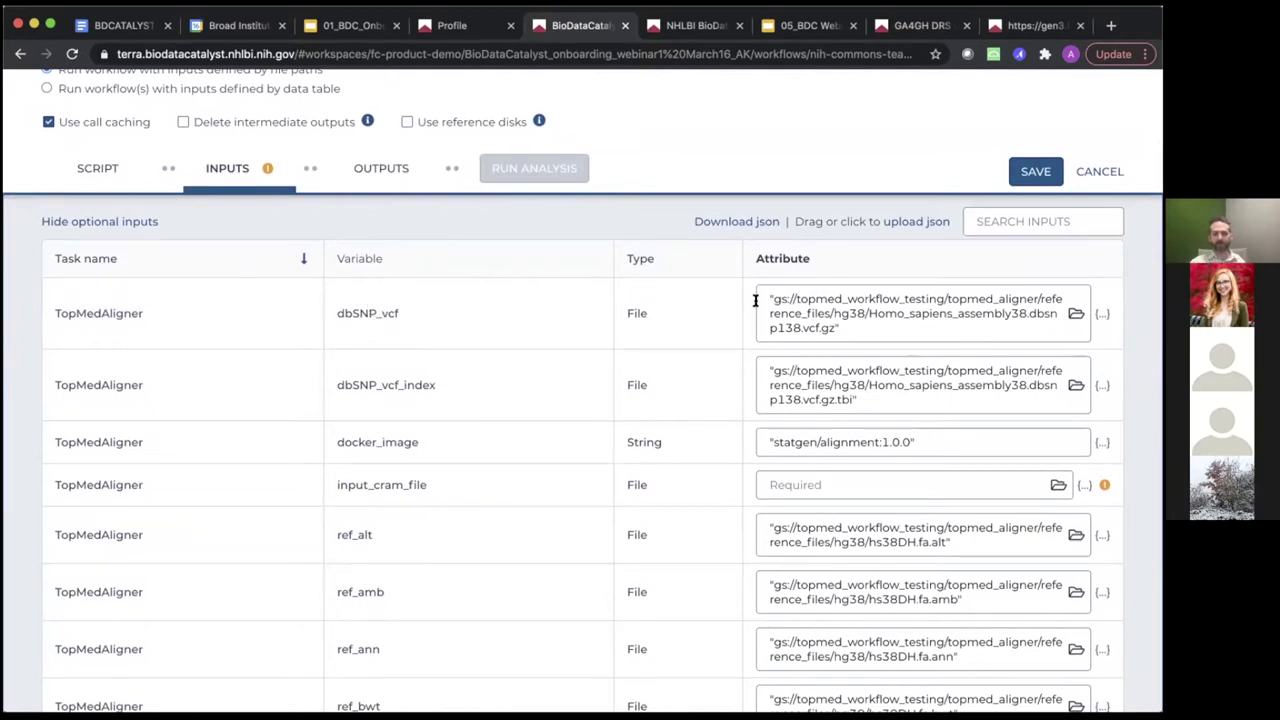
pyautogui.scroll(-1, 863, 332)
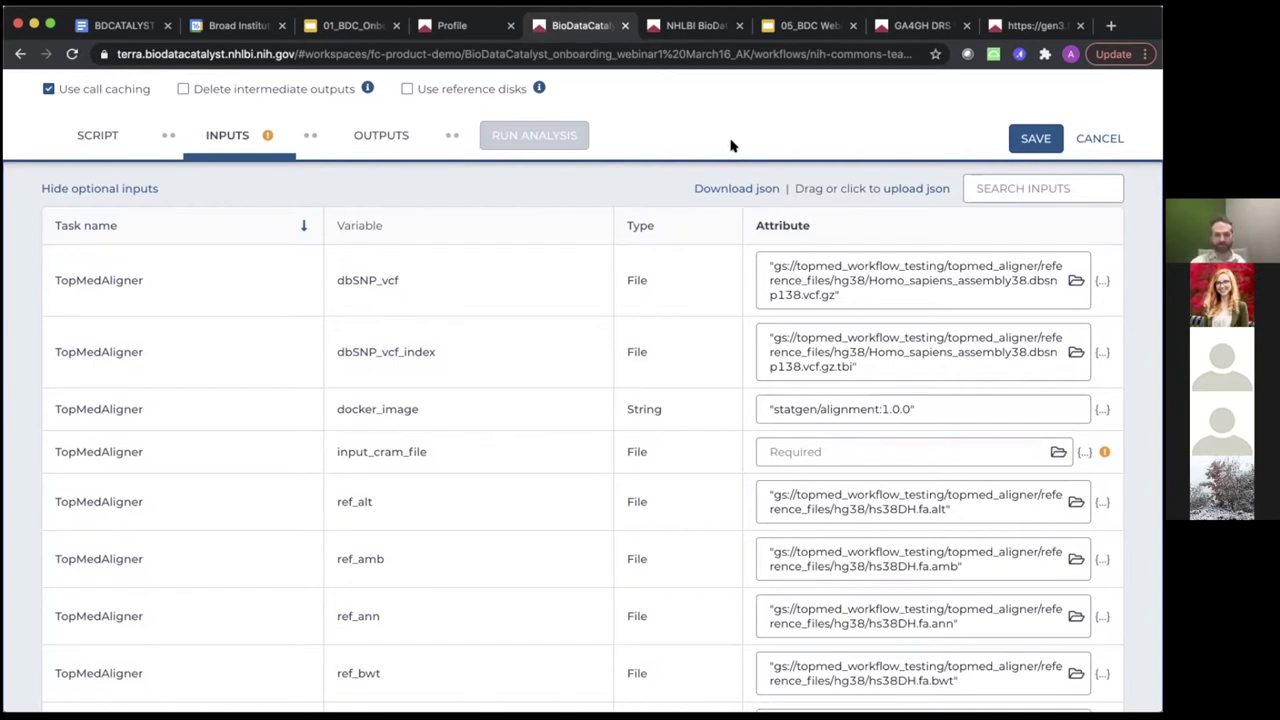
pyautogui.scroll(2, 730, 146)
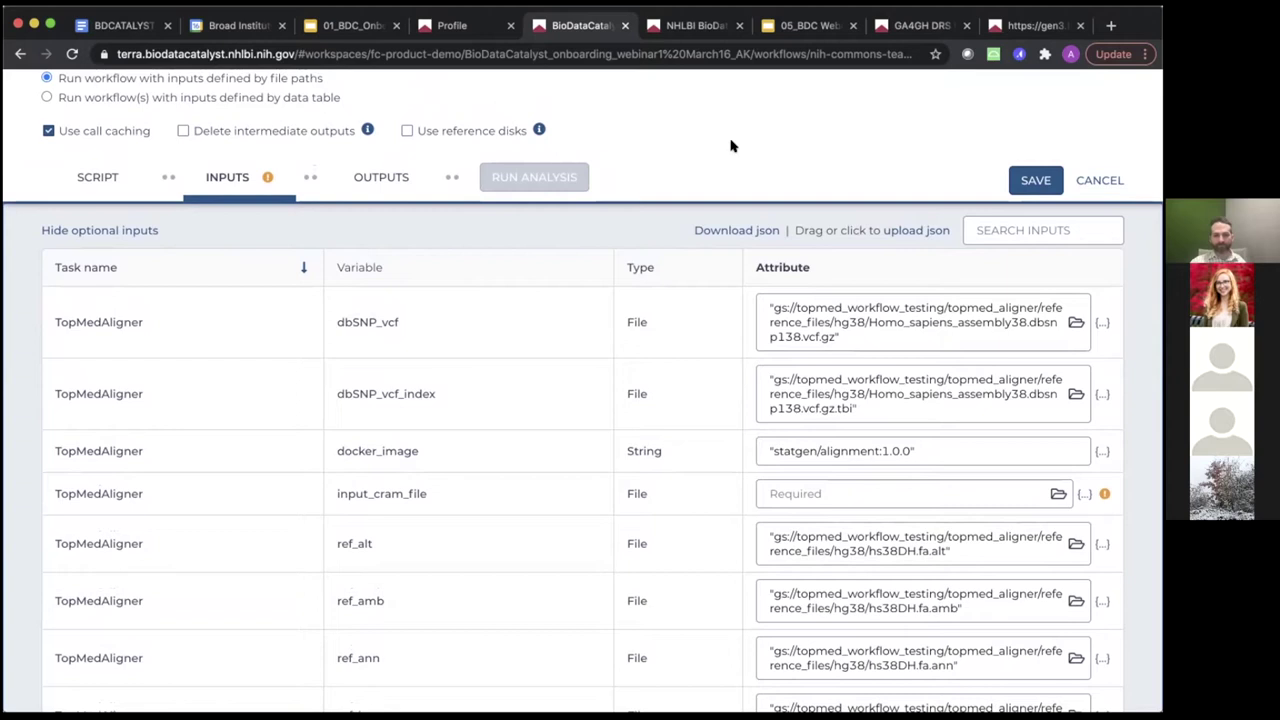
pyautogui.scroll(5, 730, 146)
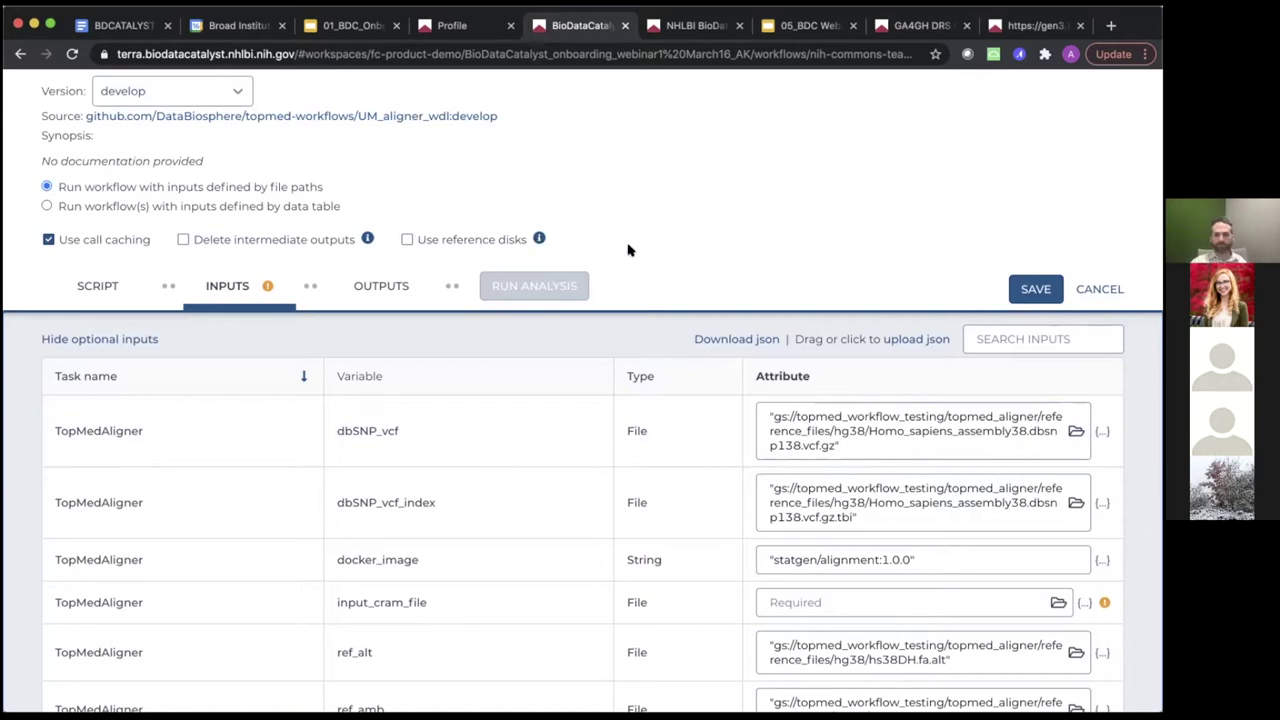
pyautogui.scroll(1, 658, 224)
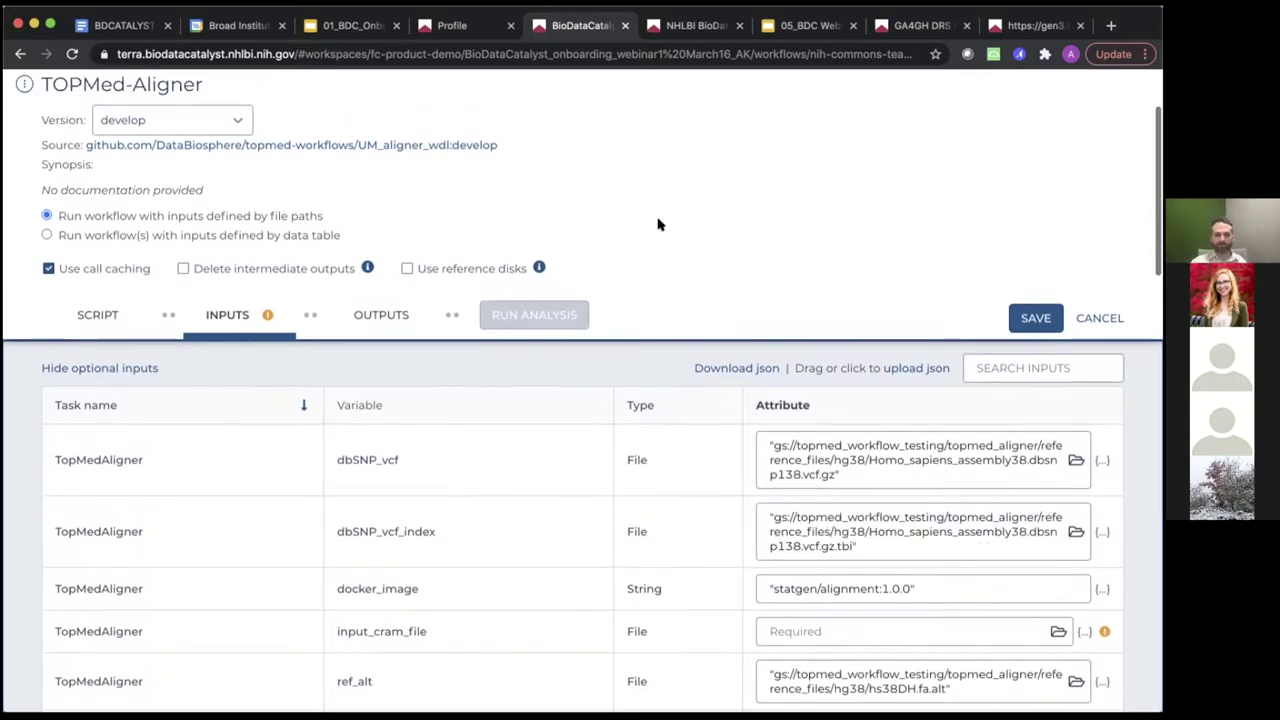
# Step: Open TOPMed-Aligner's script and examine the PreAlign reference genome, preemptible tries and retries definitions
pyautogui.scroll(4, 658, 224)
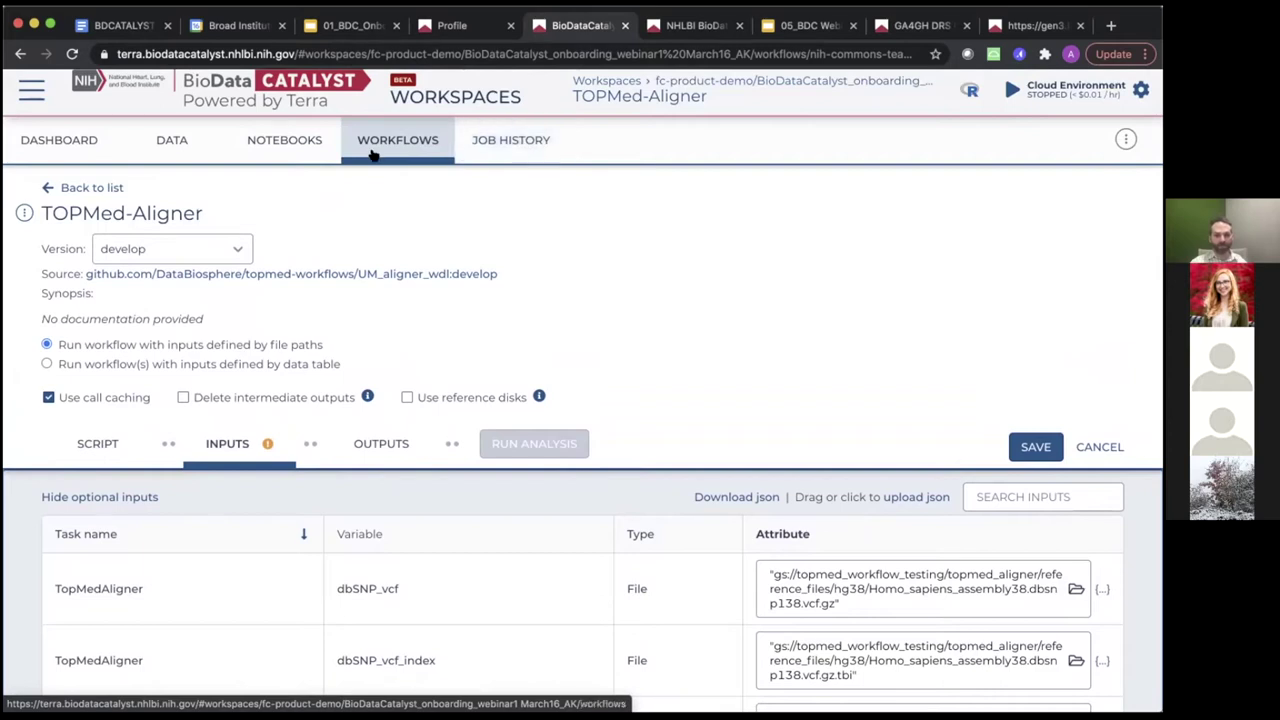
pyautogui.click(106, 446)
pyautogui.scroll(-5, 294, 500)
pyautogui.scroll(-4, 352, 537)
pyautogui.tripleClick(398, 580)
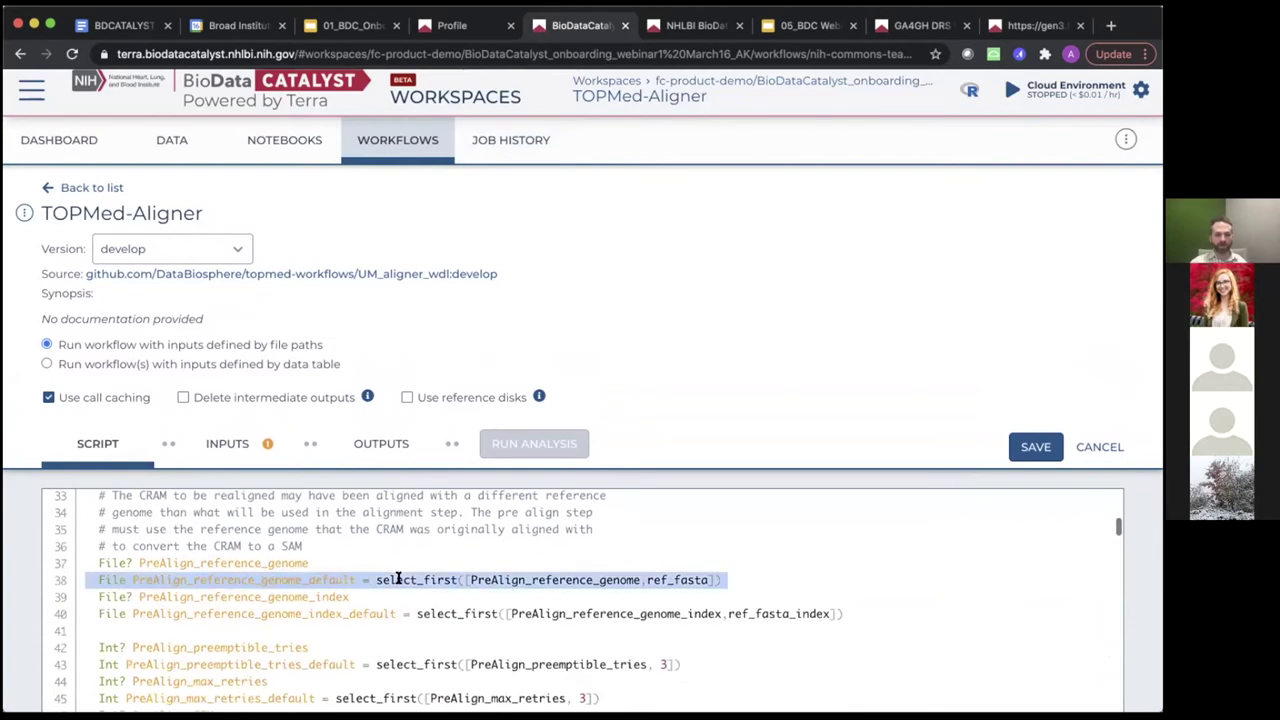
pyautogui.click(417, 580)
pyautogui.scroll(-1, 418, 586)
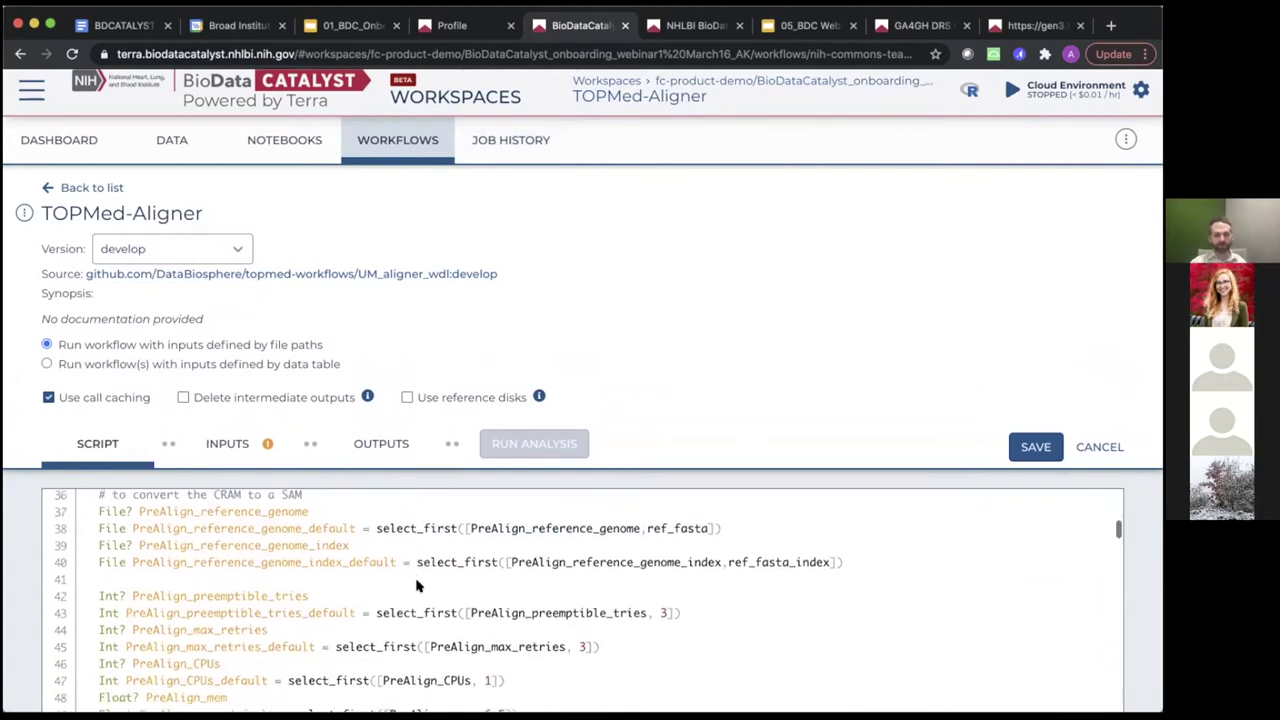
pyautogui.scroll(-3, 576, 384)
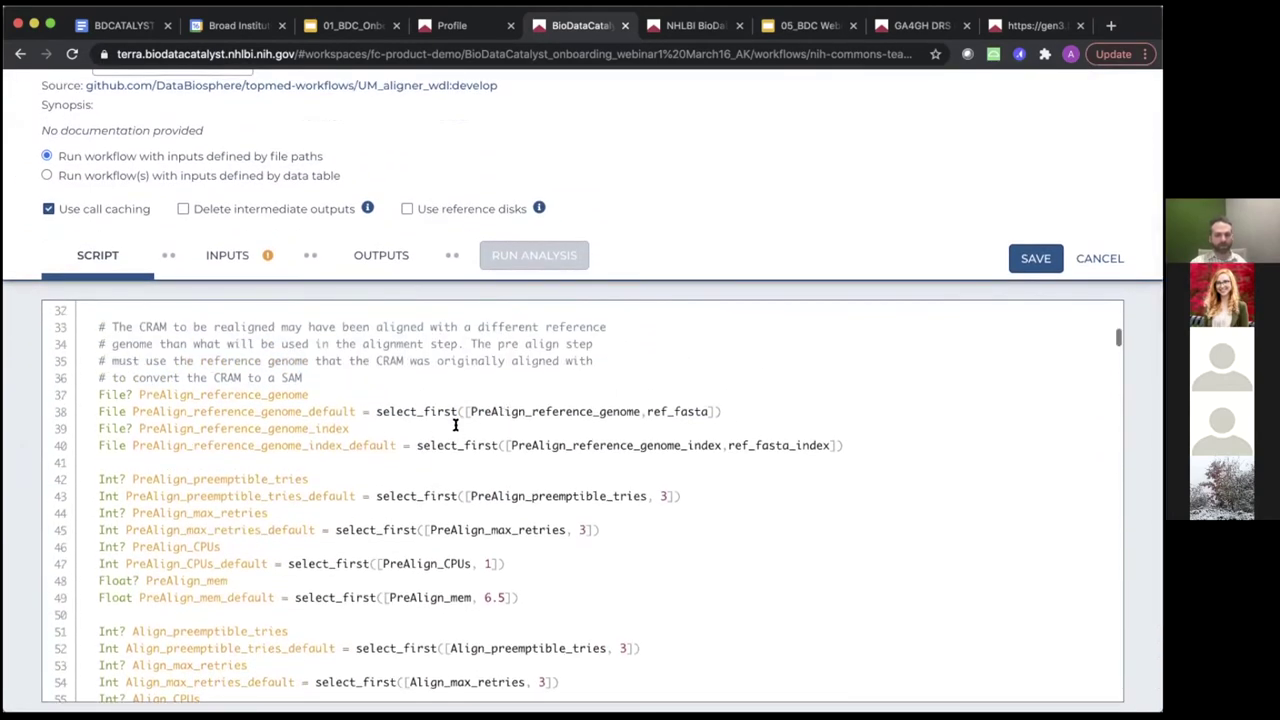
pyautogui.tripleClick(343, 483)
pyautogui.click(350, 481)
pyautogui.scroll(2, 343, 366)
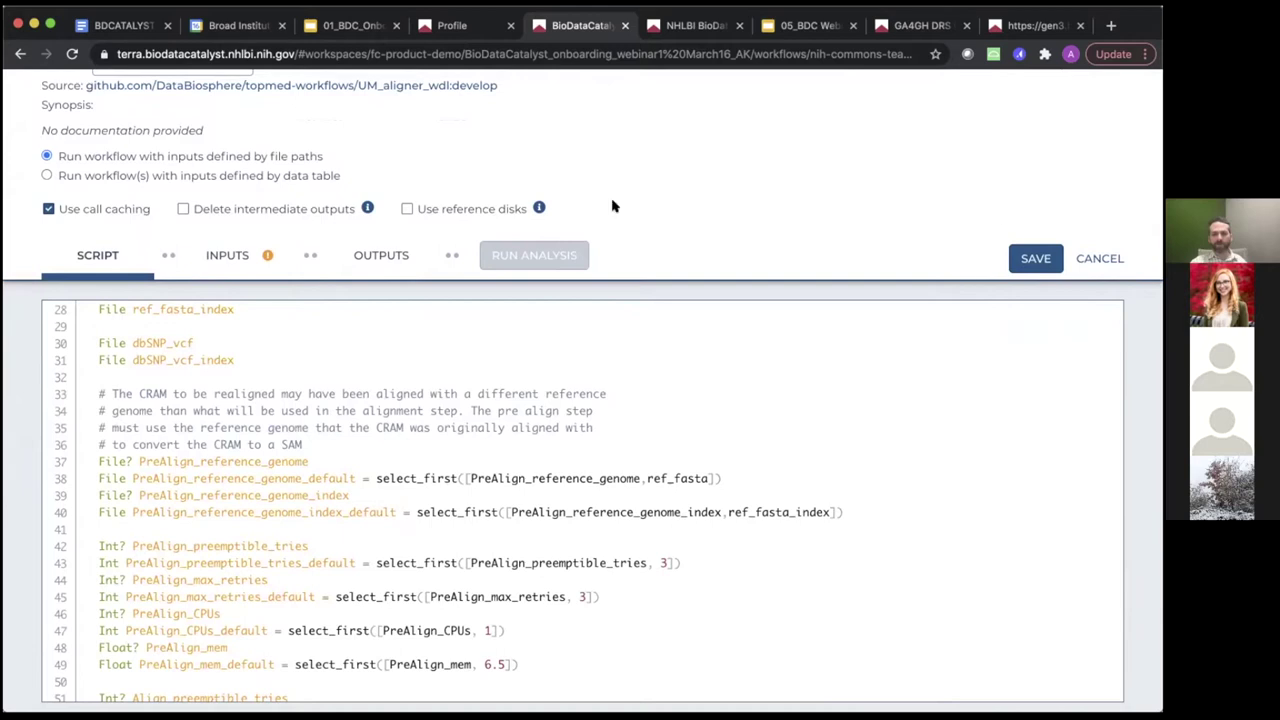
# Step: Return to TOPMed-Aligner's inputs and open the workspace's job history
pyautogui.click(232, 262)
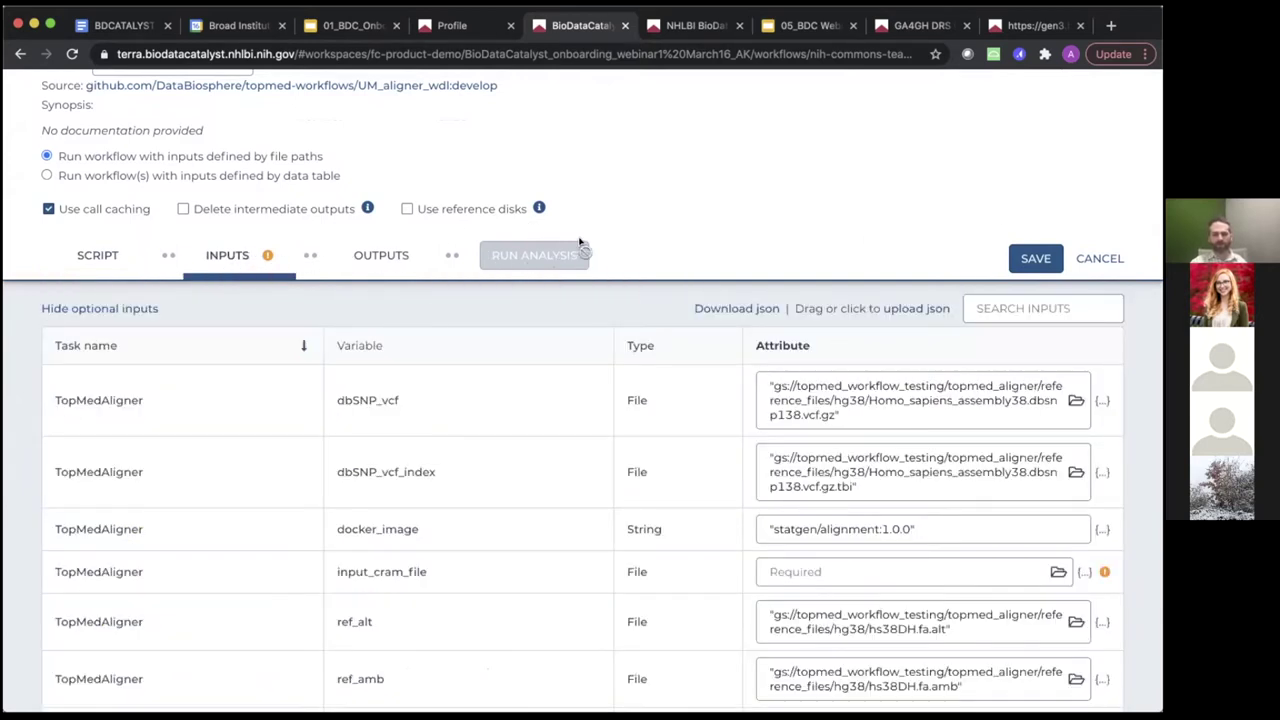
pyautogui.scroll(3, 530, 270)
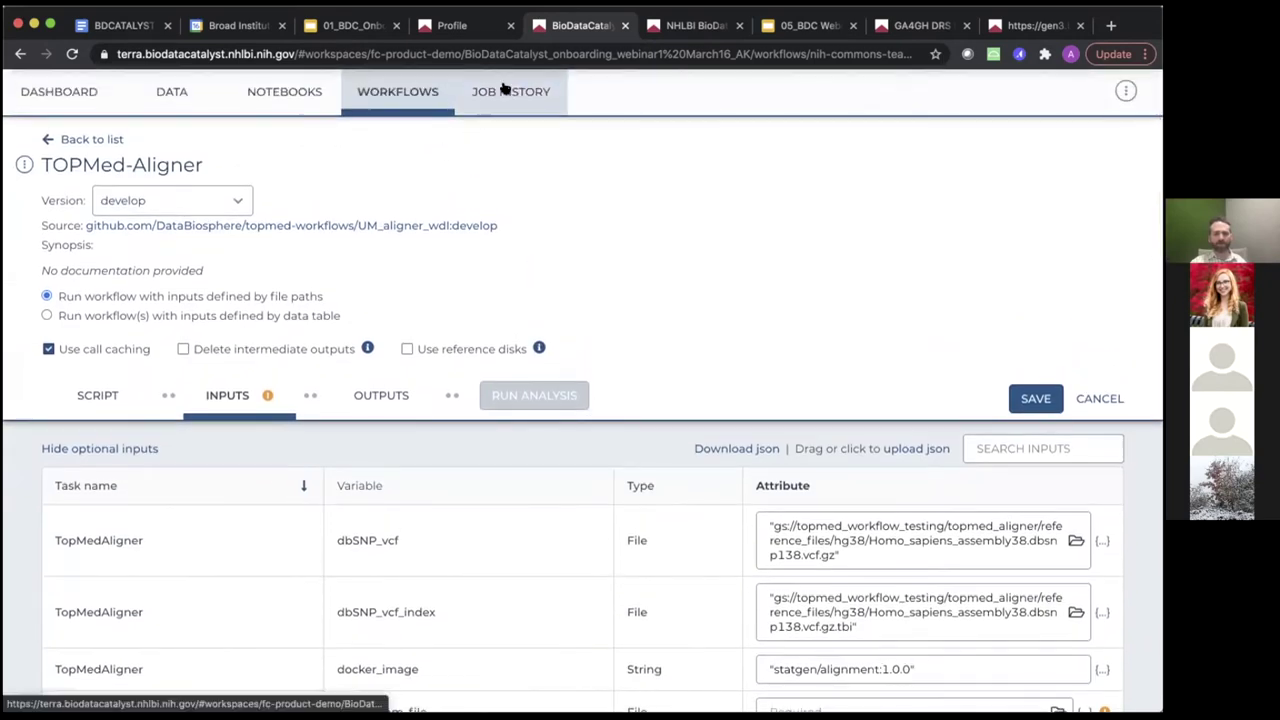
pyautogui.click(506, 91)
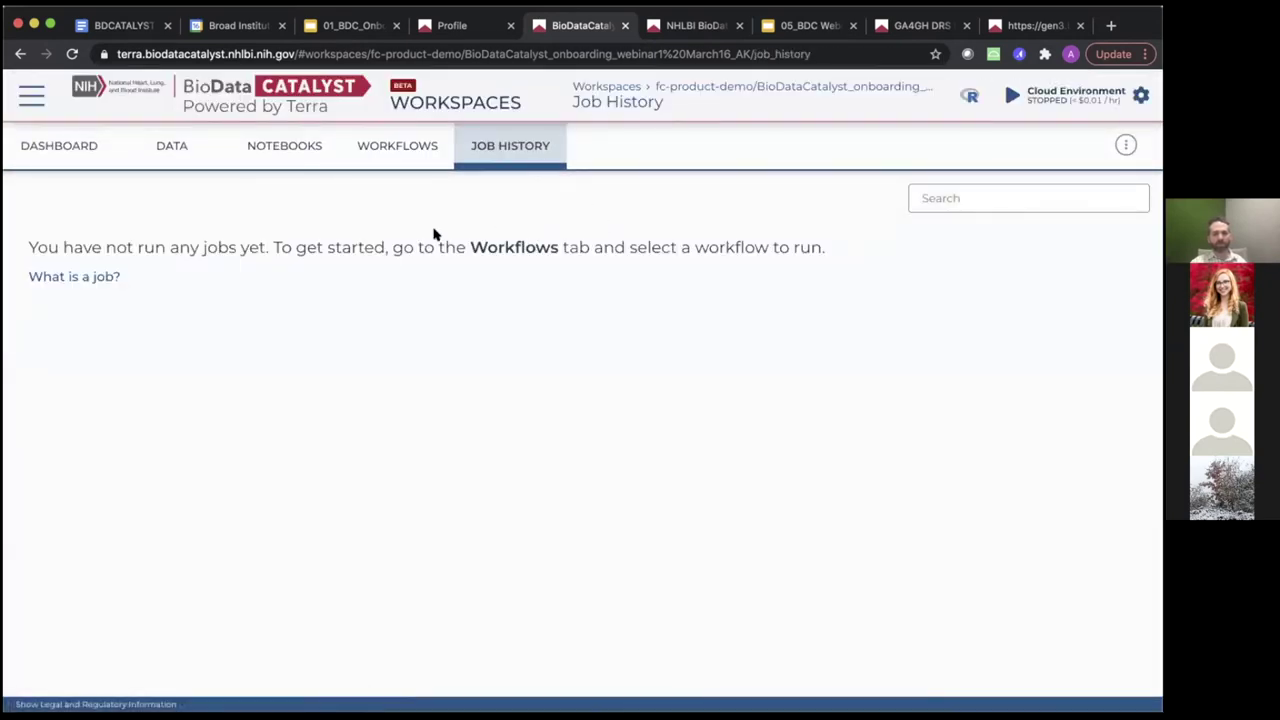
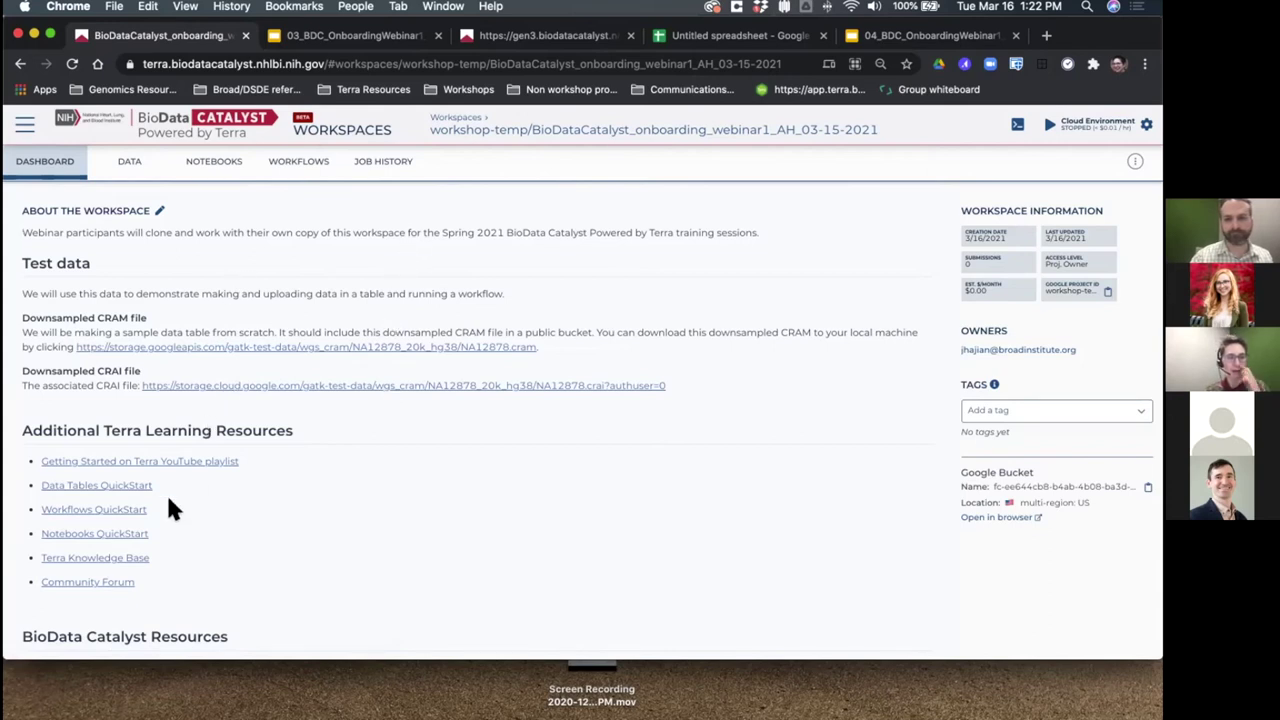
# Step: Start downloading the downsampled CRAM file from the workspace dashboard and name it NA12878
pyautogui.scroll(-3, 168, 508)
pyautogui.scroll(3, 168, 505)
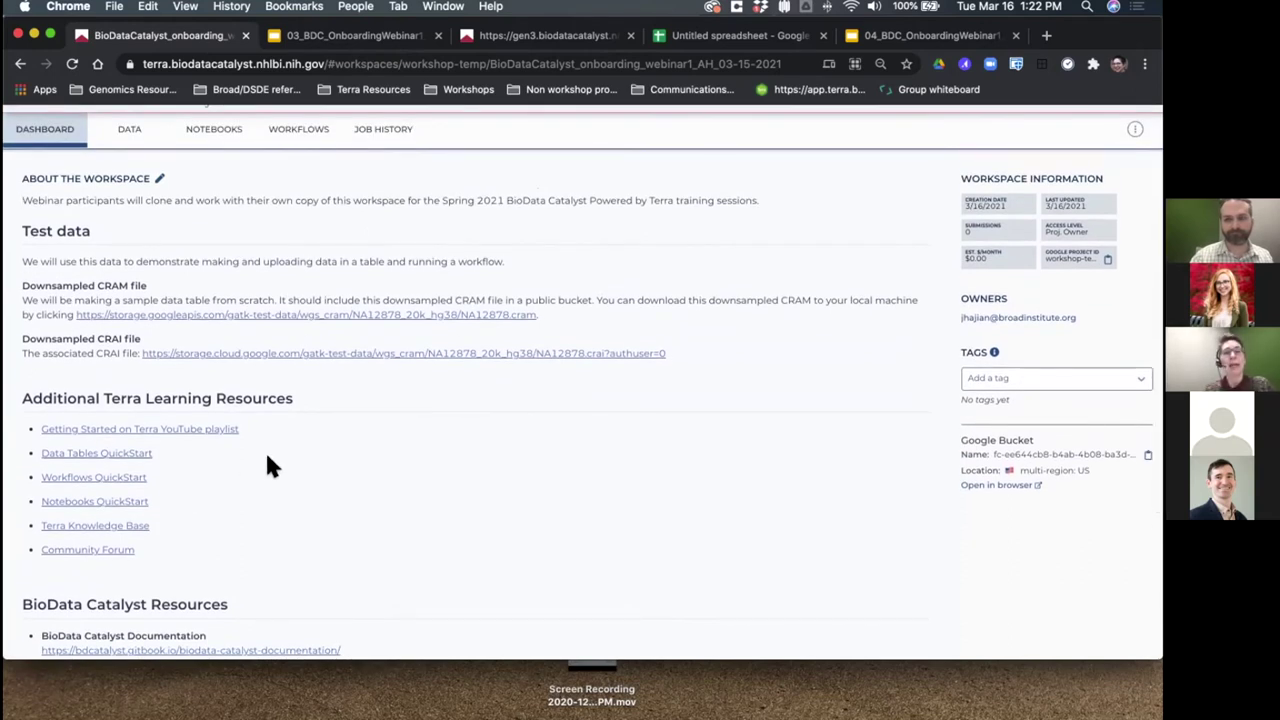
pyautogui.scroll(1, 267, 460)
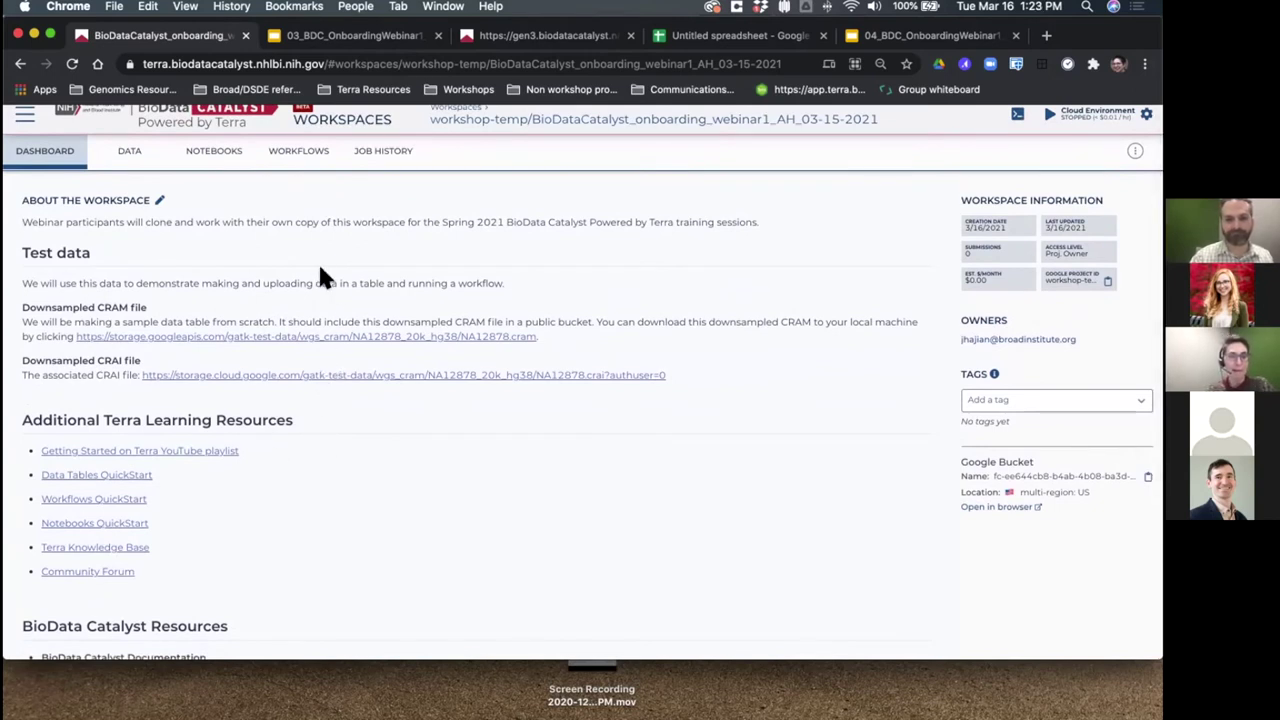
pyautogui.click(155, 338)
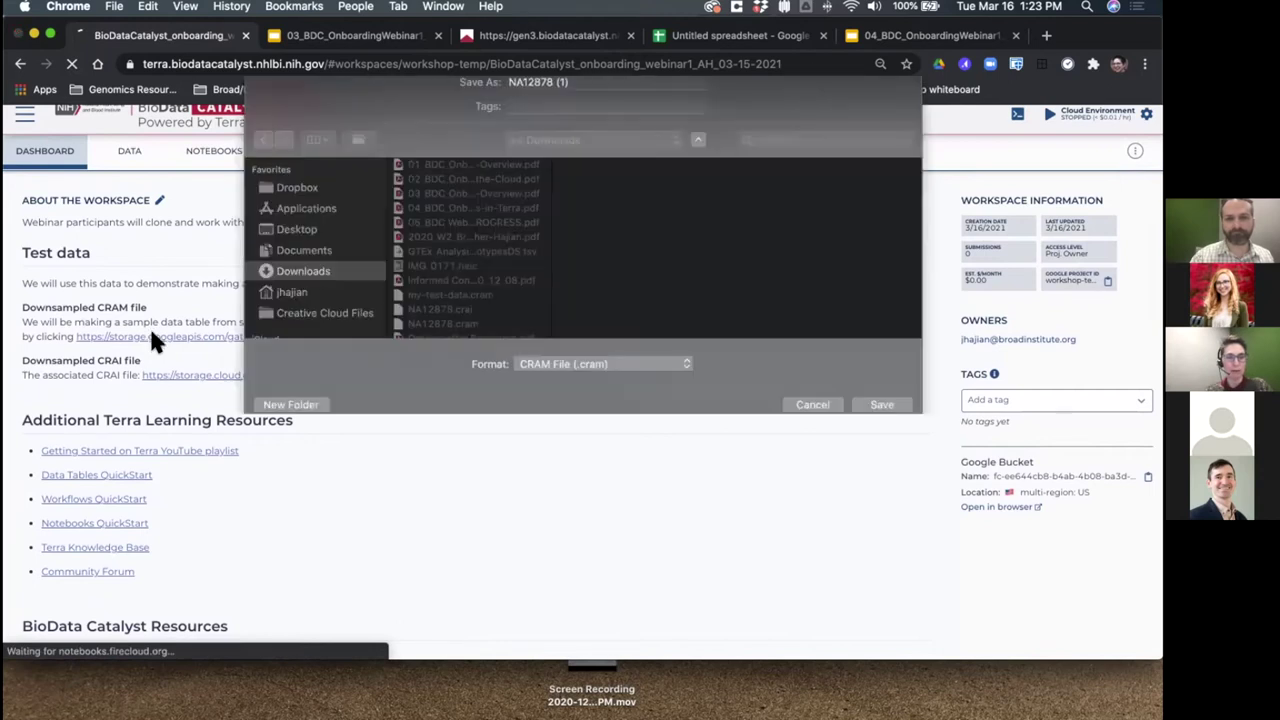
pyautogui.click(588, 97)
pyautogui.press('BackSpace')
pyautogui.press('BackSpace')
pyautogui.press('BackSpace')
pyautogui.press('BackSpace')
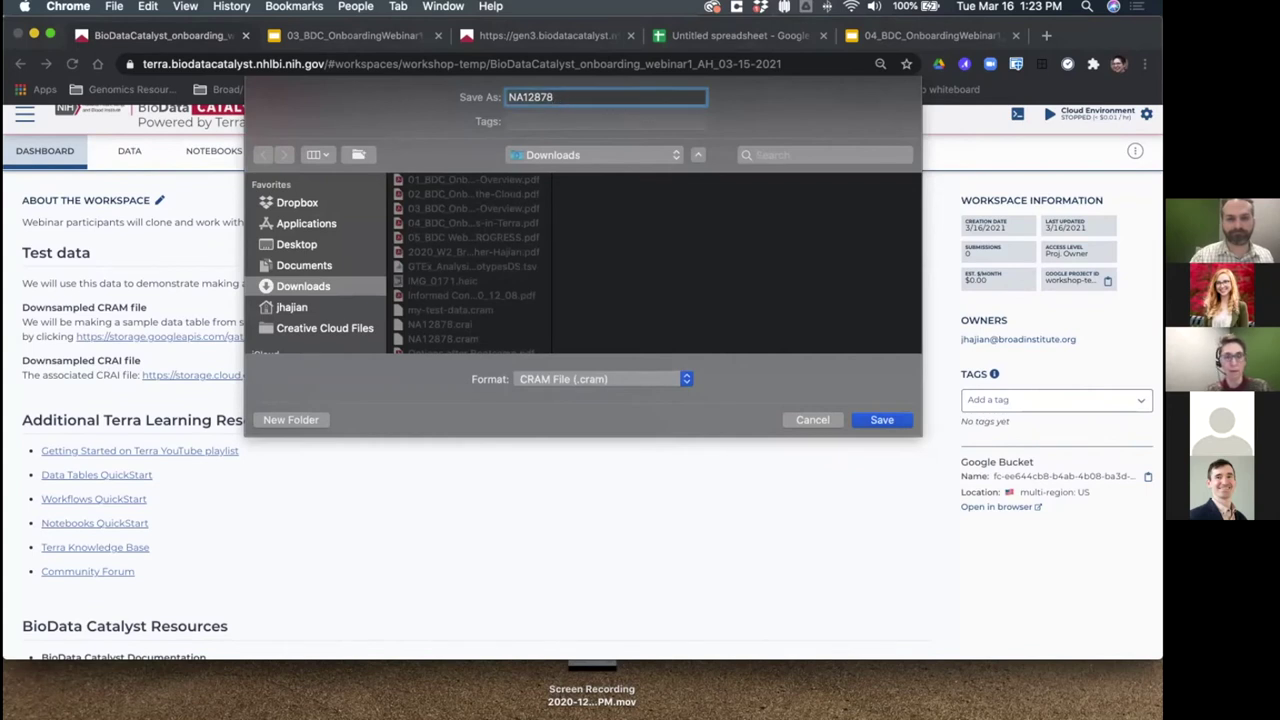
# Step: Save NA12878.cram to the Downloads folder, replacing the existing file of that name
pyautogui.click(673, 157)
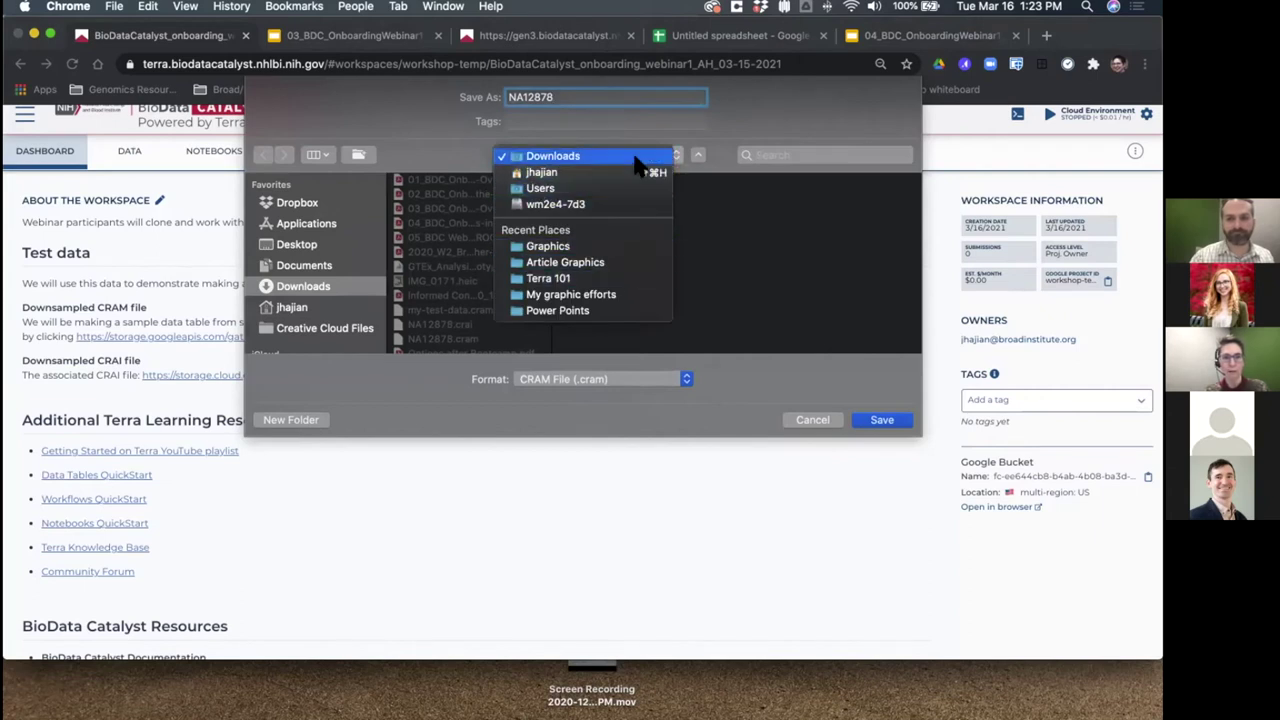
pyautogui.click(642, 157)
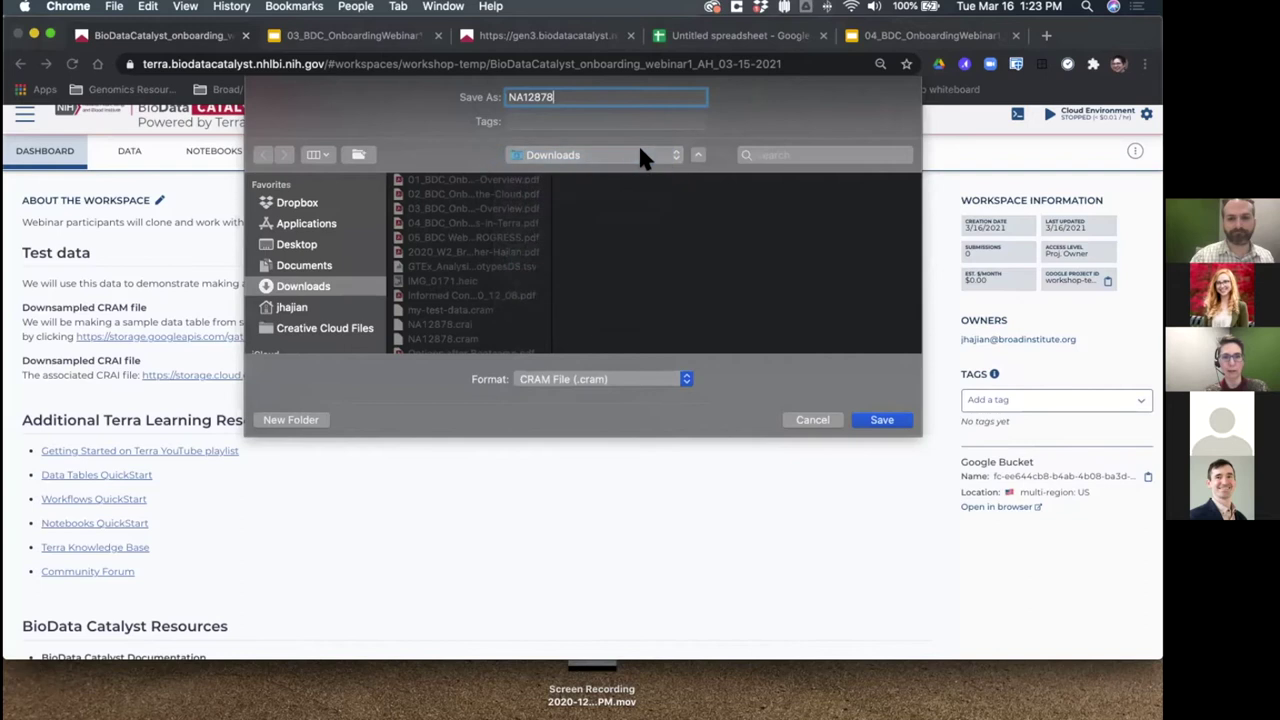
pyautogui.click(878, 422)
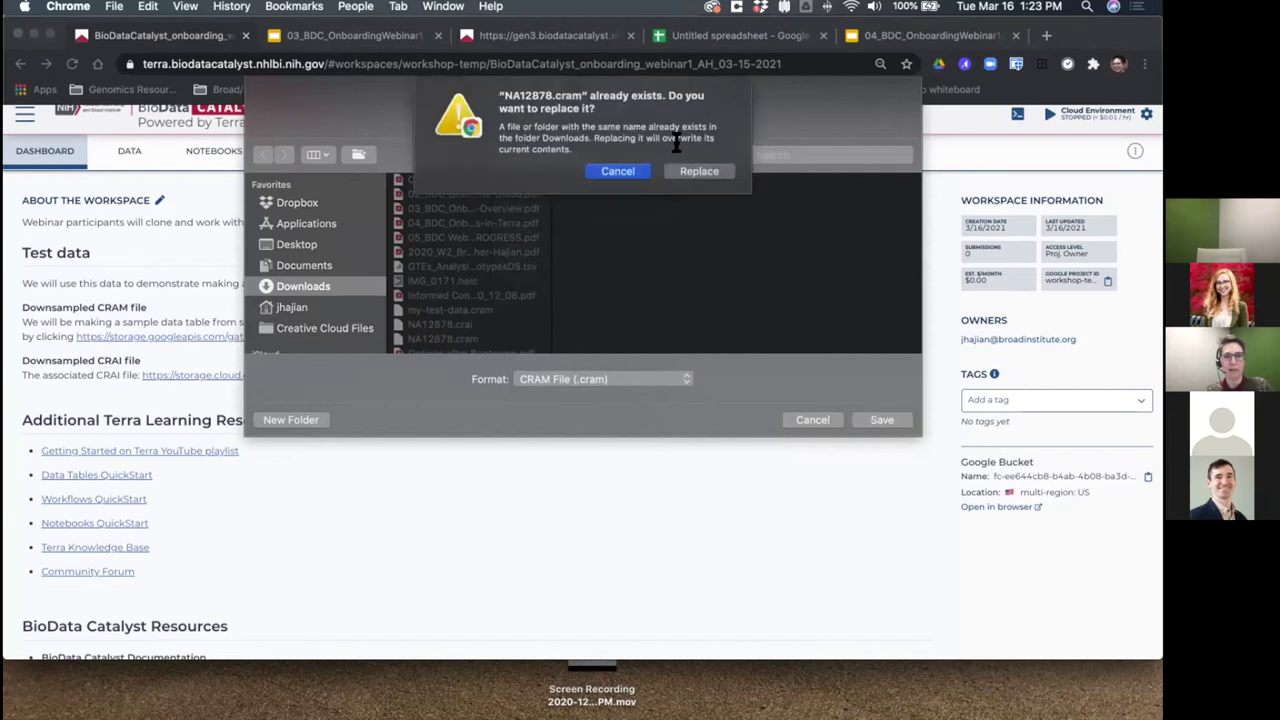
pyautogui.click(684, 172)
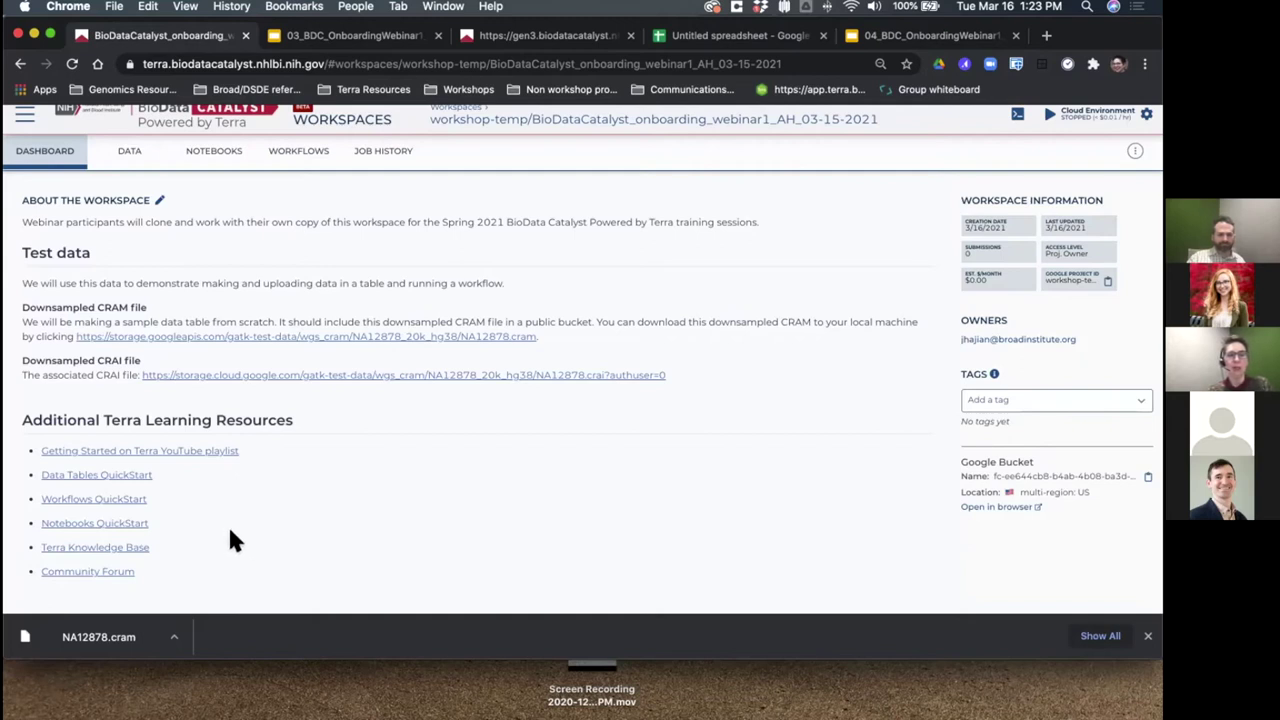
# Step: Upload NA12878.cram from the Downloads folder to the workspace's files
pyautogui.click(135, 158)
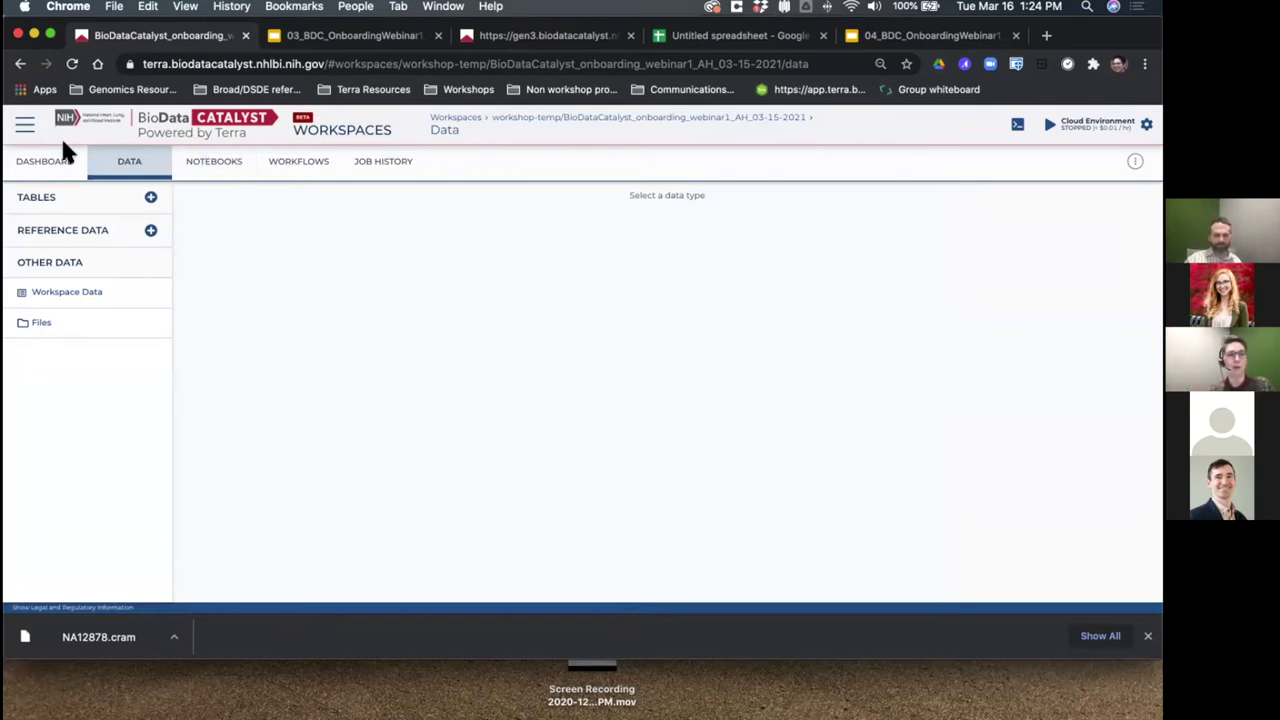
pyautogui.click(44, 325)
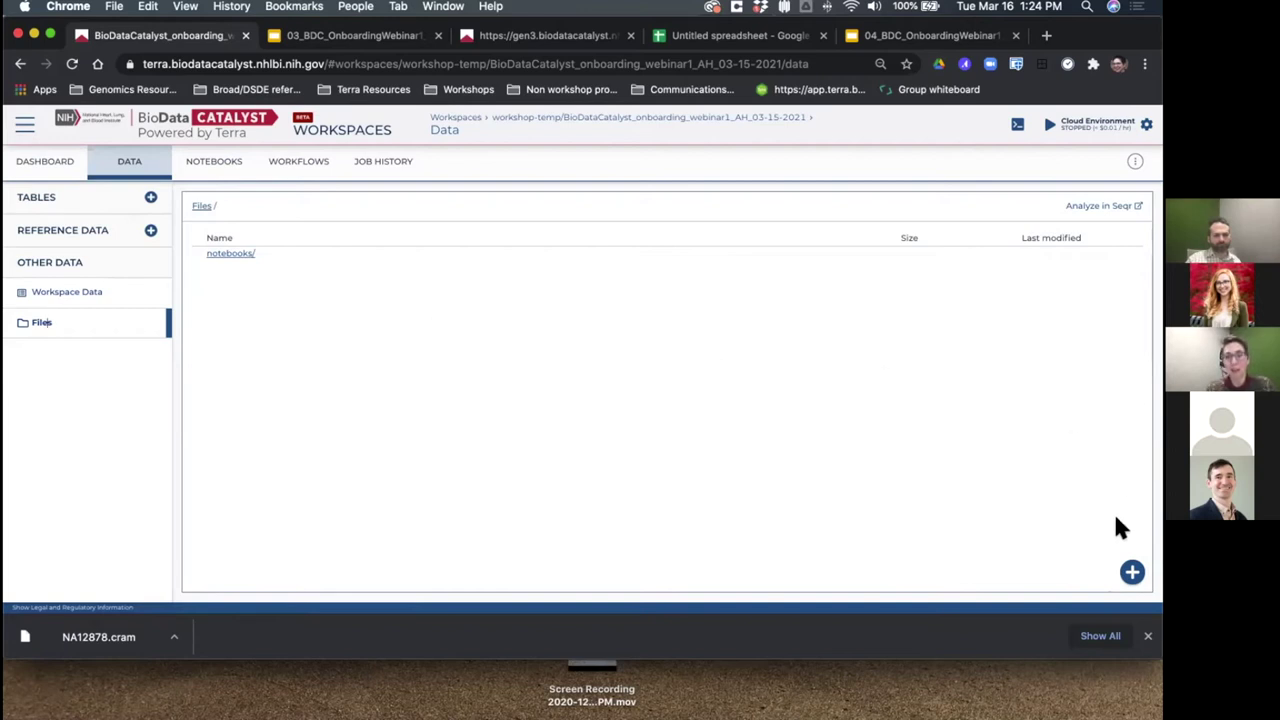
pyautogui.click(1132, 572)
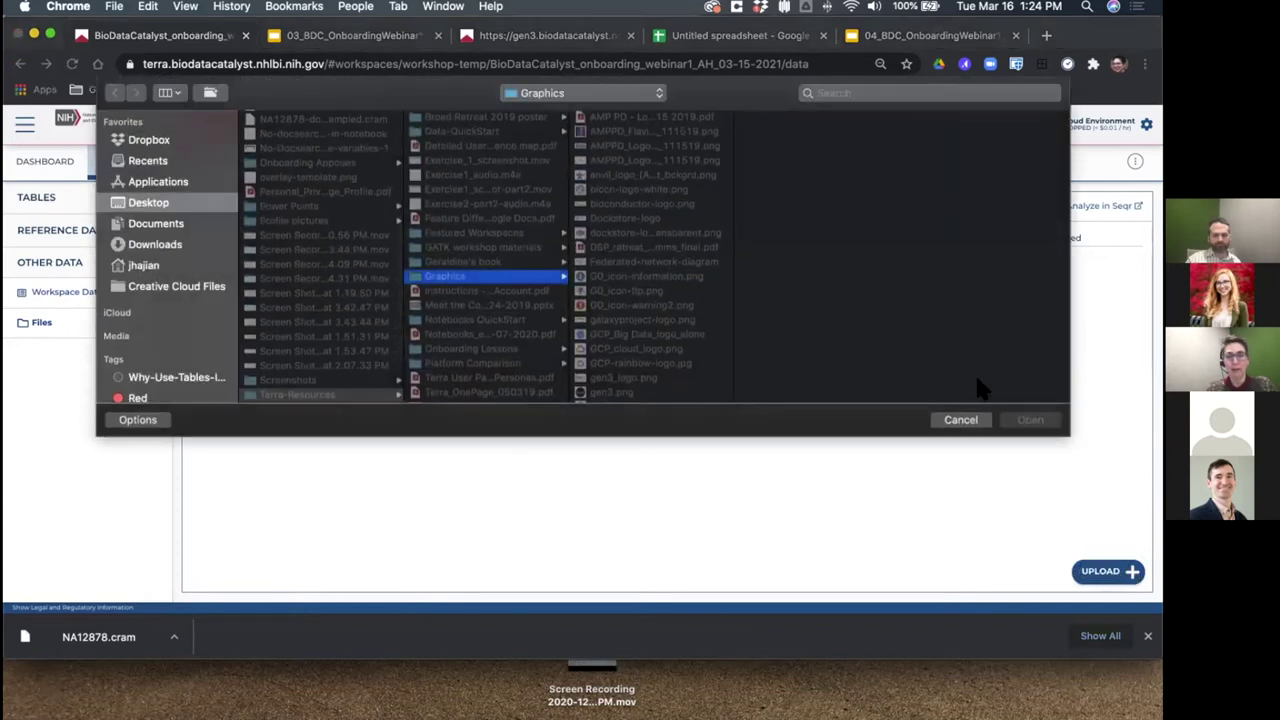
pyautogui.click(155, 245)
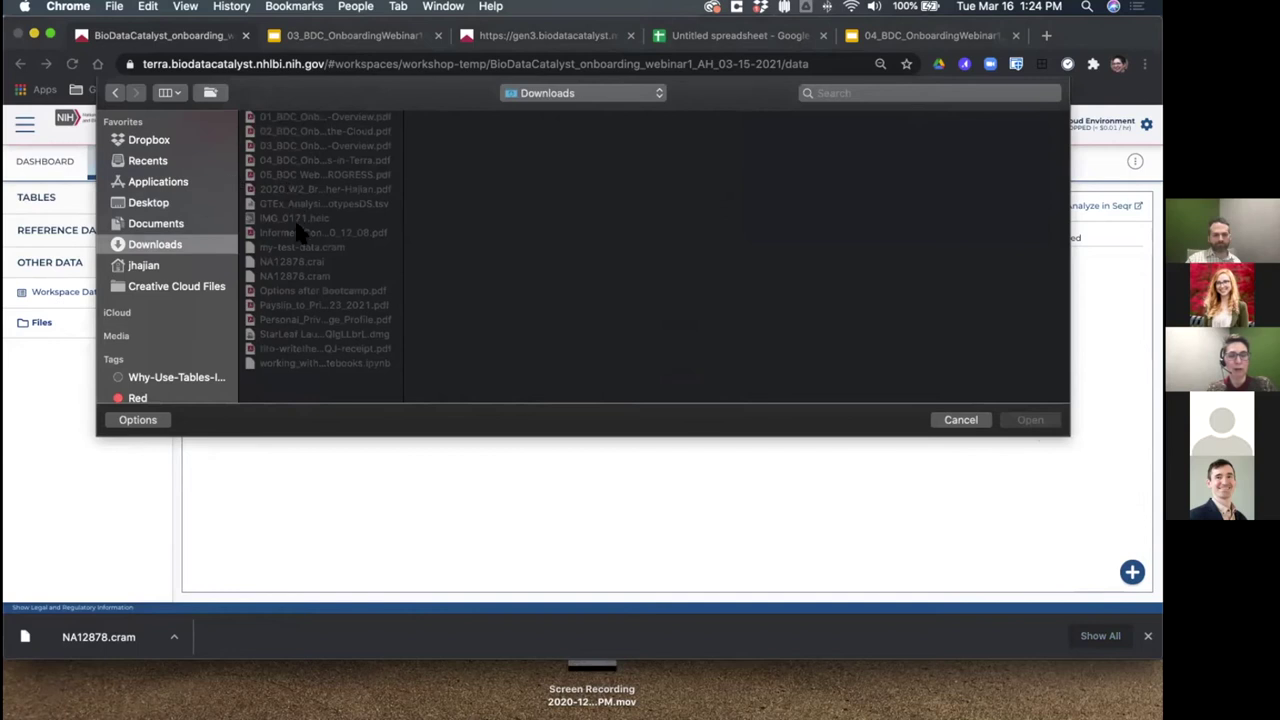
pyautogui.click(297, 277)
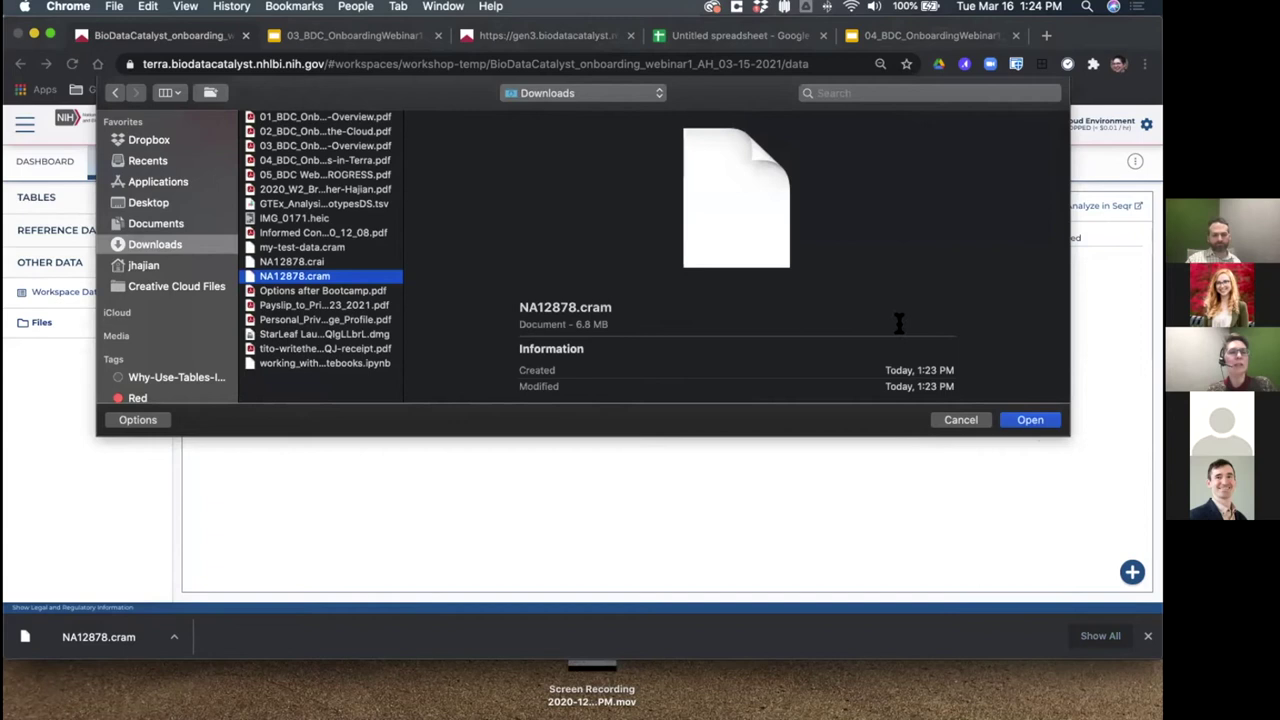
pyautogui.click(1026, 421)
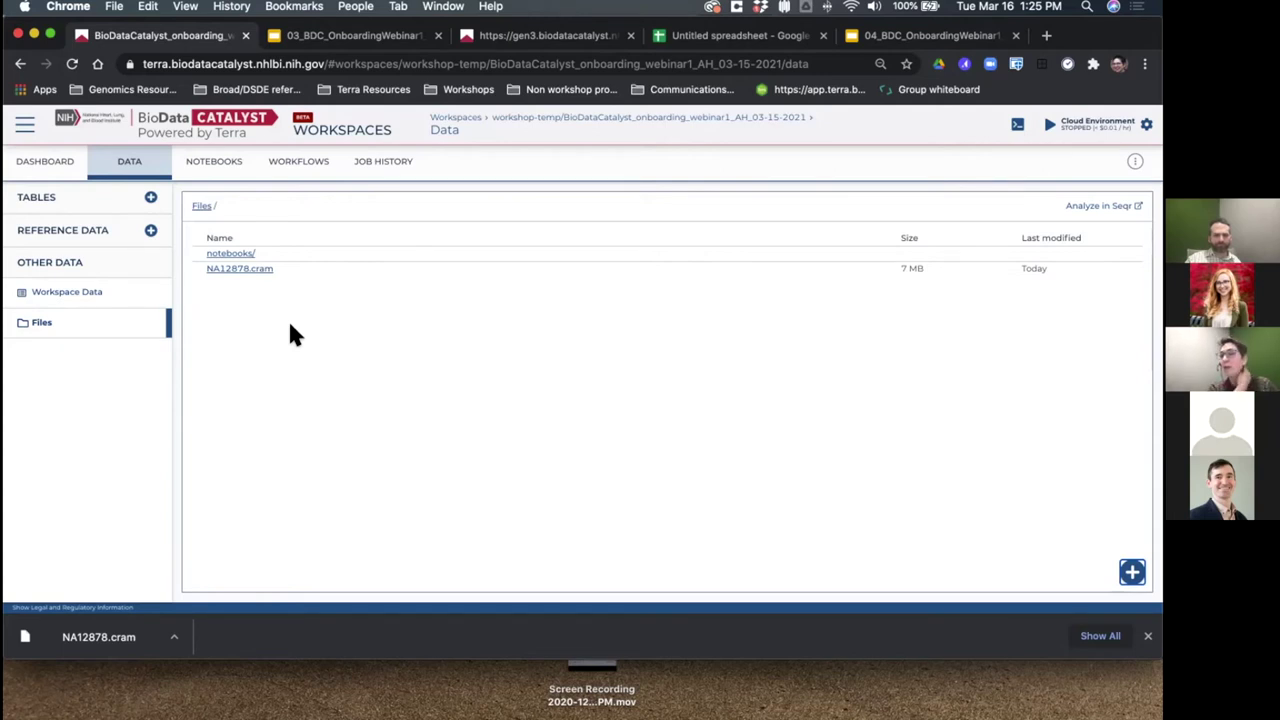
# Step: Switch to the untitled Google Sheets spreadsheet and make rows 1 and 2 taller and columns A and B wider
pyautogui.click(693, 44)
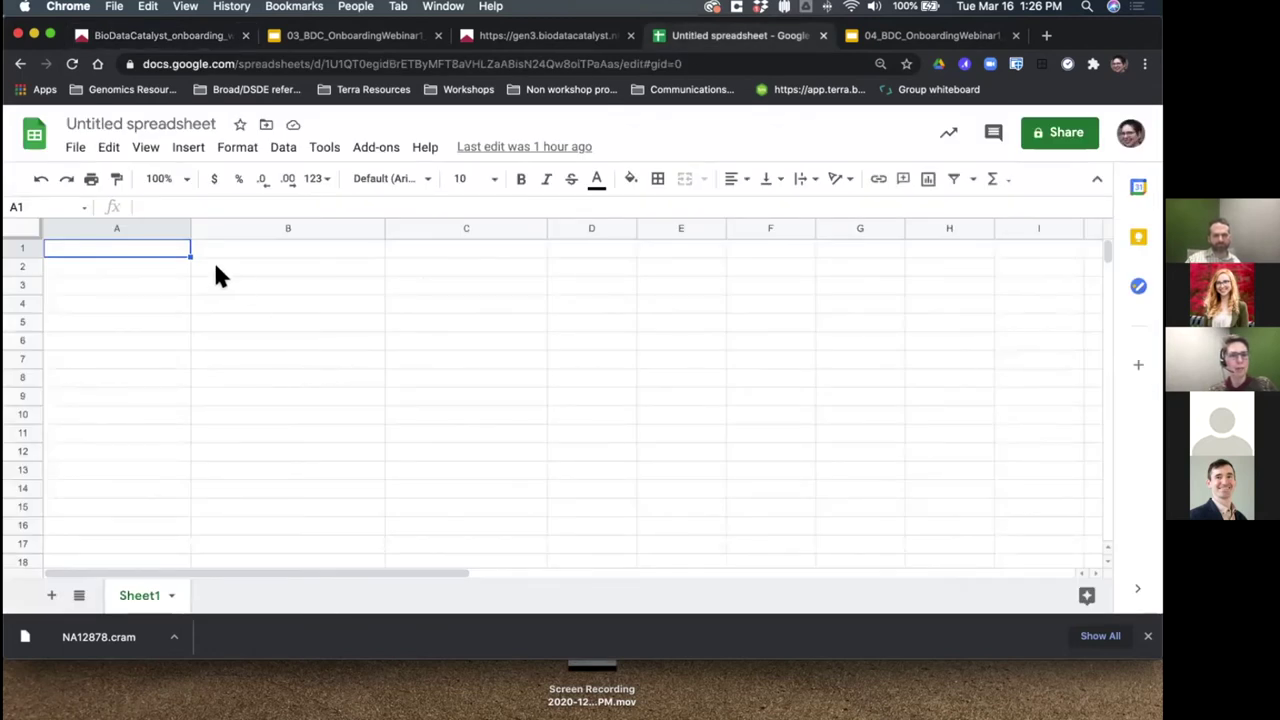
pyautogui.moveTo(167, 253); pyautogui.dragTo(158, 244)
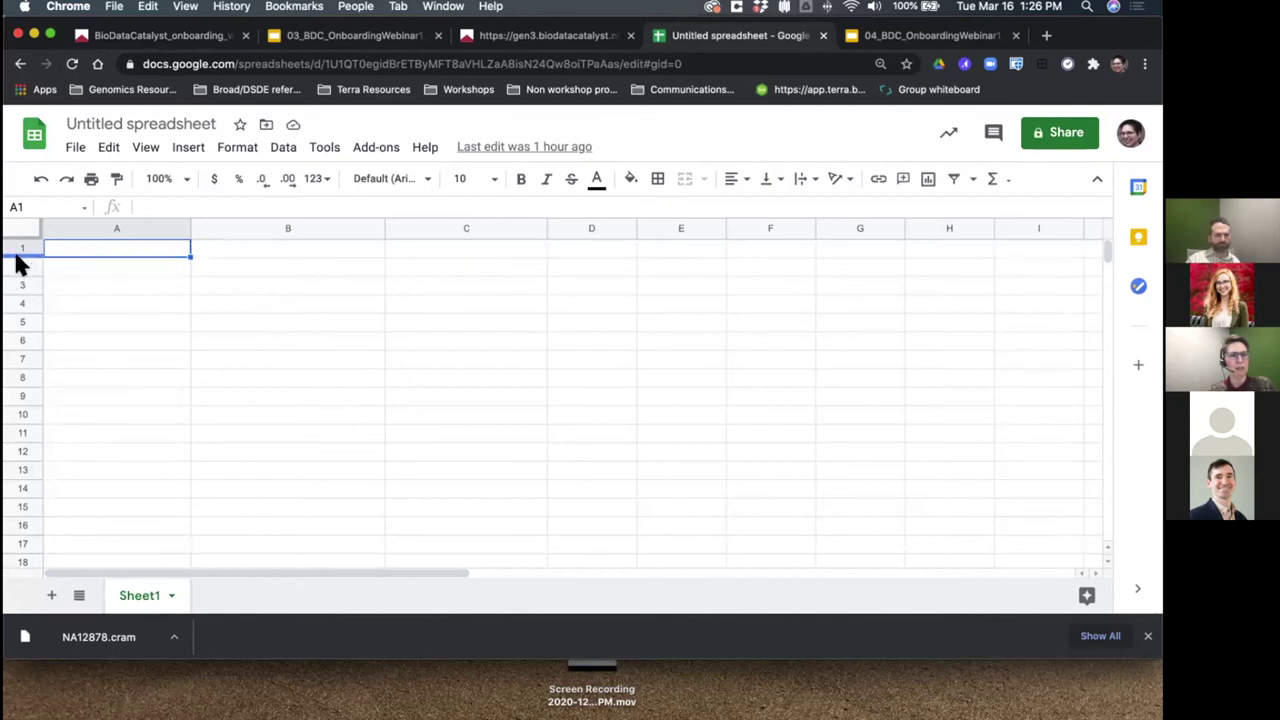
pyautogui.moveTo(29, 252); pyautogui.dragTo(29, 289)
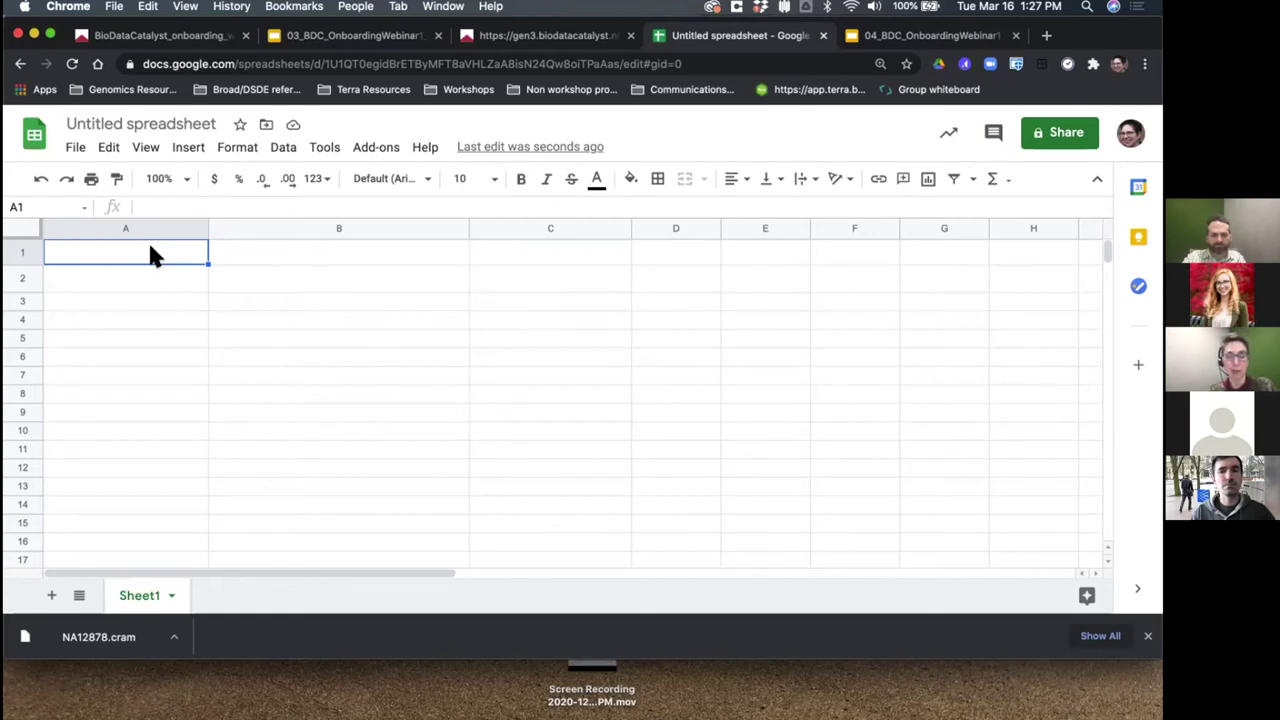
# Step: Enter the table's ID header entity:test-sample_id in cell A1
pyautogui.write('entity')
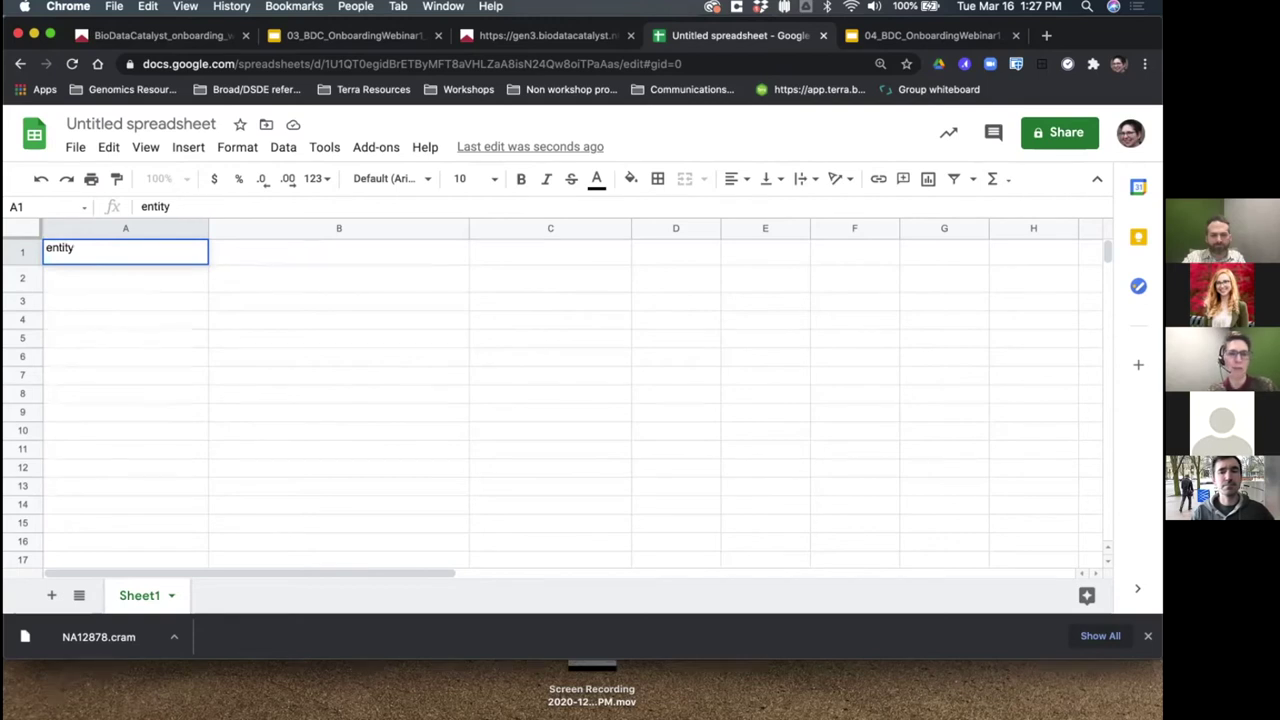
pyautogui.write(':')
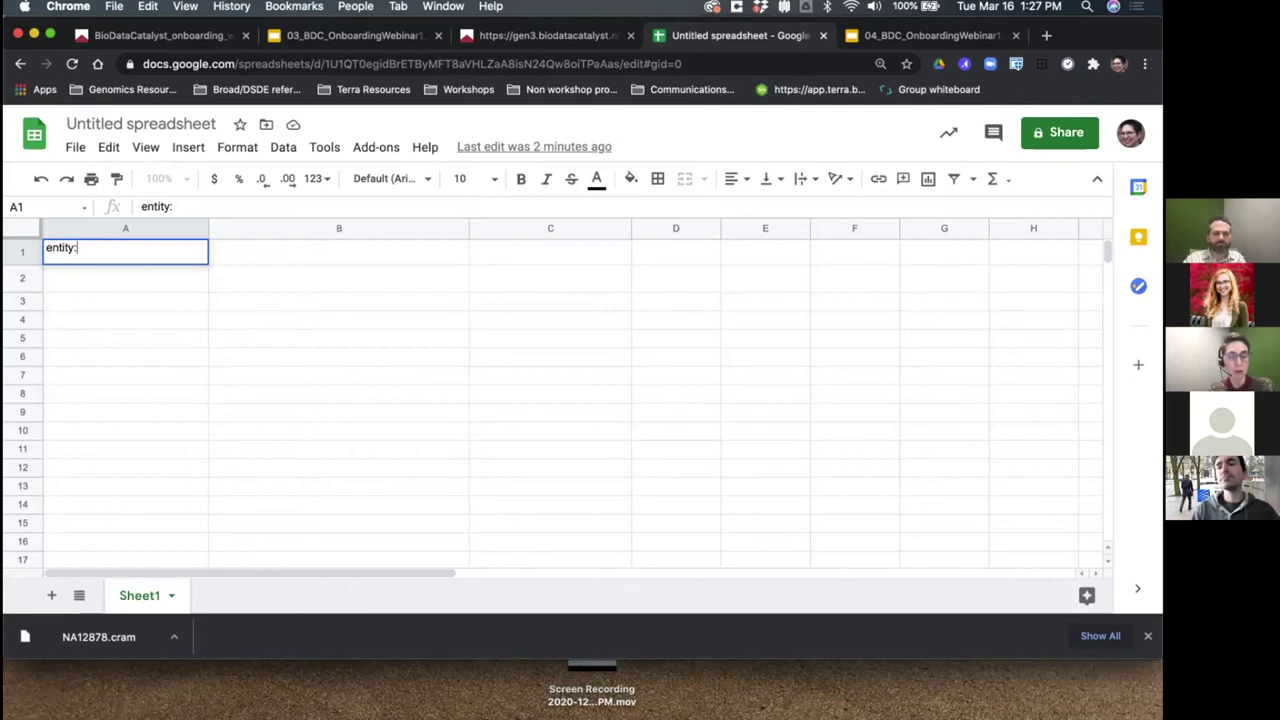
pyautogui.write('t')
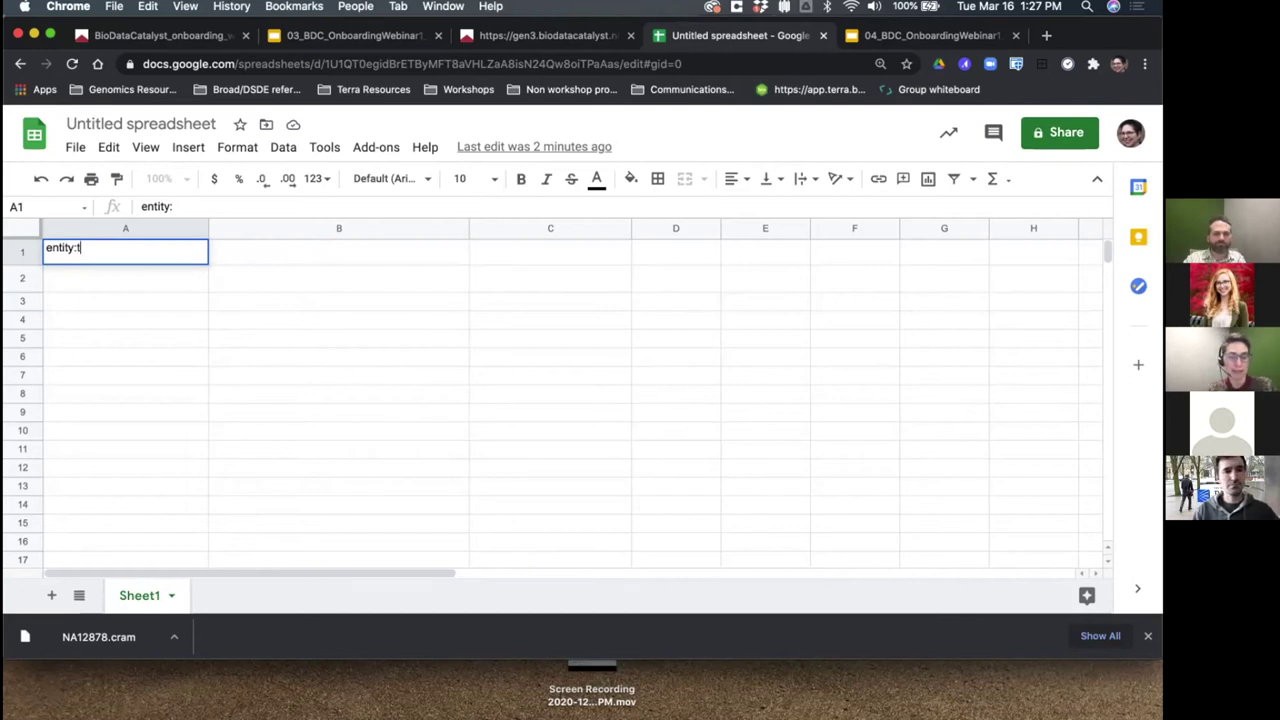
pyautogui.write('est-sample')
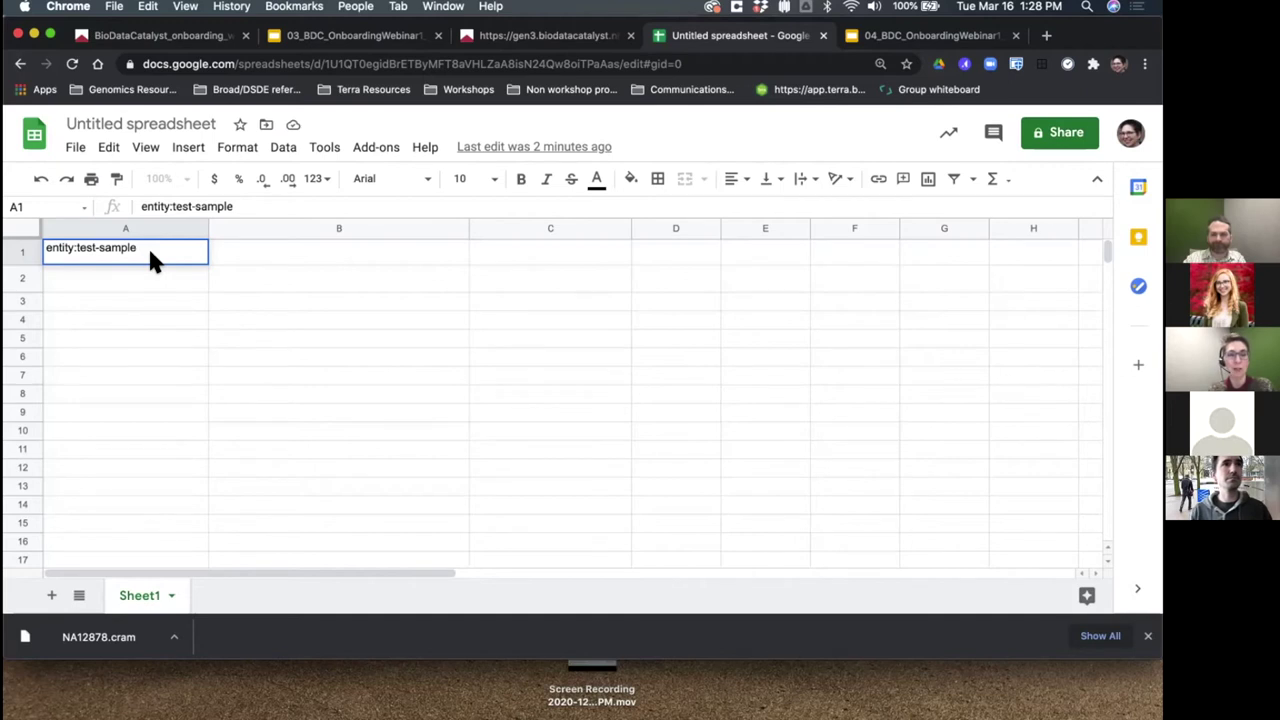
pyautogui.write('id')
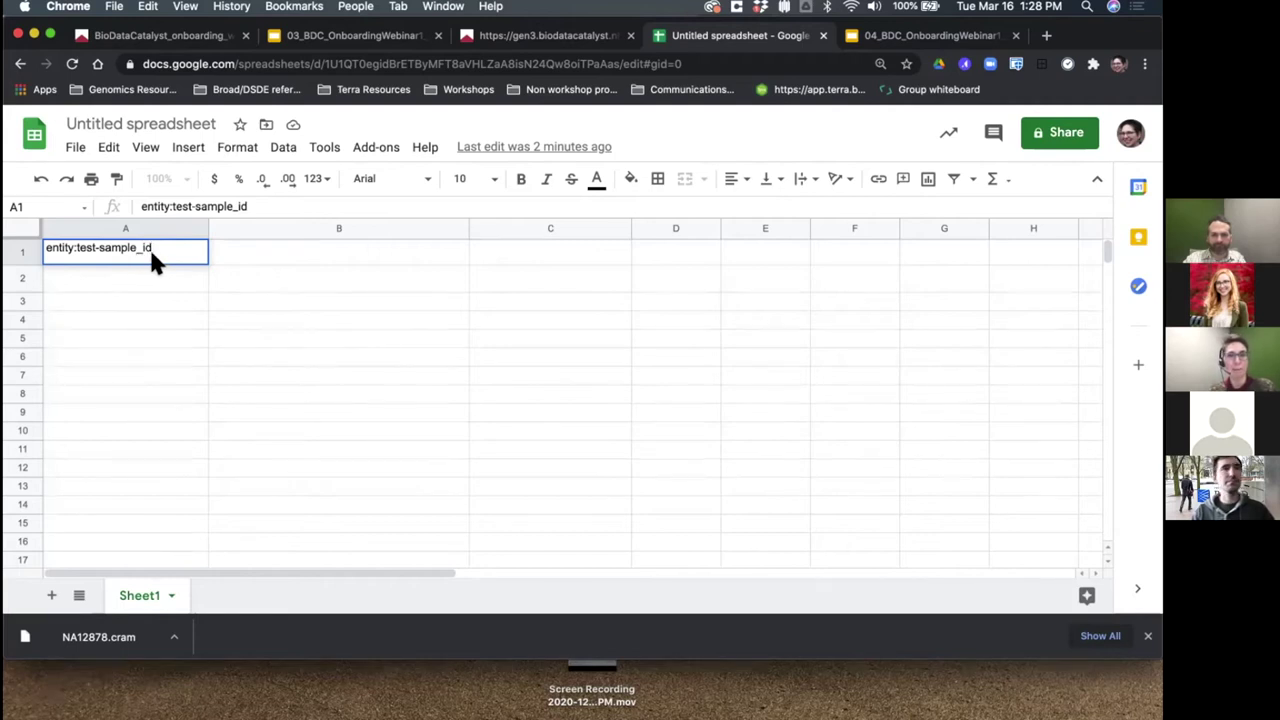
# Step: Enter the column header CRAM in cell B1 and select cell C1
pyautogui.click(247, 256)
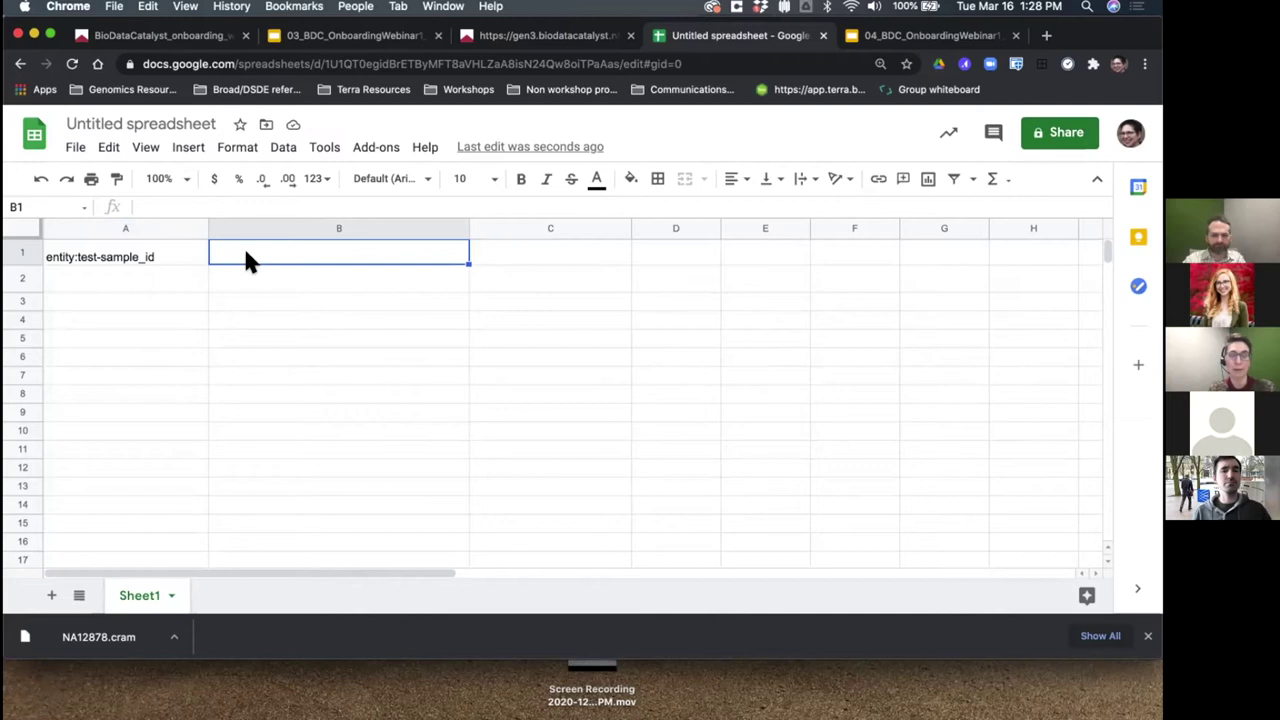
pyautogui.write('CRAM')
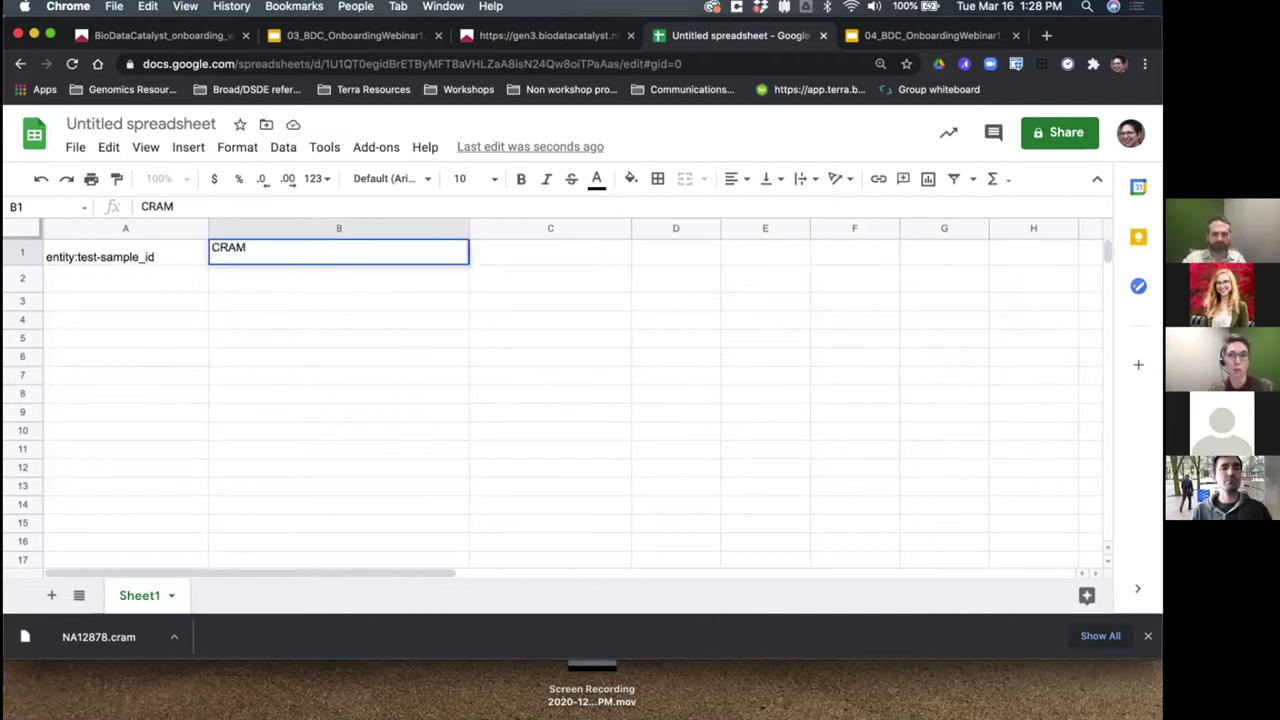
pyautogui.click(166, 280)
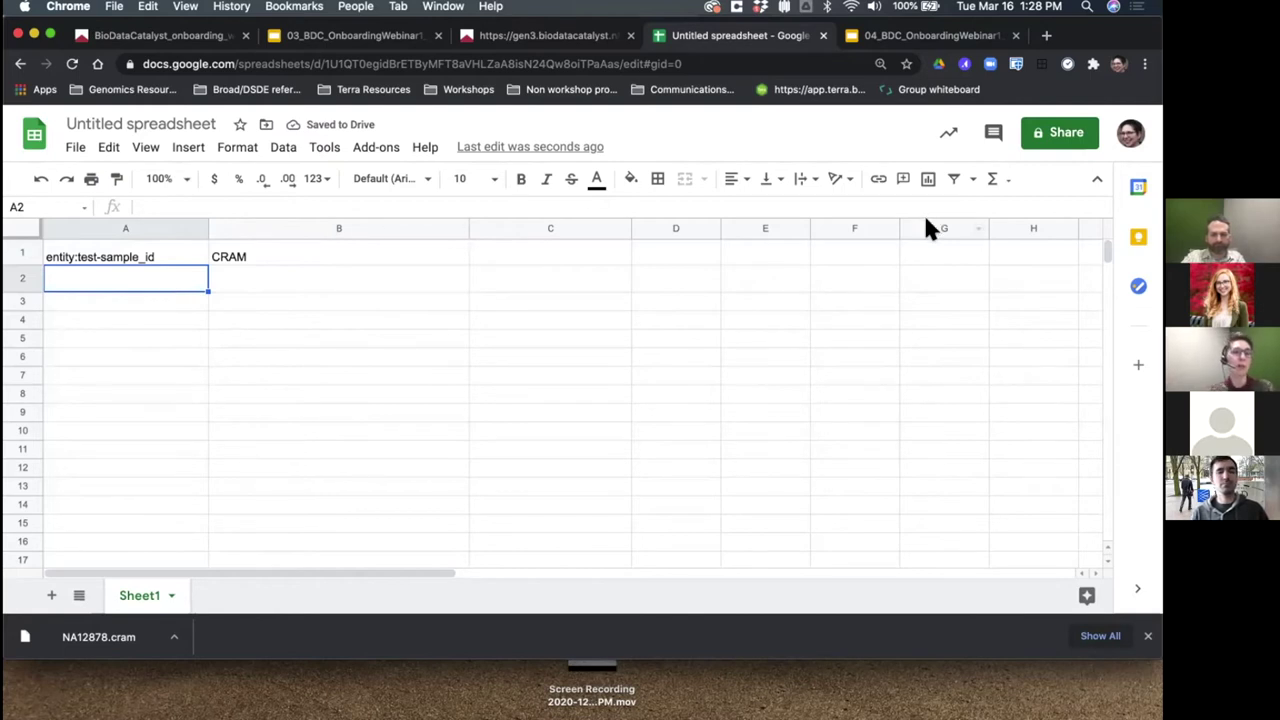
pyautogui.click(516, 258)
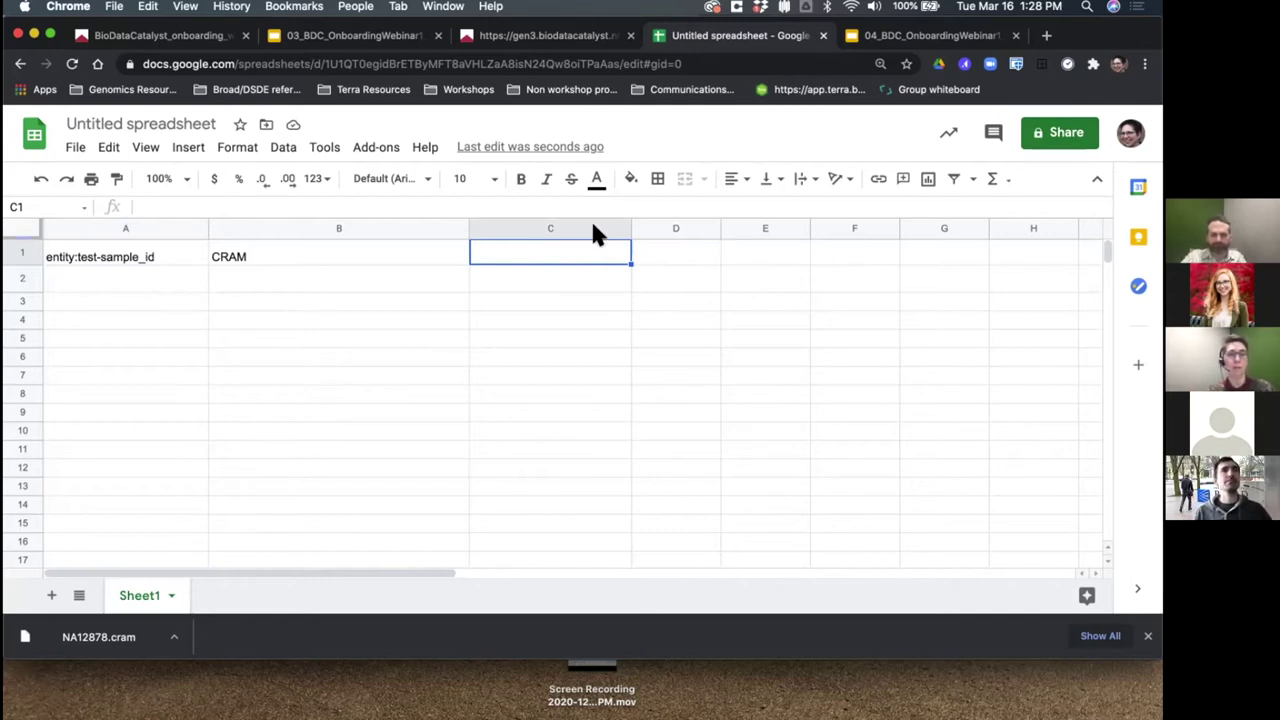
# Step: Enter the sample ID AH-03-16-2021 in cell A2
pyautogui.click(70, 287)
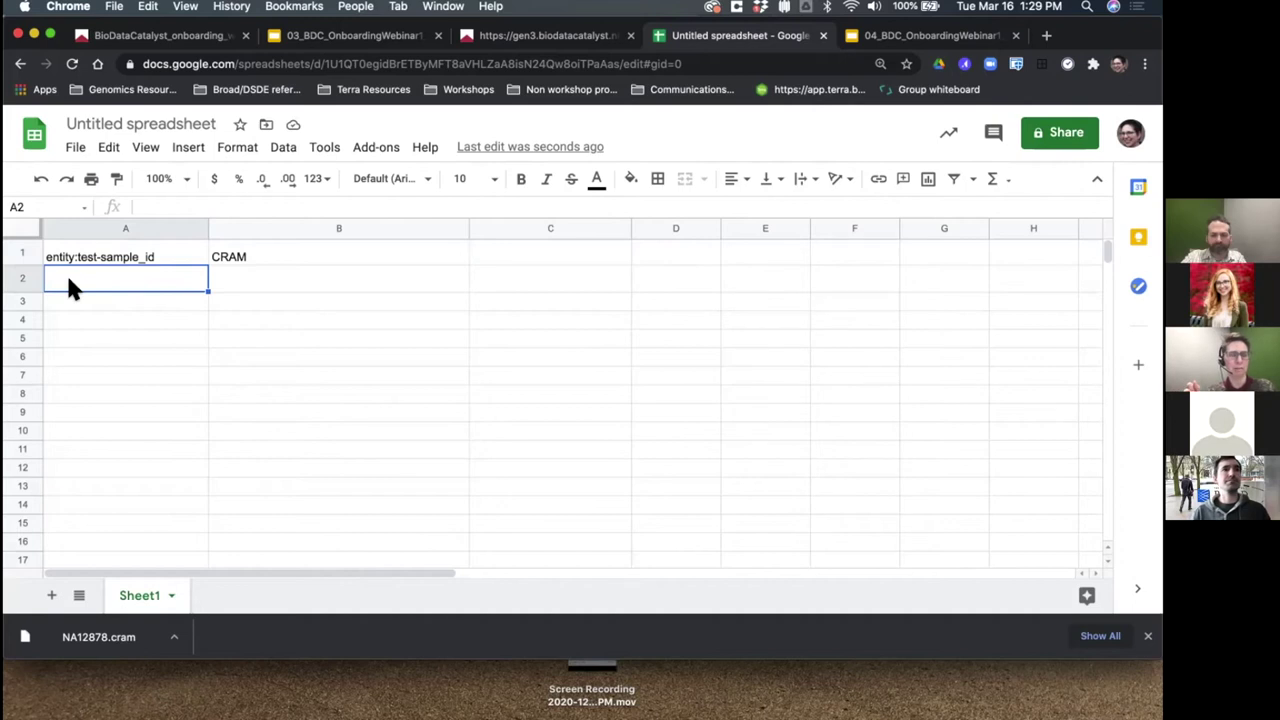
pyautogui.write('all')
pyautogui.press('BackSpace')
pyautogui.press('BackSpace')
pyautogui.press('BackSpace')
pyautogui.write('AH-')
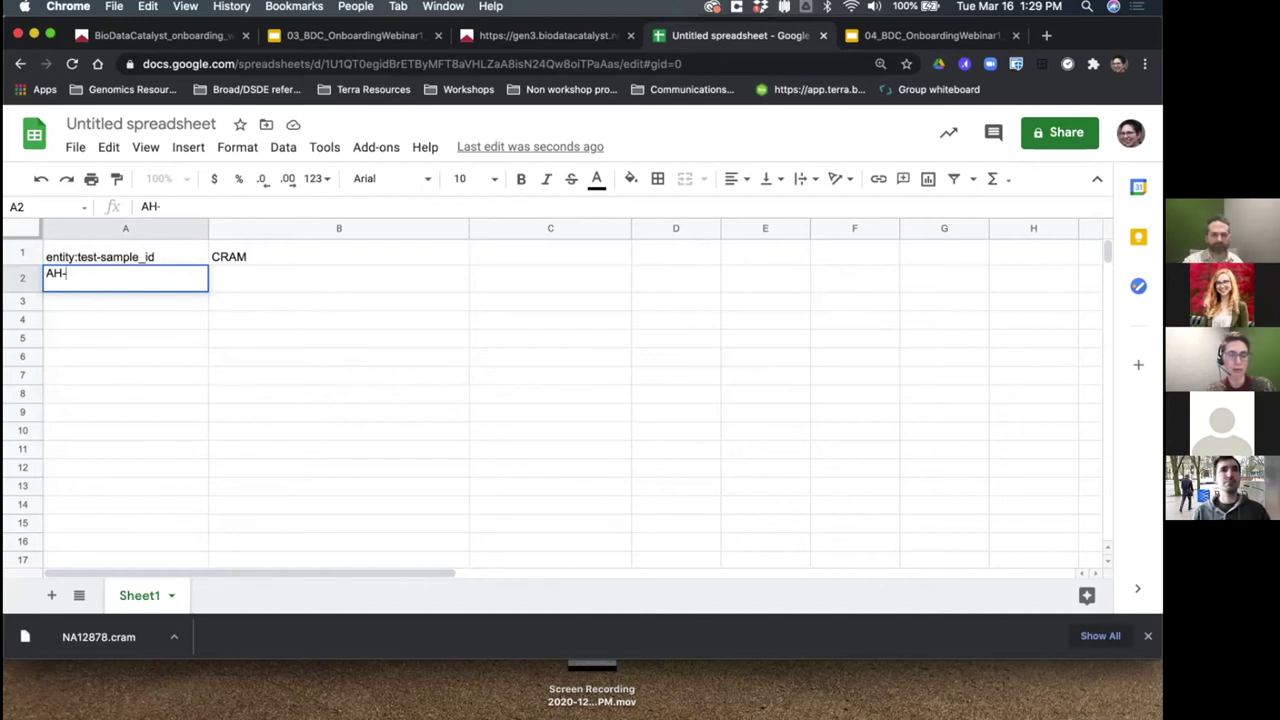
pyautogui.write('03-1')
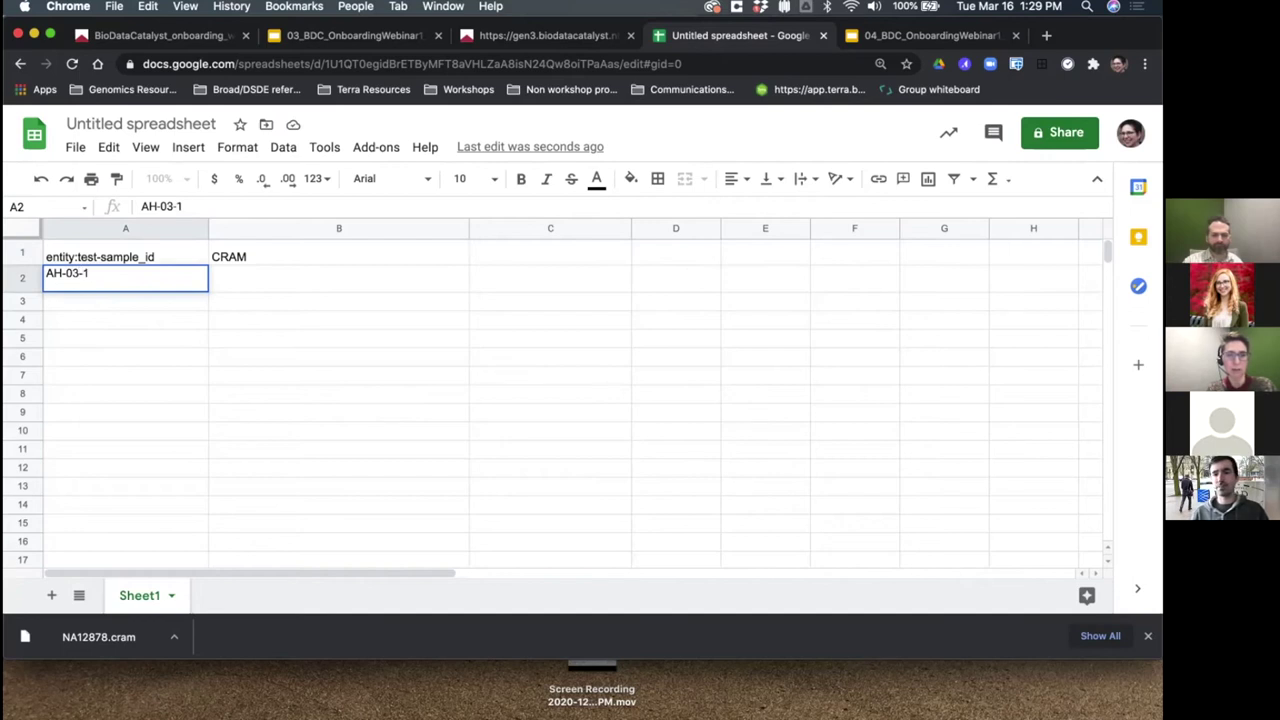
pyautogui.write('6-2021')
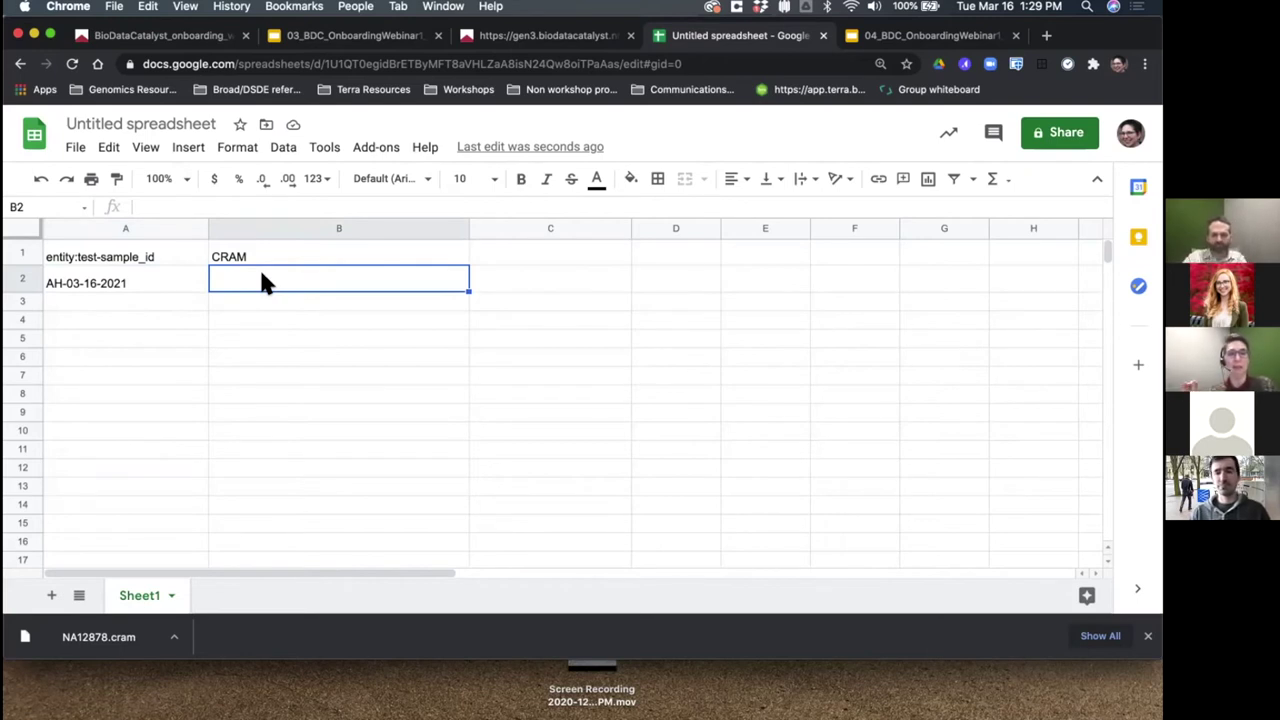
# Step: Open the Terra workspace's Google bucket from its dashboard and copy the gs:// URI from the details of NA12878.cram
pyautogui.click(214, 37)
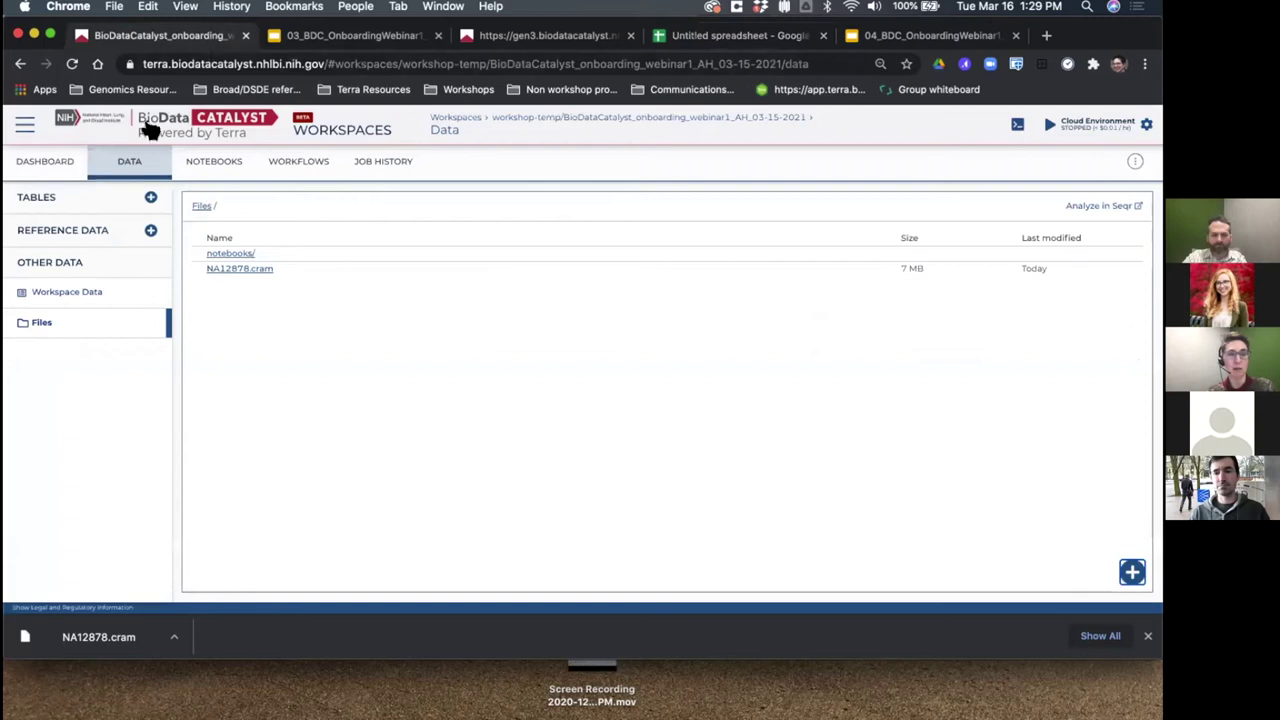
pyautogui.click(42, 166)
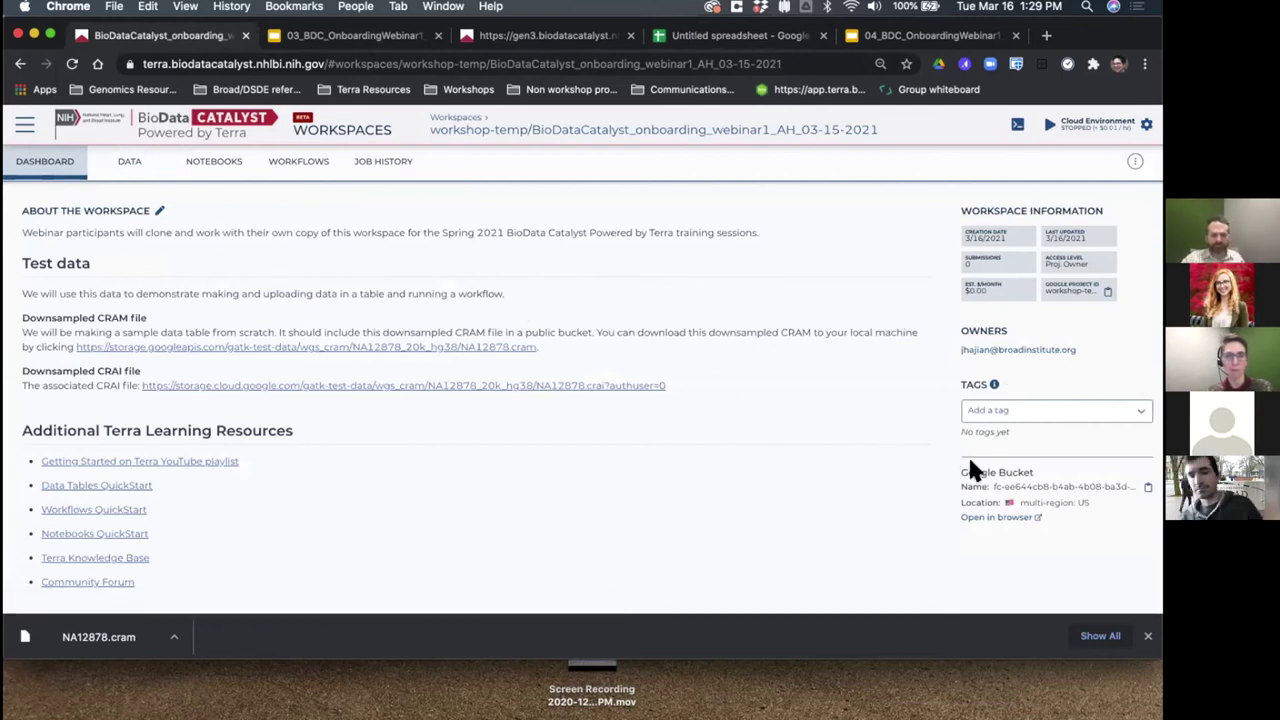
pyautogui.click(978, 522)
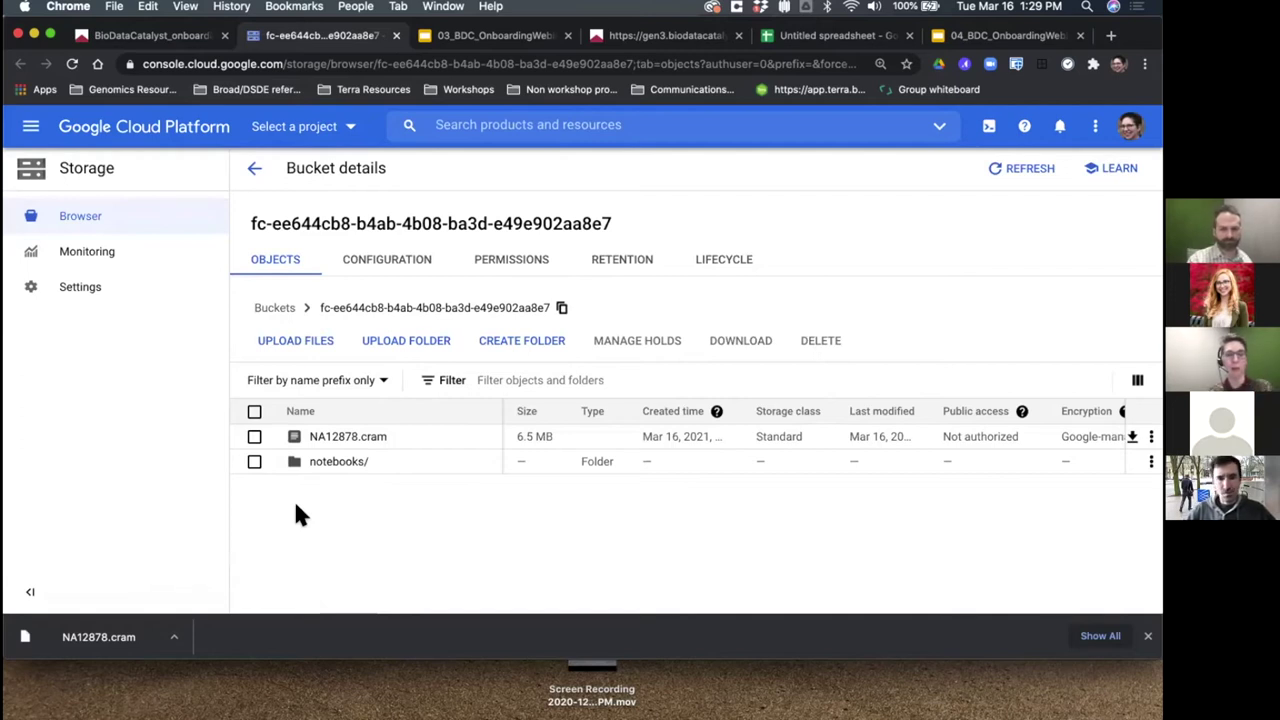
pyautogui.click(347, 440)
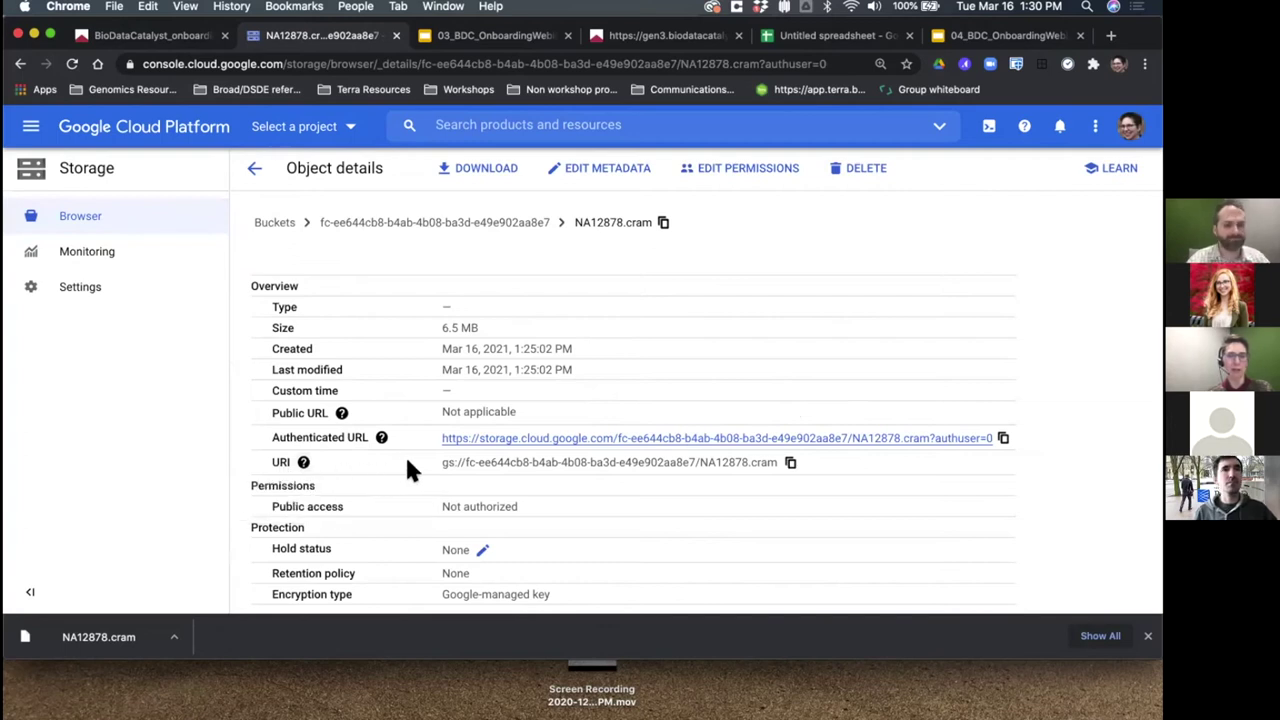
pyautogui.moveTo(437, 462); pyautogui.dragTo(786, 470)
pyautogui.press('super+c')
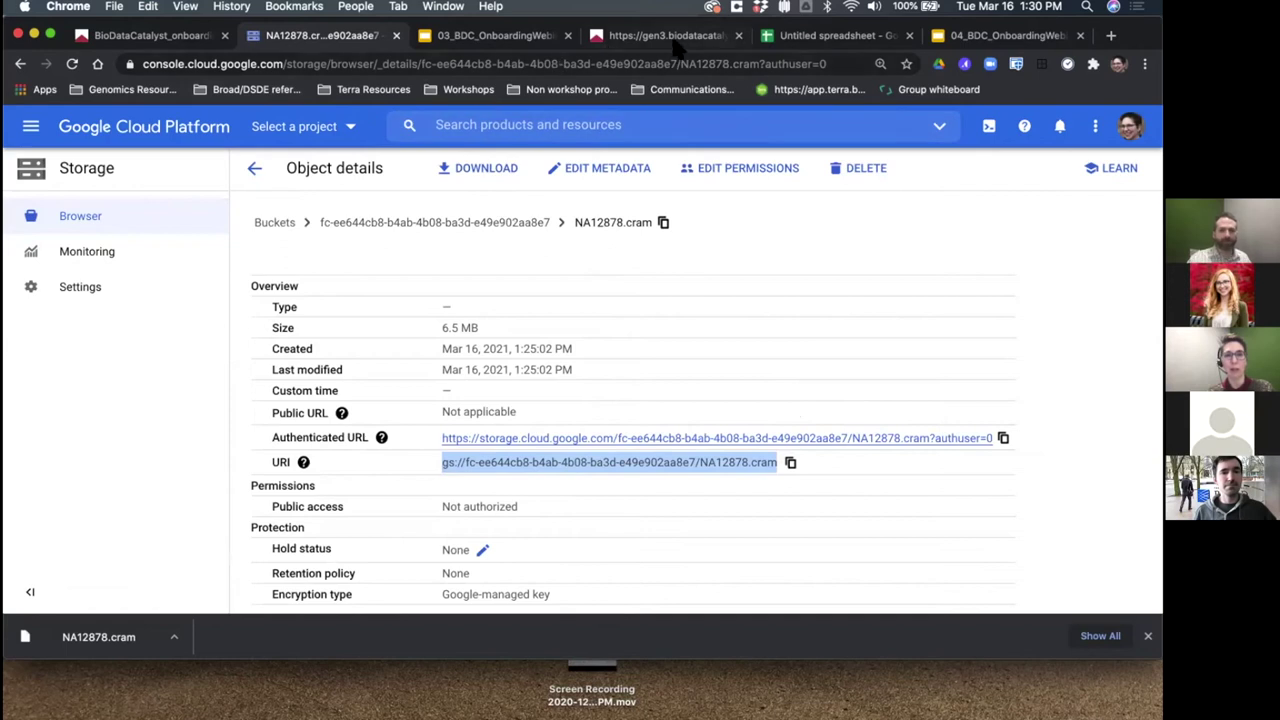
# Step: Switch to the untitled spreadsheet and paste the NA12878.cram URI into cell B2 under CRAM
pyautogui.click(830, 36)
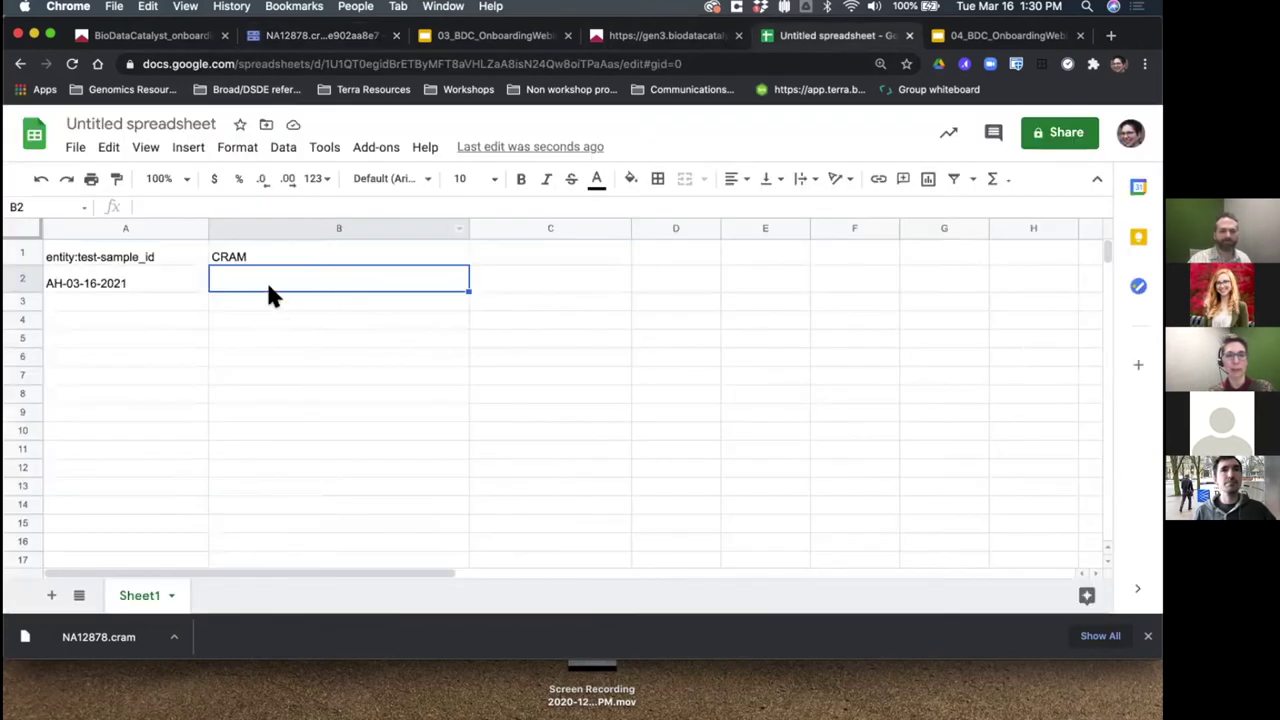
pyautogui.press('super+v')
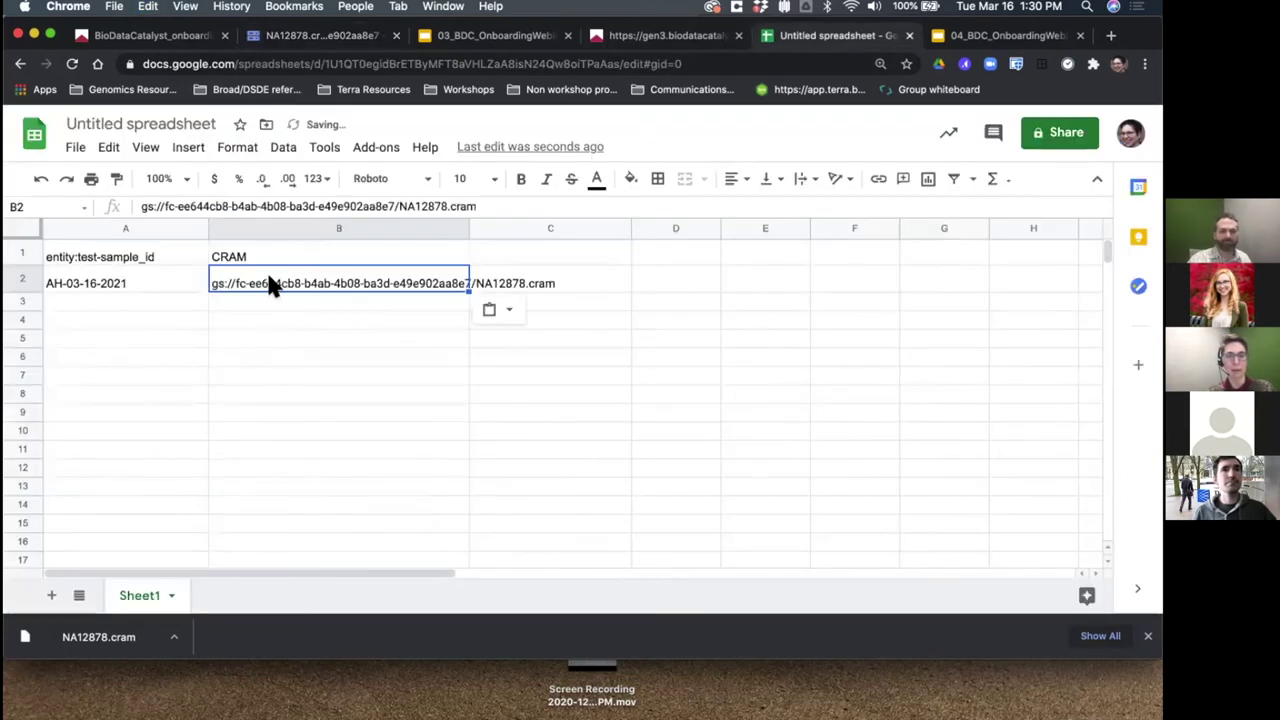
pyautogui.click(273, 357)
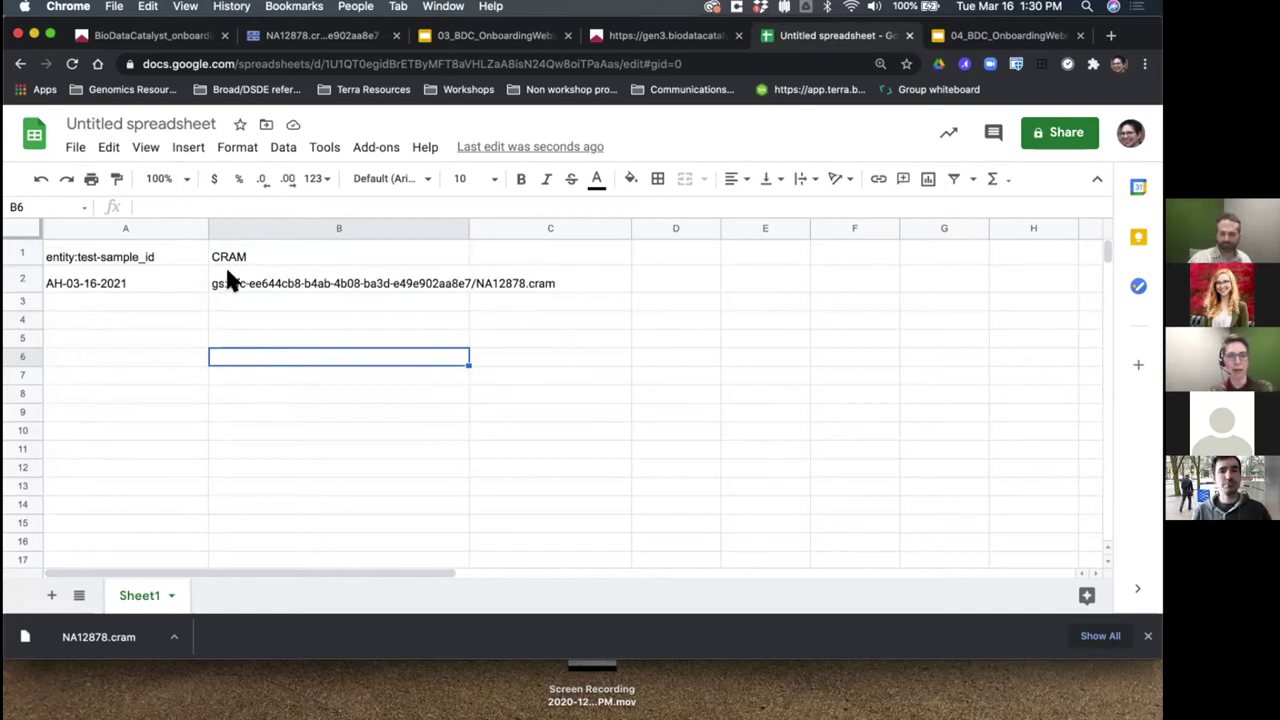
# Step: Download the current sheet as tab-separated values, saved as test-sample in the Downloads folder
pyautogui.click(75, 152)
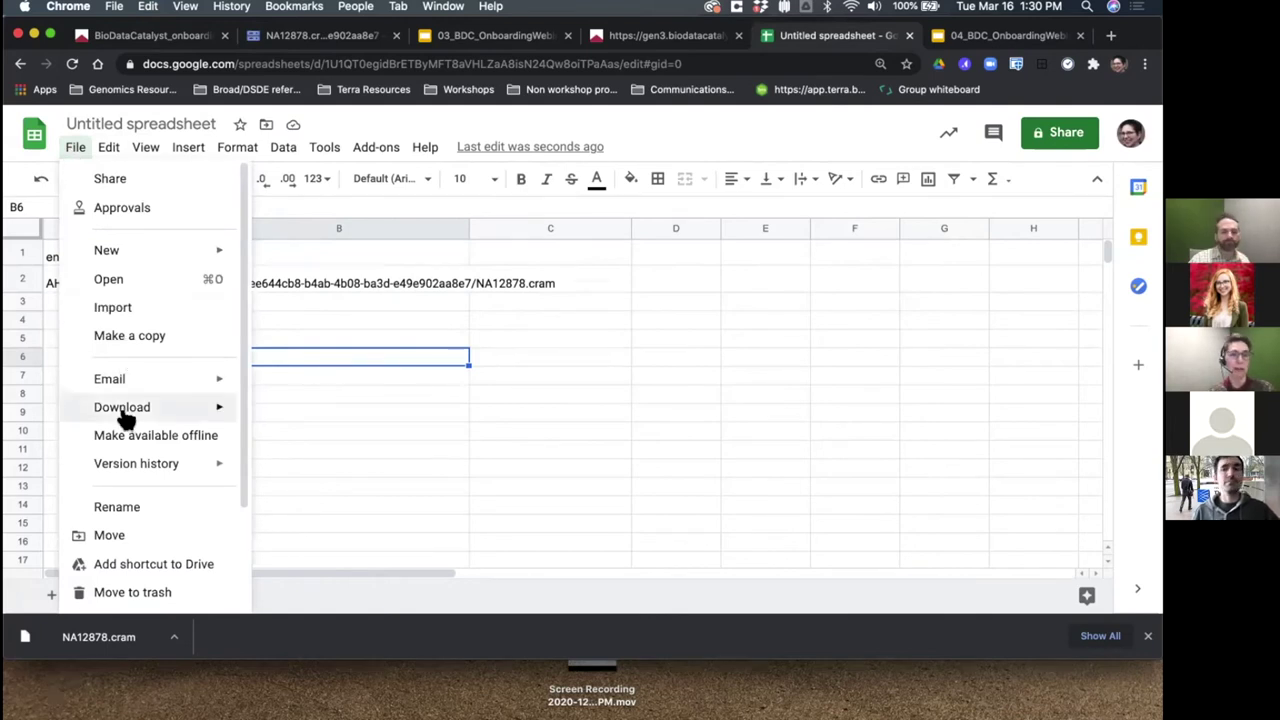
pyautogui.moveTo(124, 418)
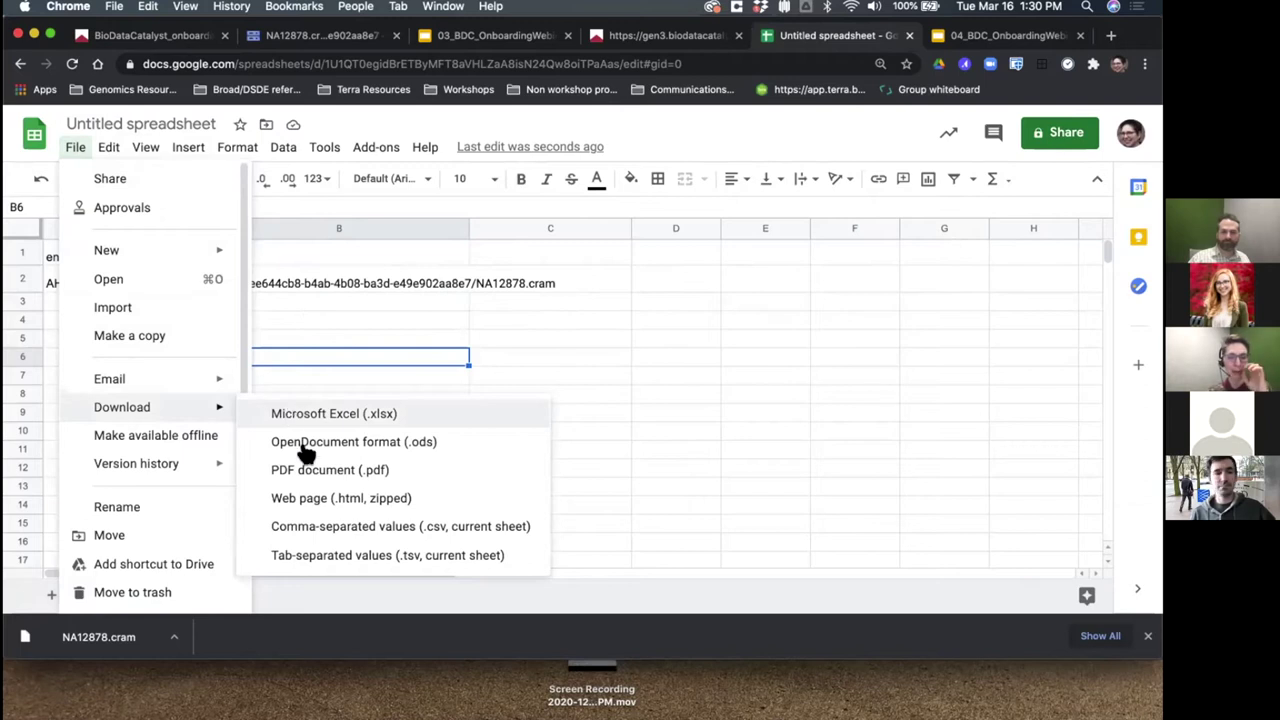
pyautogui.click(327, 555)
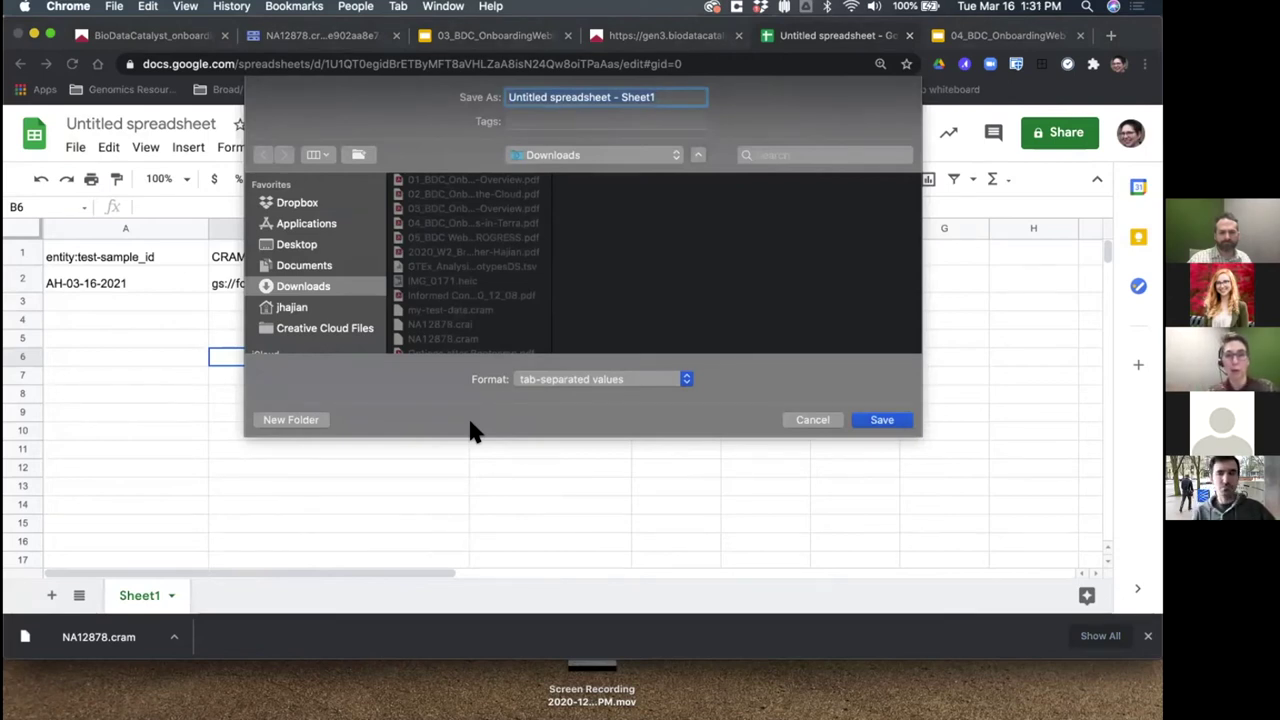
pyautogui.write('samp')
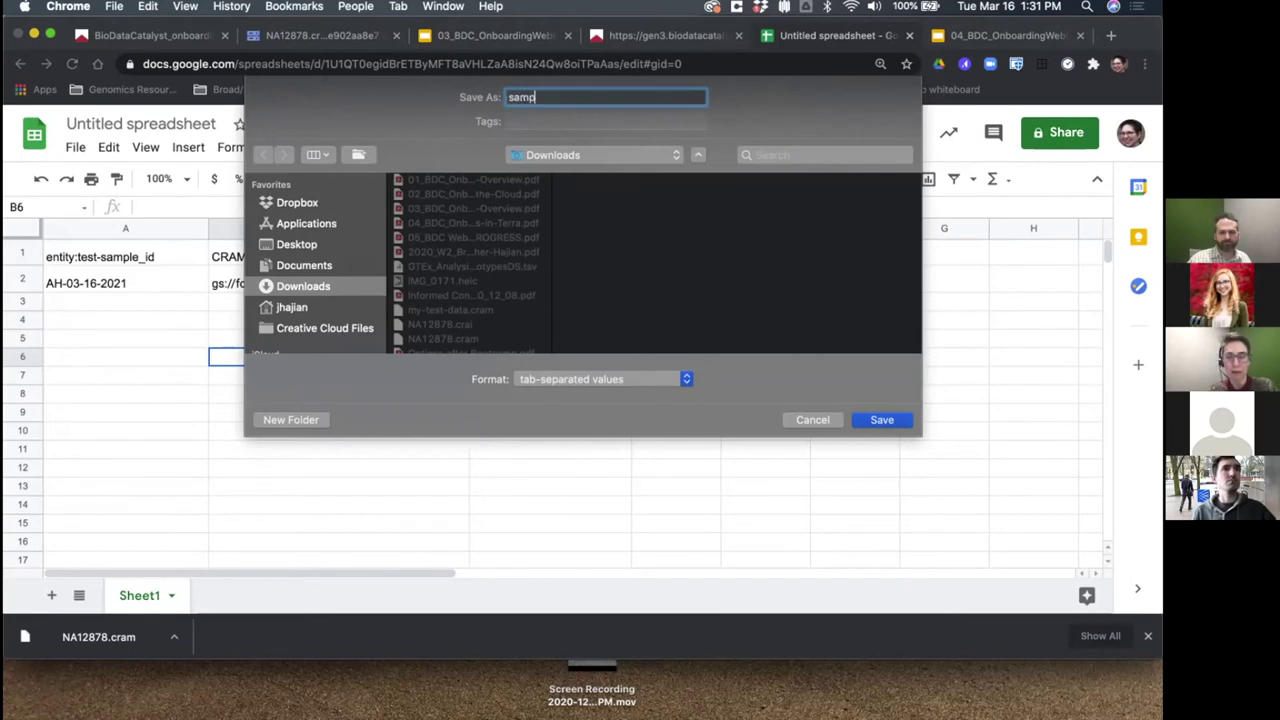
pyautogui.write('le')
pyautogui.press('BackSpace')
pyautogui.press('BackSpace')
pyautogui.press('BackSpace')
pyautogui.press('BackSpace')
pyautogui.press('BackSpace')
pyautogui.press('BackSpace')
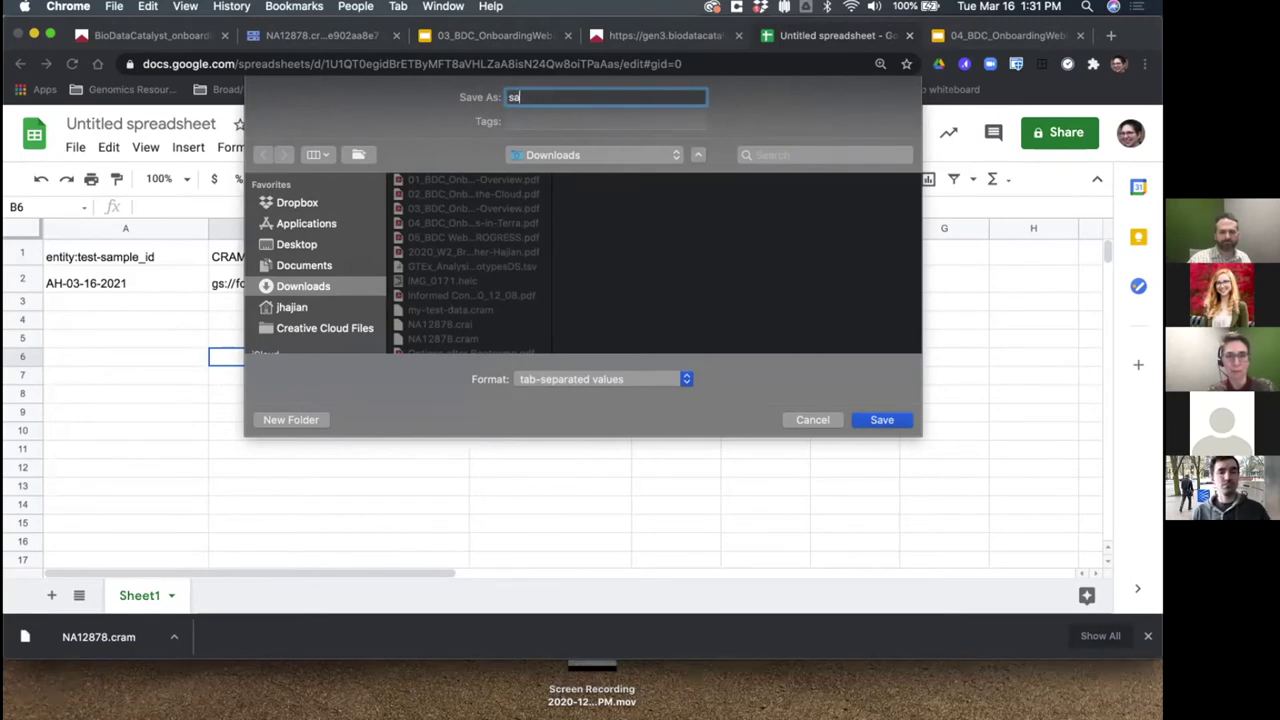
pyautogui.write('test-sample')
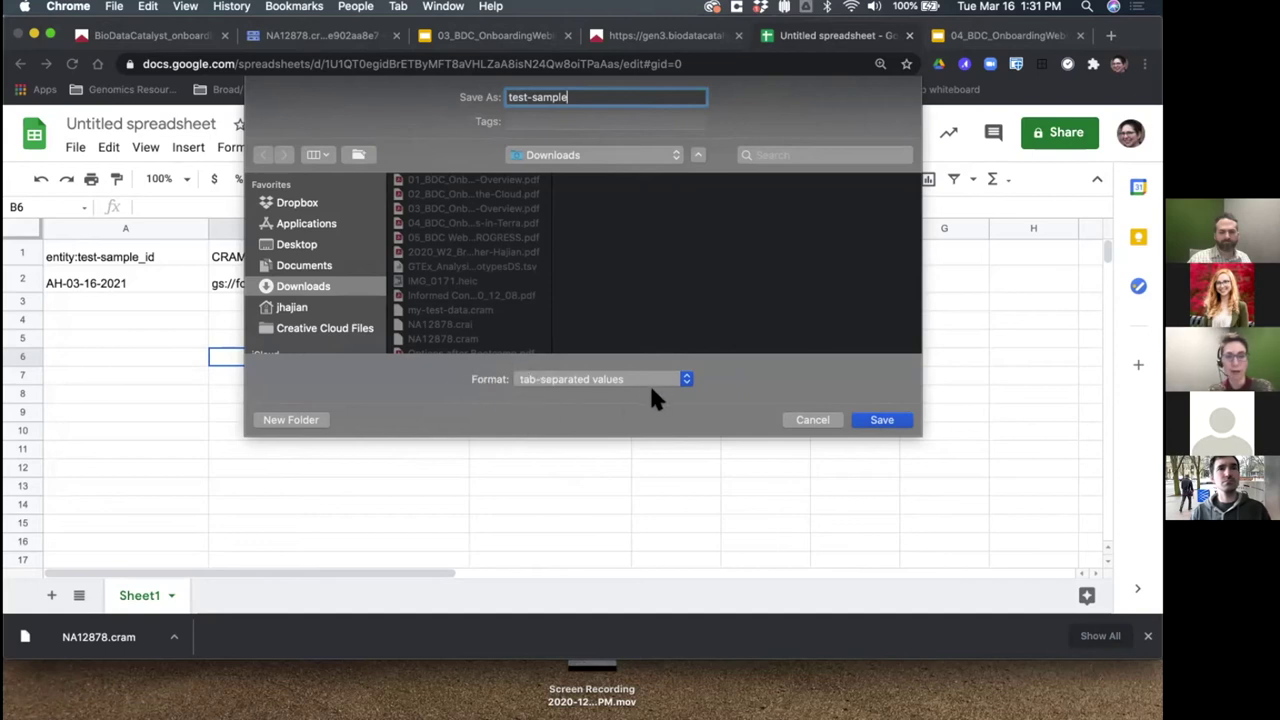
pyautogui.click(888, 420)
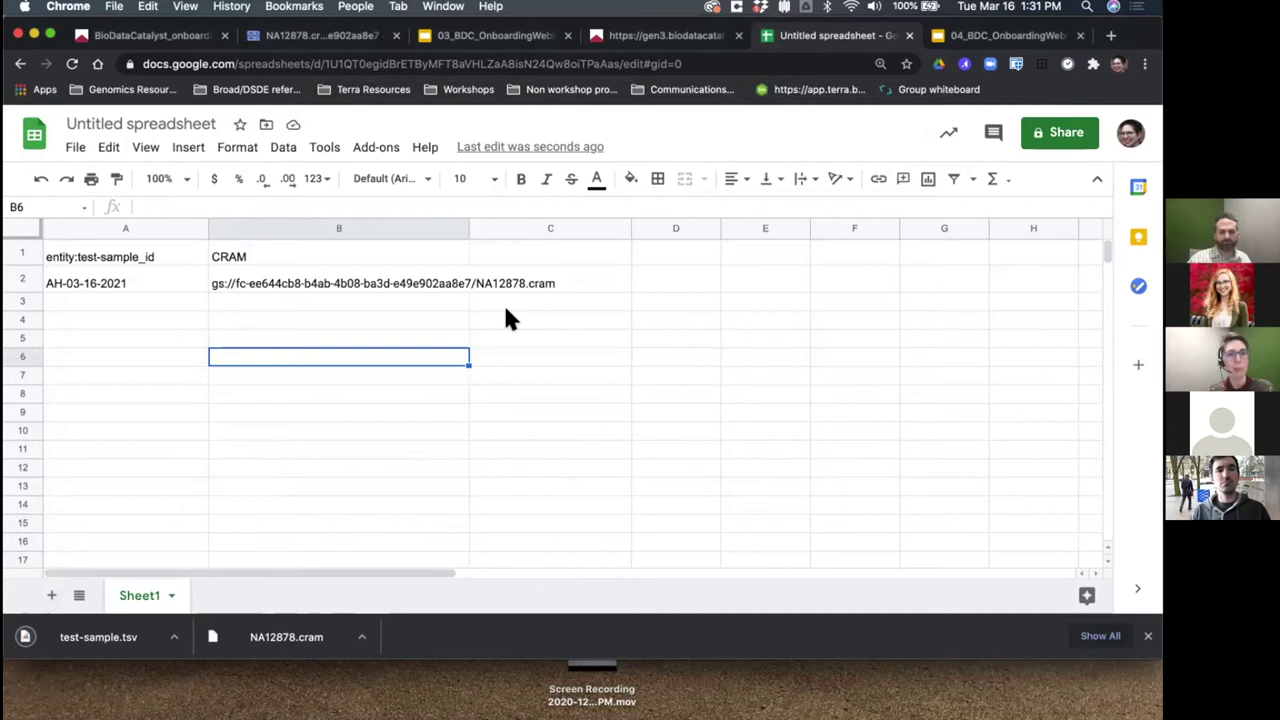
# Step: Switch to the Terra workspace's data and import test-sample.tsv from the Downloads folder as a table
pyautogui.click(158, 38)
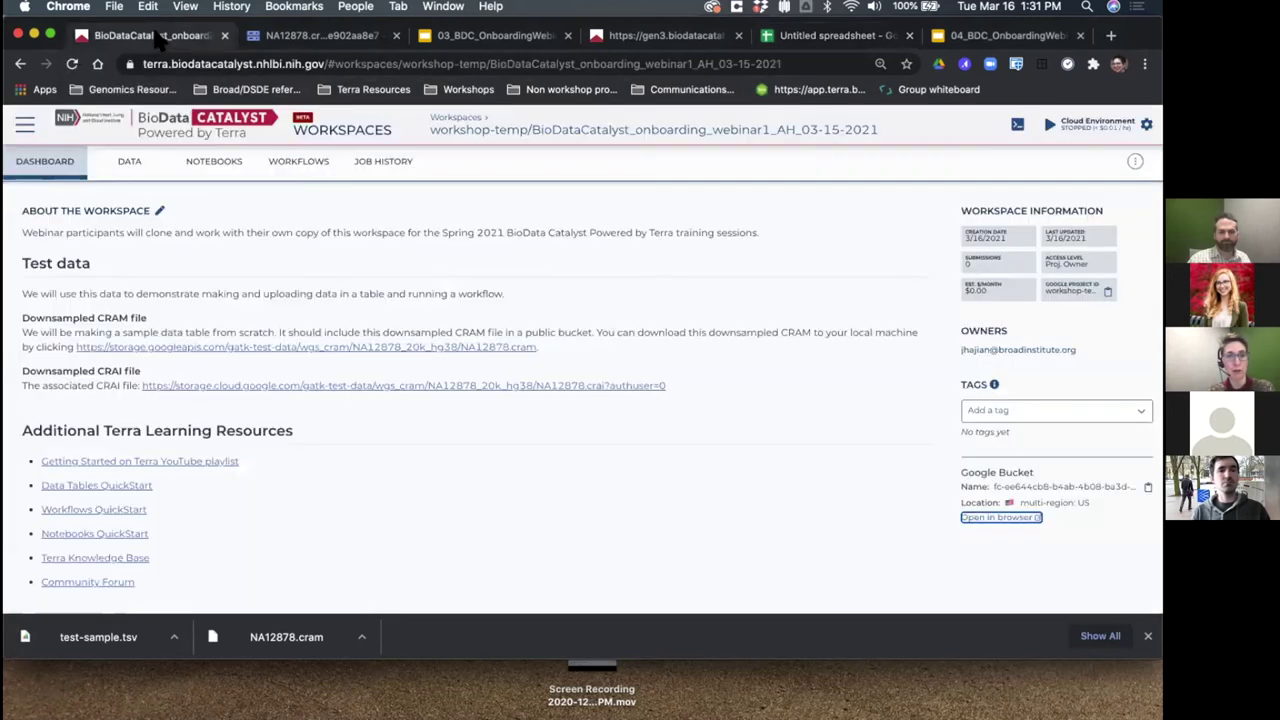
pyautogui.click(117, 164)
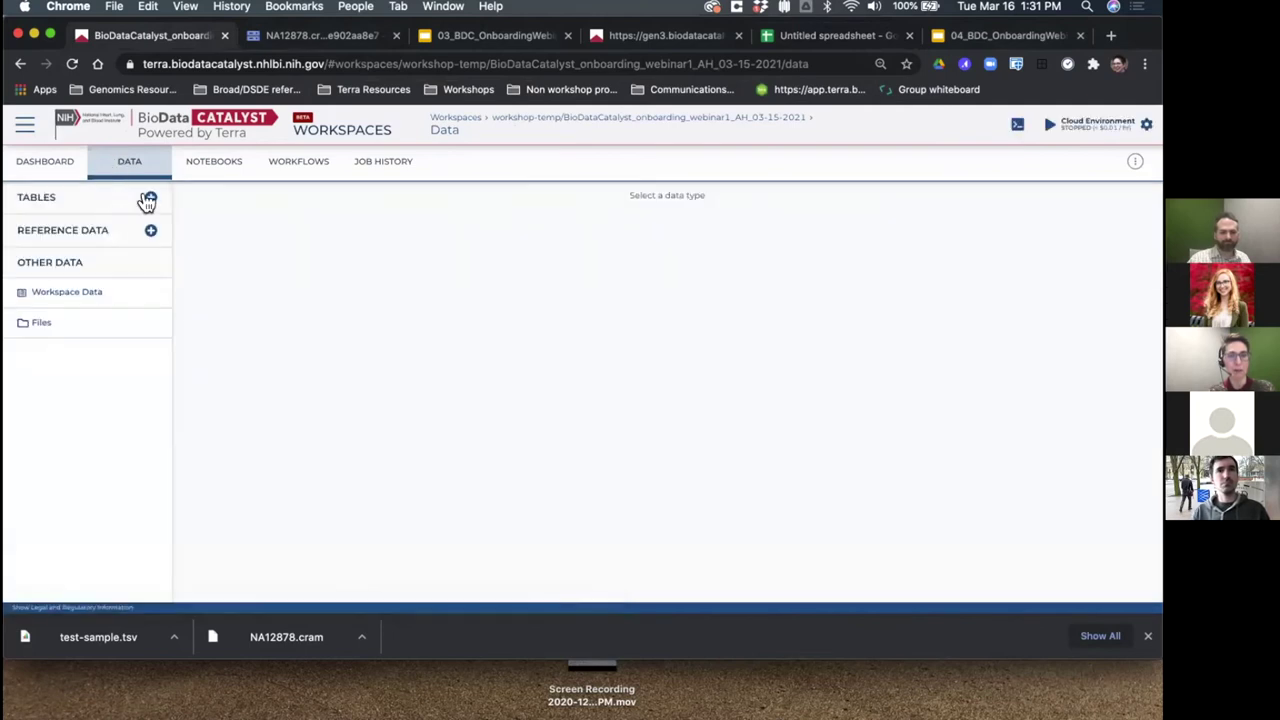
pyautogui.click(151, 198)
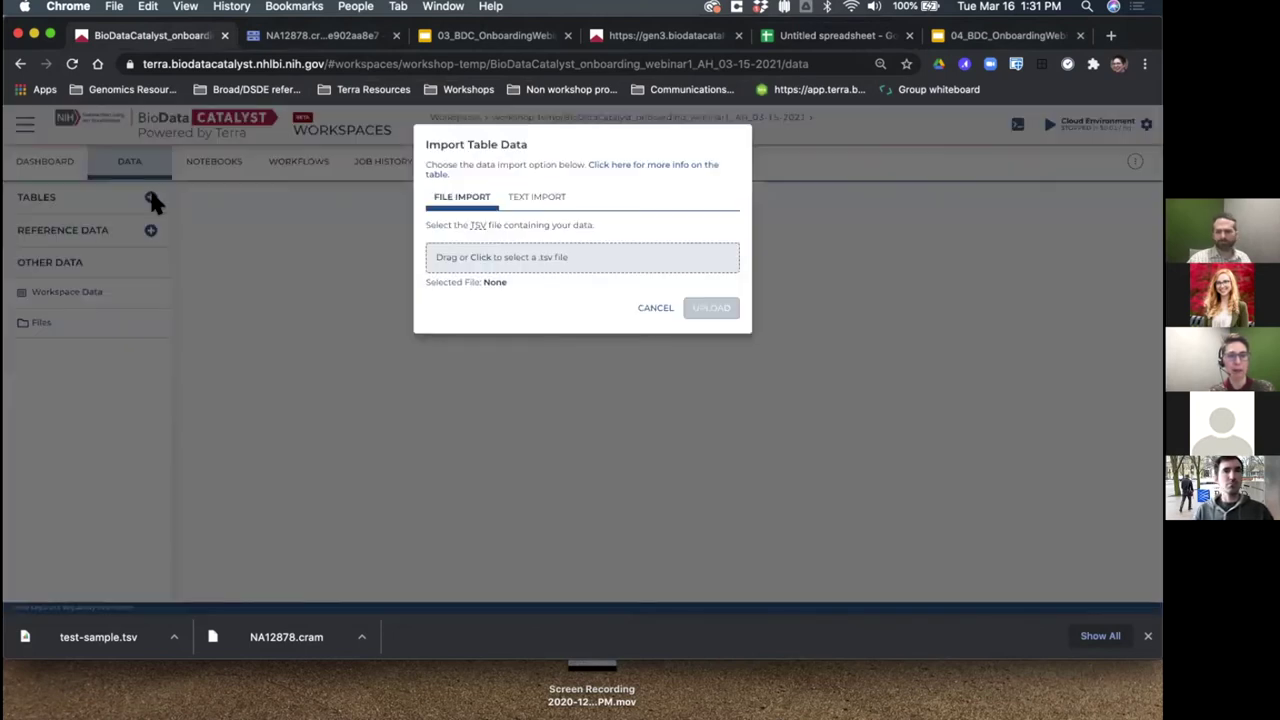
pyautogui.click(475, 258)
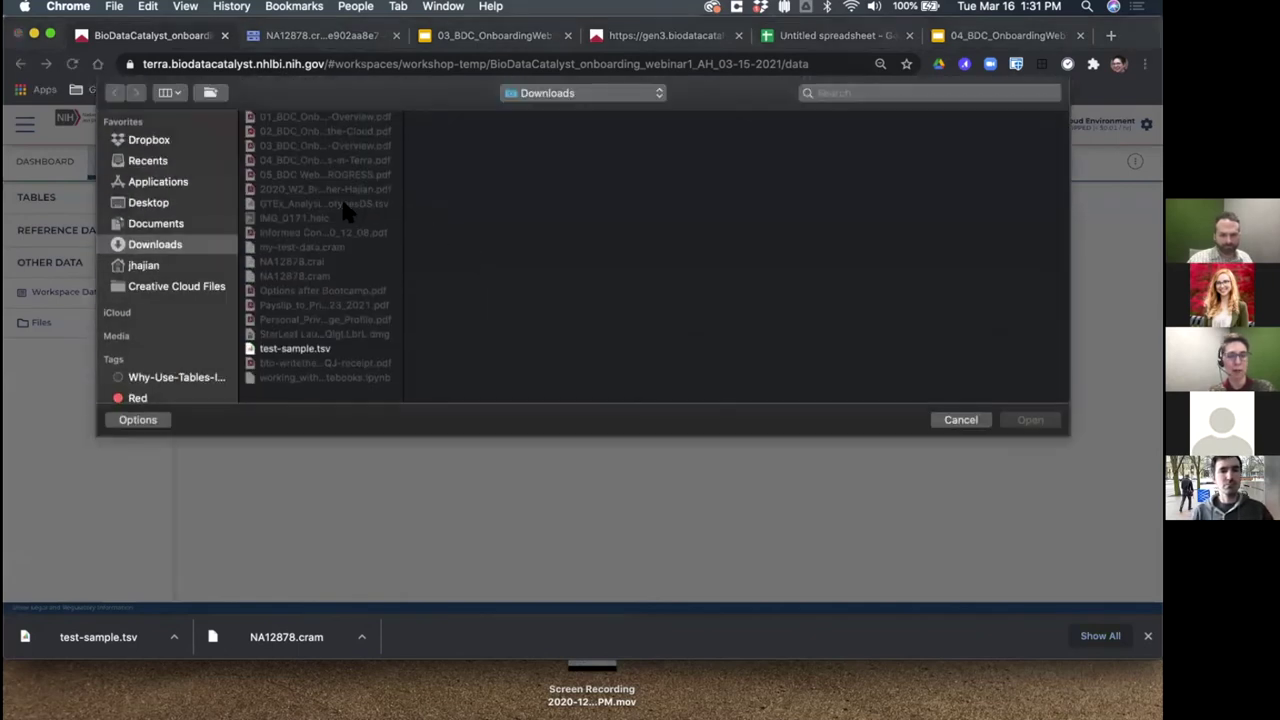
pyautogui.click(310, 352)
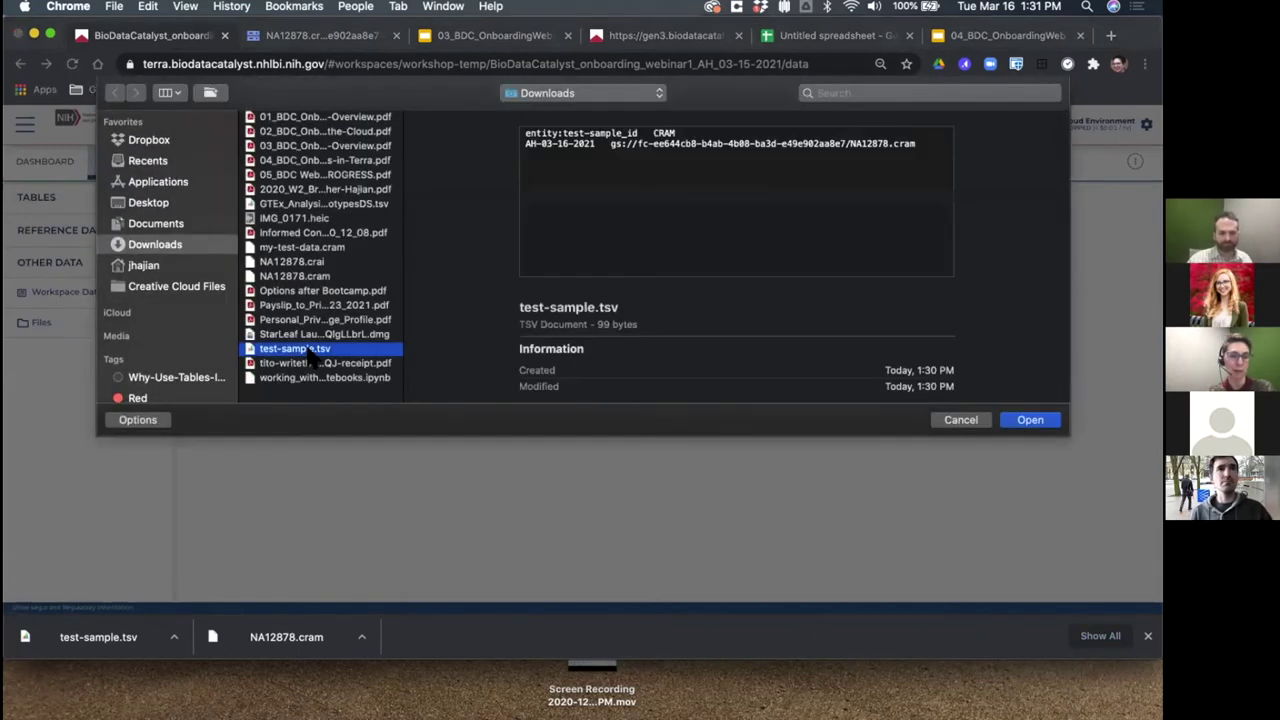
pyautogui.click(1032, 419)
pyautogui.click(712, 308)
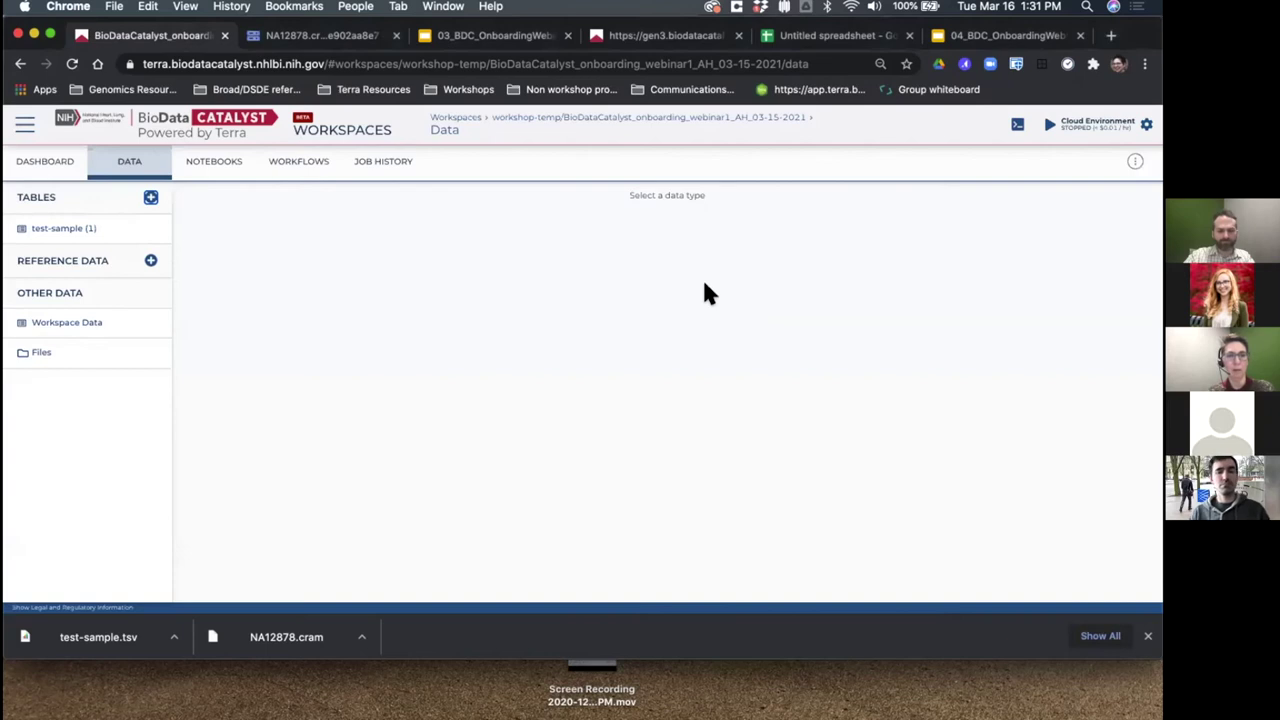
# Step: Open the imported test-sample table and widen its test-sample_id column
pyautogui.click(56, 231)
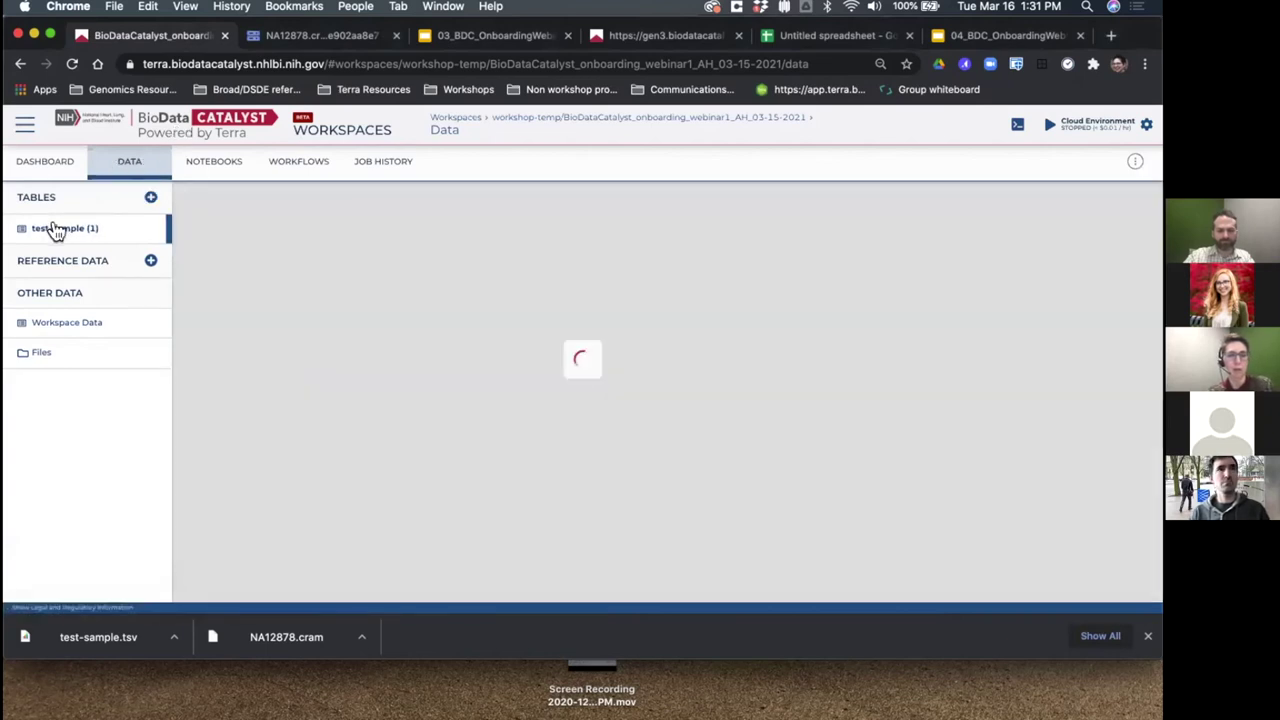
pyautogui.moveTo(301, 236); pyautogui.dragTo(326, 236)
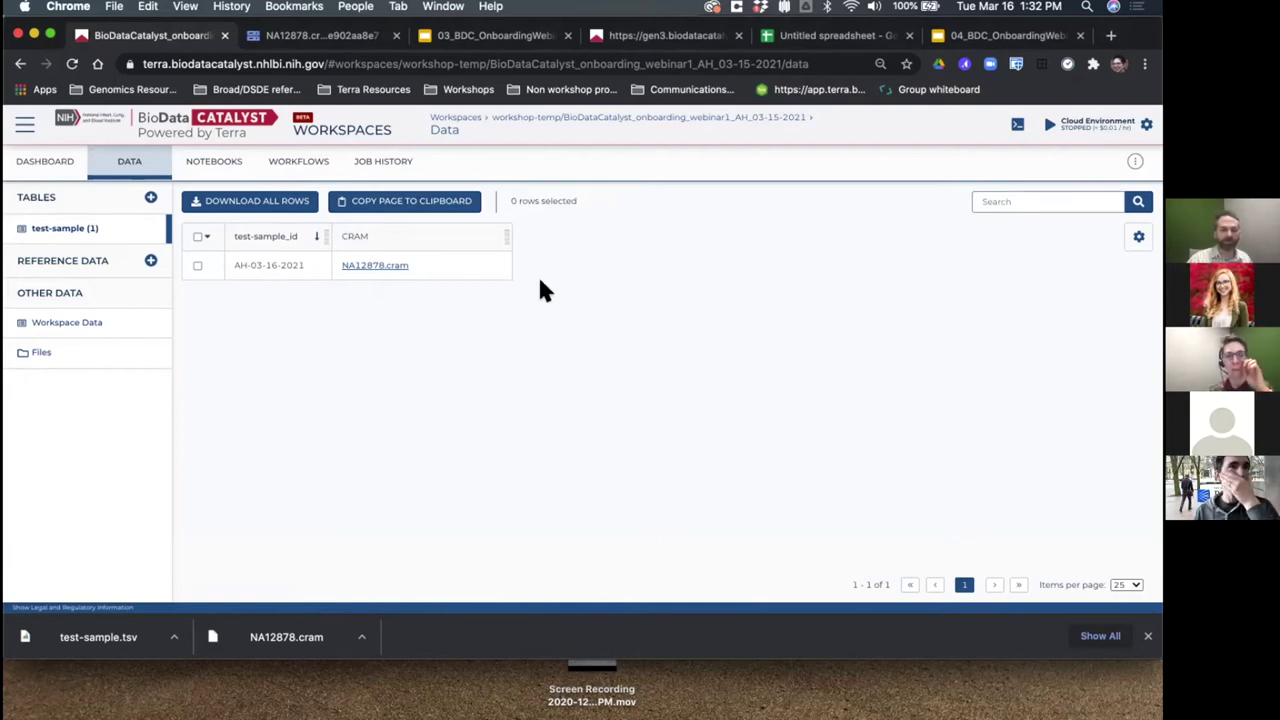
# Step: Reopen the workspace's Google bucket from the dashboard, close the older bucket tab, and view the object details of NA12878.cram
pyautogui.click(52, 166)
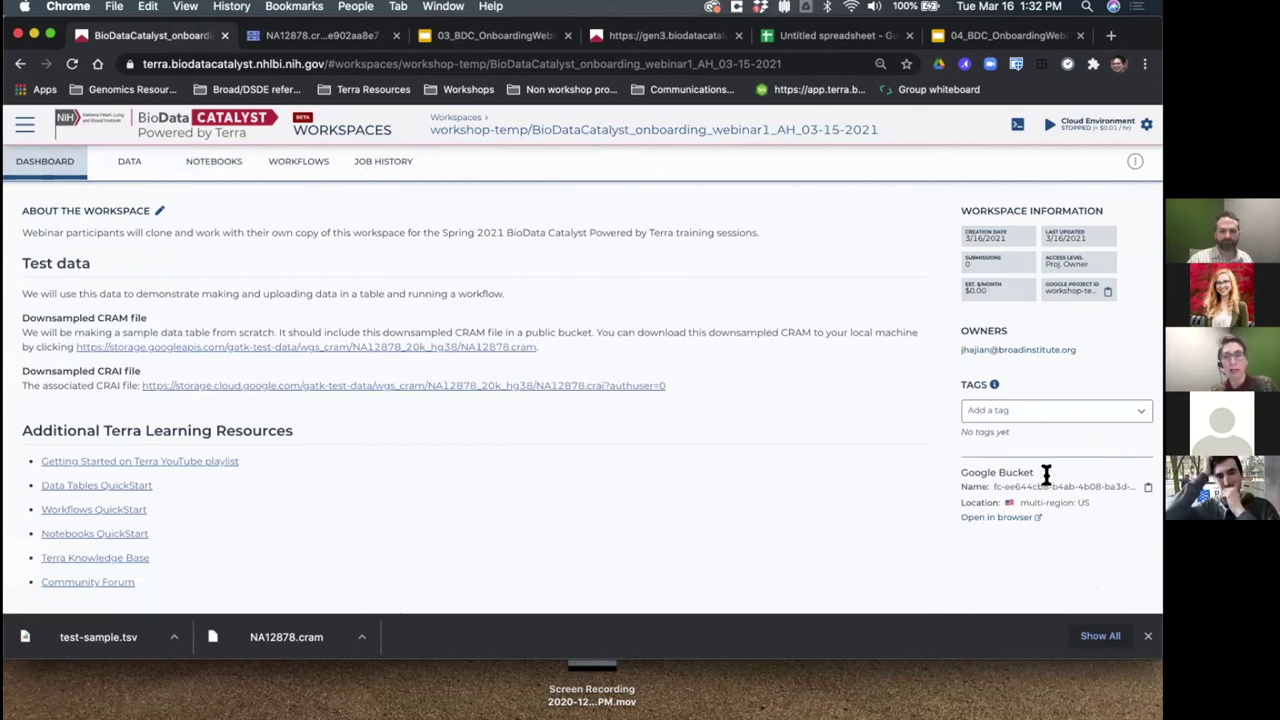
pyautogui.click(978, 520)
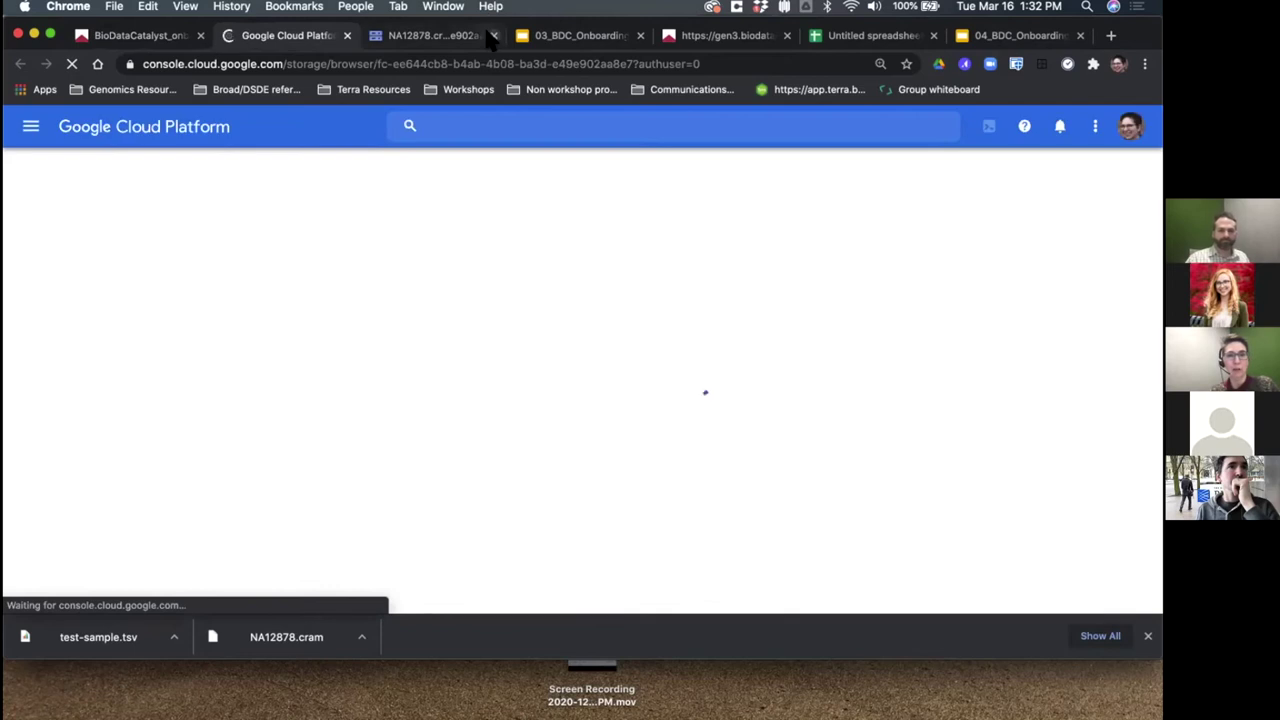
pyautogui.click(493, 35)
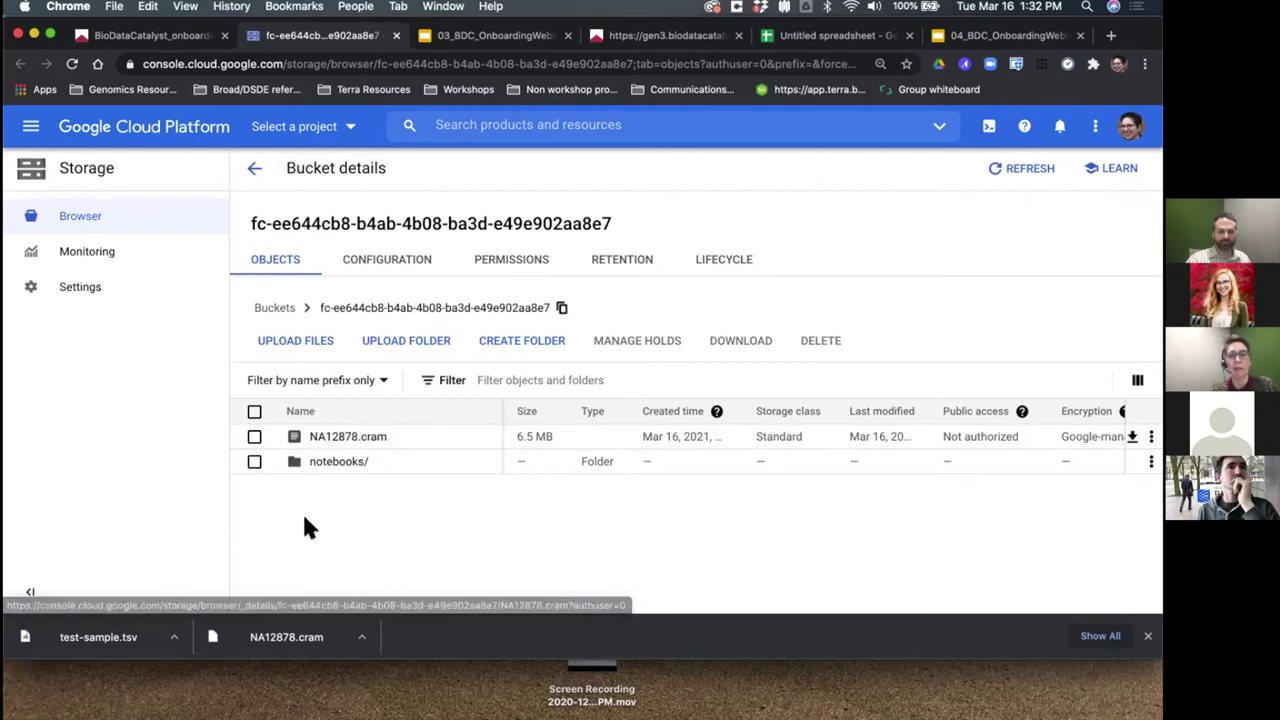
pyautogui.click(333, 441)
pyautogui.moveTo(382, 440)
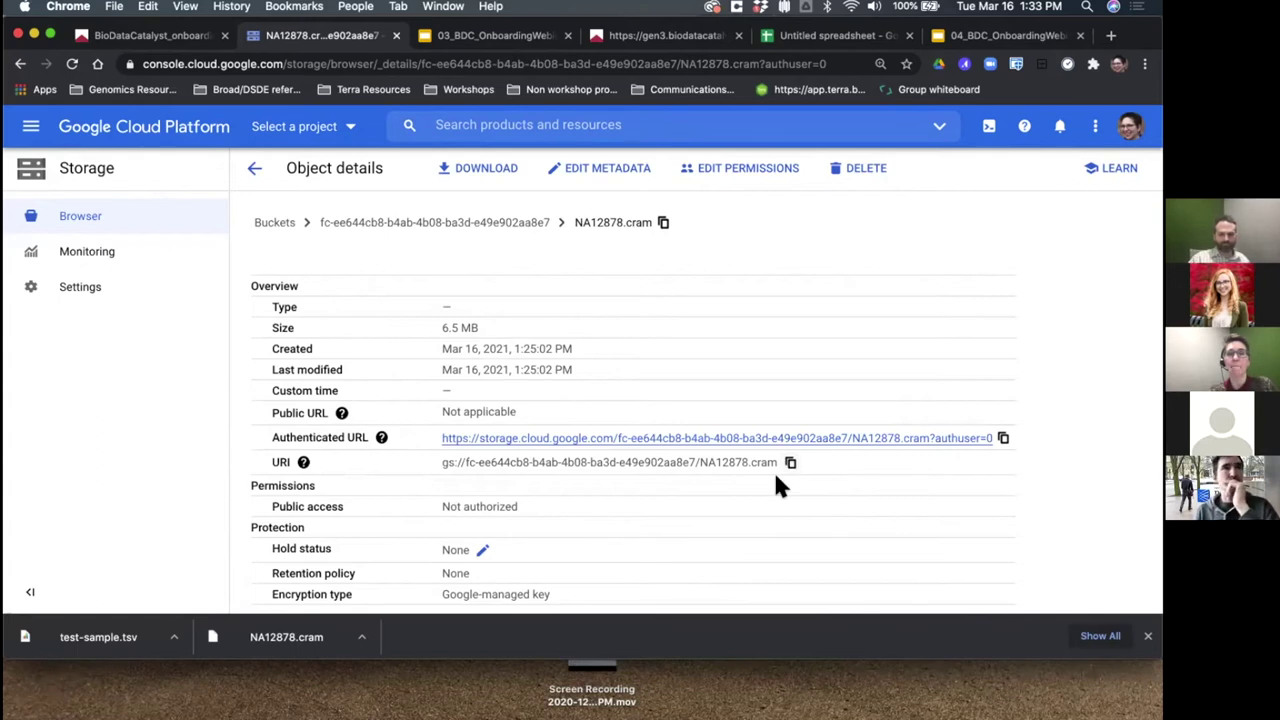
# Step: Return to the Terra workspace dashboard, then switch to the 03_BDC_OnboardingWebinar presentation
pyautogui.click(165, 36)
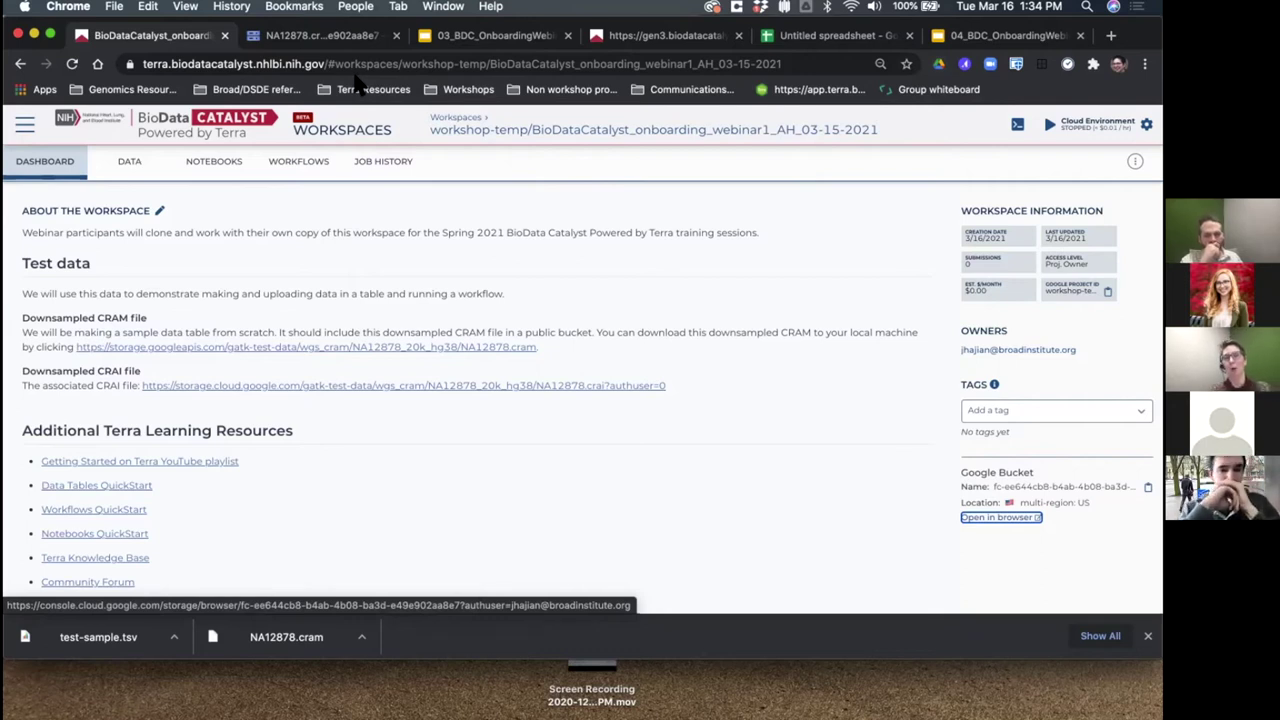
pyautogui.click(480, 45)
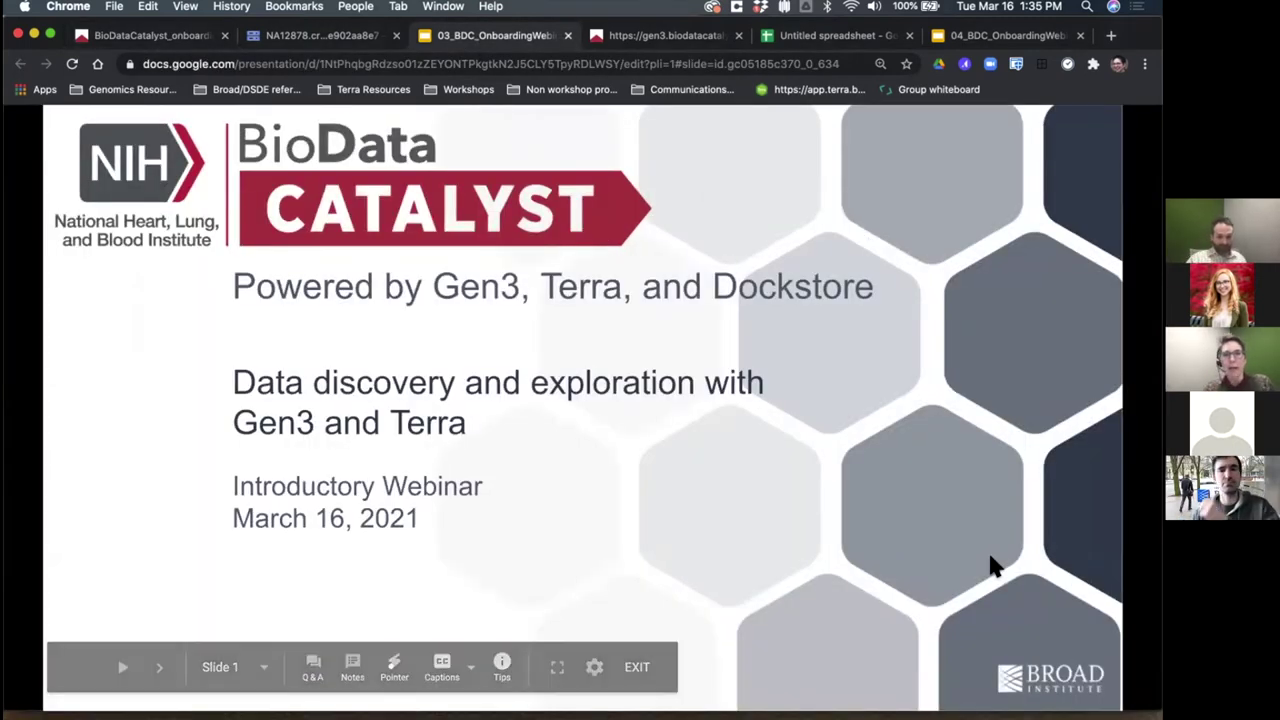
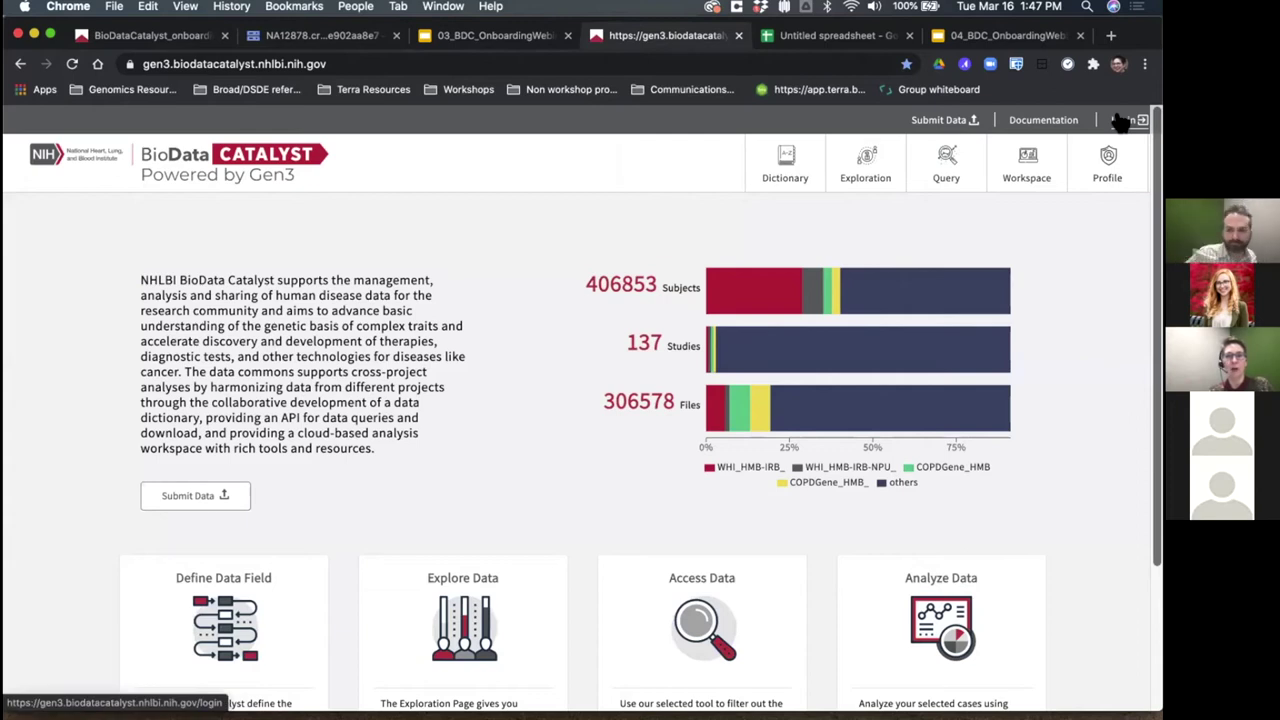
# Step: Log in to Gen3 through the BioData Catalyst Developer Login with the Broad Institute Google account
pyautogui.click(1122, 120)
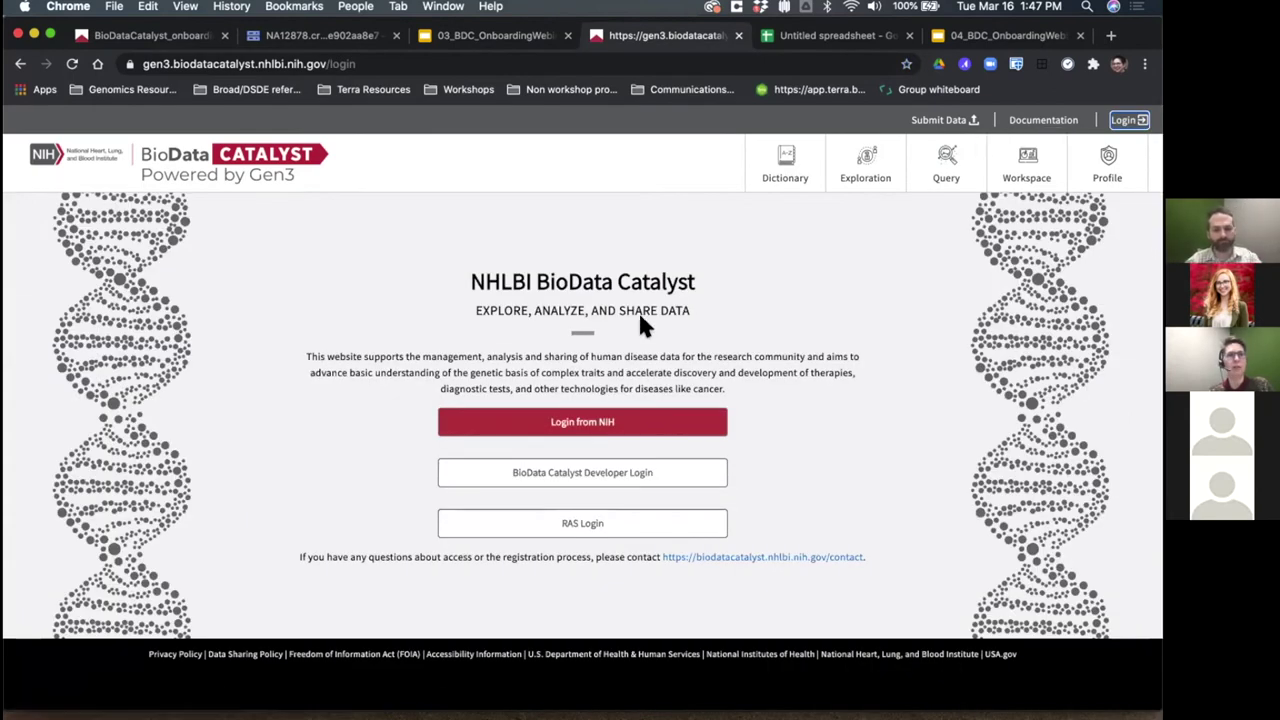
pyautogui.click(544, 479)
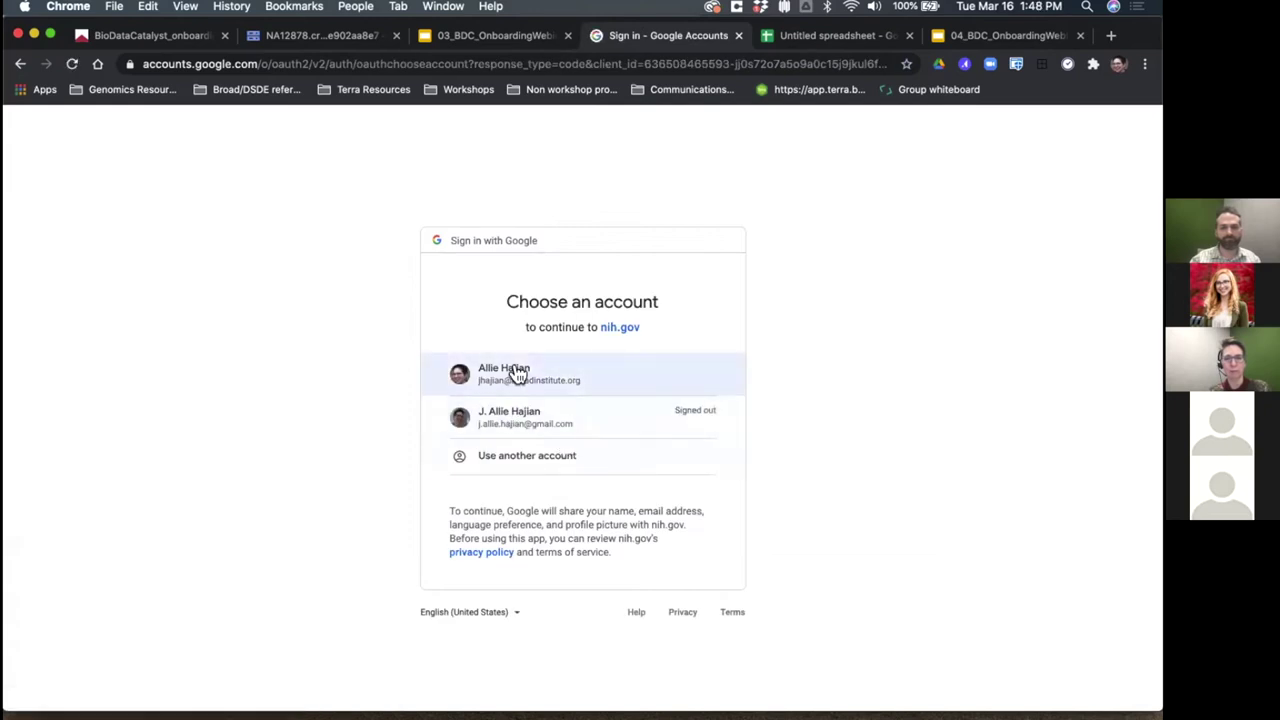
pyautogui.click(515, 370)
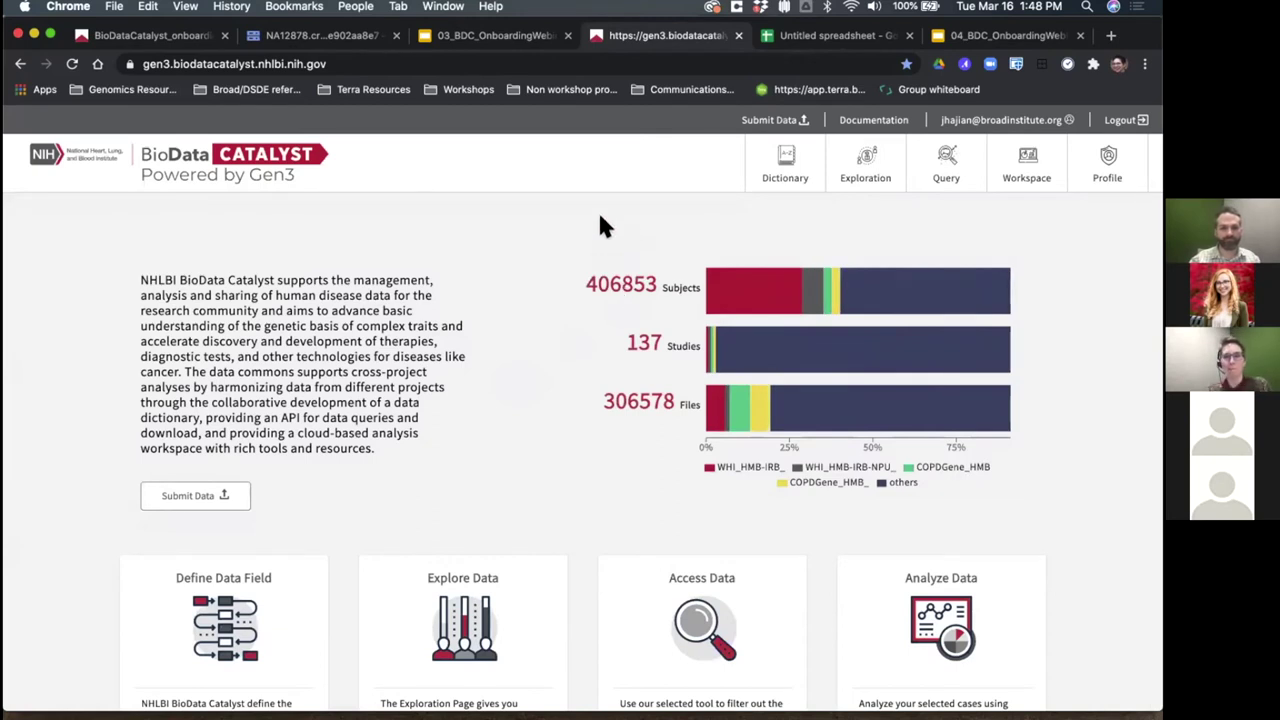
# Step: In the Terra user profile, link the NHLBI BioData Catalyst Framework Services account and authorize broad-prod for temporary Google credentials
pyautogui.click(174, 46)
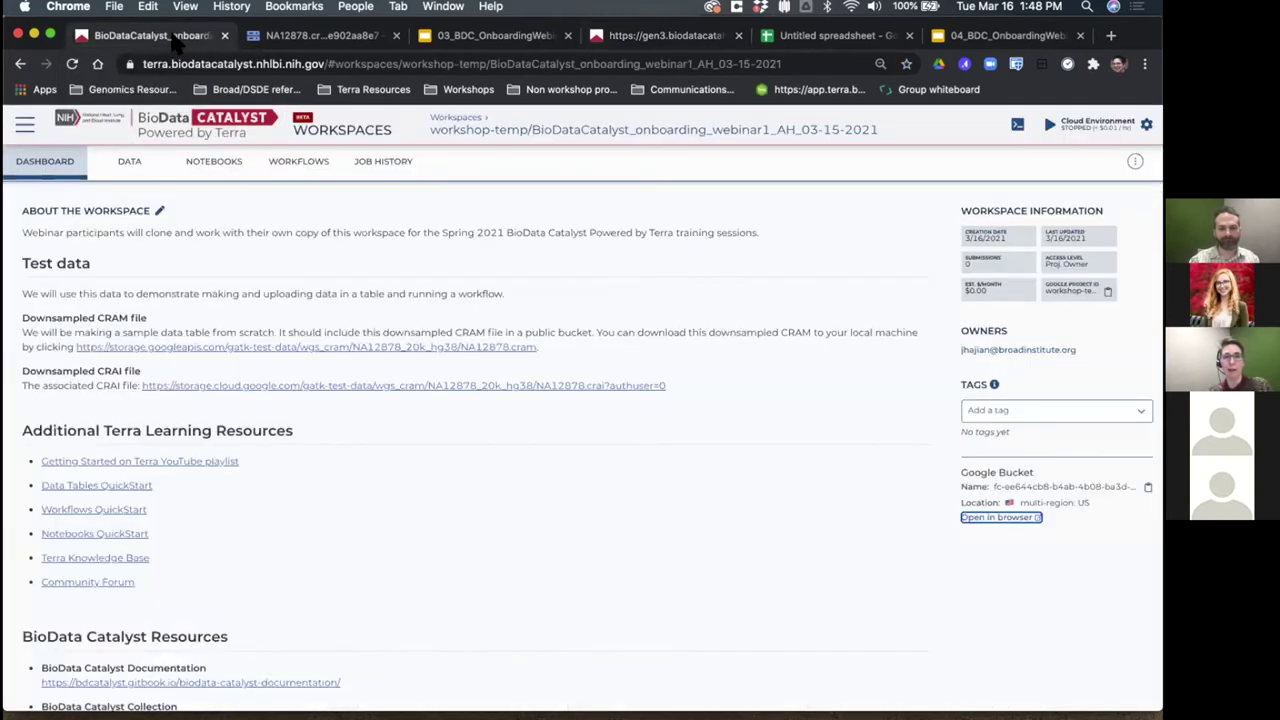
pyautogui.click(24, 126)
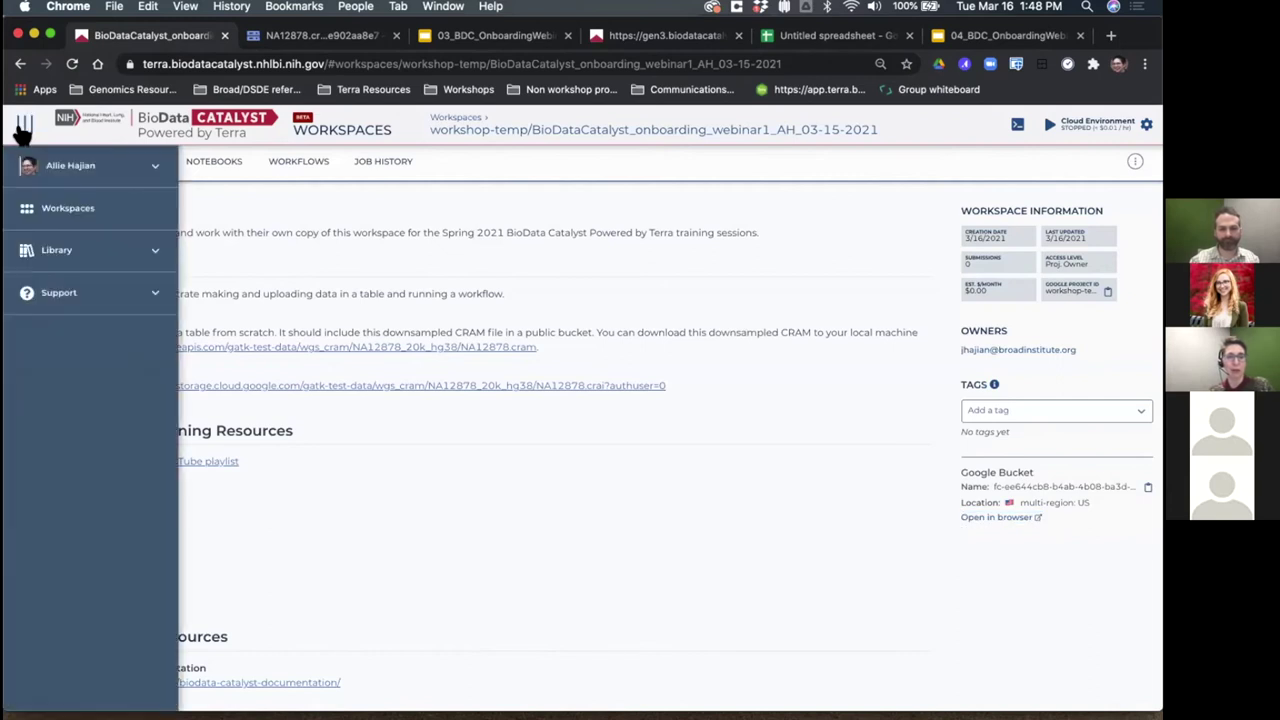
pyautogui.click(150, 167)
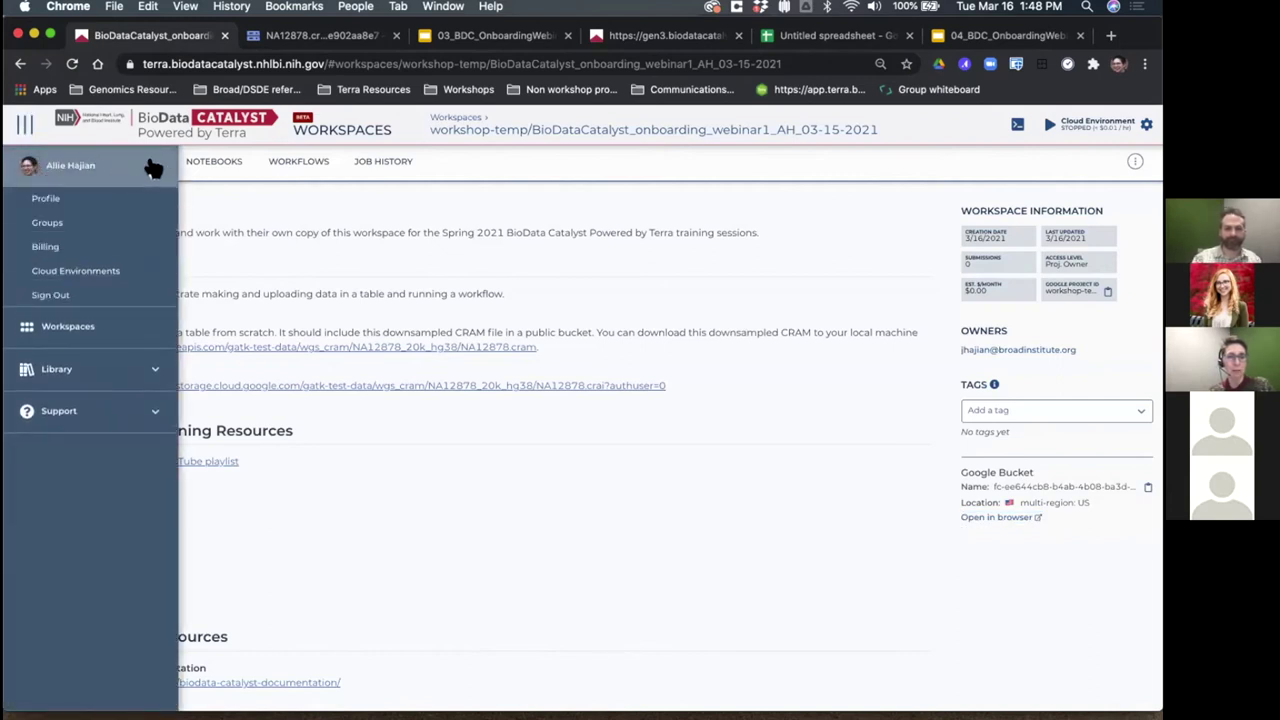
pyautogui.click(105, 197)
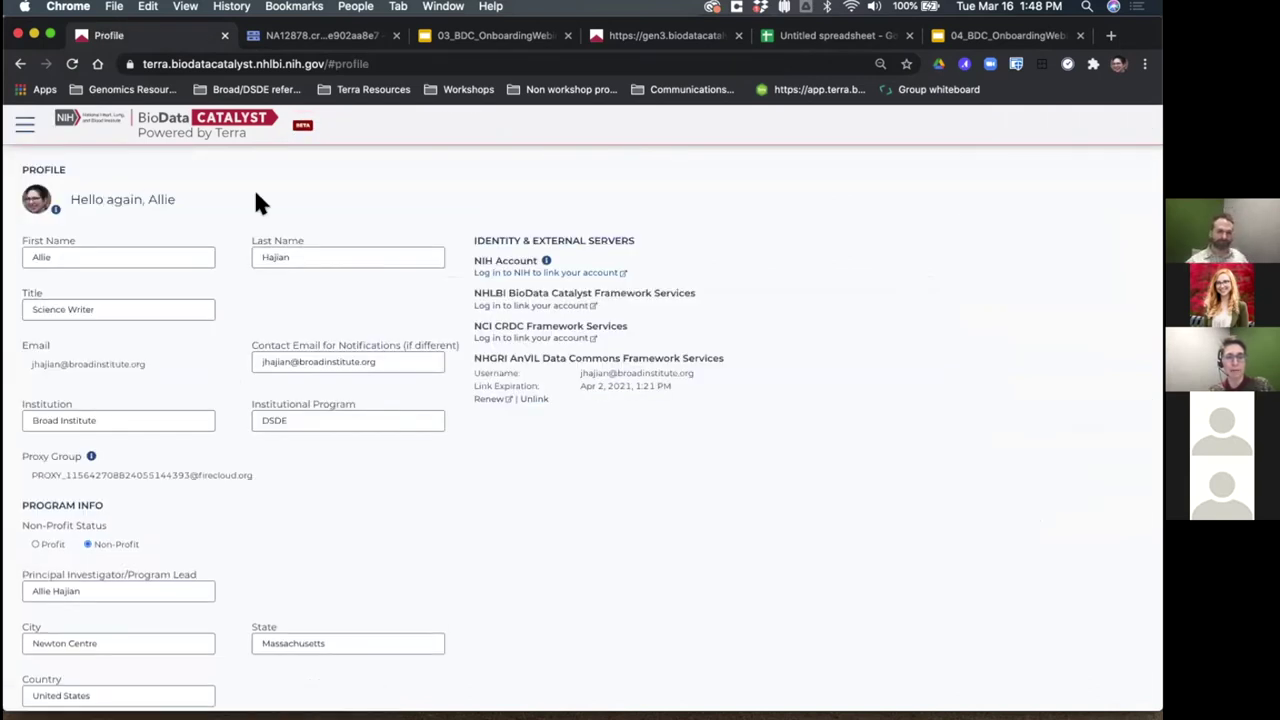
pyautogui.click(514, 305)
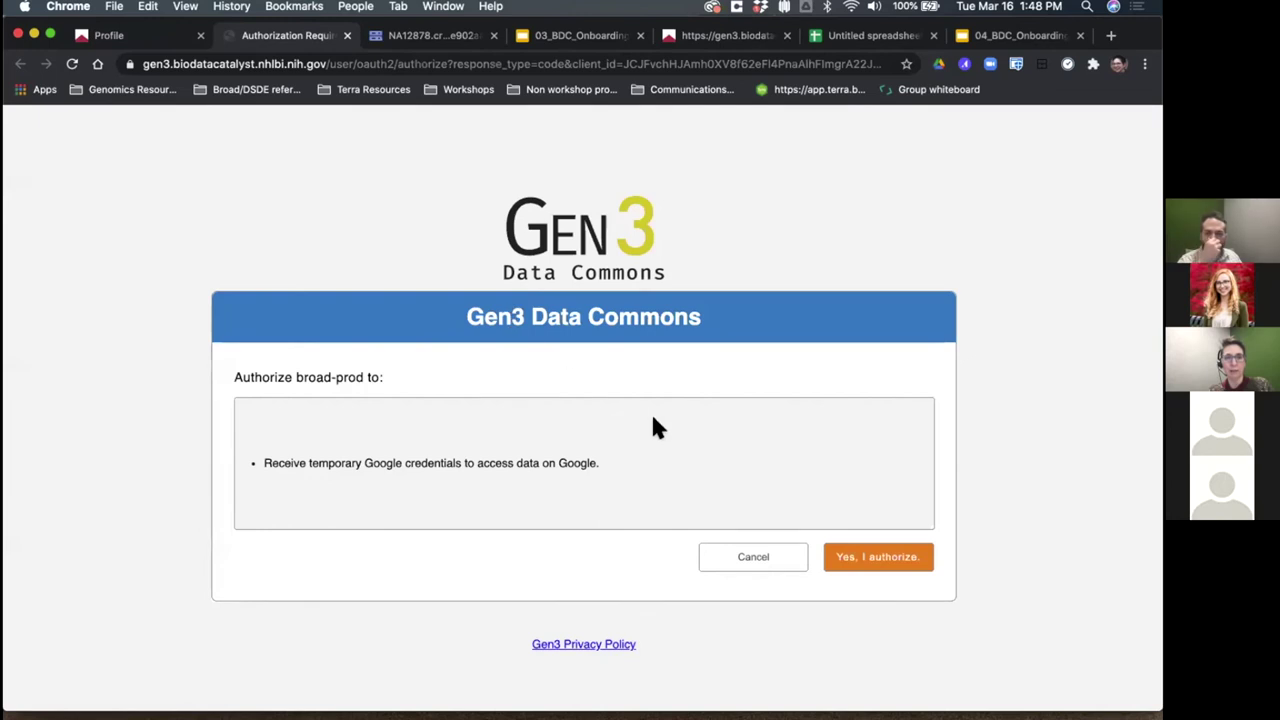
pyautogui.click(878, 564)
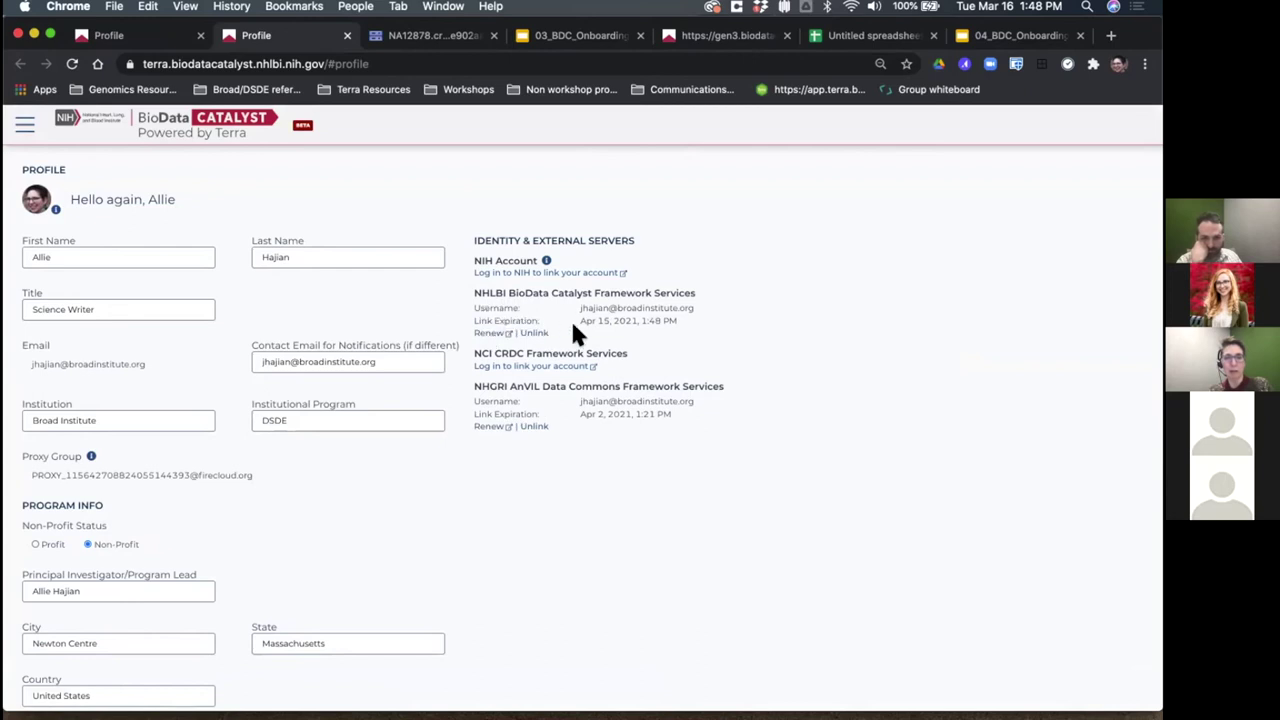
# Step: Close the extra Profile tab and return to the onboarding webinar workspace dashboard
pyautogui.click(346, 36)
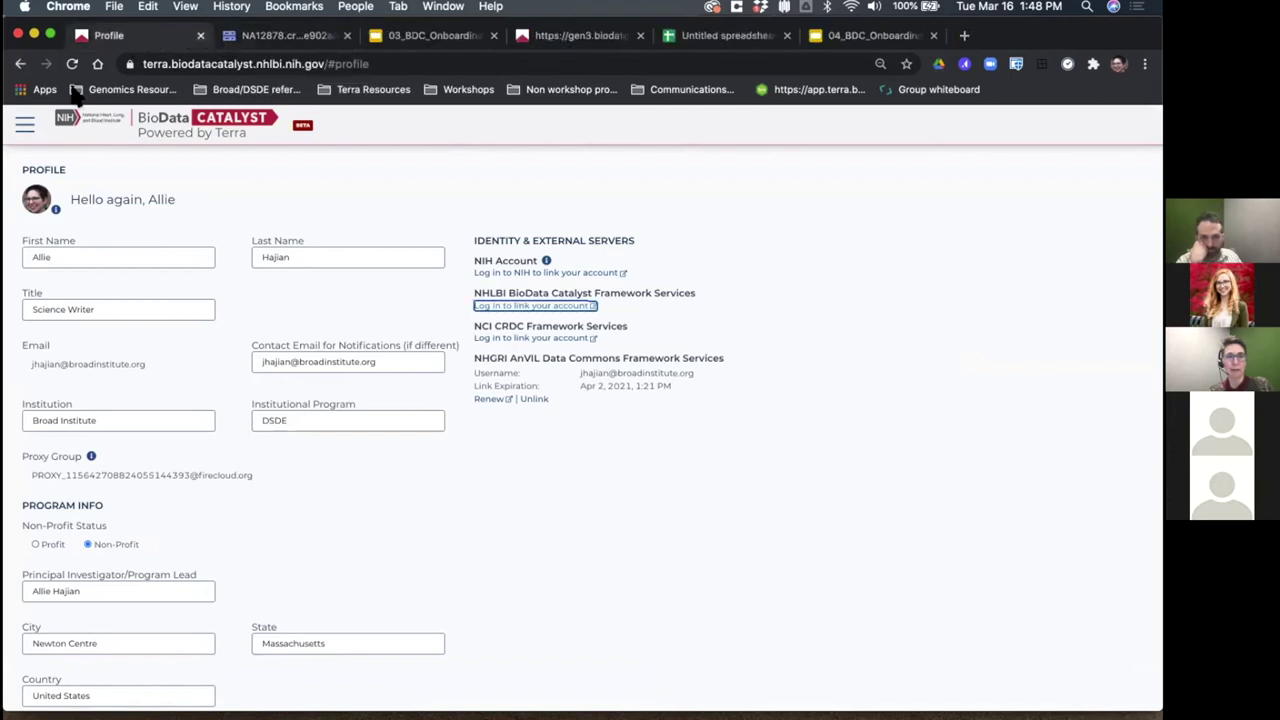
pyautogui.click(25, 124)
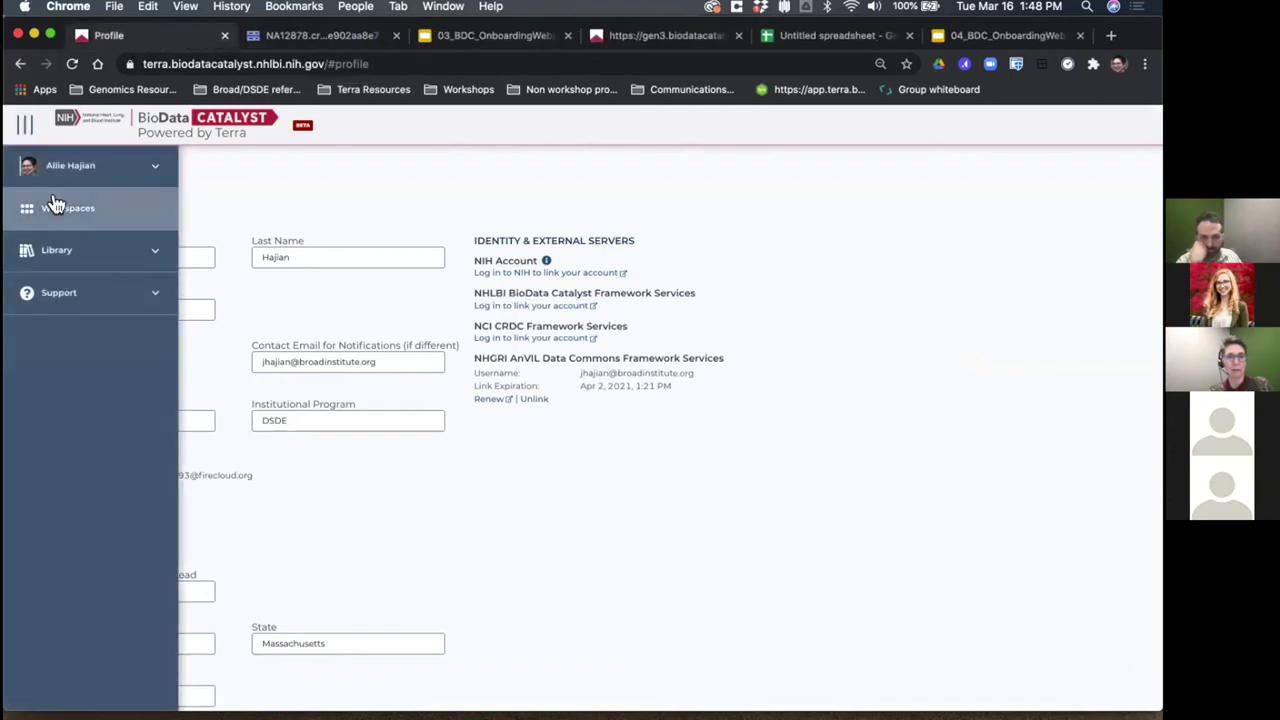
pyautogui.click(20, 63)
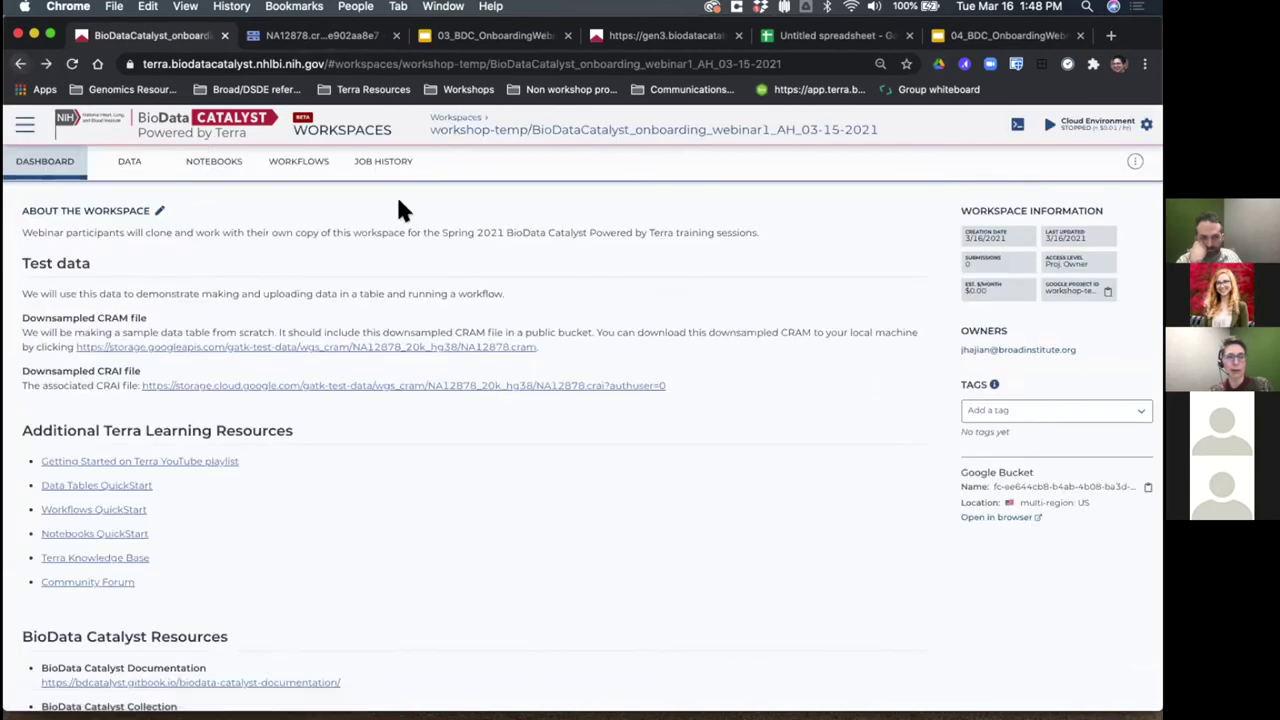
# Step: Switch to Gen3 and examine the data dictionary as an enlarged graph of its nodes and links
pyautogui.click(680, 38)
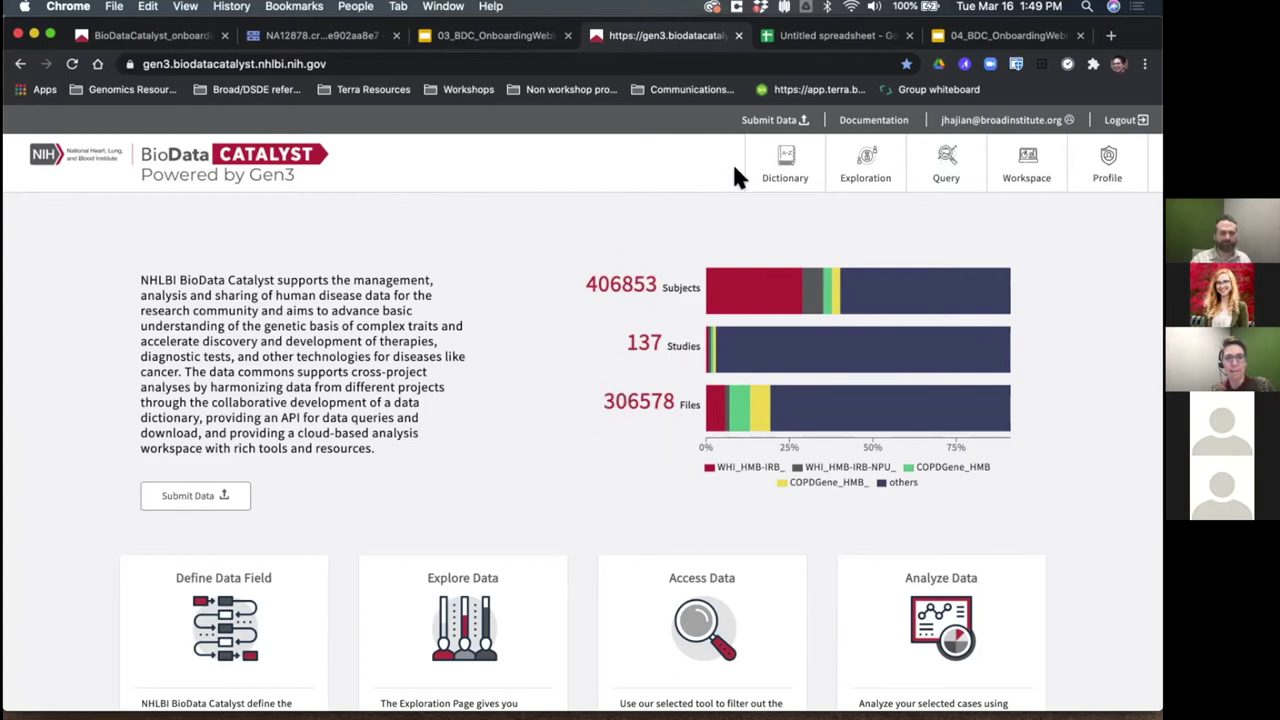
pyautogui.click(785, 166)
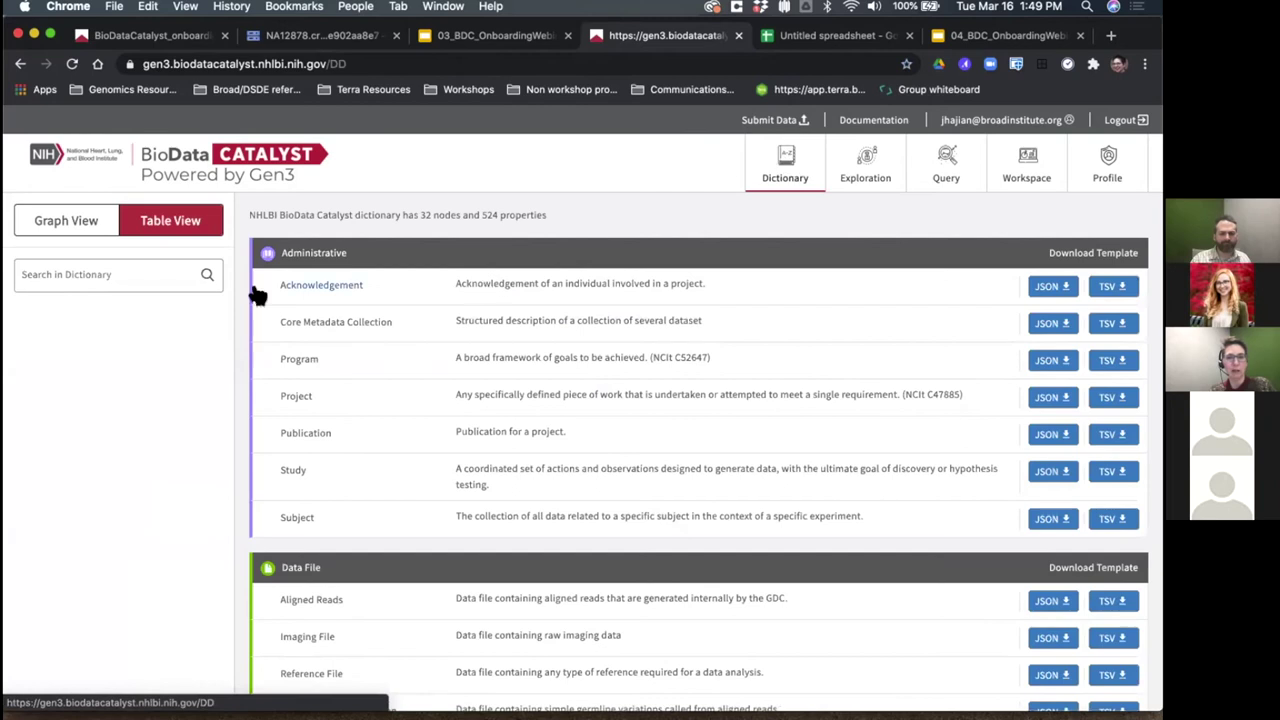
pyautogui.click(84, 222)
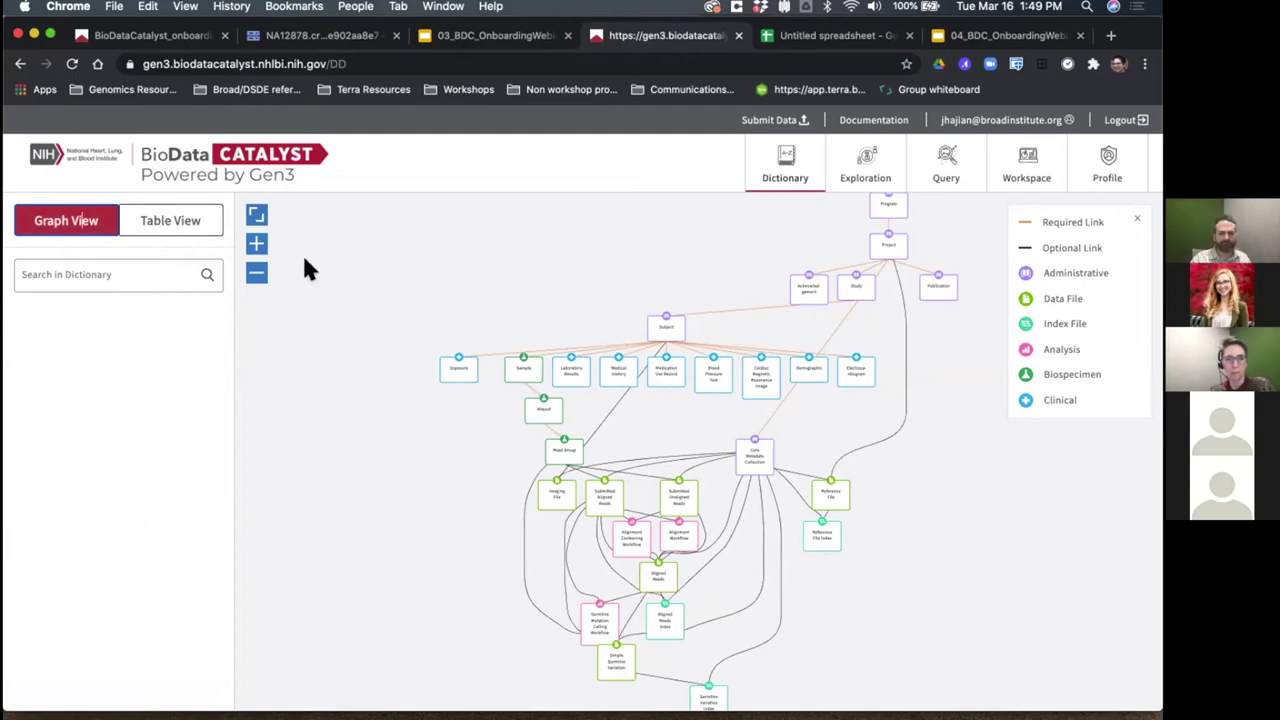
pyautogui.click(251, 245)
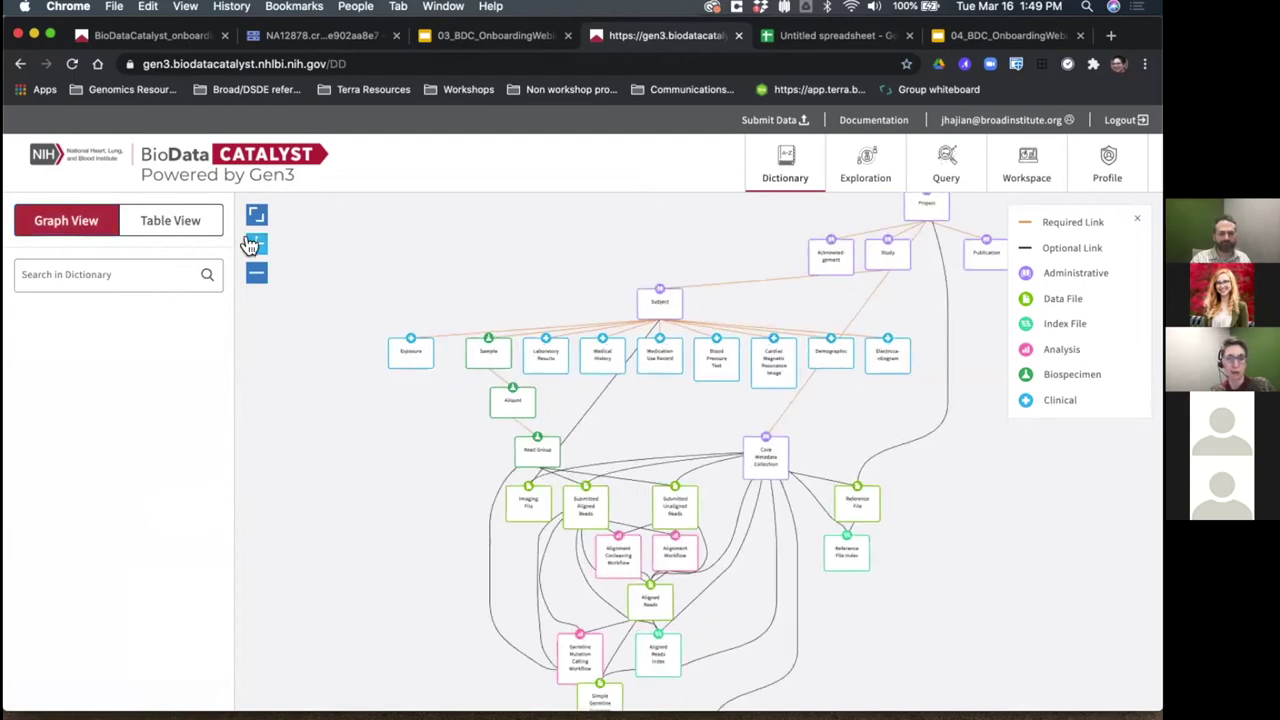
pyautogui.click(251, 245)
pyautogui.click(251, 245)
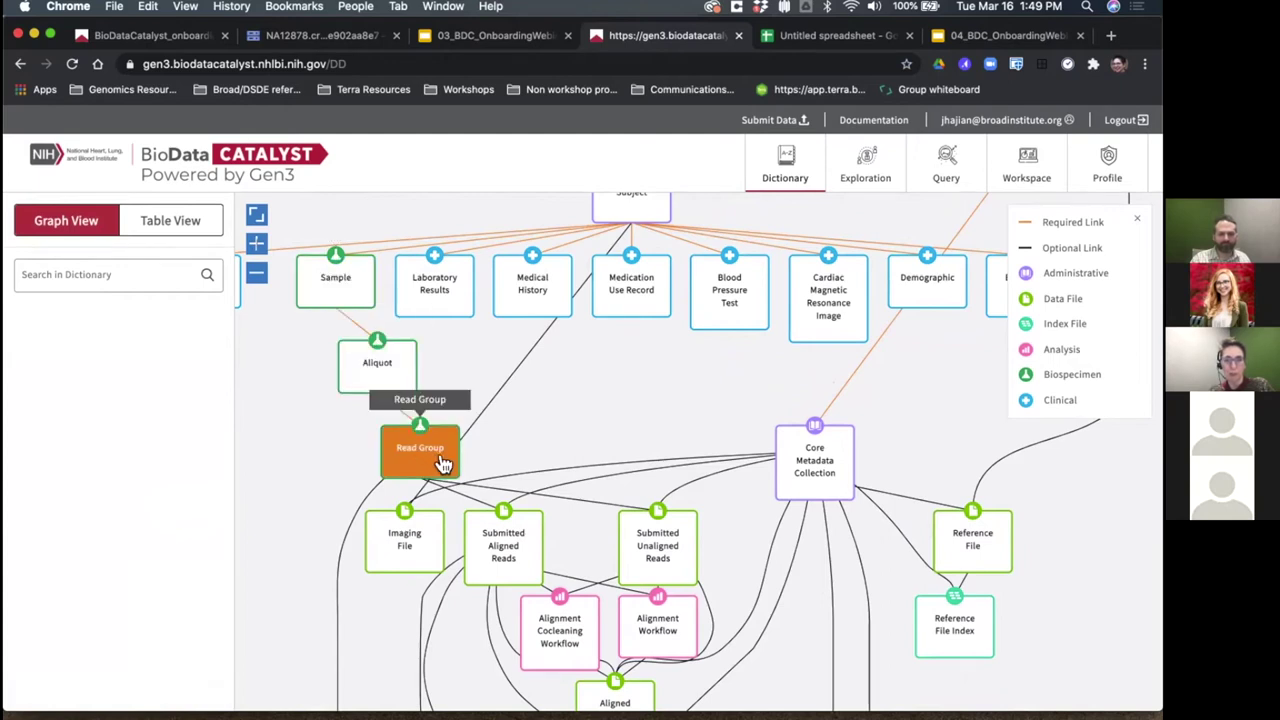
# Step: Review the property list of the Submitted Unaligned Reads node, then close it and clear the node selection
pyautogui.click(660, 522)
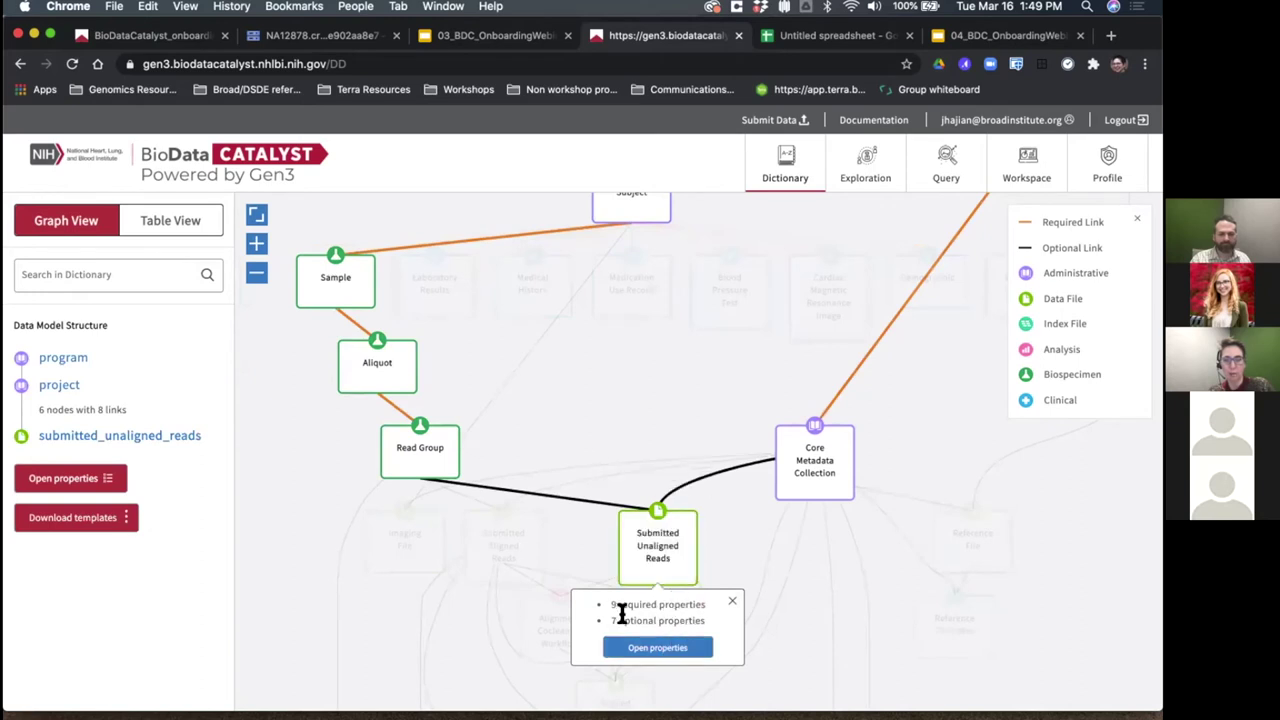
pyautogui.click(676, 648)
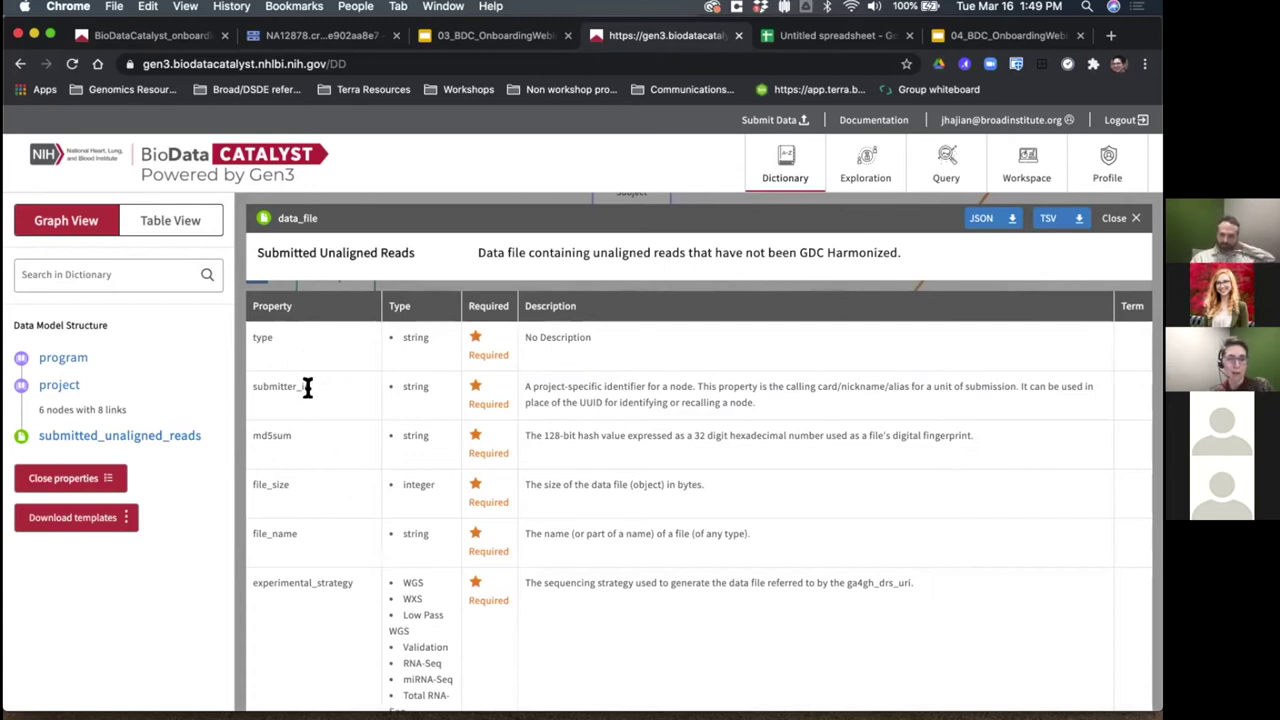
pyautogui.scroll(-5, 297, 462)
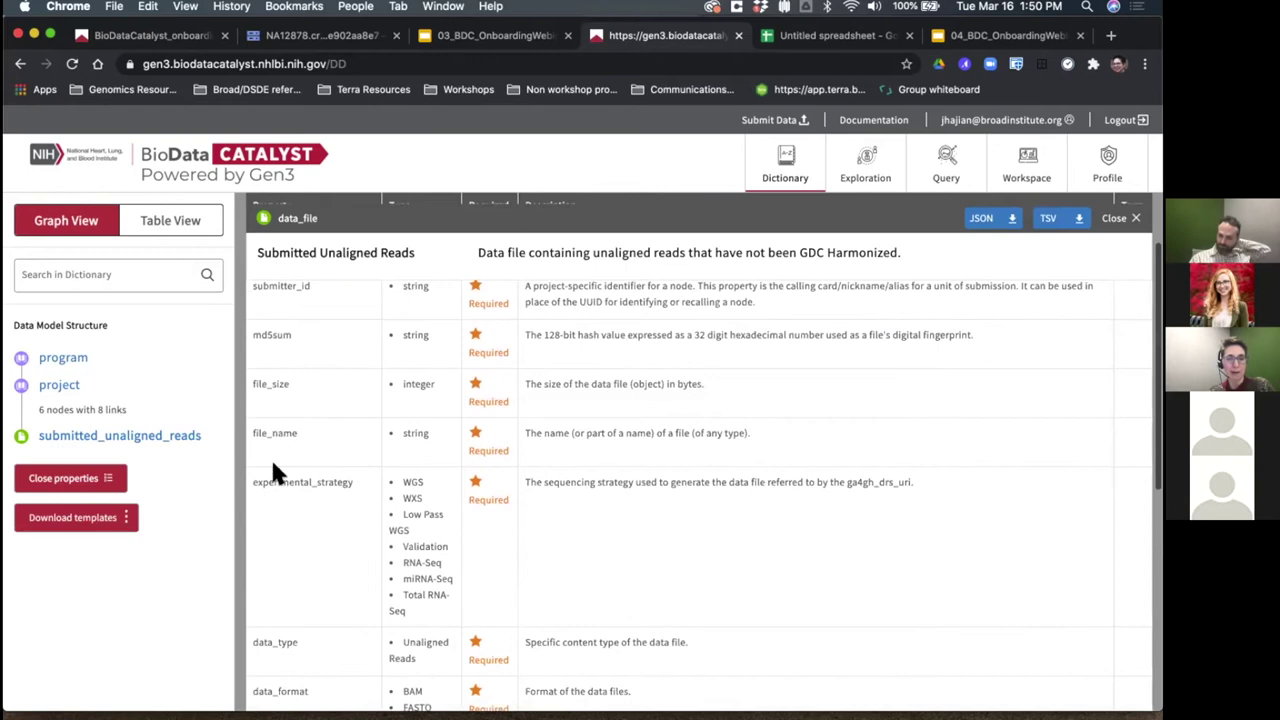
pyautogui.scroll(-1, 275, 470)
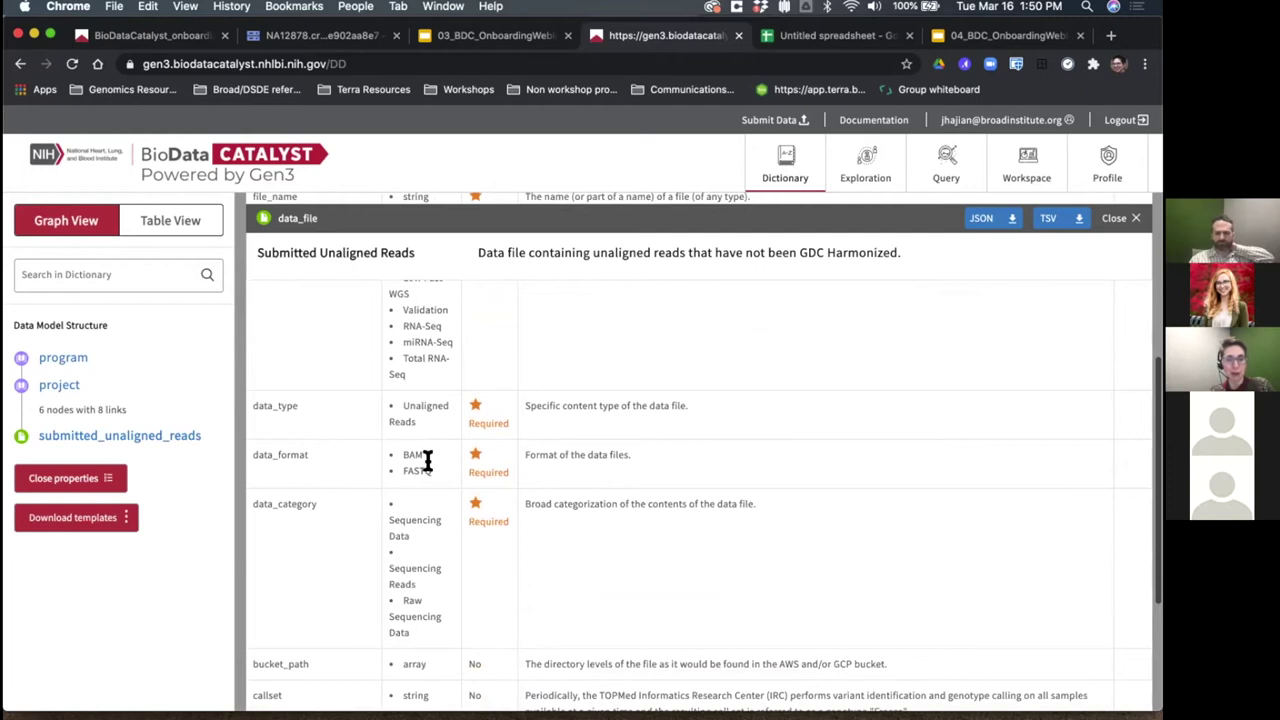
pyautogui.scroll(-4, 333, 457)
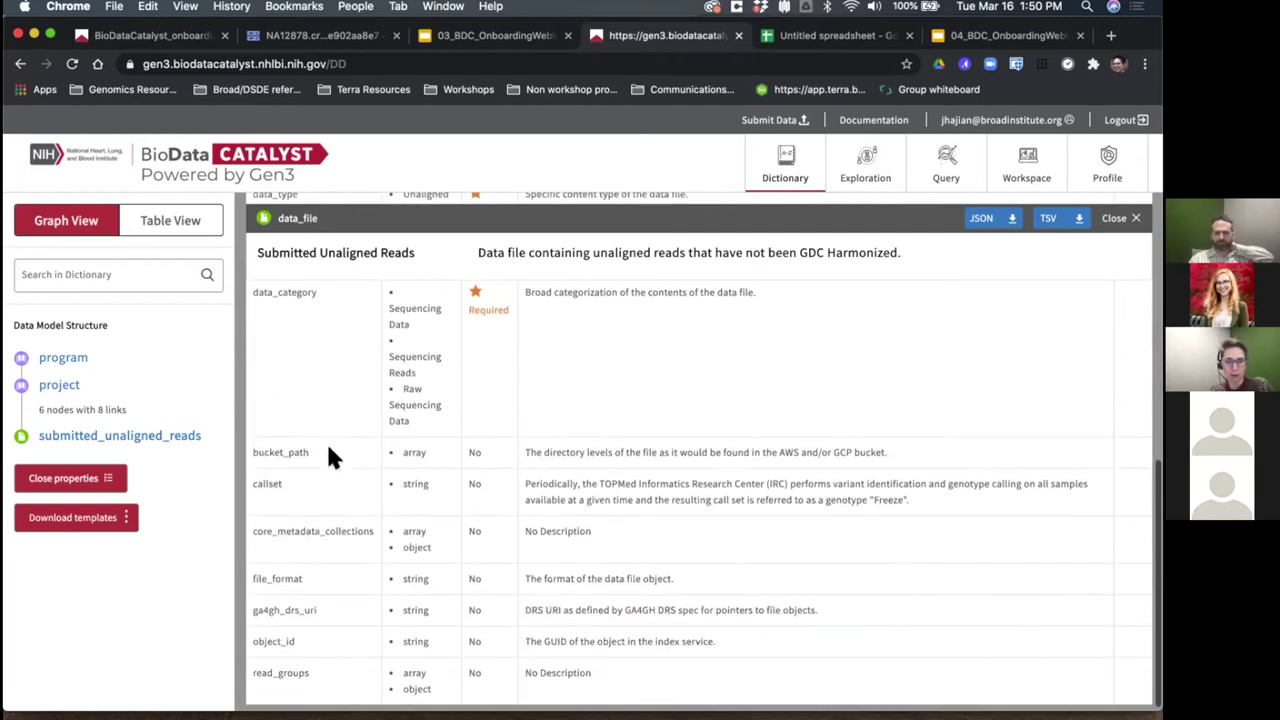
pyautogui.scroll(12, 330, 452)
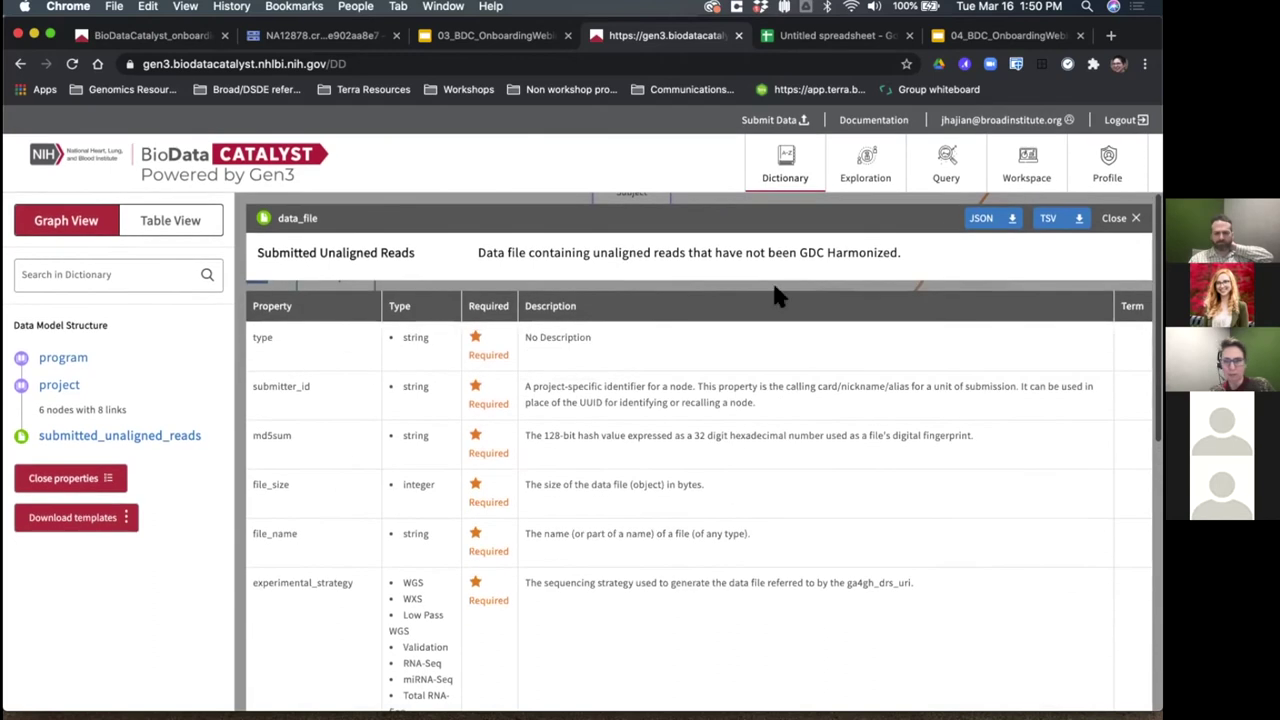
pyautogui.click(1132, 218)
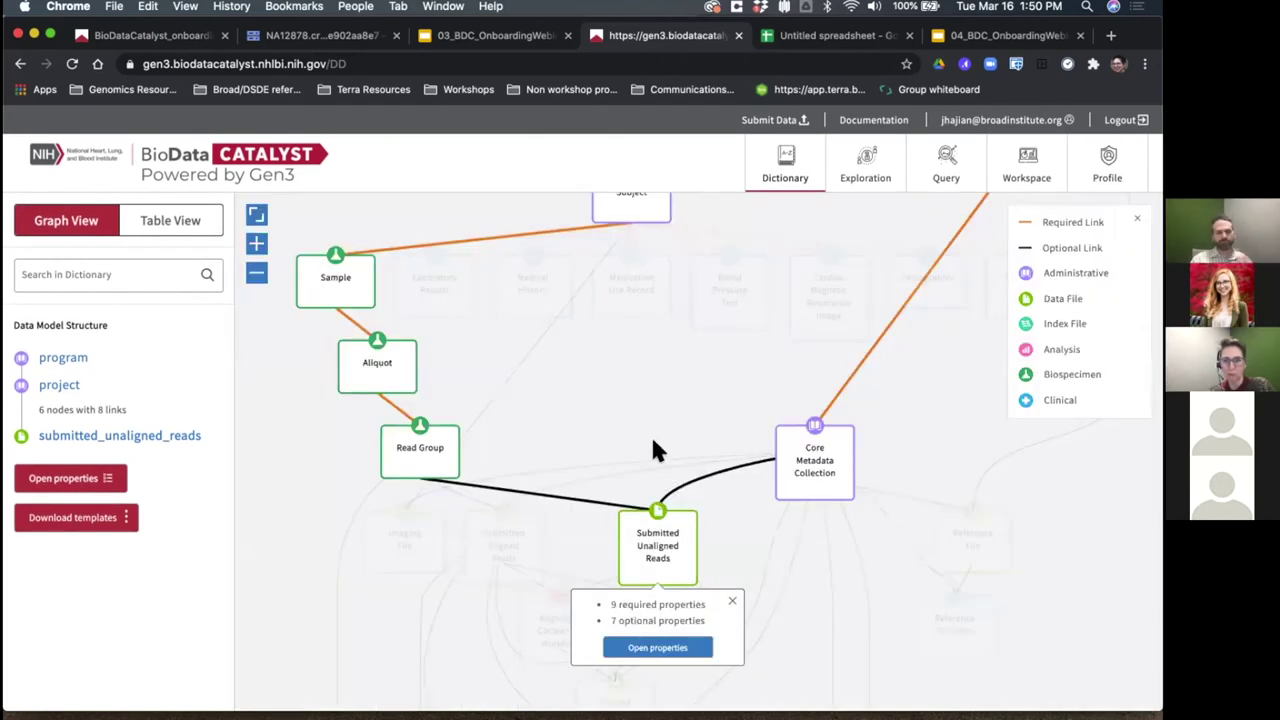
pyautogui.click(726, 589)
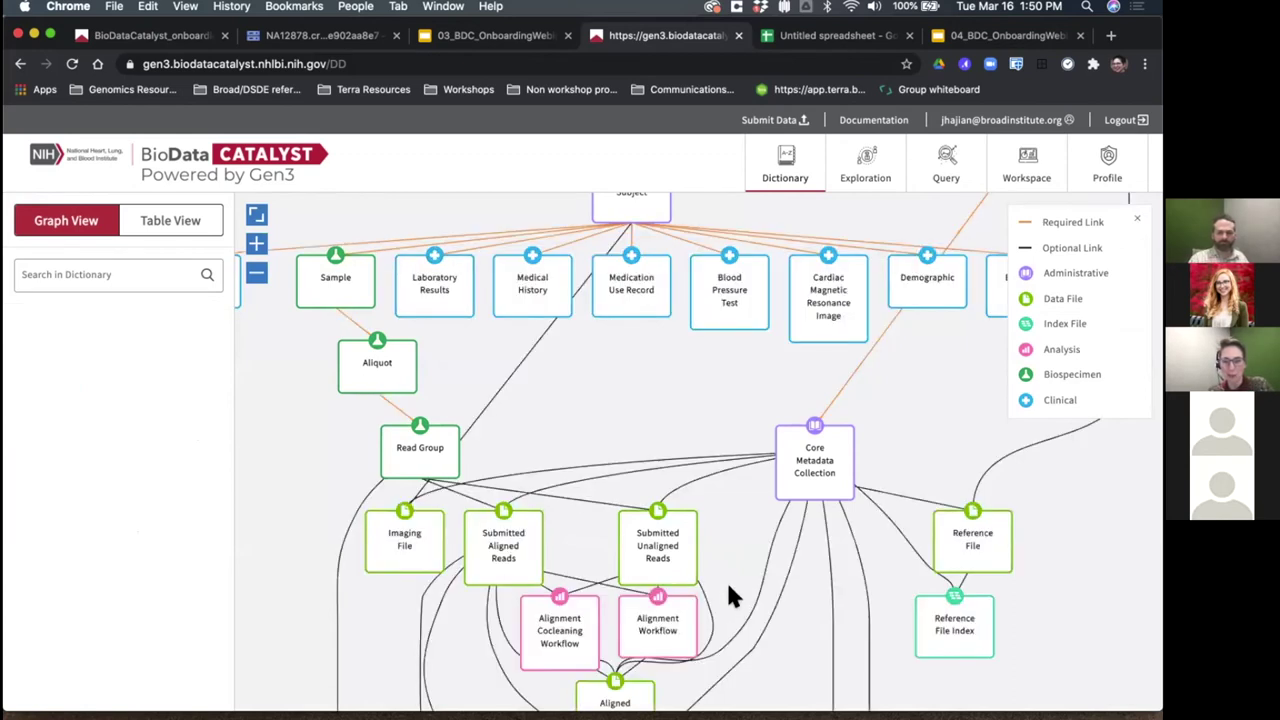
# Step: Review the properties of the Submitted Aligned Reads node, including its data formats and required fields
pyautogui.click(513, 545)
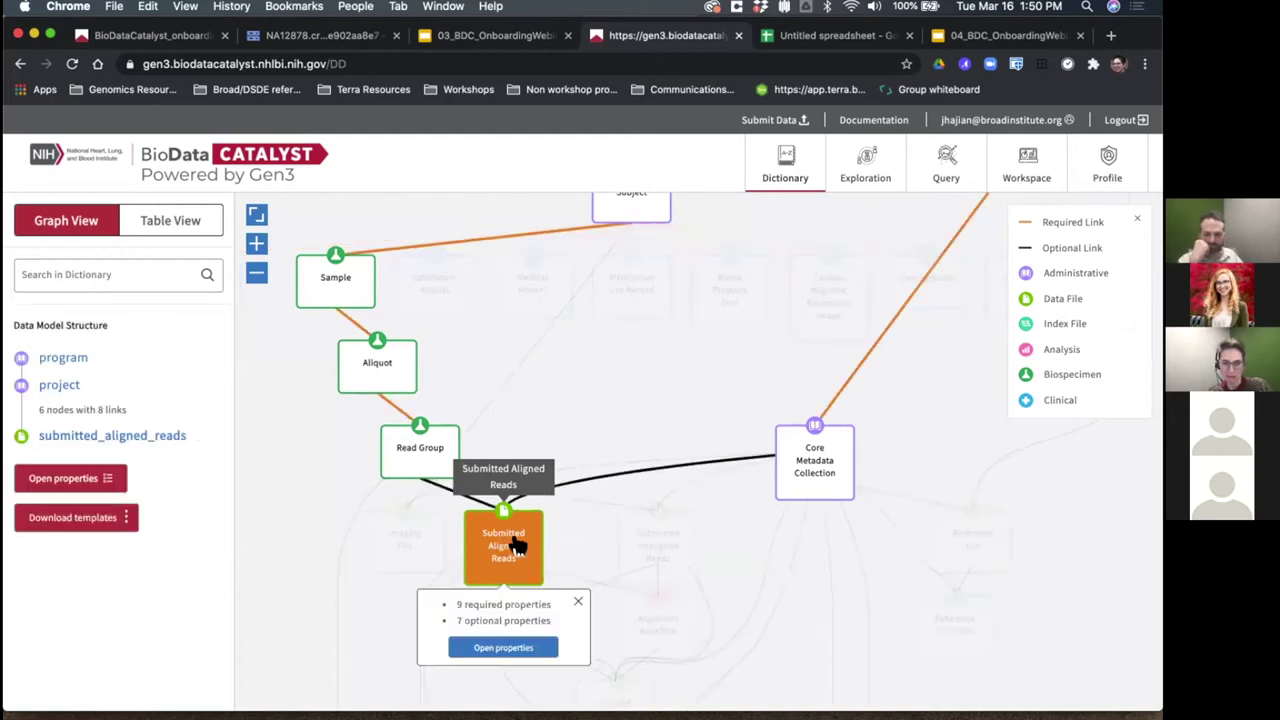
pyautogui.click(491, 647)
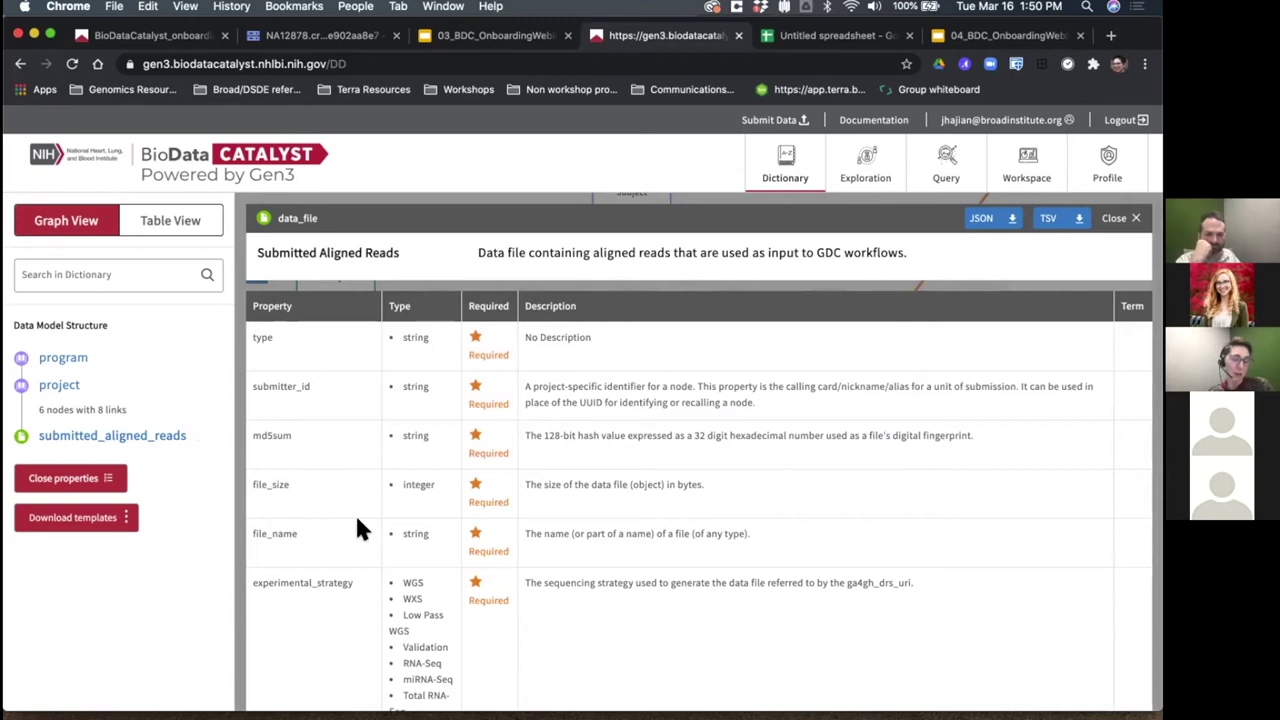
pyautogui.scroll(-5, 359, 522)
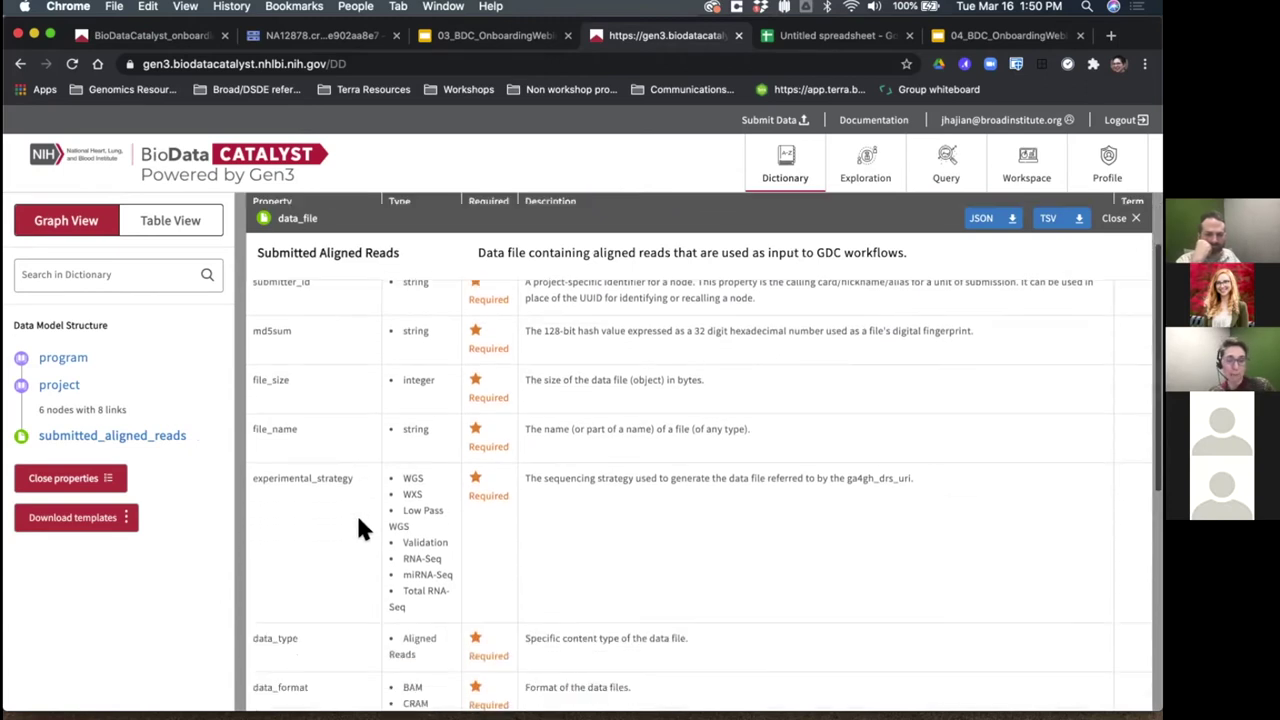
pyautogui.scroll(-6, 360, 522)
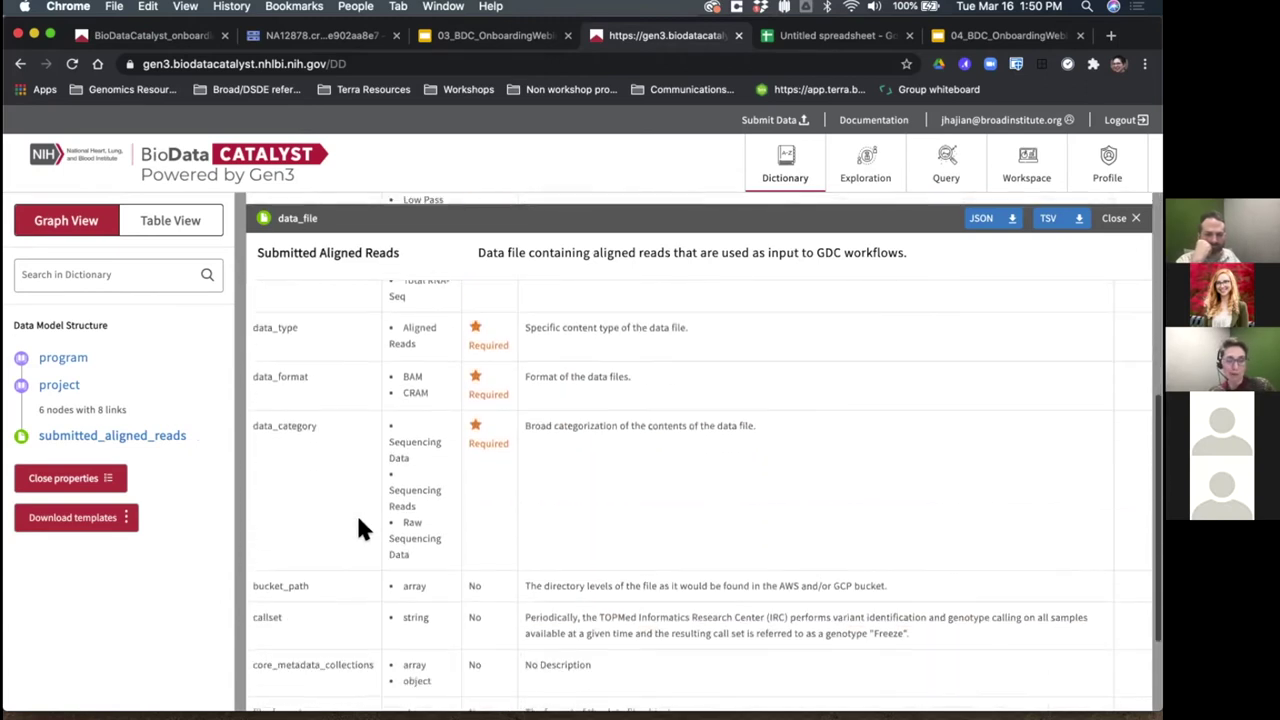
pyautogui.scroll(-1, 358, 520)
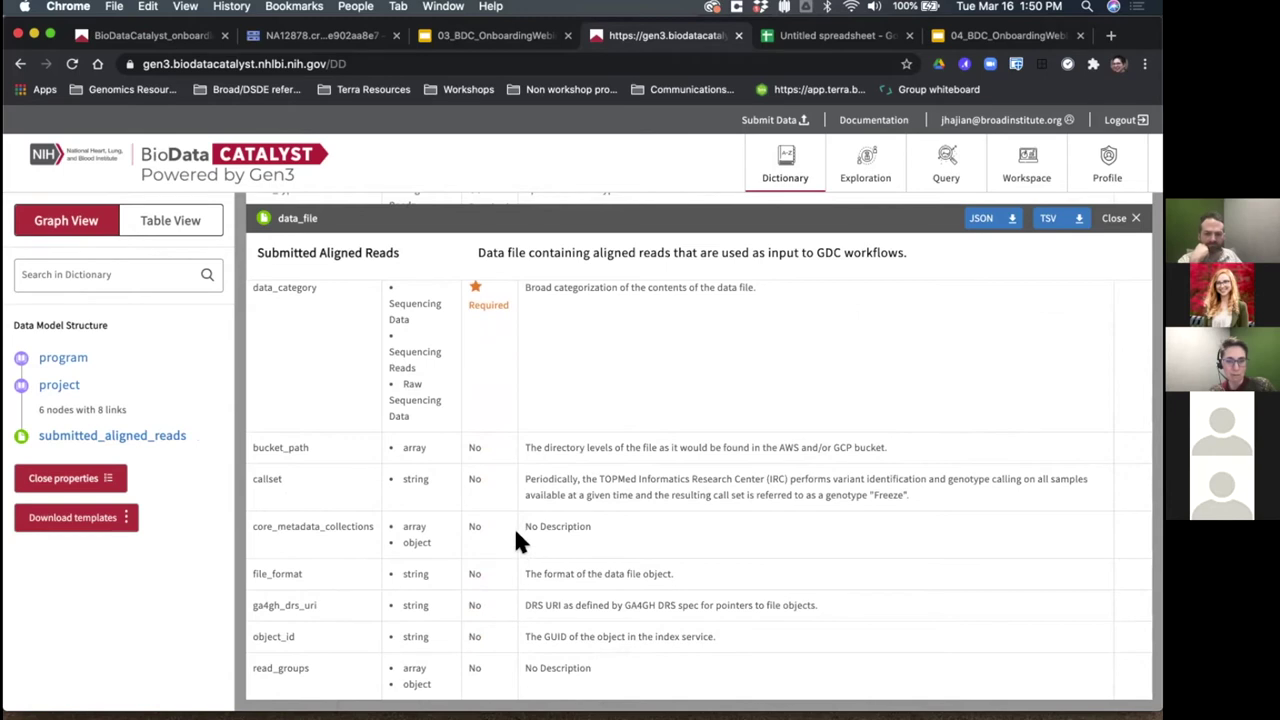
pyautogui.scroll(3, 513, 526)
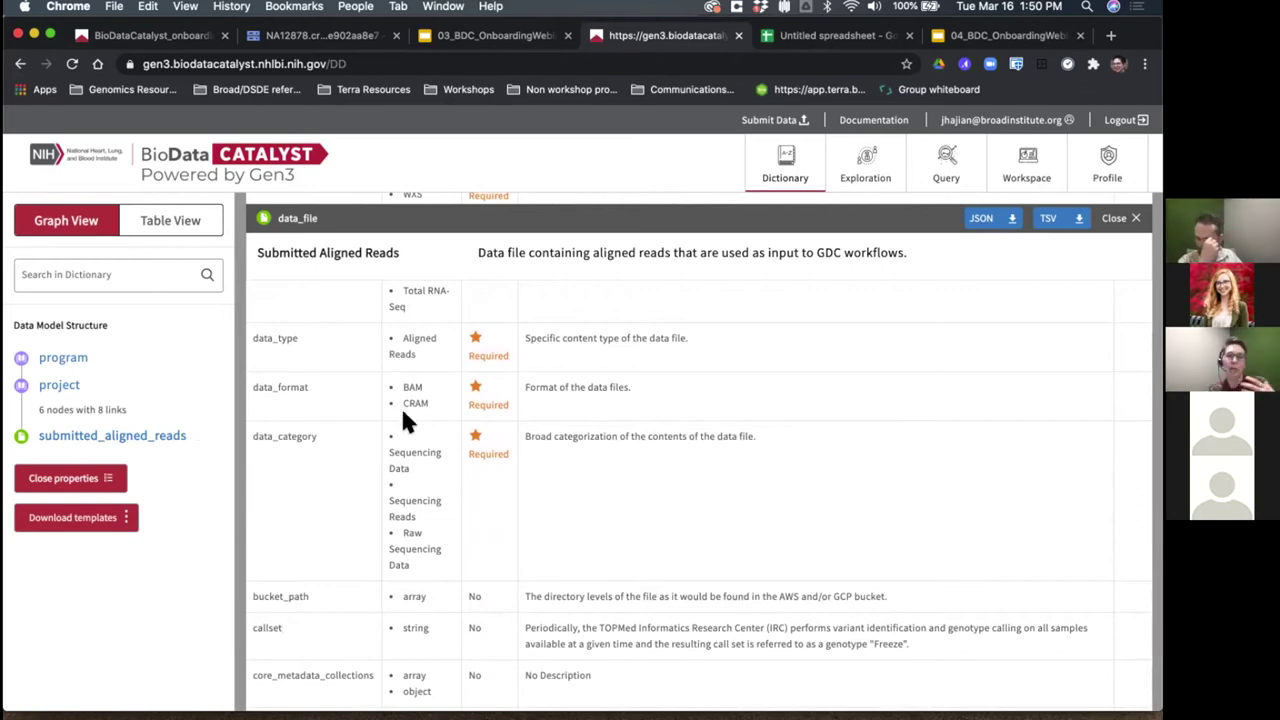
pyautogui.scroll(8, 400, 405)
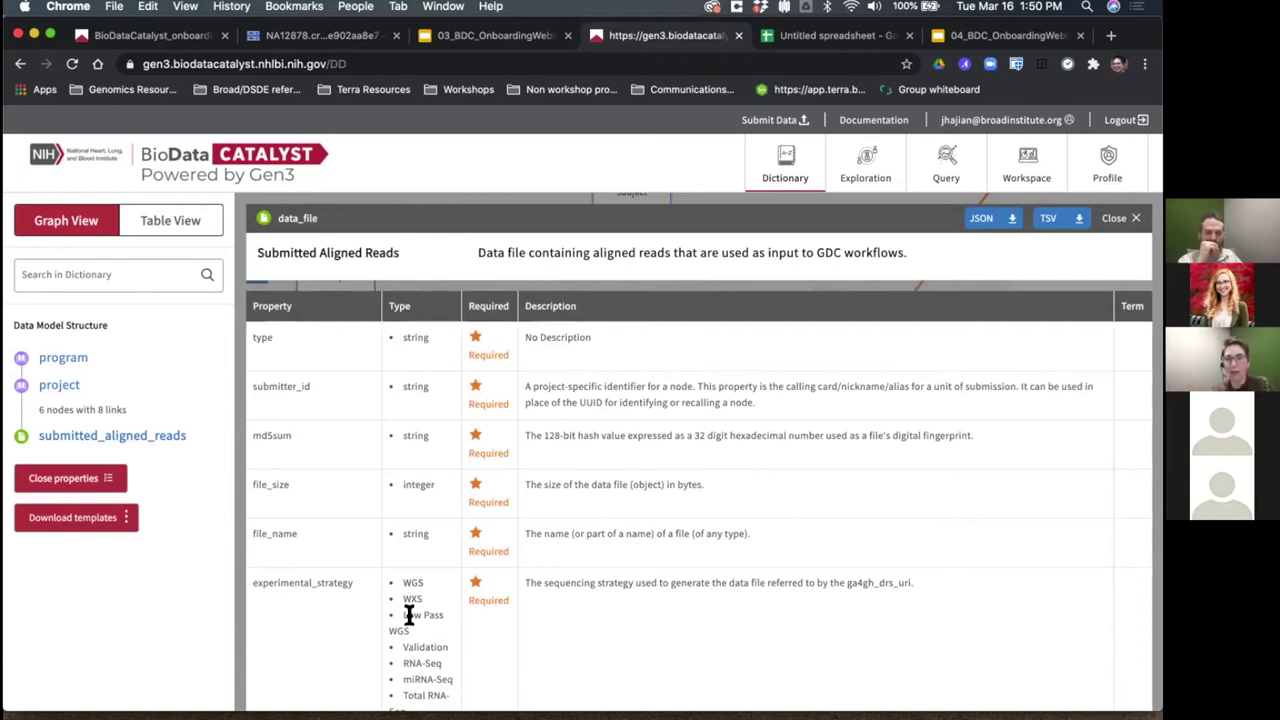
# Step: Open Gen3's data exploration and limit the data access filter to Data without Access
pyautogui.click(866, 166)
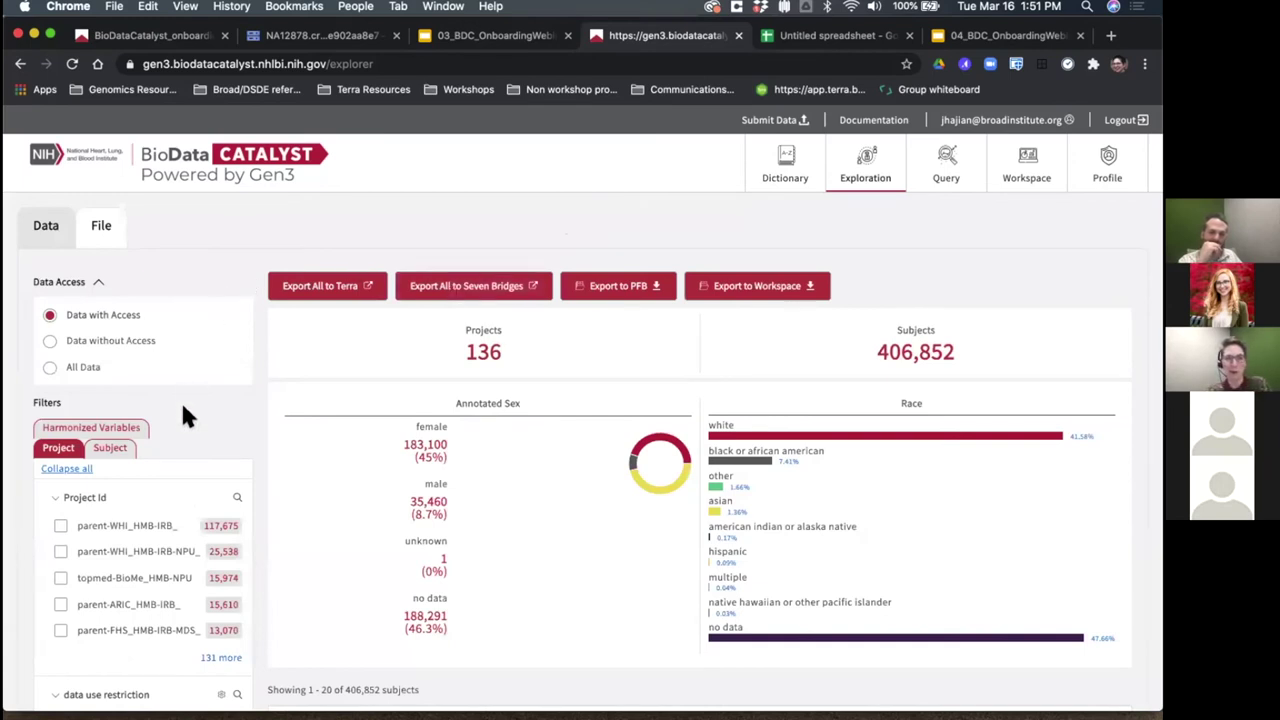
pyautogui.scroll(-2, 183, 414)
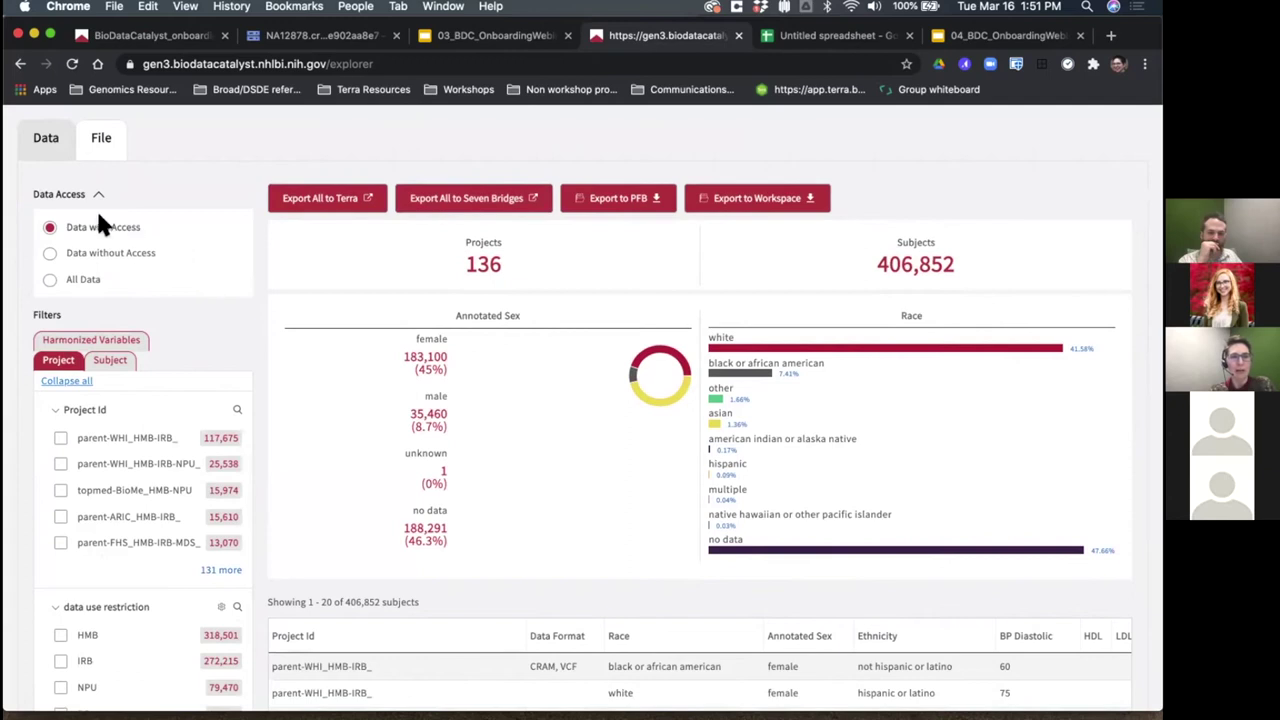
pyautogui.click(50, 254)
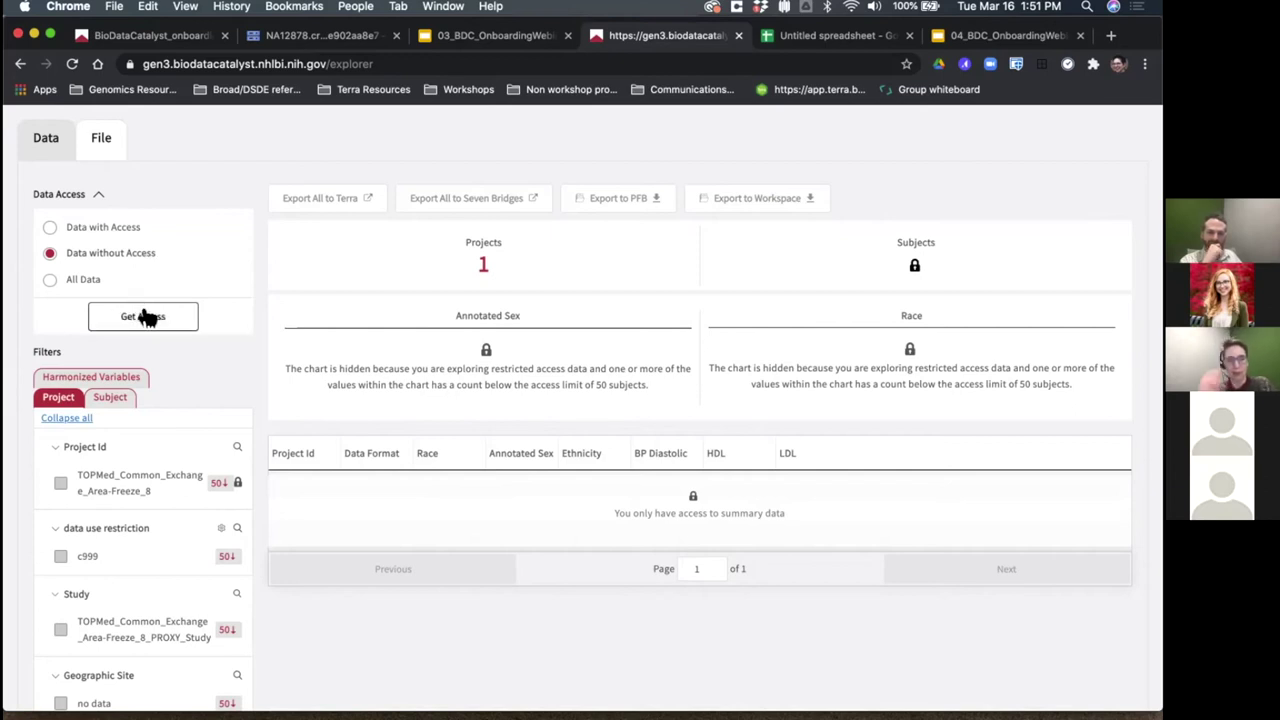
# Step: Limit the data access filter to Data with Access and look over the available project filters
pyautogui.click(50, 228)
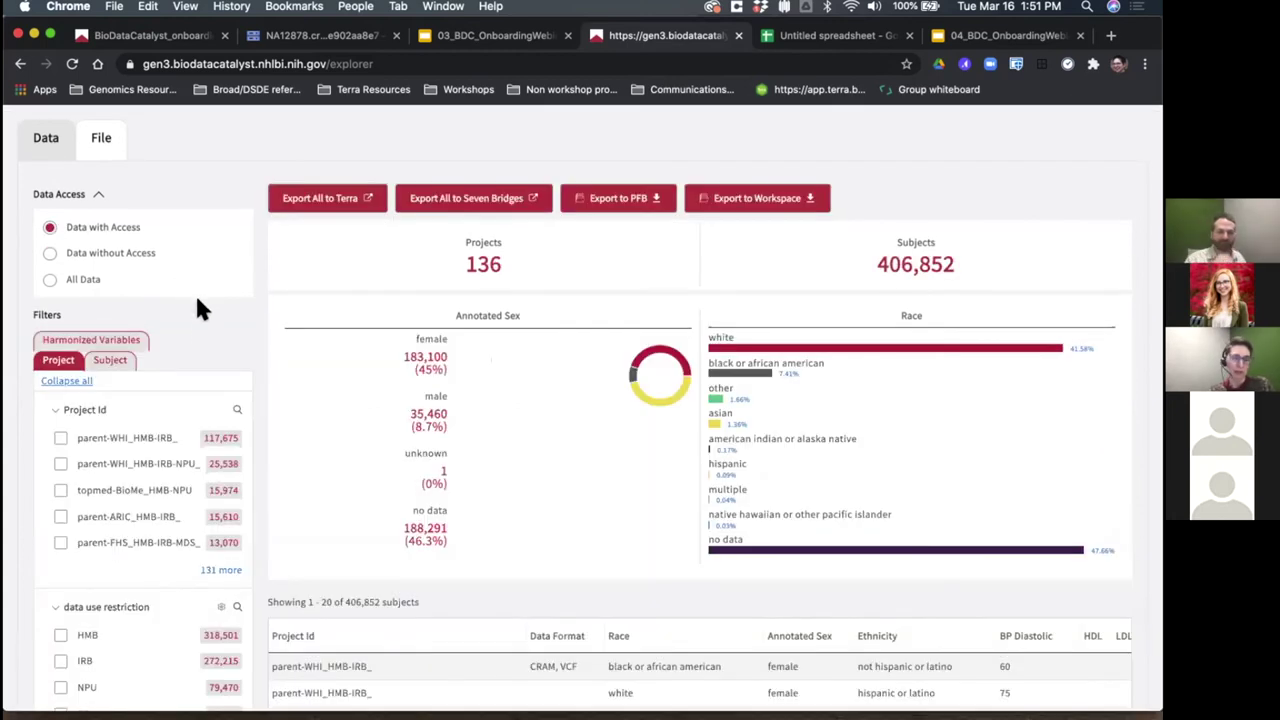
pyautogui.scroll(-1, 175, 355)
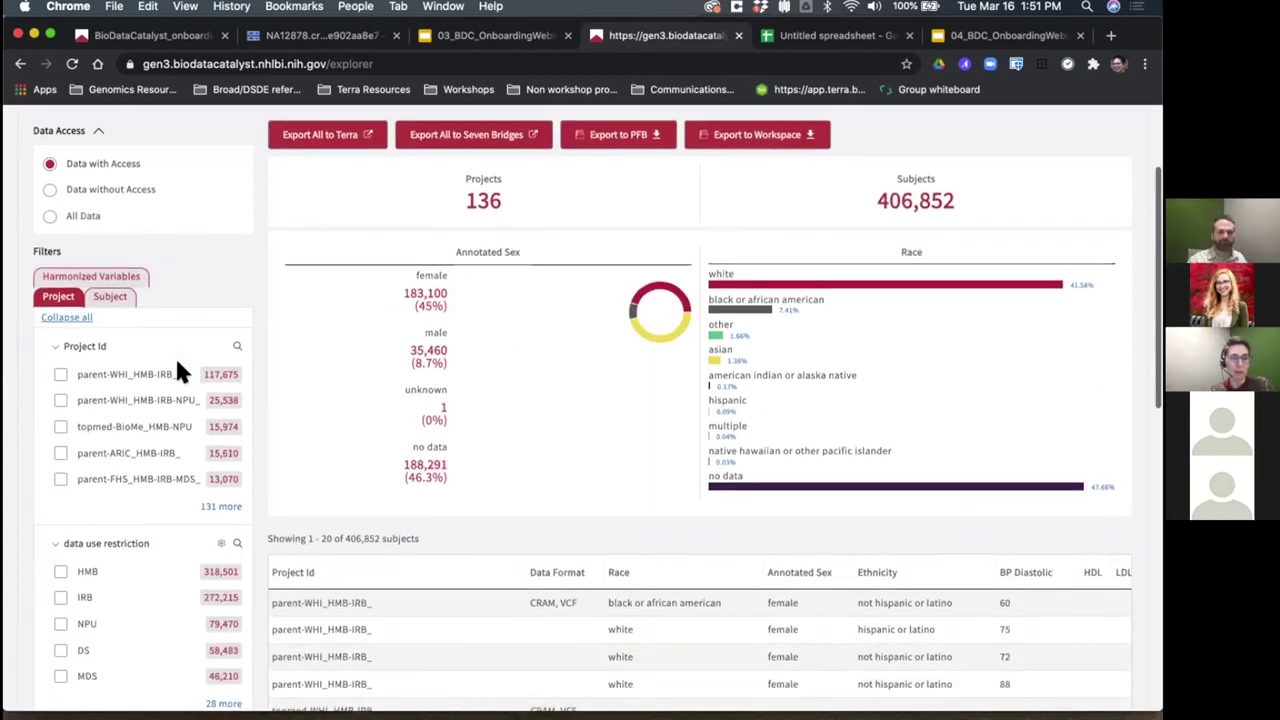
pyautogui.scroll(-1, 170, 285)
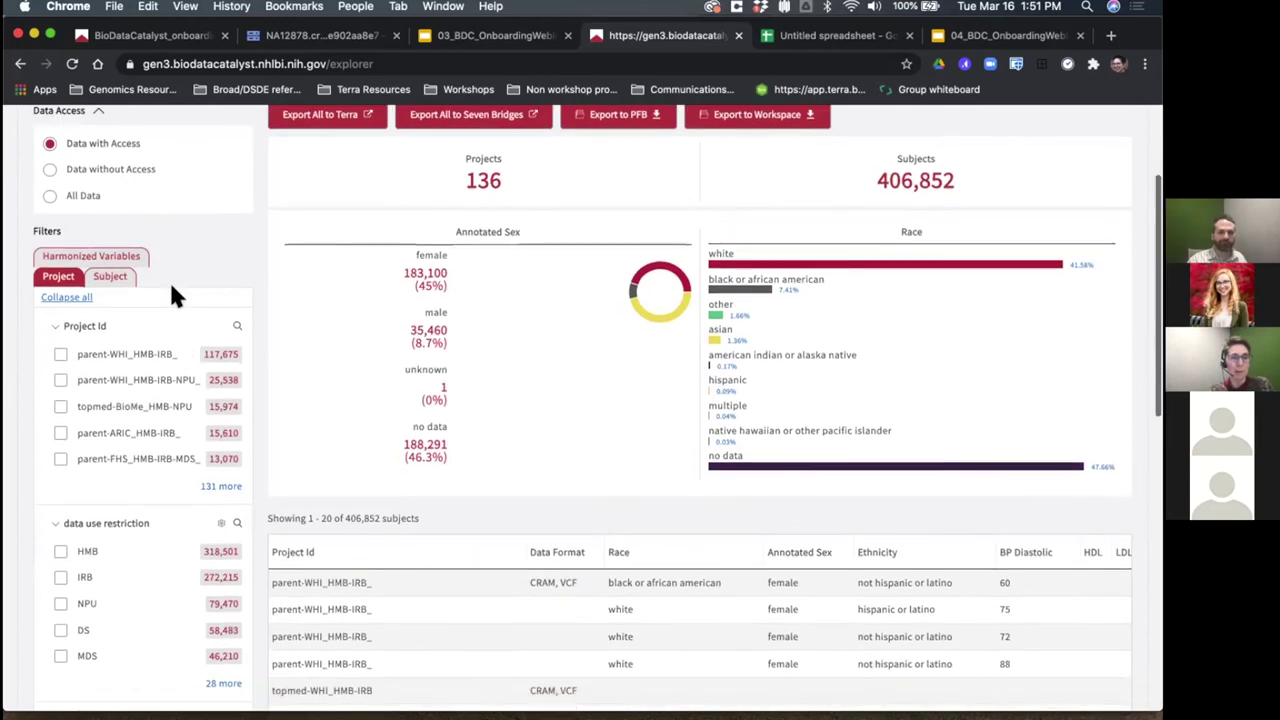
# Step: Review the filters for harmonized variables, from Total Cholesterol and lipid measures through CAC Score and CAC Volume
pyautogui.click(118, 256)
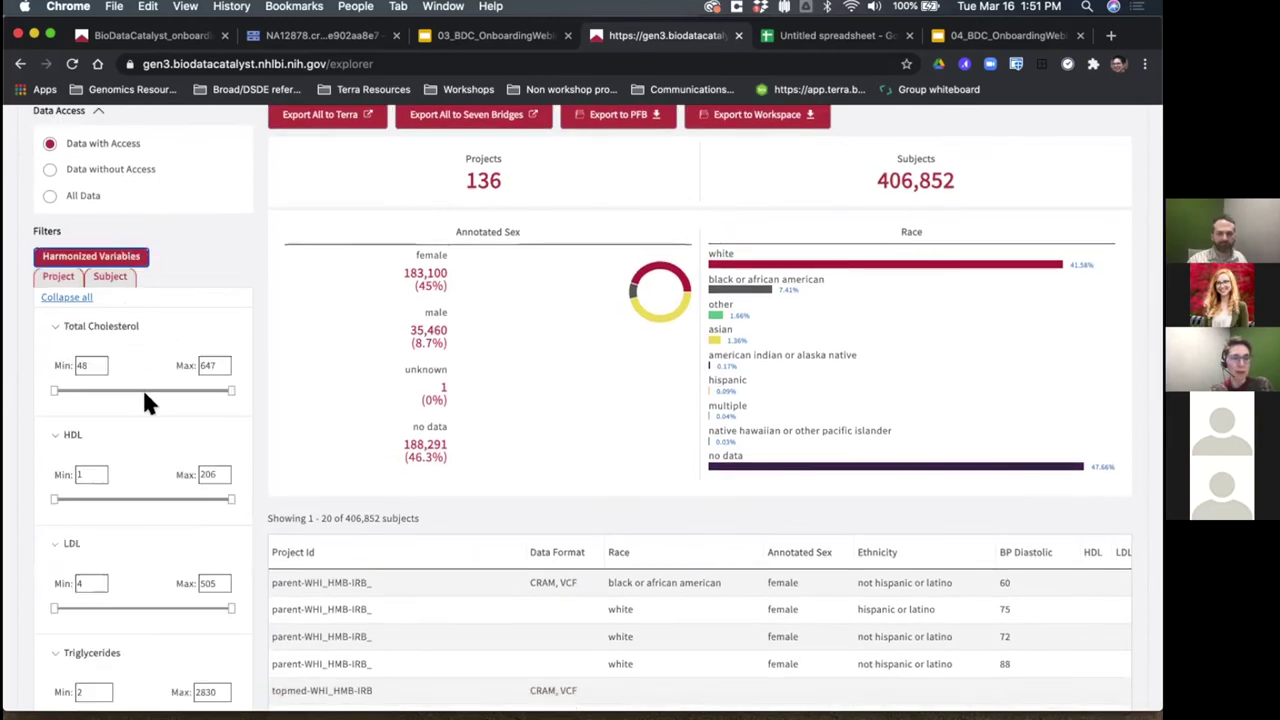
pyautogui.scroll(-5, 125, 406)
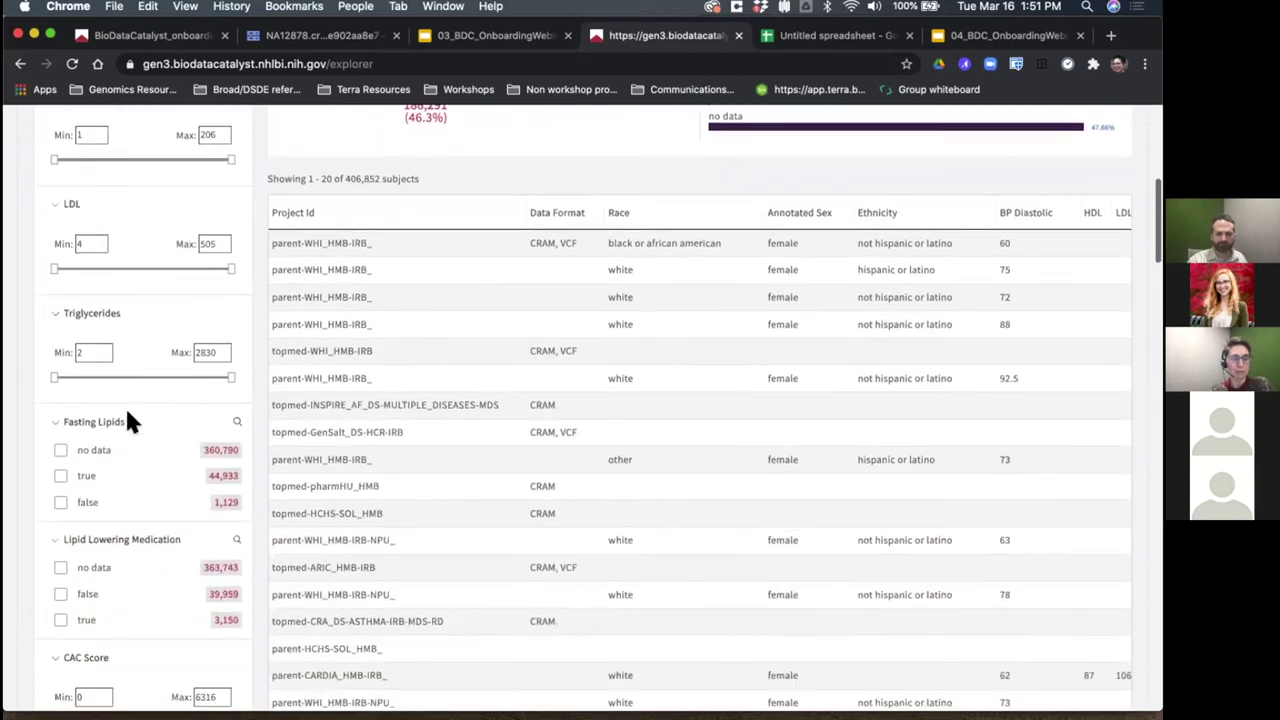
pyautogui.scroll(-2, 130, 420)
pyautogui.scroll(2, 130, 420)
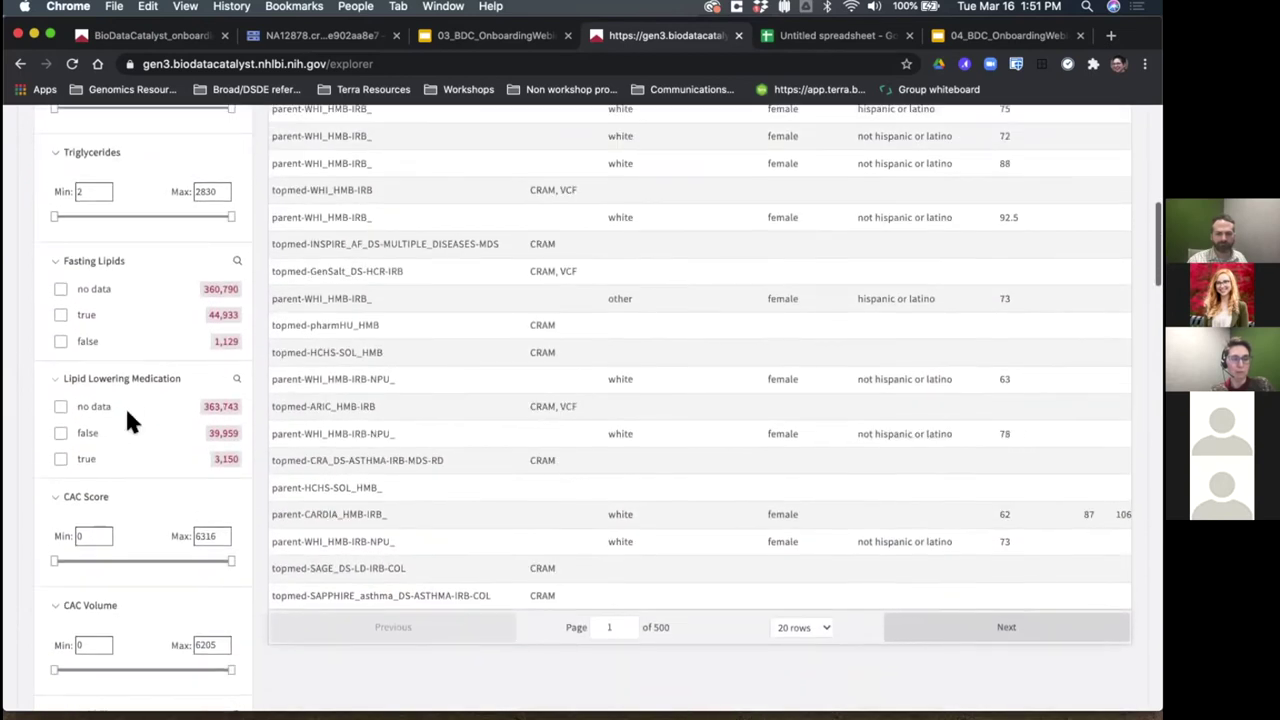
pyautogui.scroll(3, 124, 332)
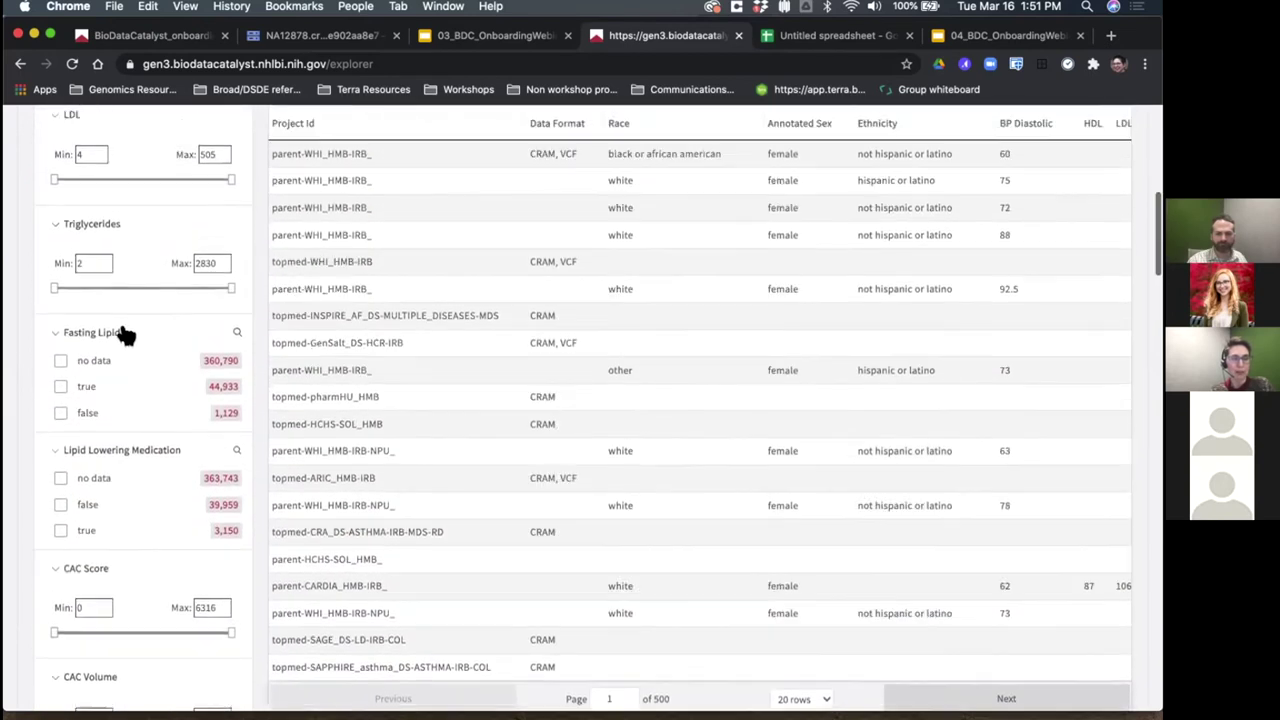
pyautogui.scroll(7, 124, 334)
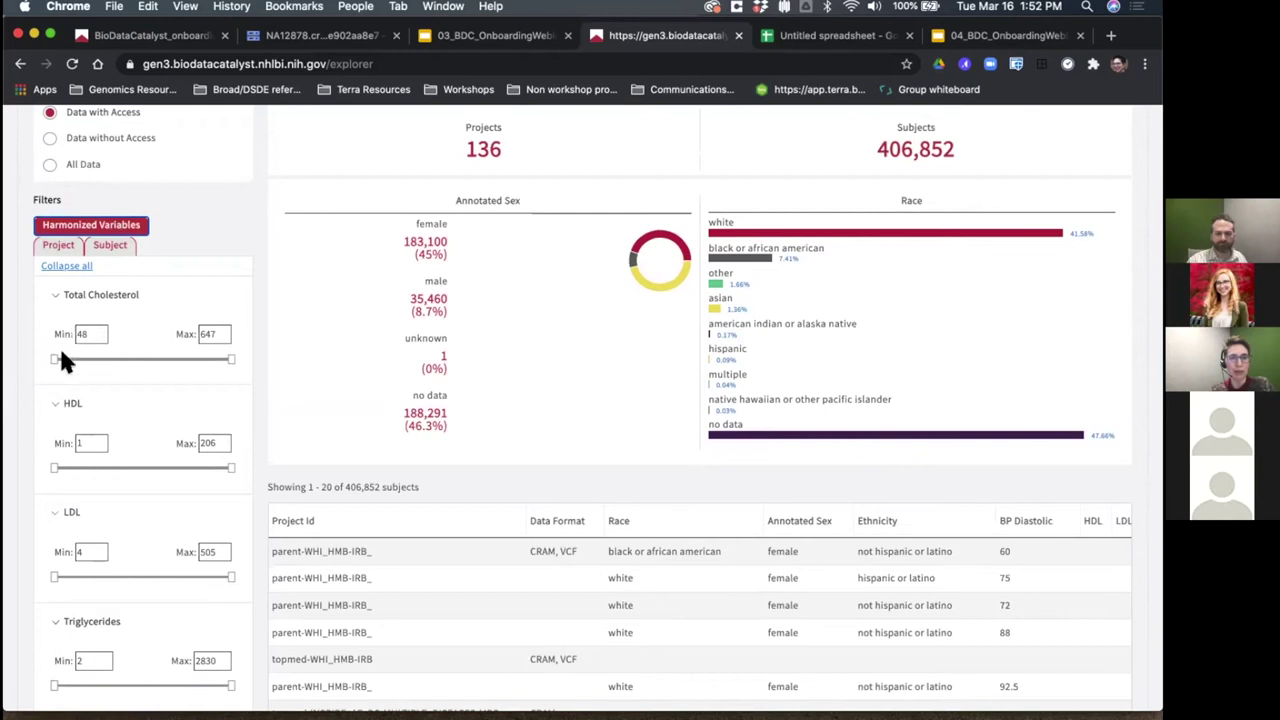
# Step: Limit the Total Cholesterol filter to a maximum of 503
pyautogui.moveTo(223, 357); pyautogui.dragTo(184, 355)
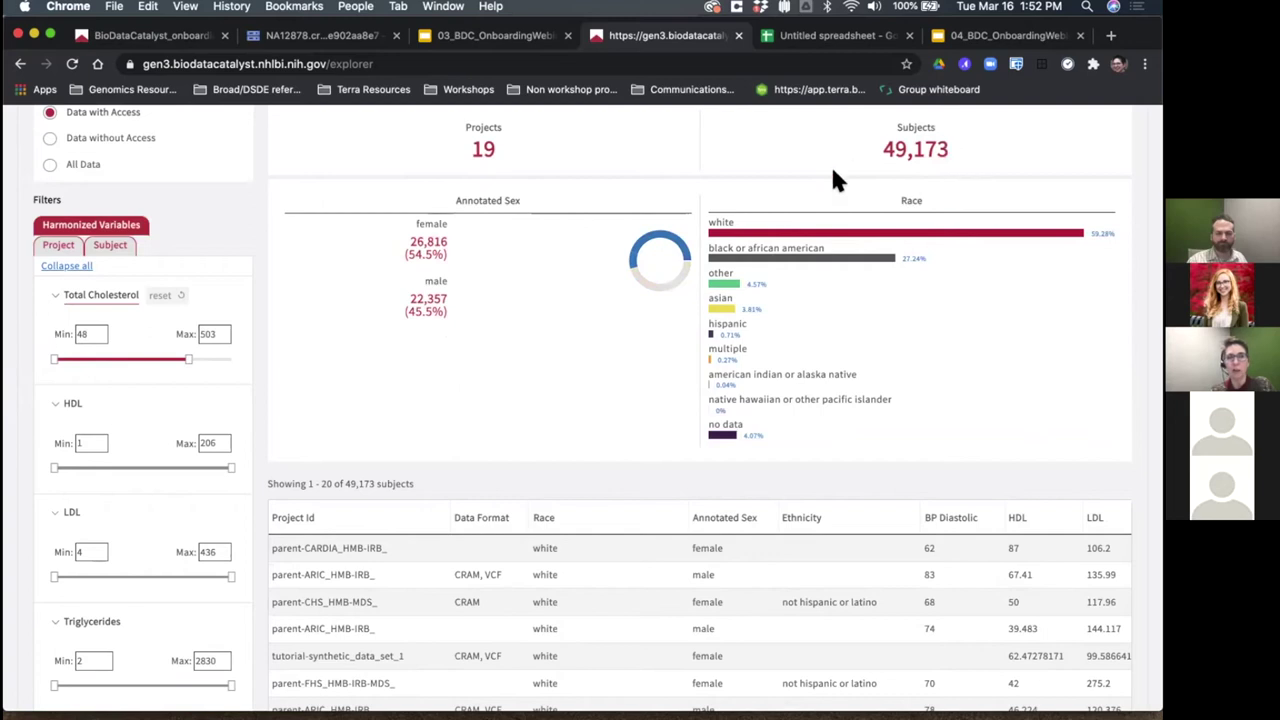
pyautogui.scroll(1, 830, 178)
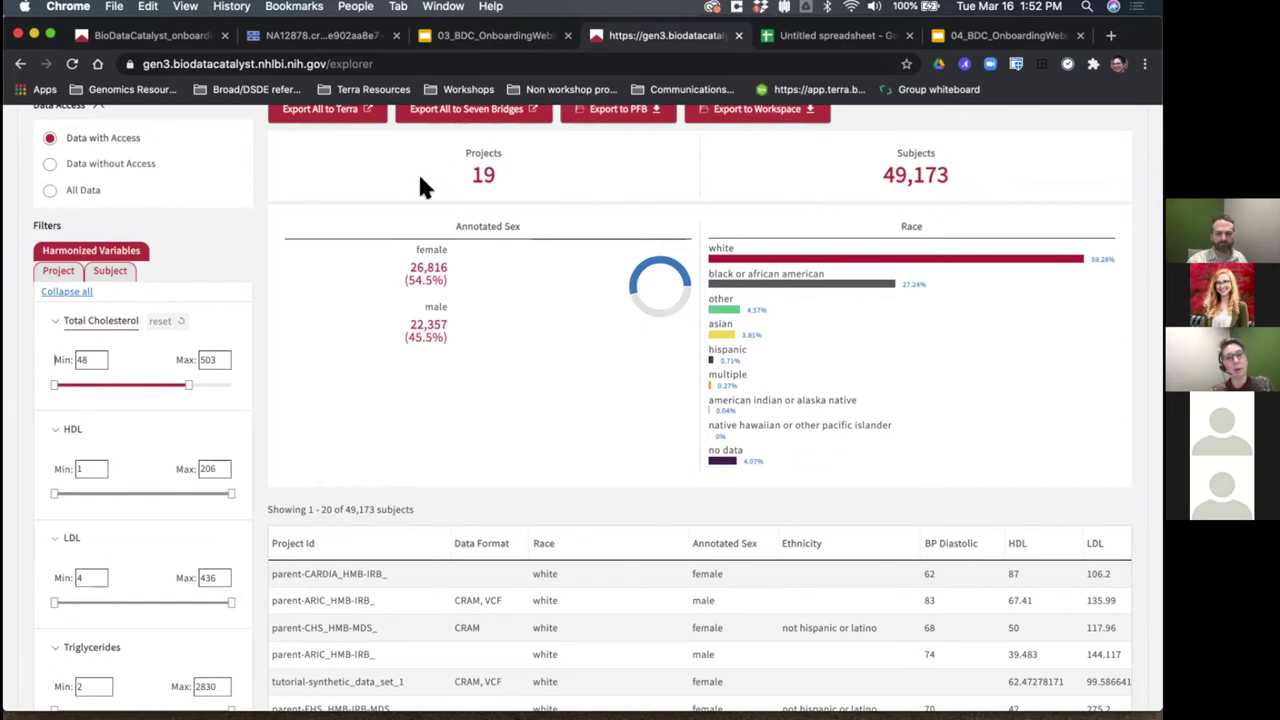
pyautogui.scroll(3, 420, 181)
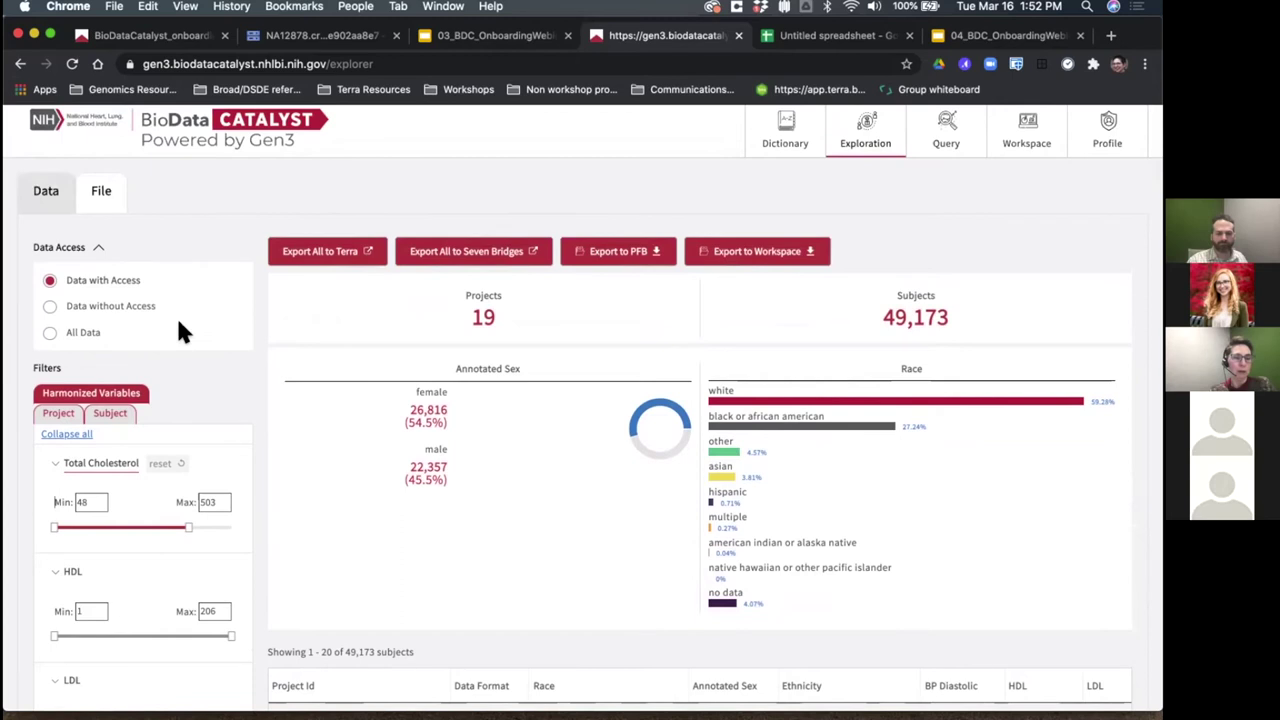
pyautogui.scroll(-2, 180, 333)
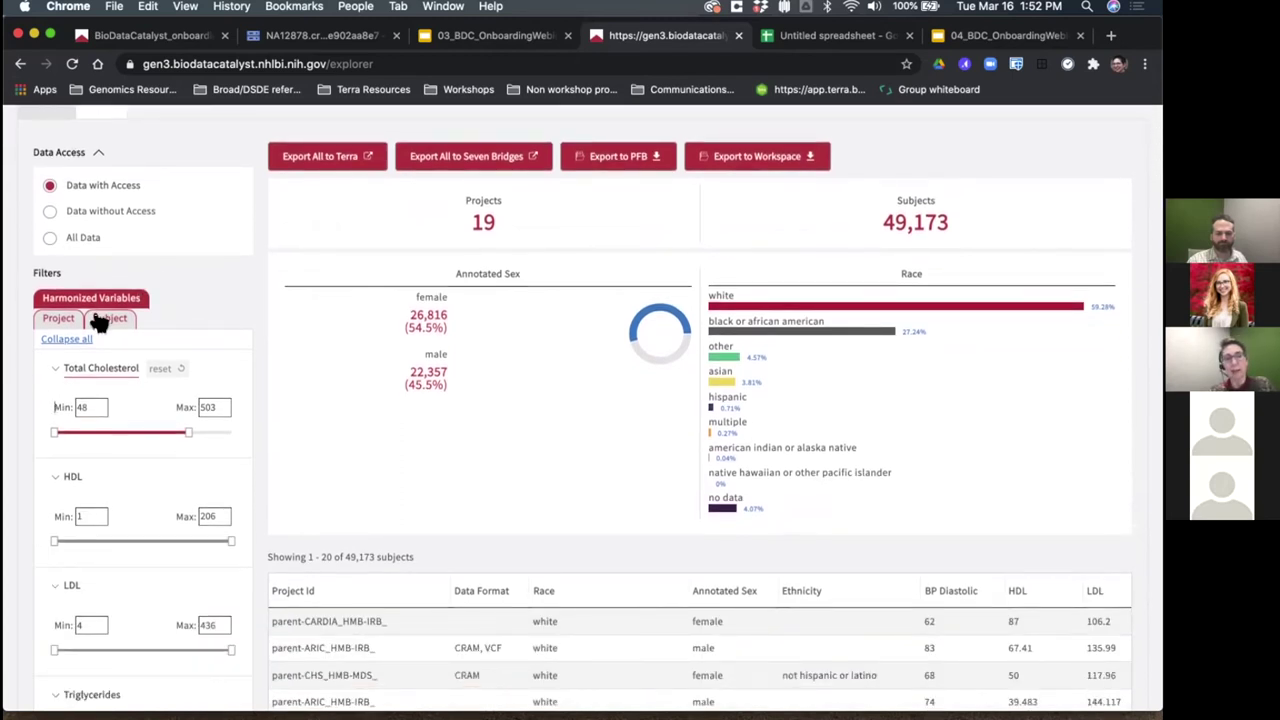
# Step: Search the project IDs for "tuto" and filter the data to the tutorial-synthetic_data_set_1 project
pyautogui.click(58, 319)
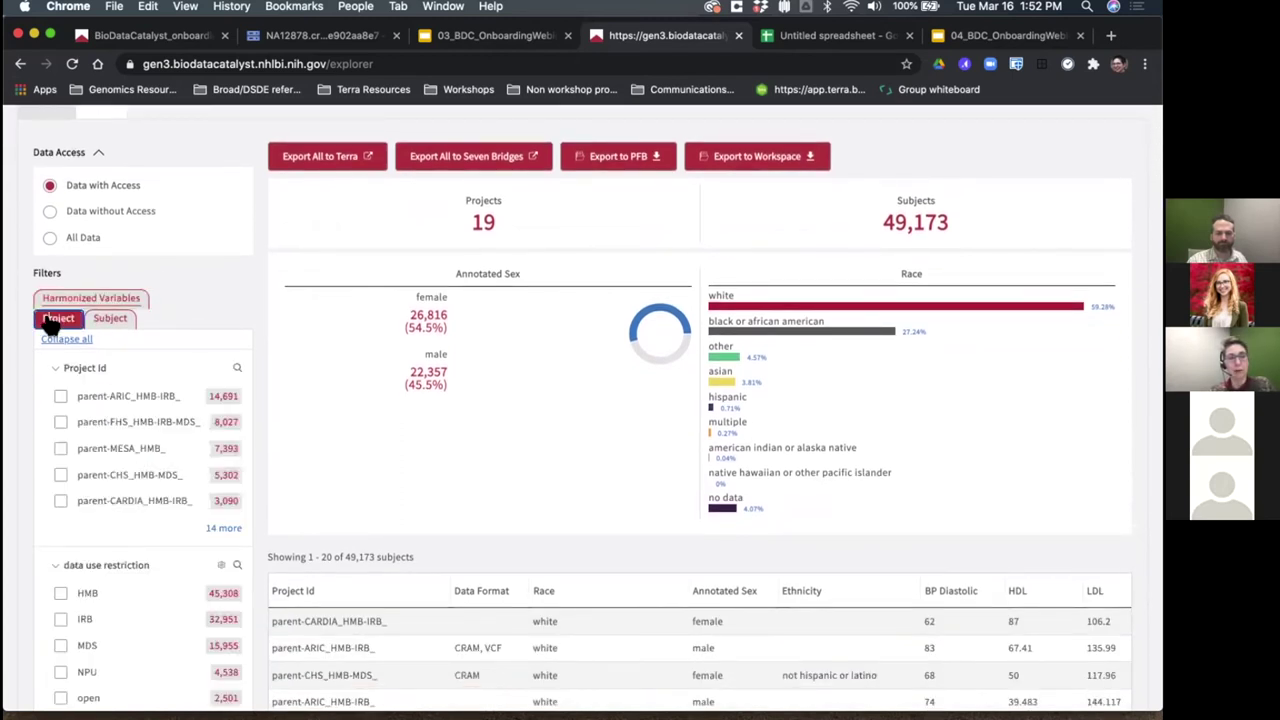
pyautogui.click(237, 368)
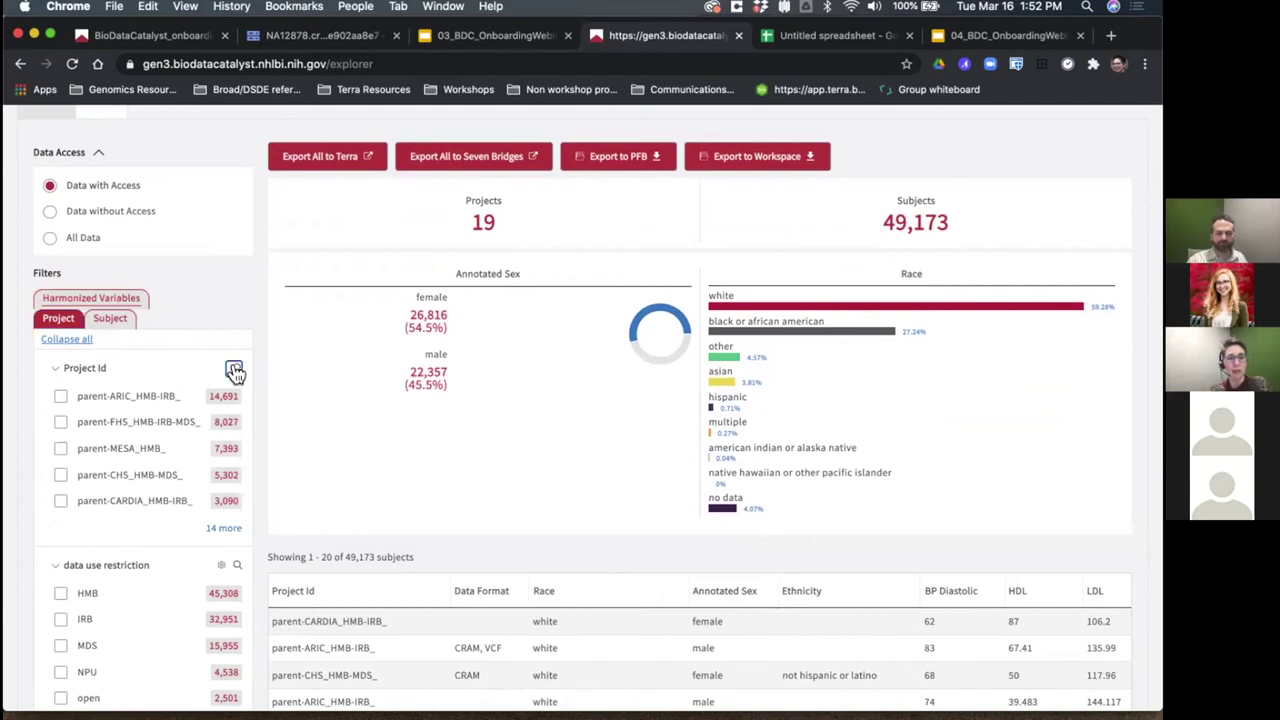
pyautogui.click(143, 385)
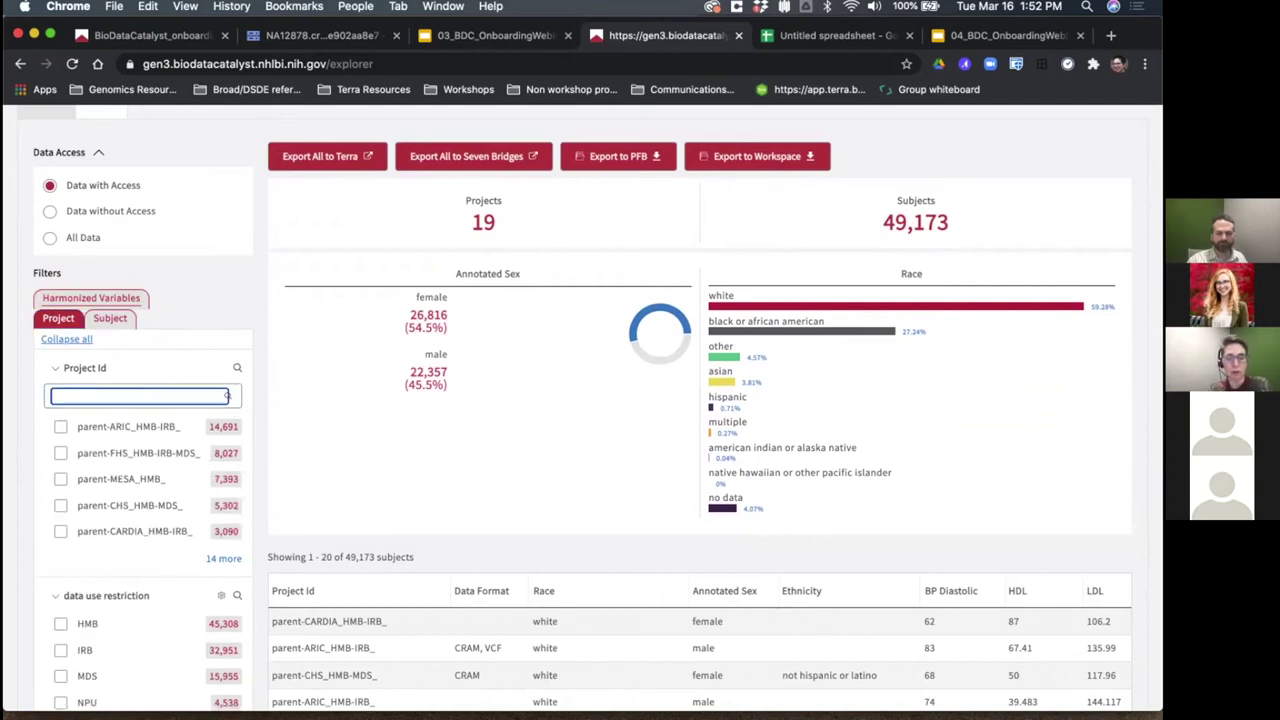
pyautogui.write('tut')
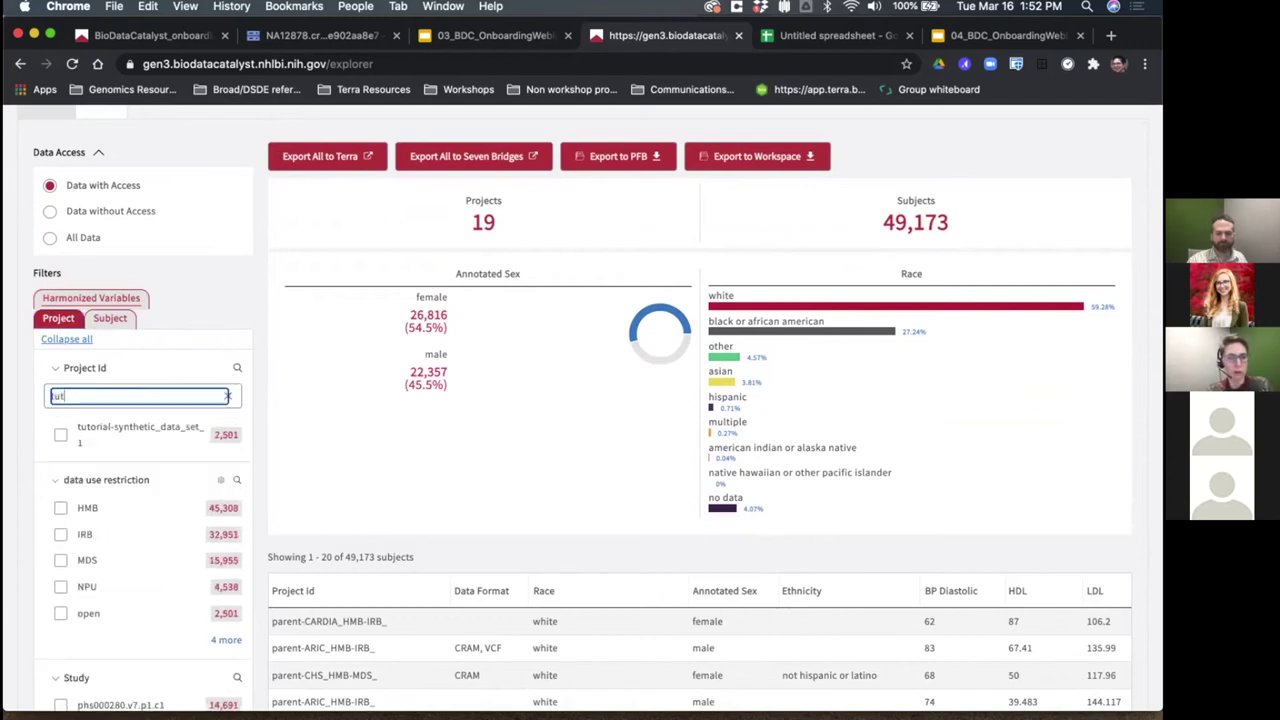
pyautogui.write('oial')
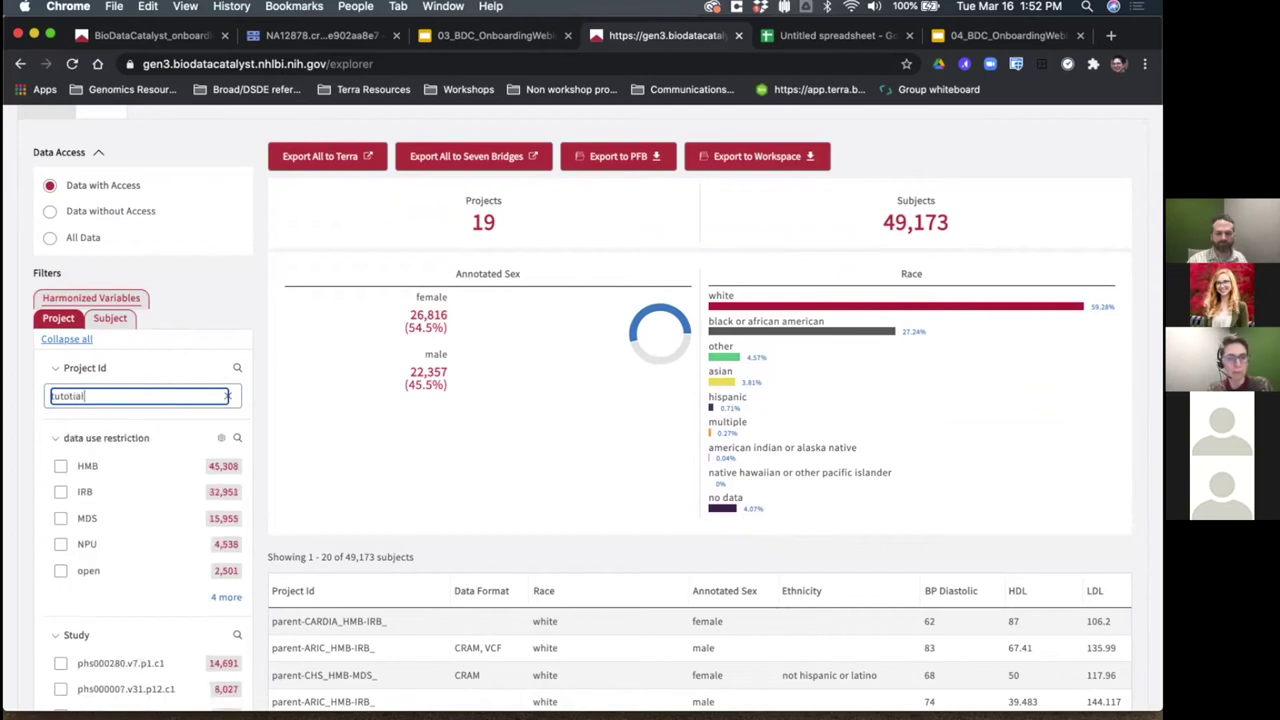
pyautogui.press('BackSpace')
pyautogui.press('BackSpace')
pyautogui.press('BackSpace')
pyautogui.press('BackSpace')
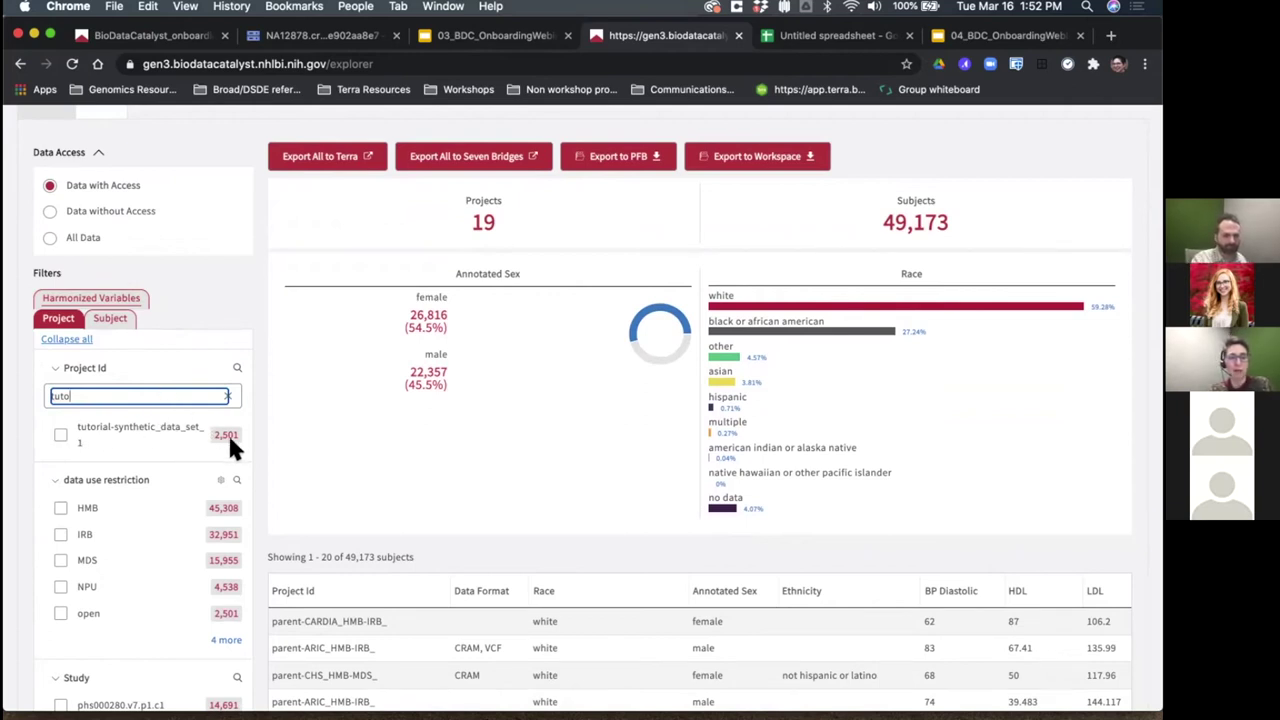
pyautogui.click(62, 436)
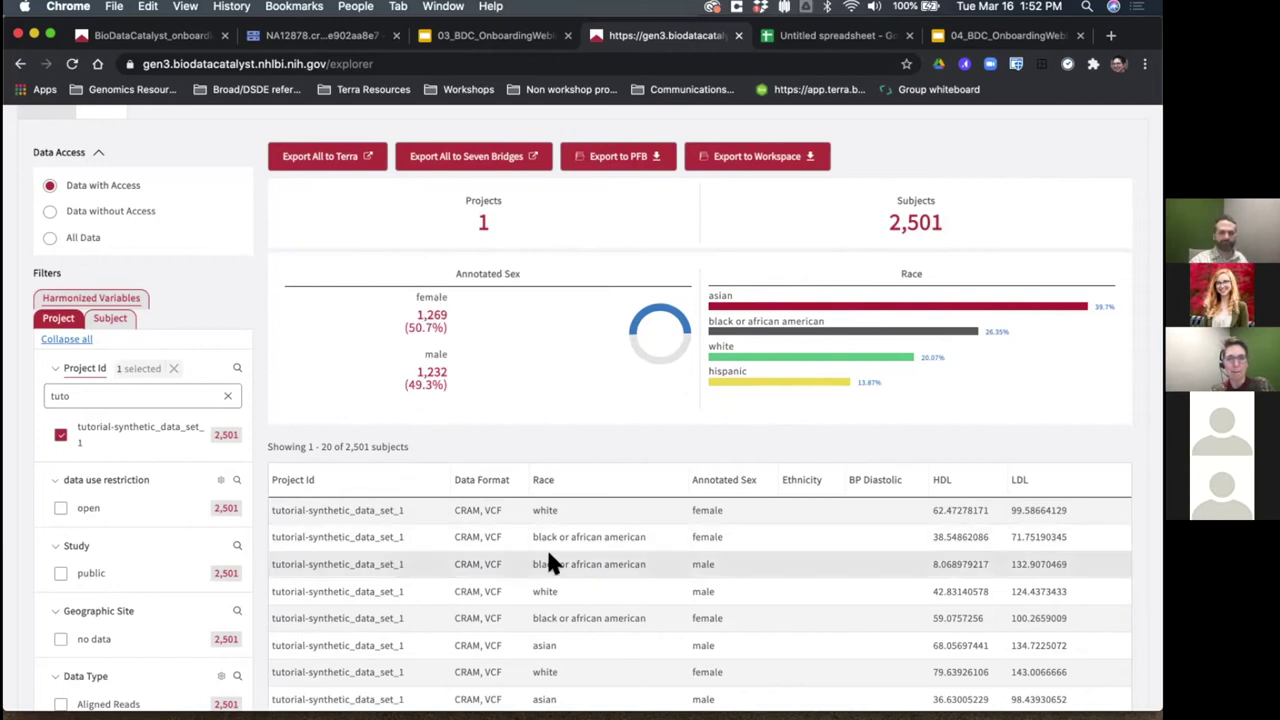
# Step: Look over the subject table and remaining project filters for the tutorial-synthetic_data_set_1 project
pyautogui.scroll(-1, 557, 553)
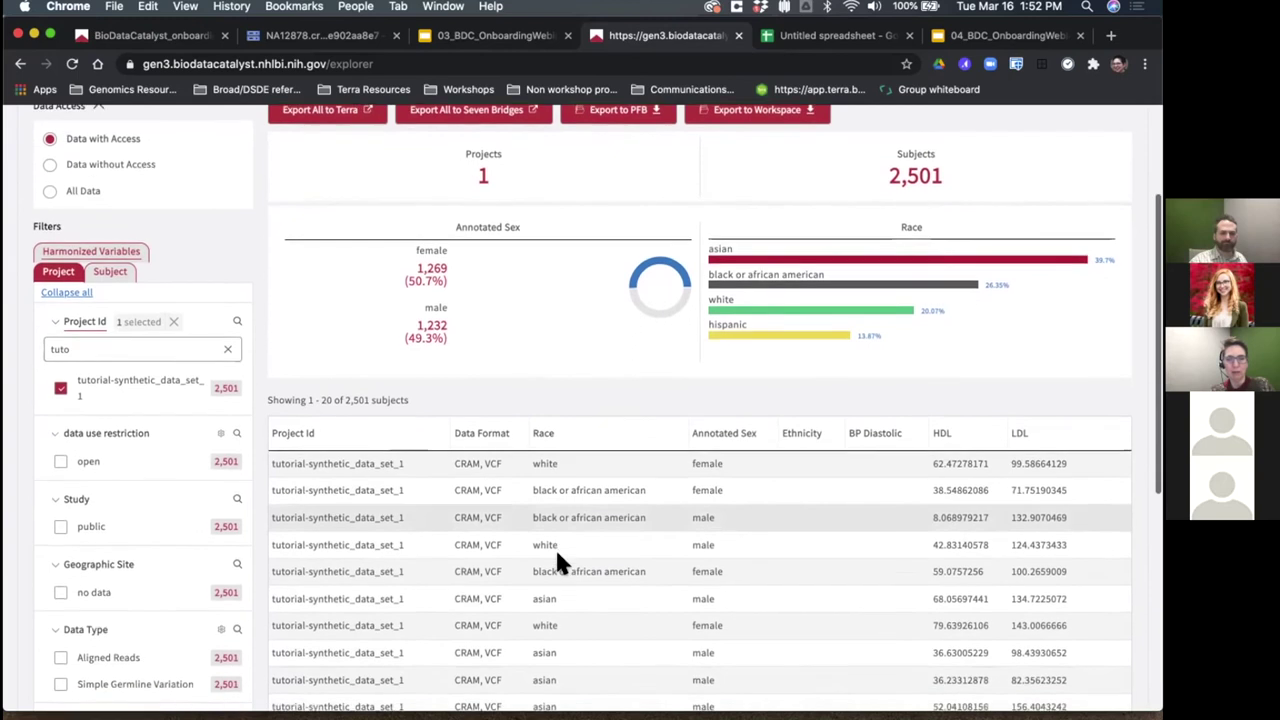
pyautogui.scroll(-5, 557, 556)
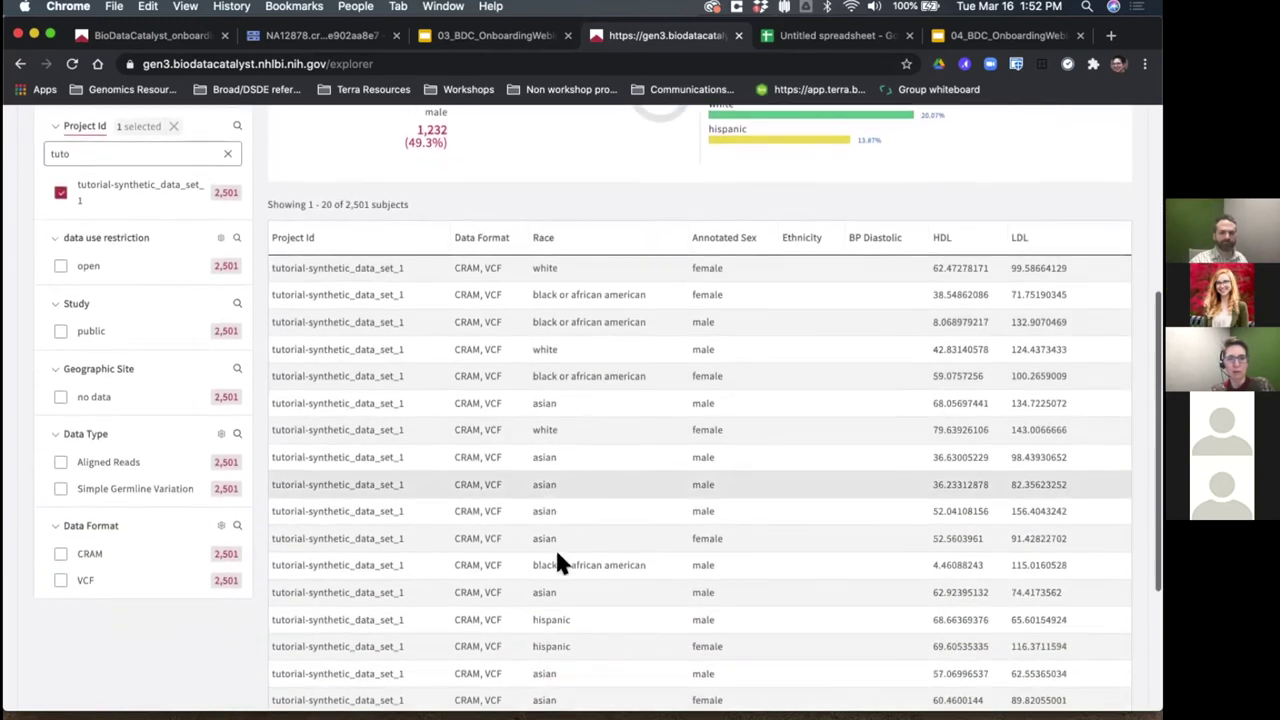
pyautogui.scroll(-4, 558, 563)
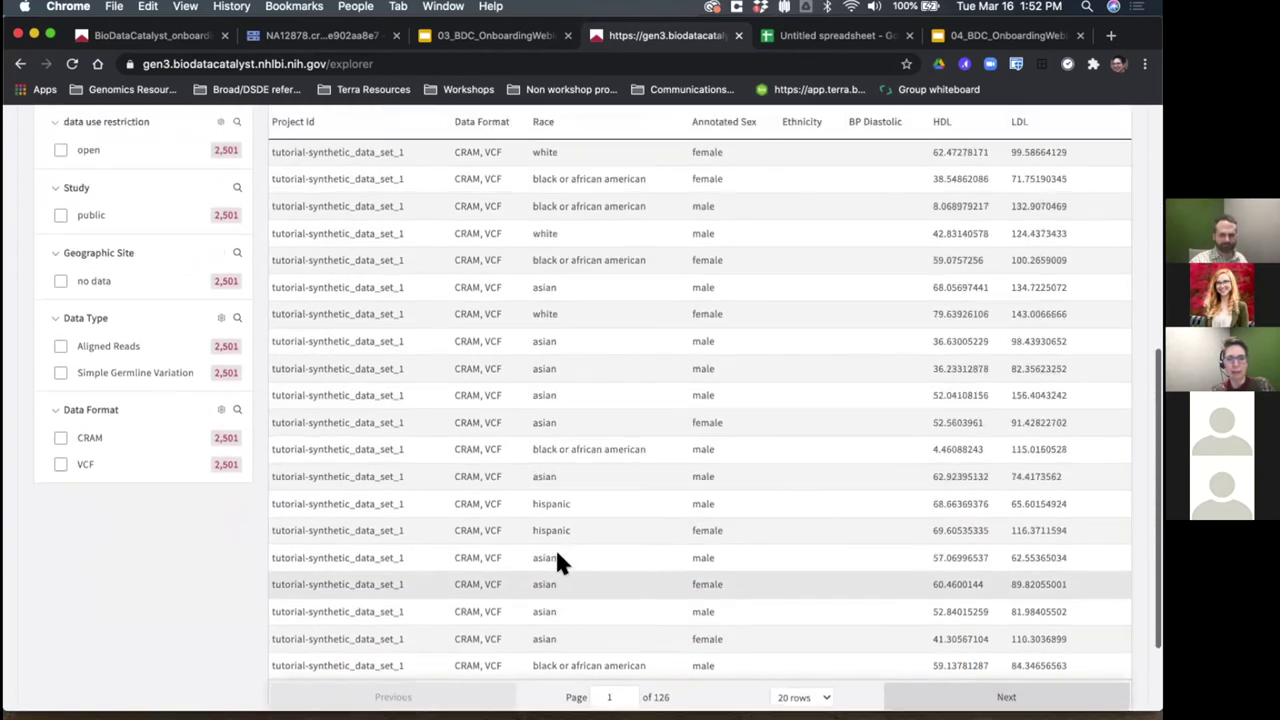
pyautogui.scroll(10, 558, 563)
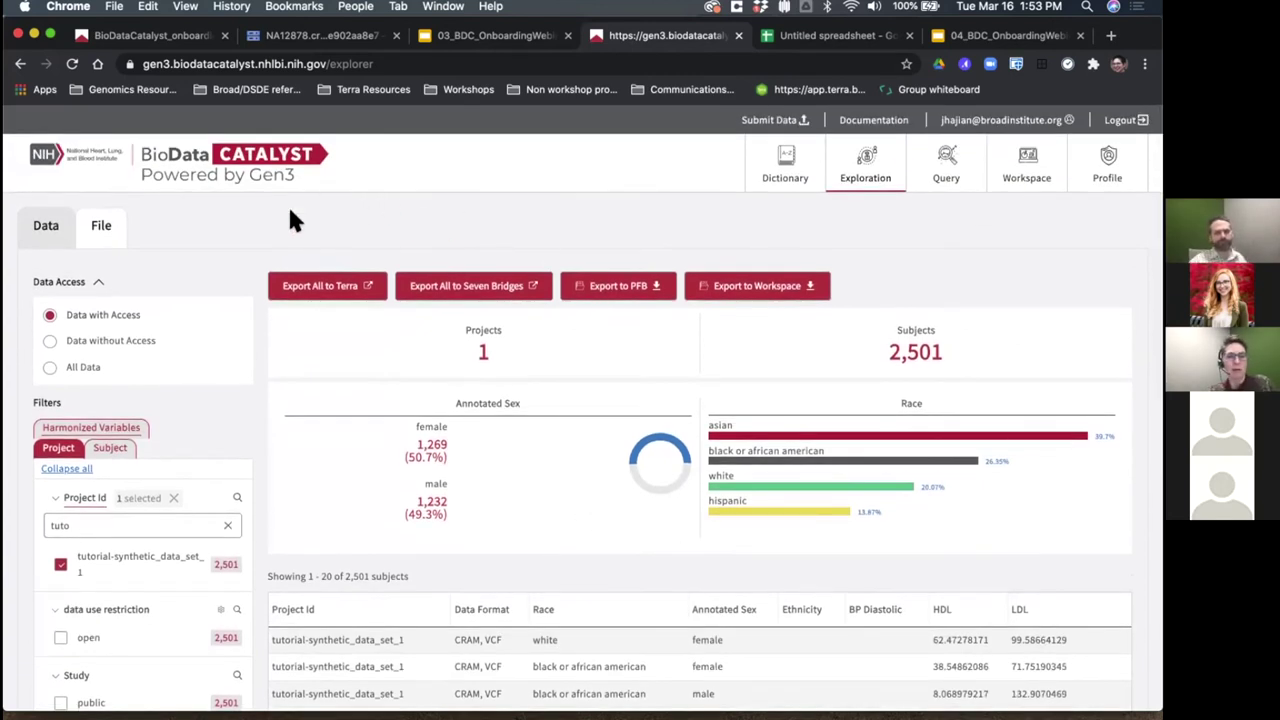
# Step: Export all of the filtered data to Terra and choose to start with an existing workspace
pyautogui.click(328, 288)
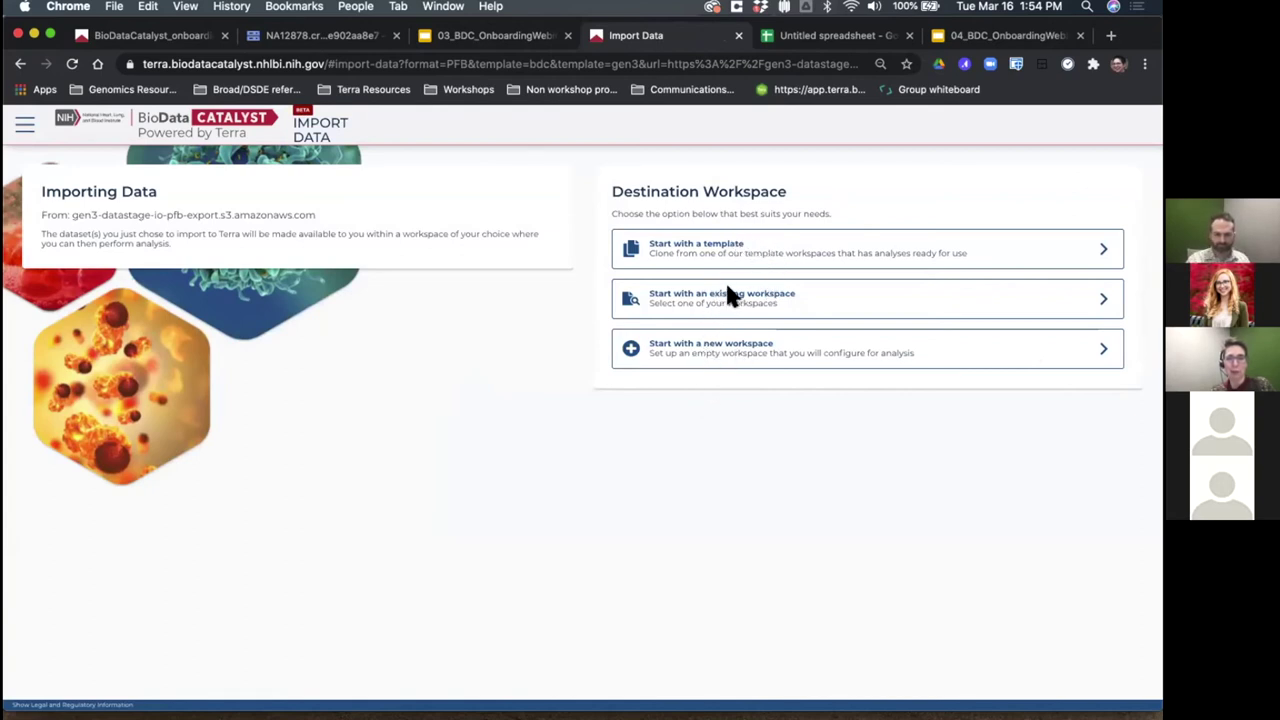
pyautogui.click(1100, 299)
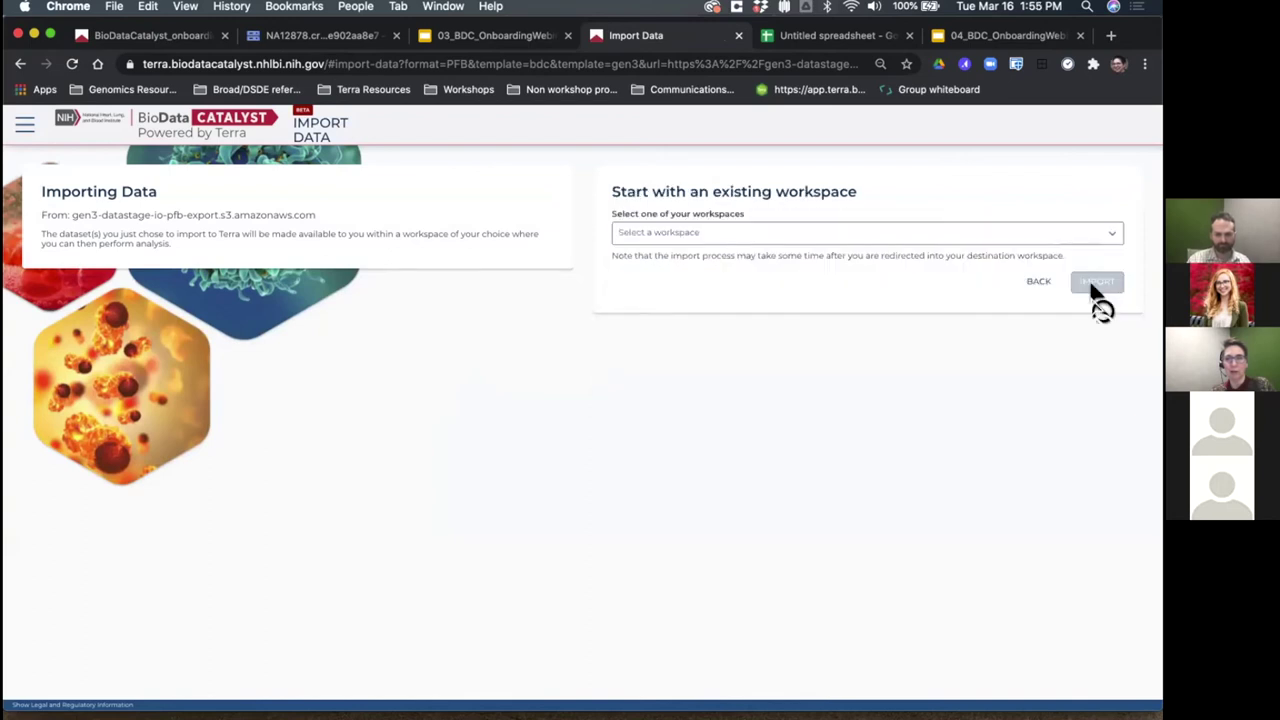
pyautogui.click(858, 237)
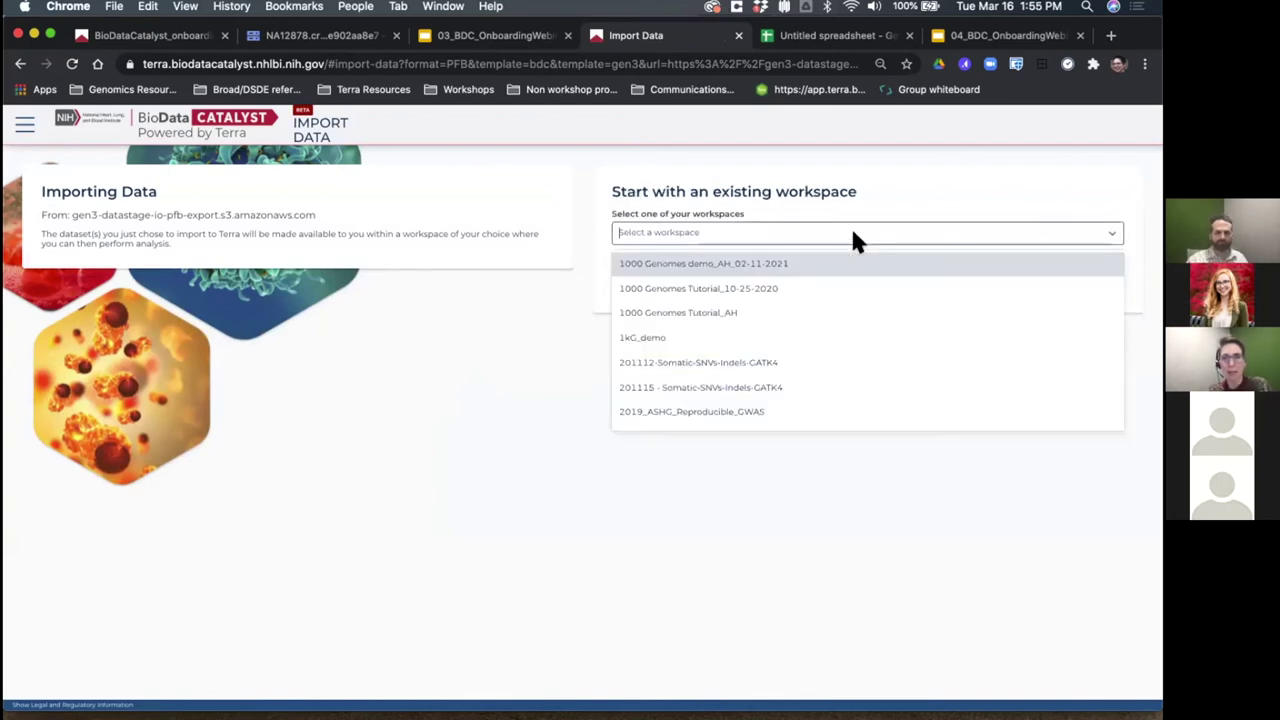
# Step: Find the BioDataCatalyst_onboarding_webinar1_AH_03-15-2021 workspace, searching for "webinar" and "AH", and import the data into it
pyautogui.write('webinar')
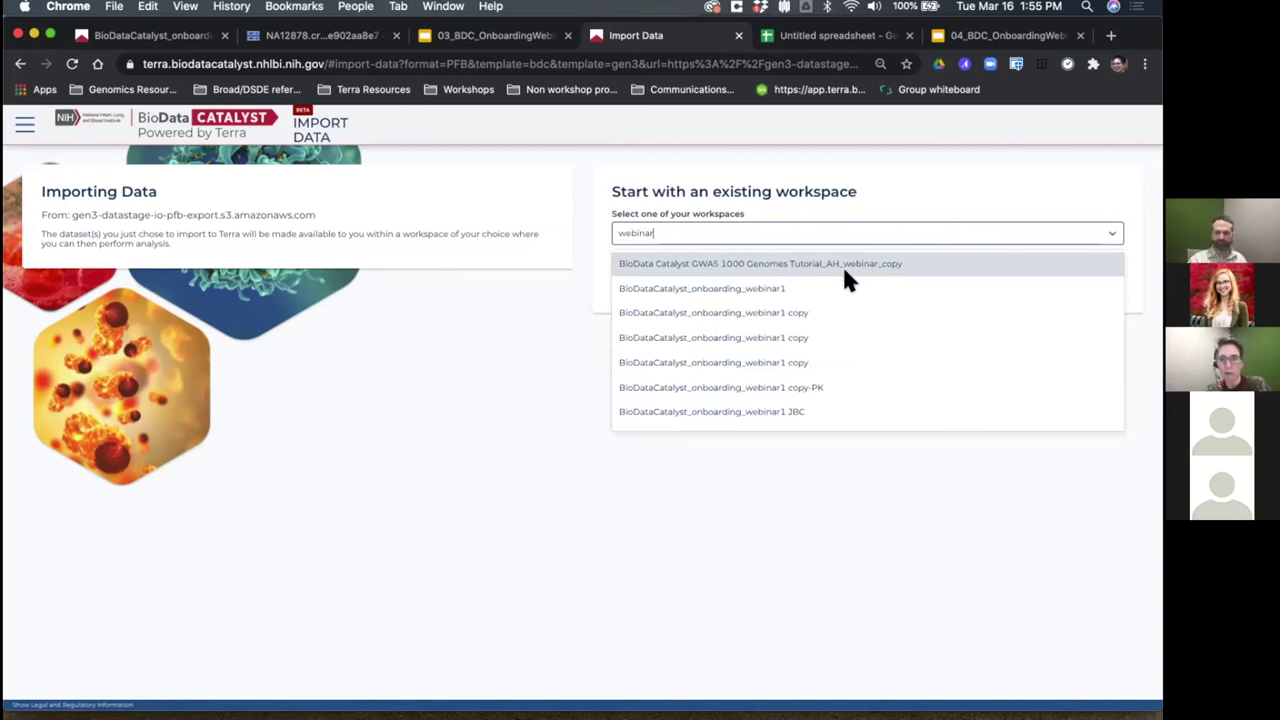
pyautogui.scroll(-2, 812, 376)
pyautogui.scroll(-2, 814, 388)
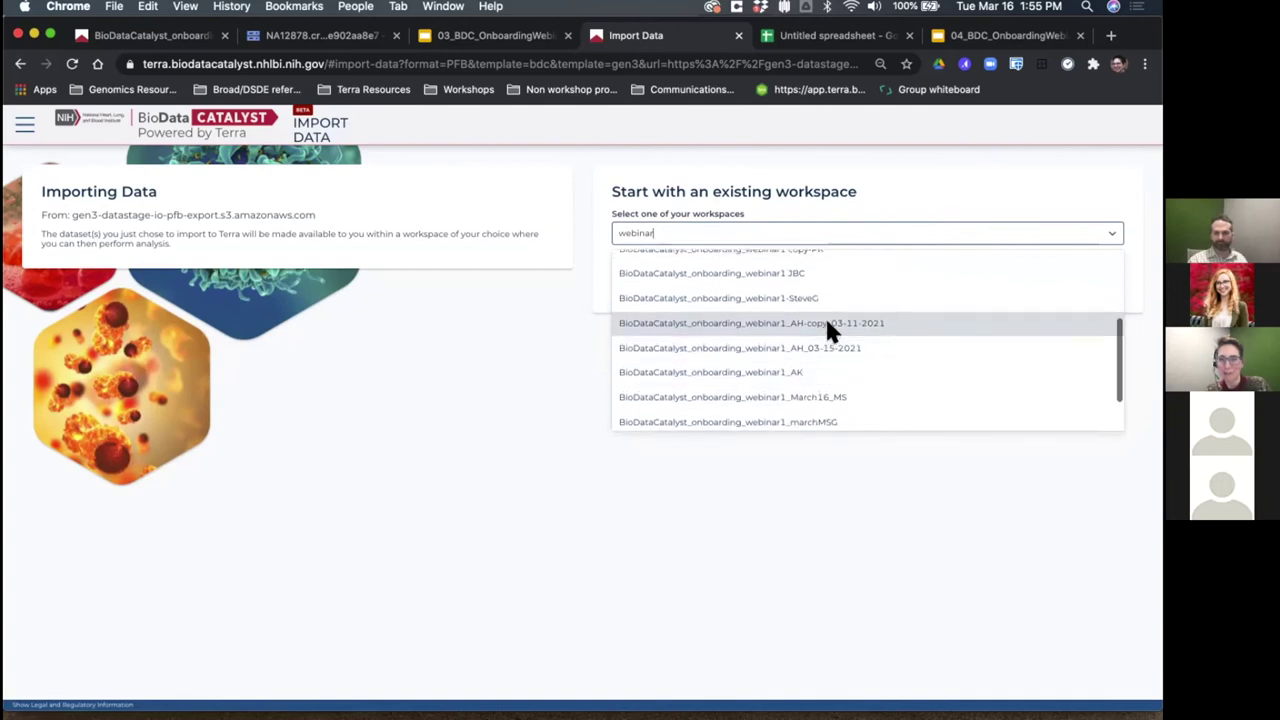
pyautogui.click(712, 228)
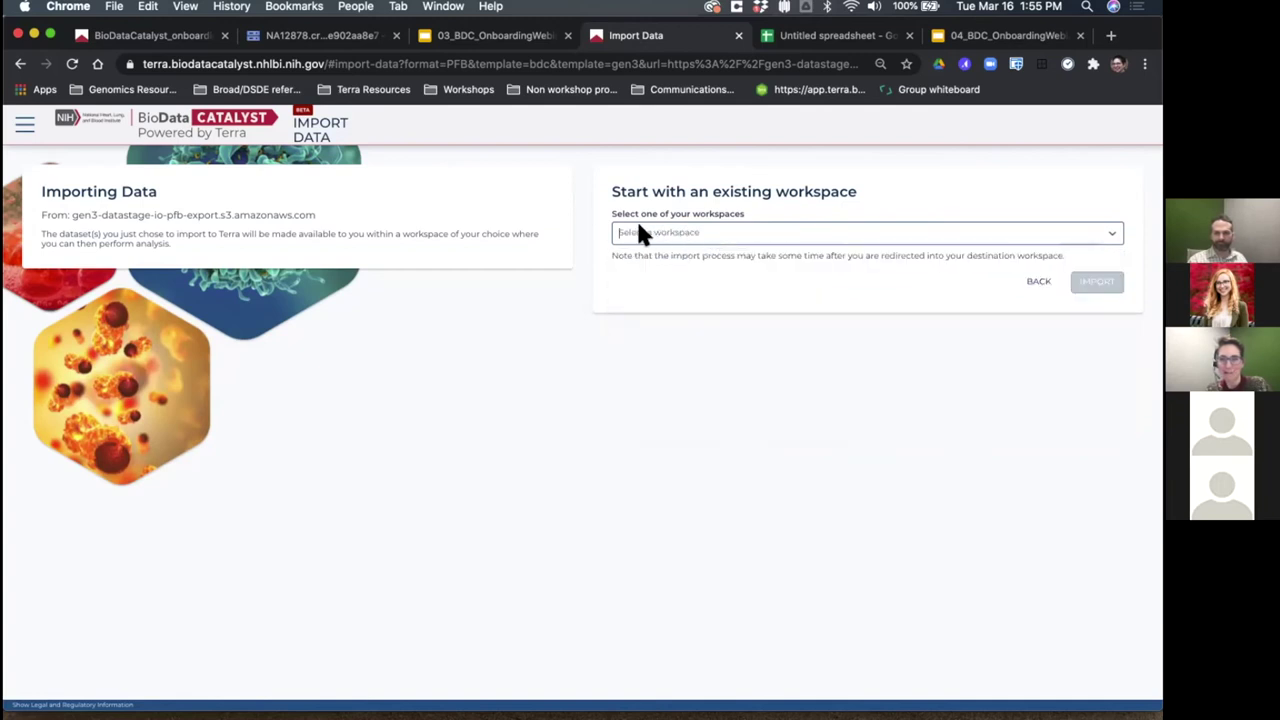
pyautogui.write('AH')
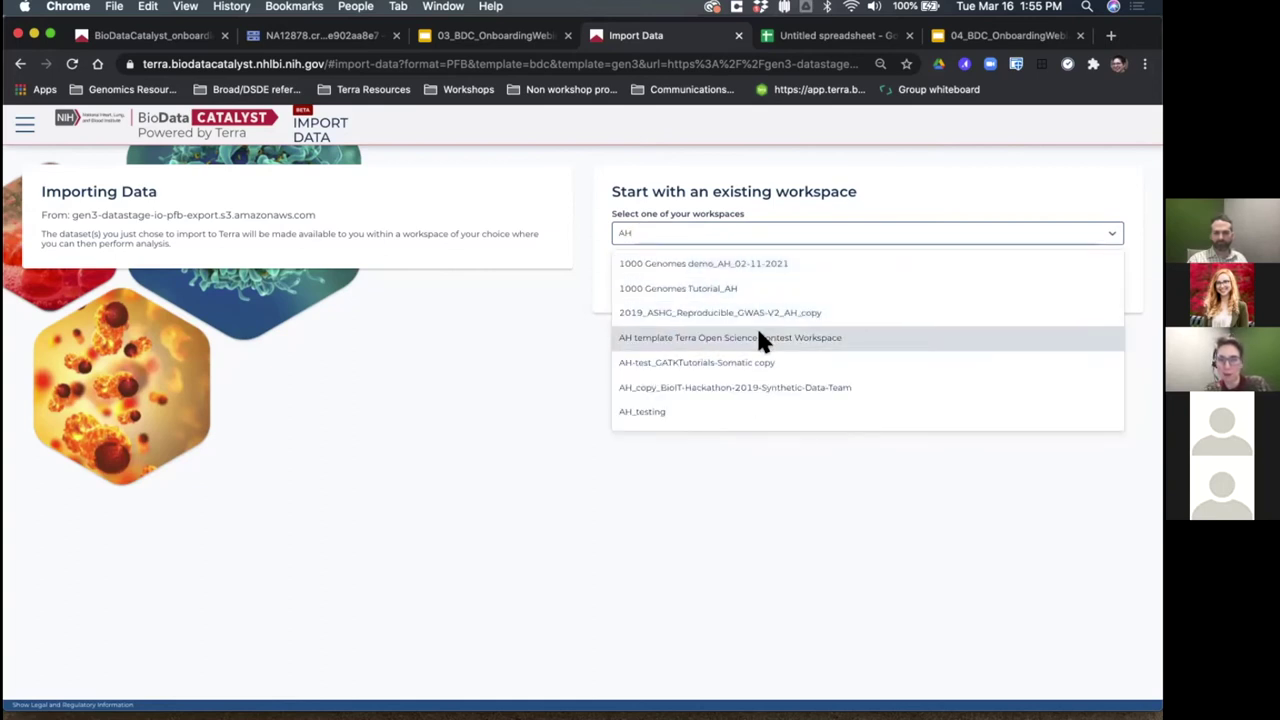
pyautogui.click(1097, 282)
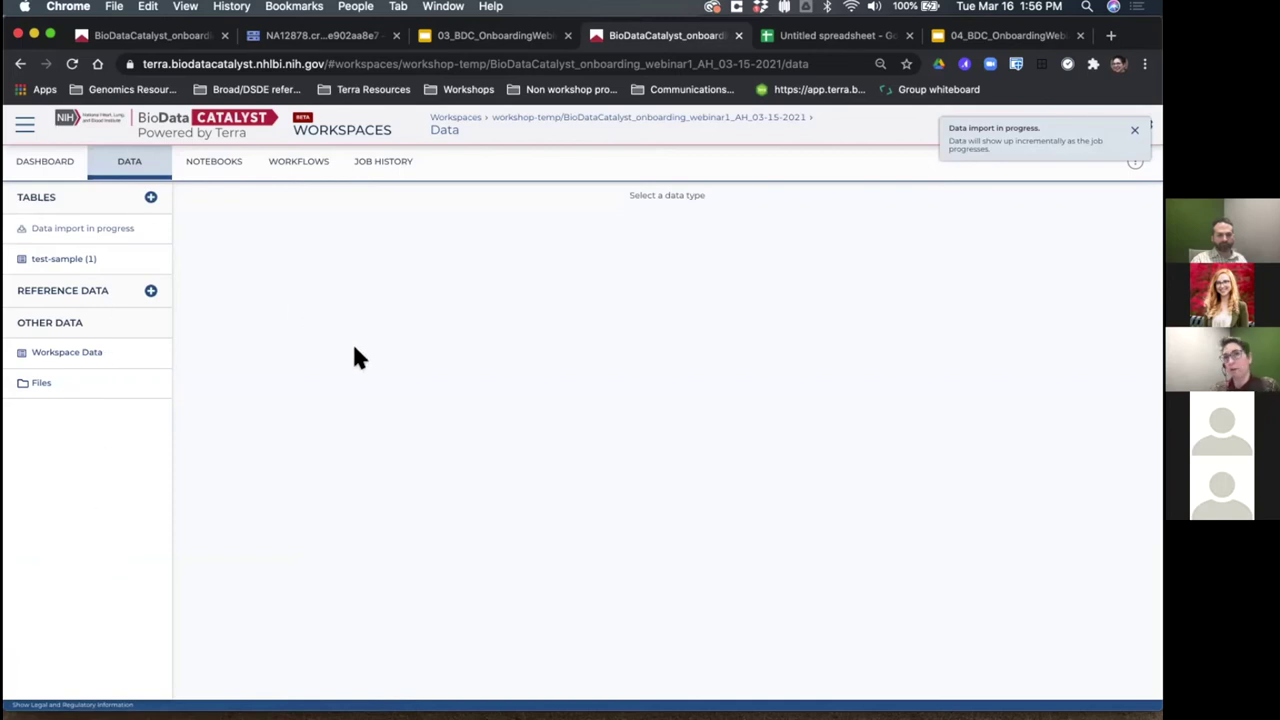
# Step: Switch to the 04_BDC onboarding webinar presentation in Google Slides to show the workflows overview
pyautogui.press('super+9')
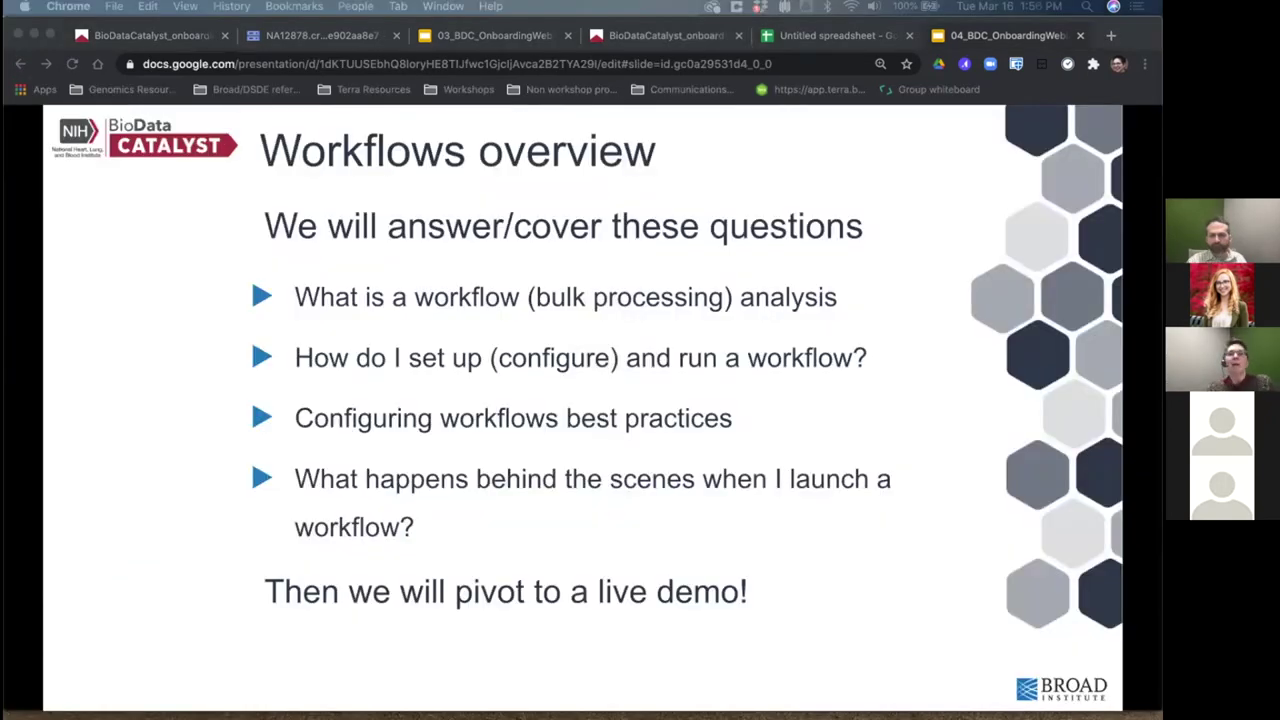
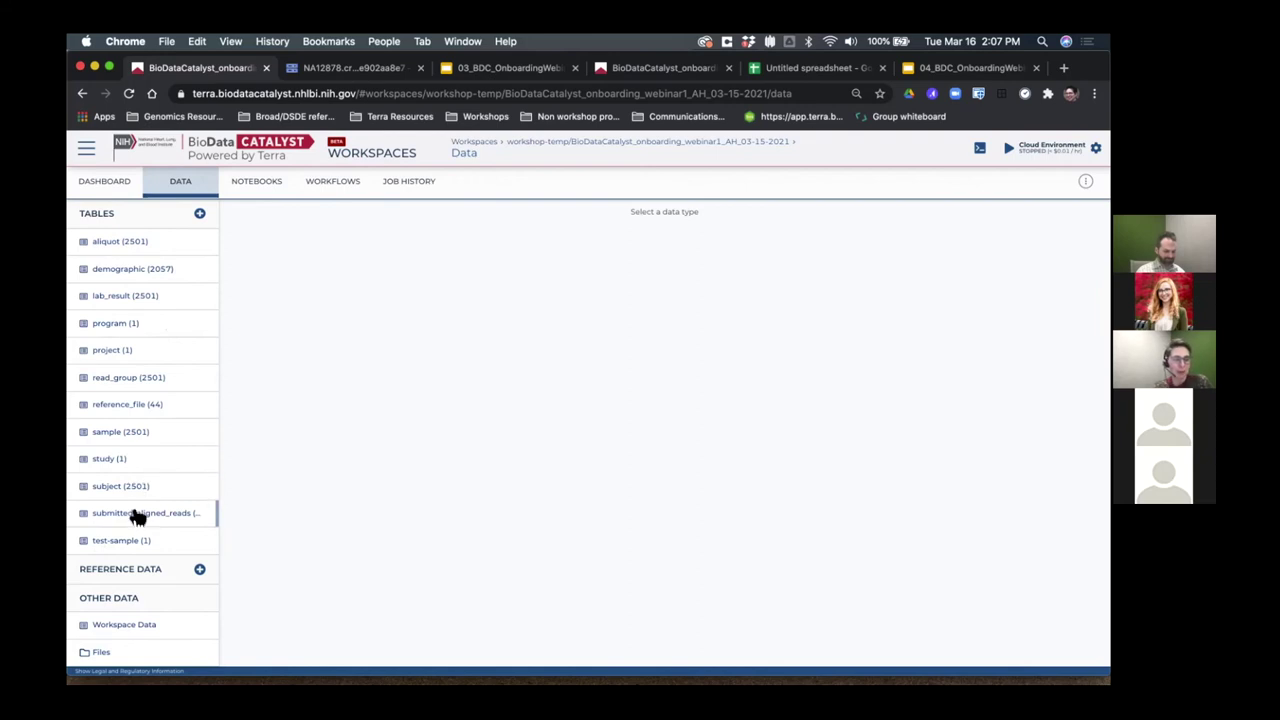
# Step: Look over the submitted_aligned_reads table across its data format, file name, file size and DRS URI columns
pyautogui.click(137, 517)
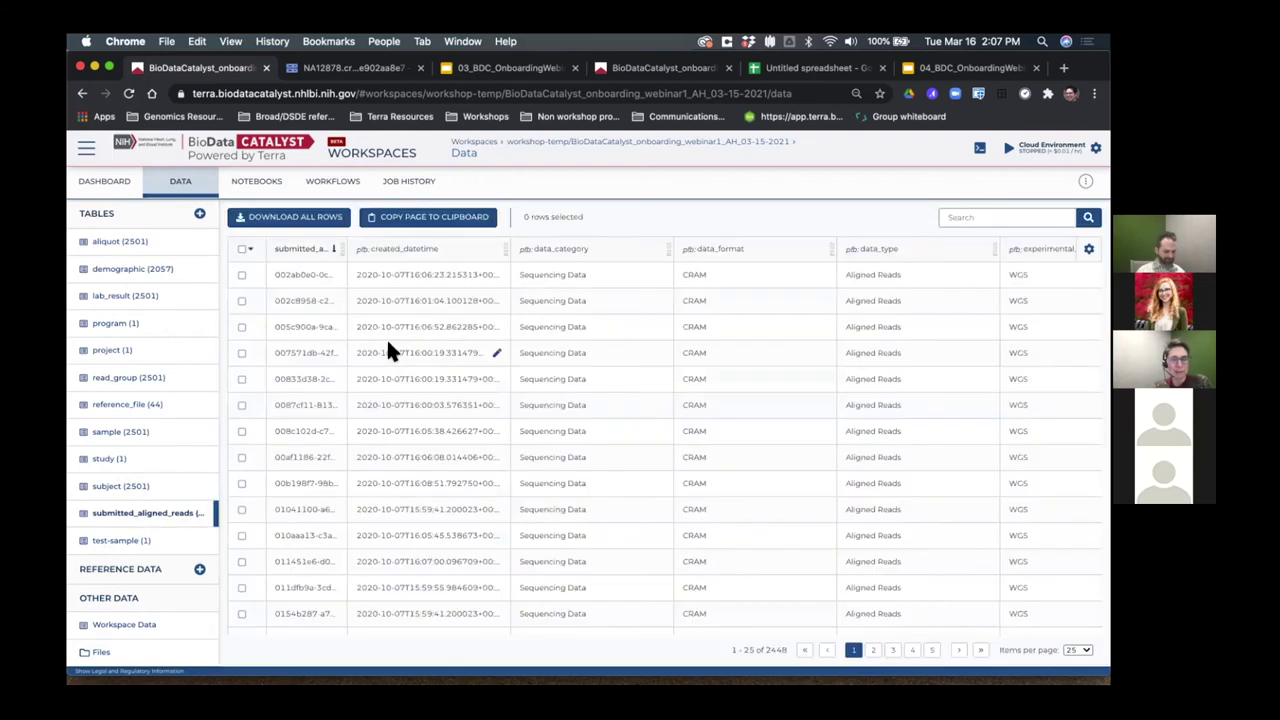
pyautogui.hscroll(3, 436, 343)
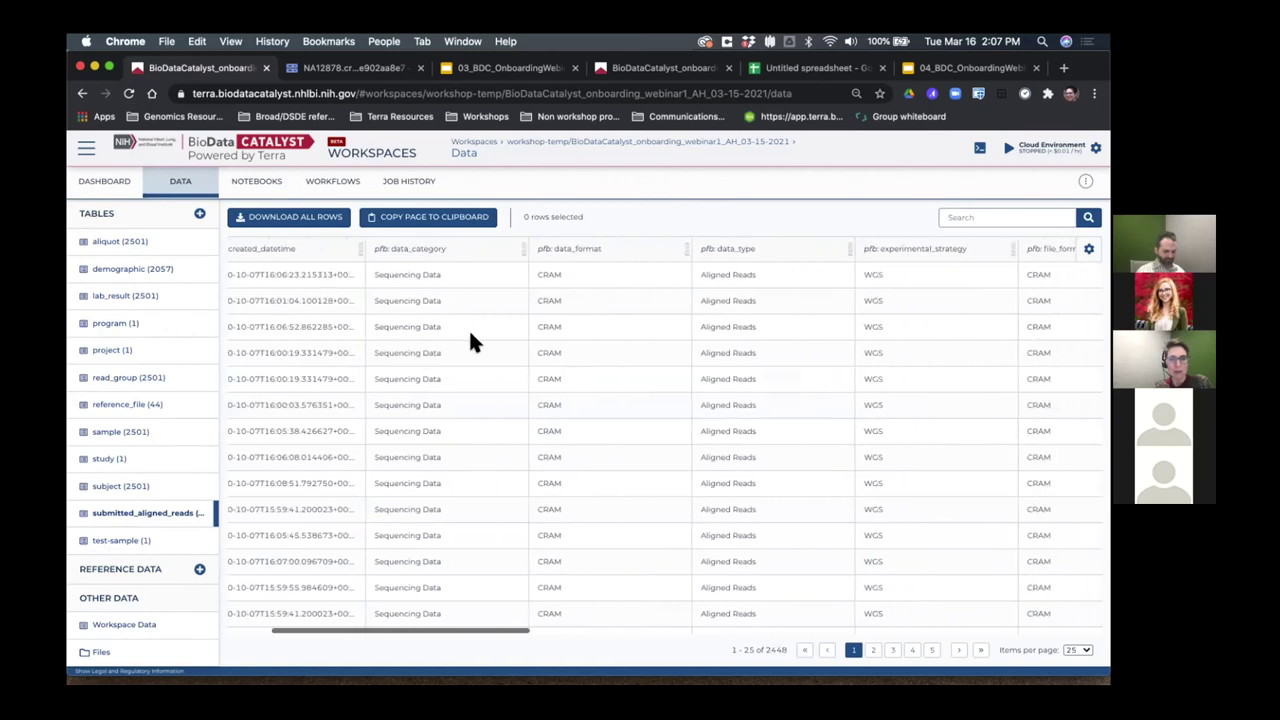
pyautogui.hscroll(2, 687, 336)
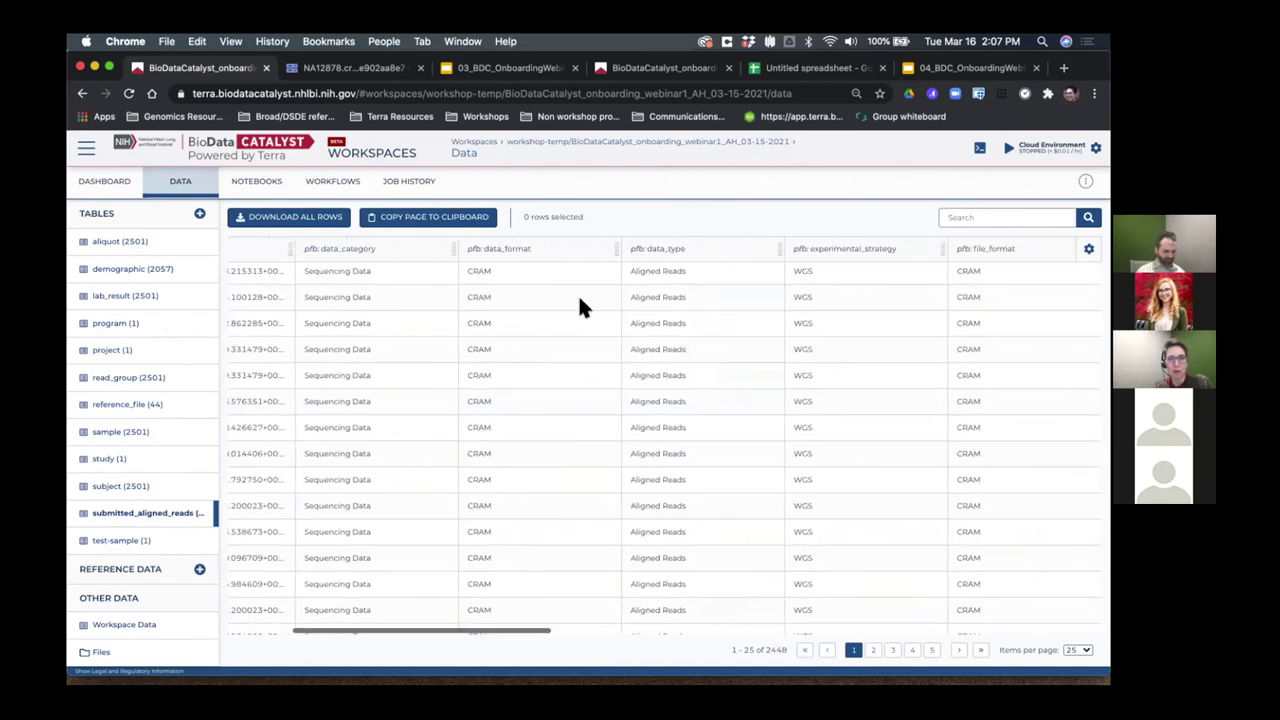
pyautogui.hscroll(12, 893, 320)
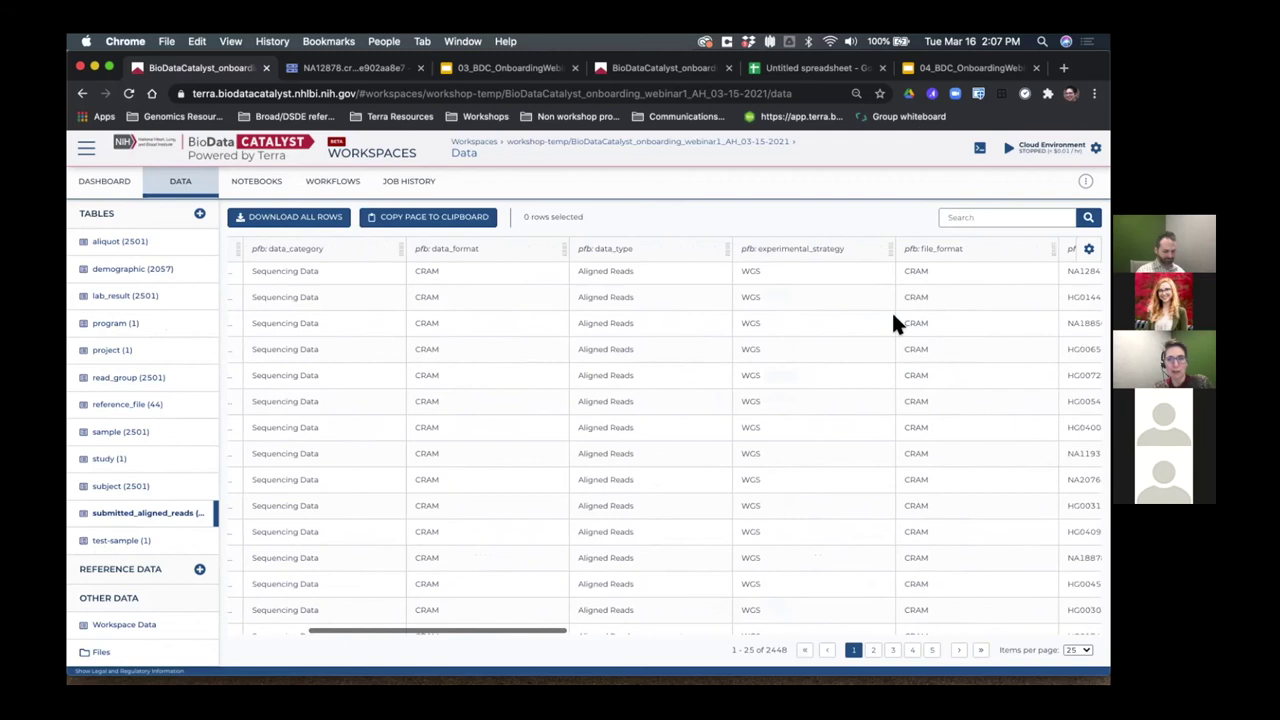
pyautogui.hscroll(3, 893, 320)
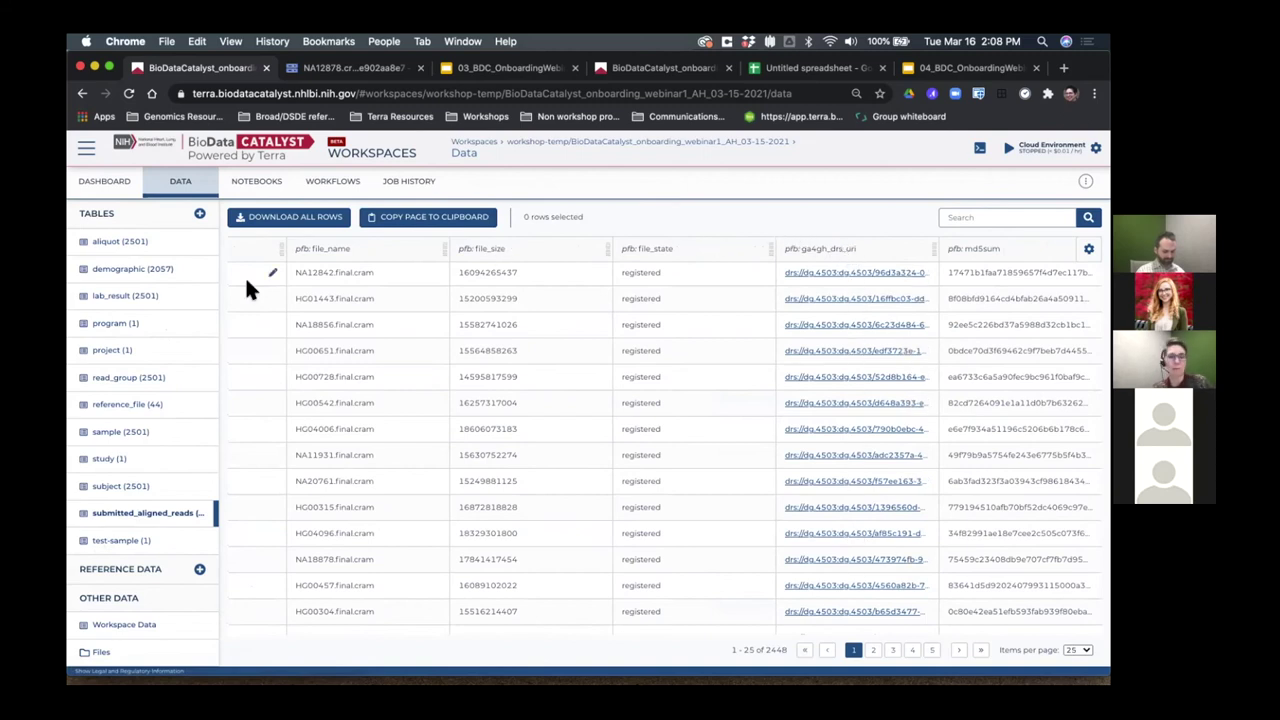
# Step: Open the workspace's TOPMed-Aligner workflow and choose test-sample as its root entity type
pyautogui.click(331, 185)
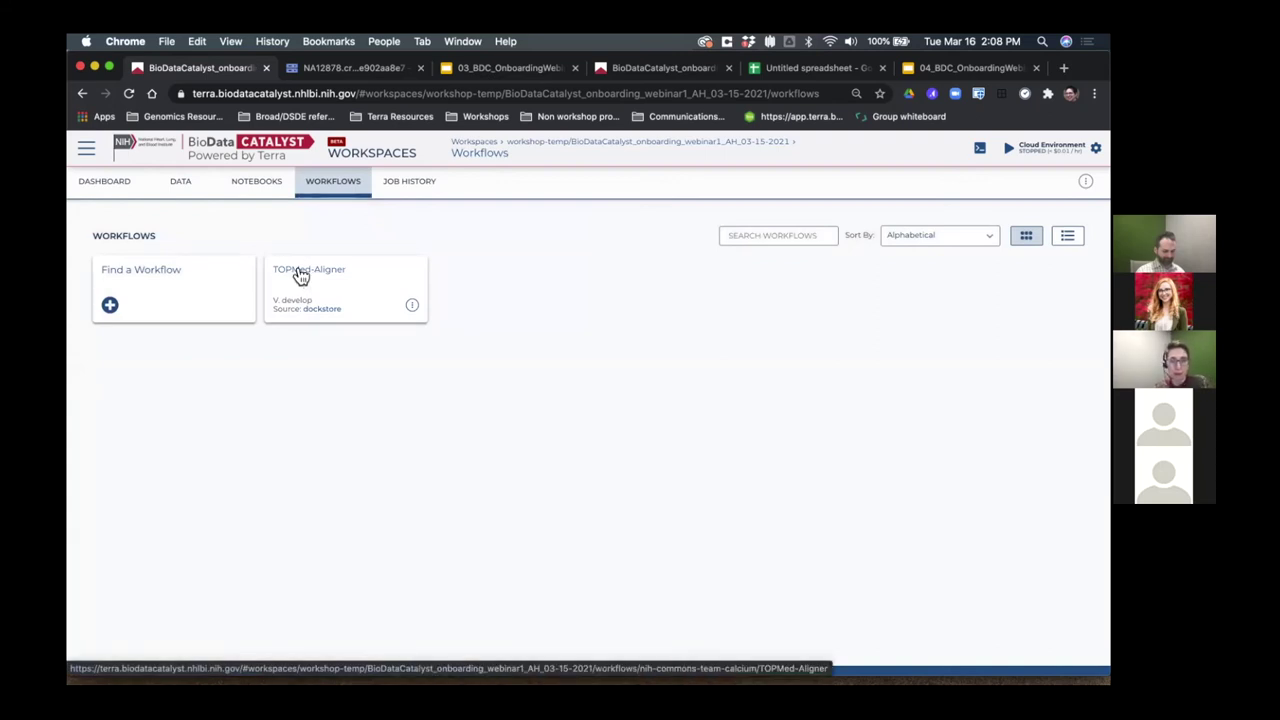
pyautogui.click(300, 277)
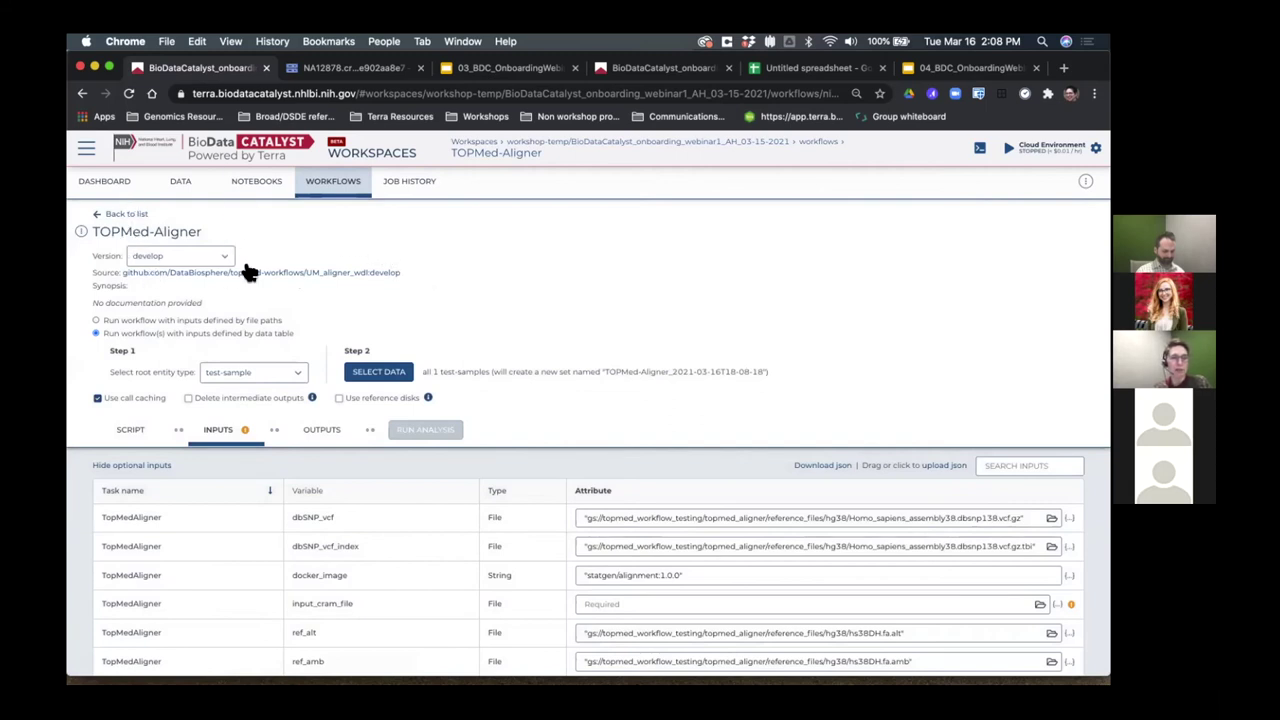
pyautogui.click(293, 372)
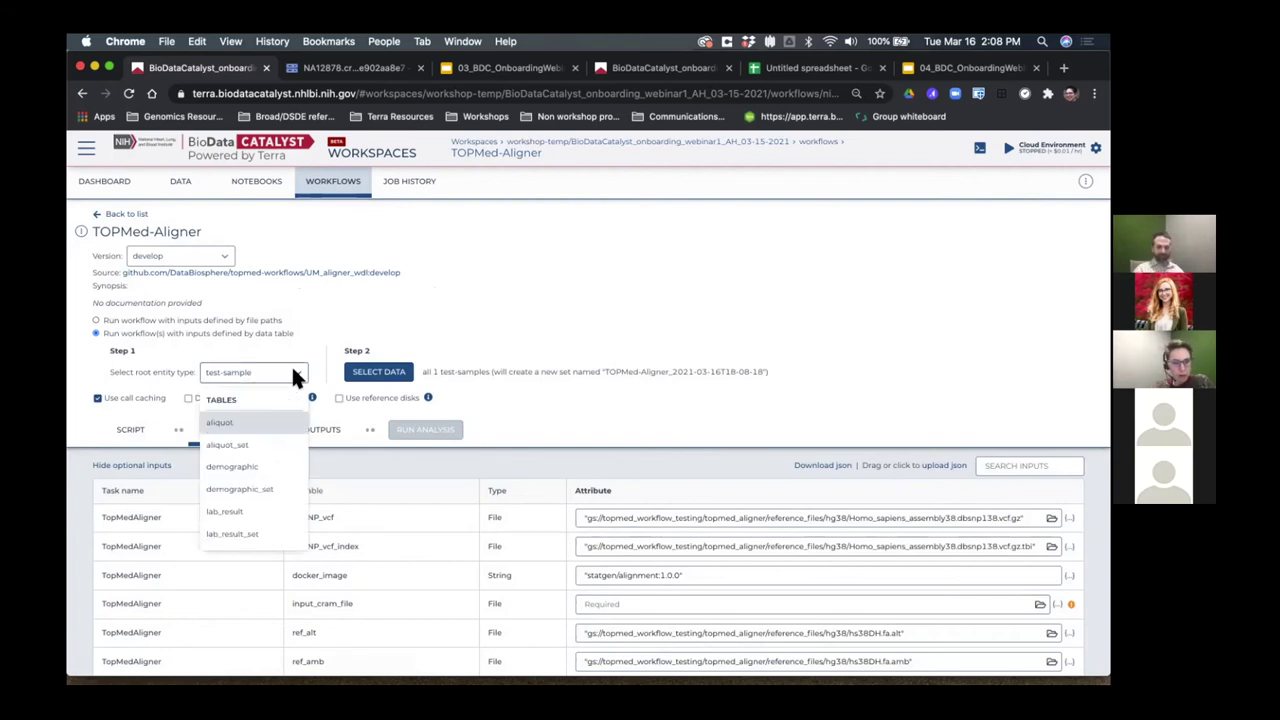
pyautogui.scroll(-1, 256, 483)
pyautogui.scroll(-5, 257, 490)
pyautogui.scroll(-4, 257, 493)
pyautogui.scroll(-1, 257, 490)
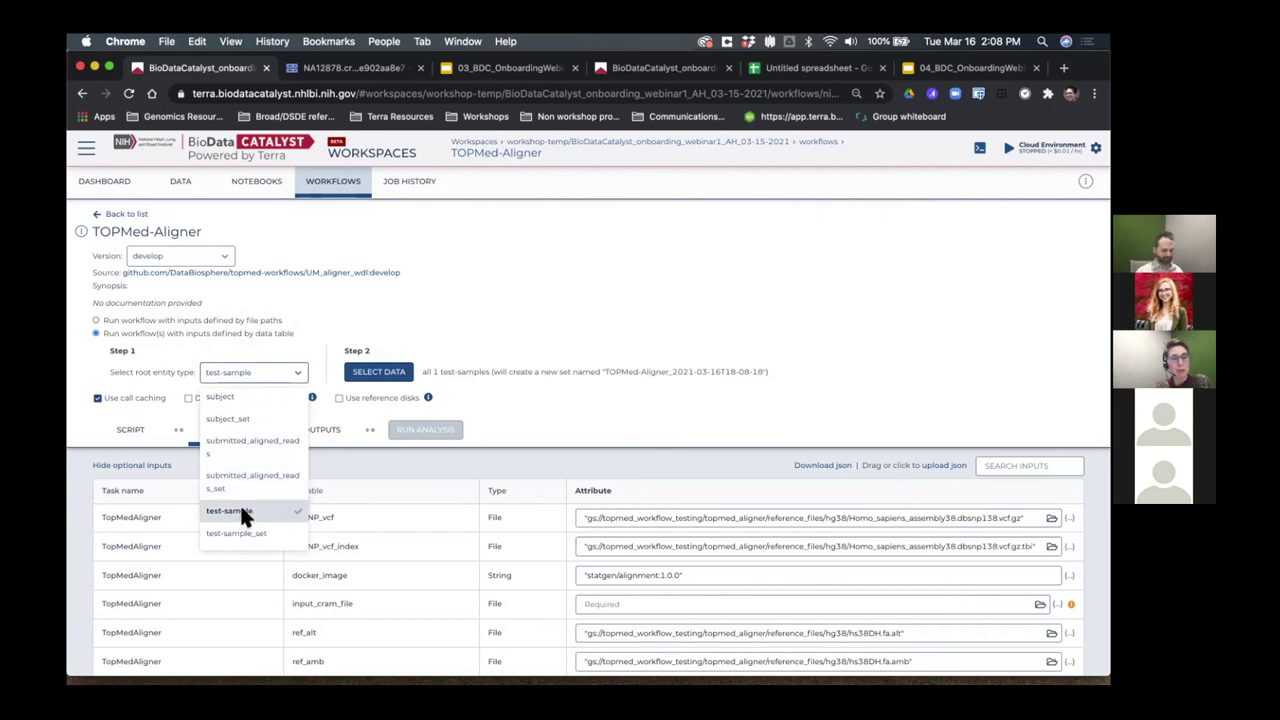
pyautogui.click(243, 512)
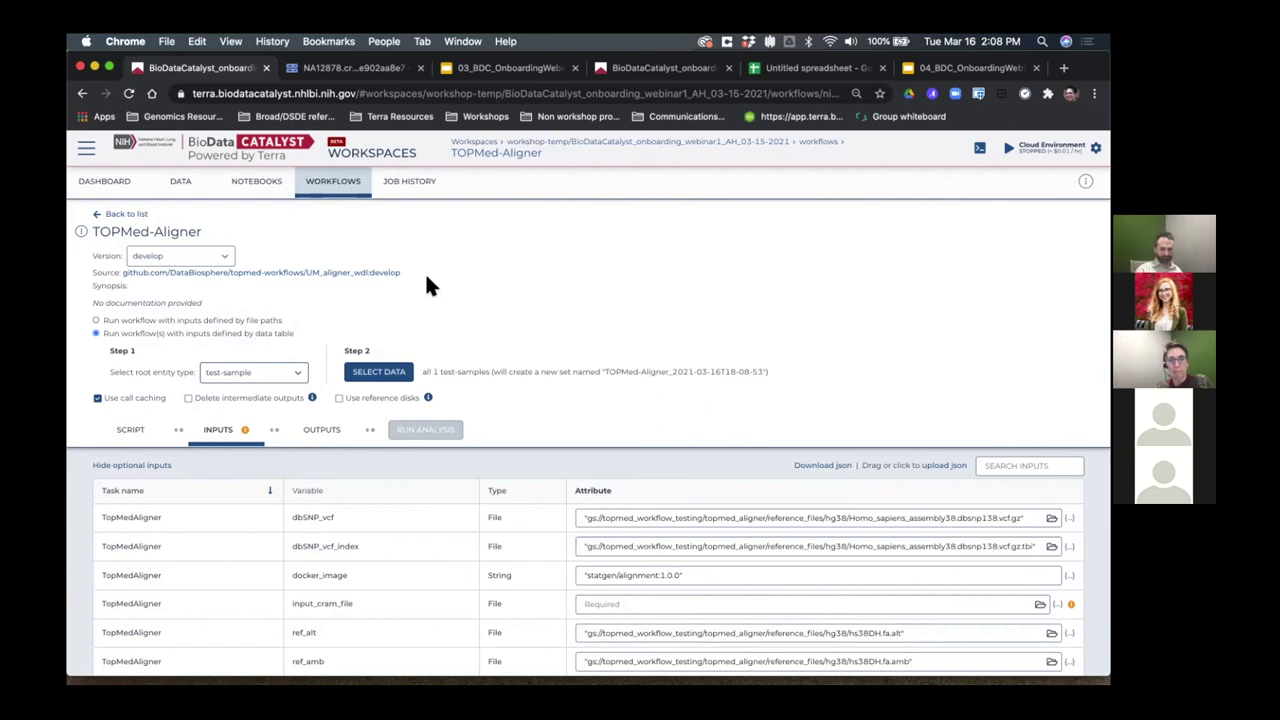
# Step: Choose specific rows to process and select the AH-03-16-2021 test-sample as the workflow's data
pyautogui.click(377, 373)
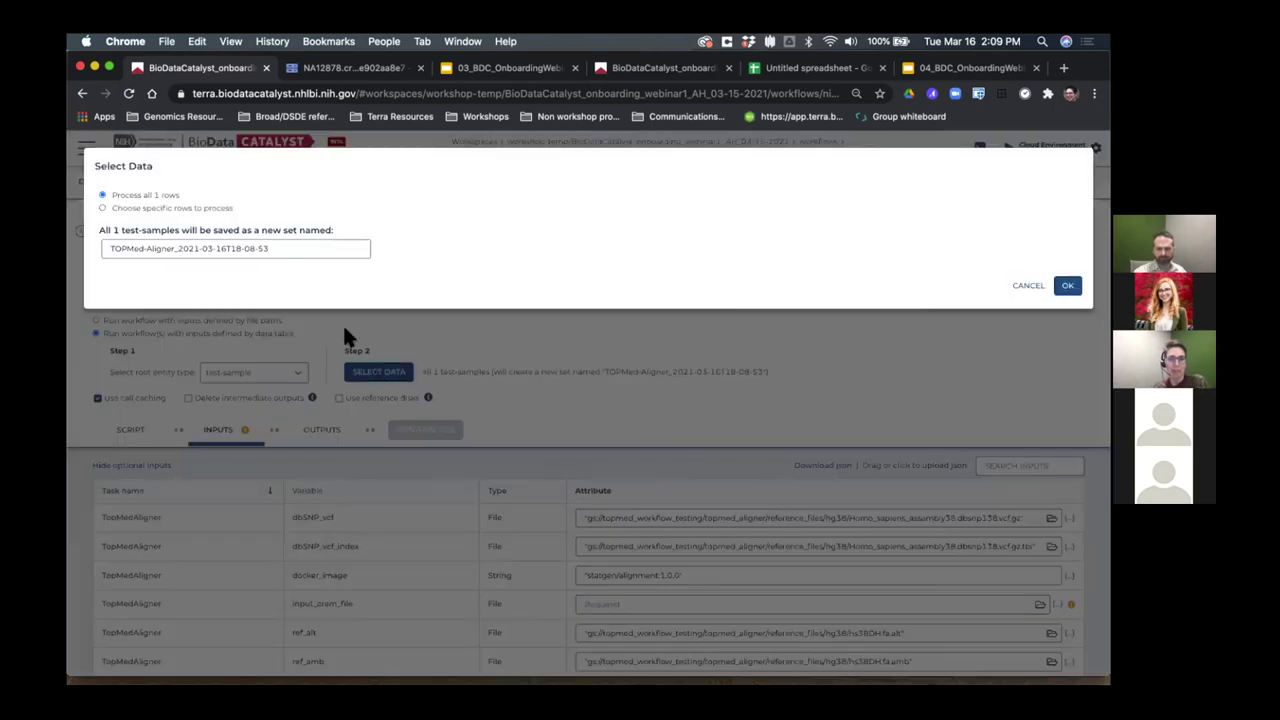
pyautogui.click(102, 207)
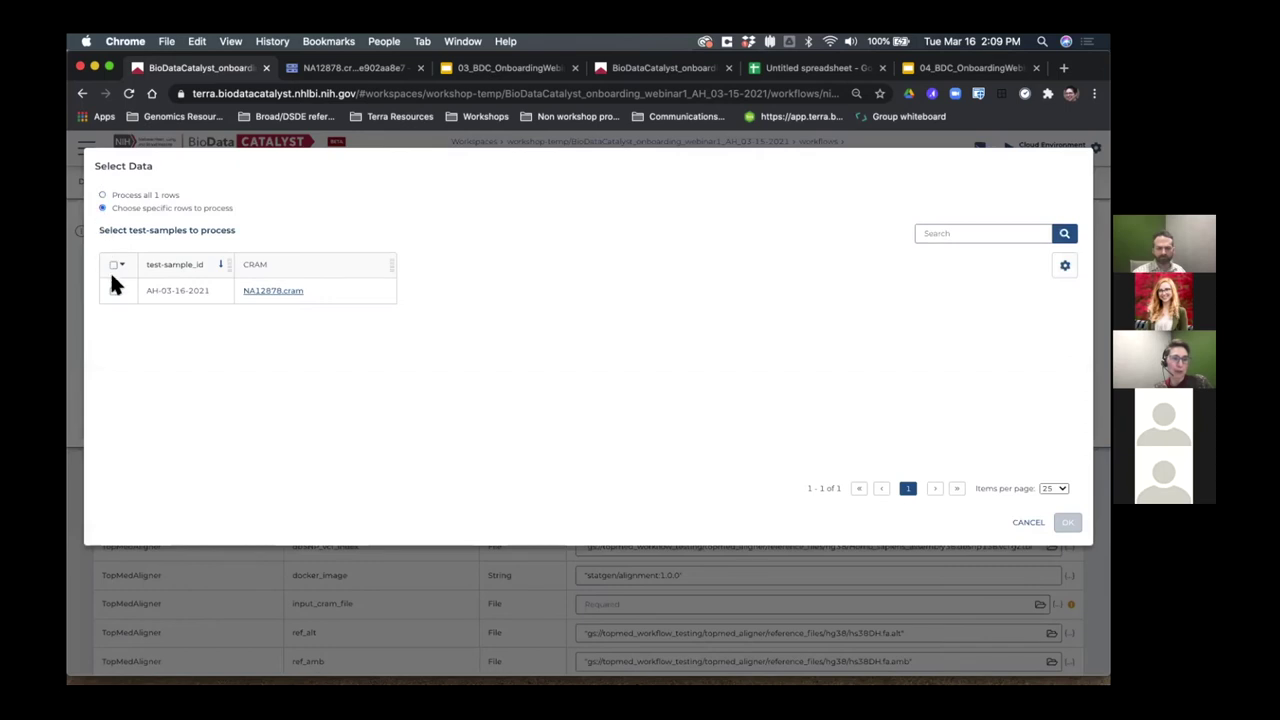
pyautogui.click(112, 291)
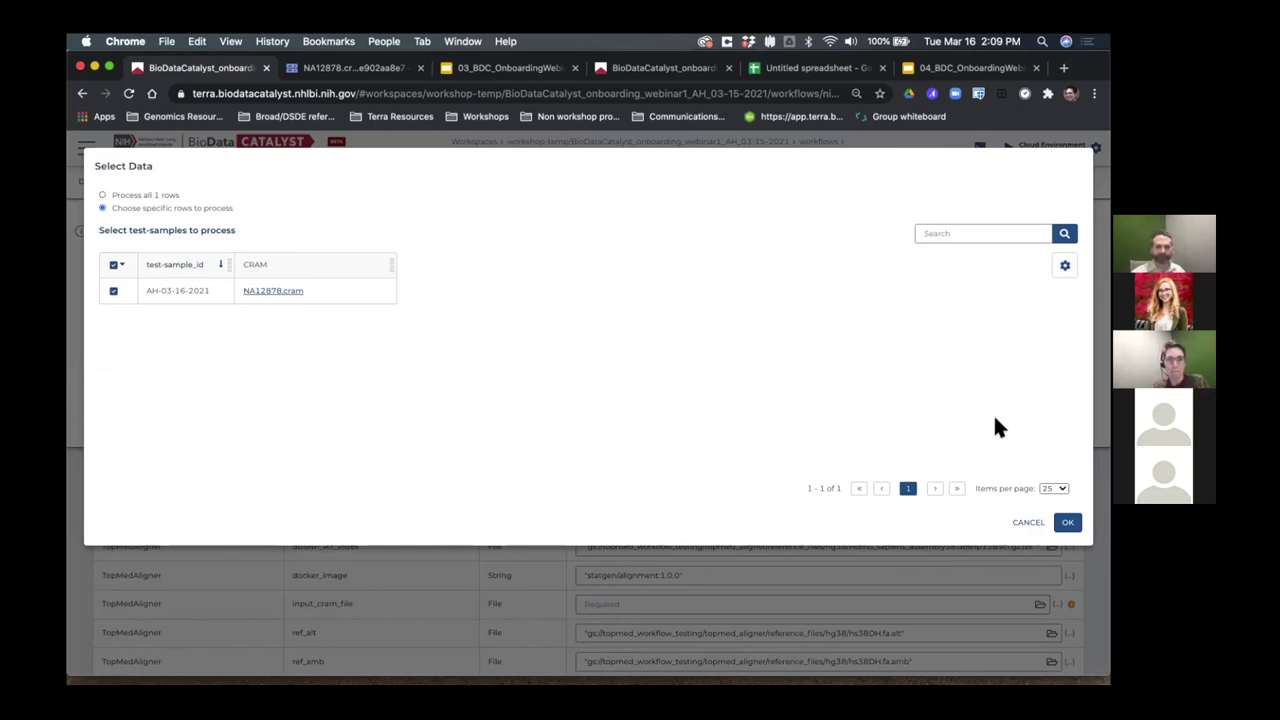
pyautogui.click(1066, 523)
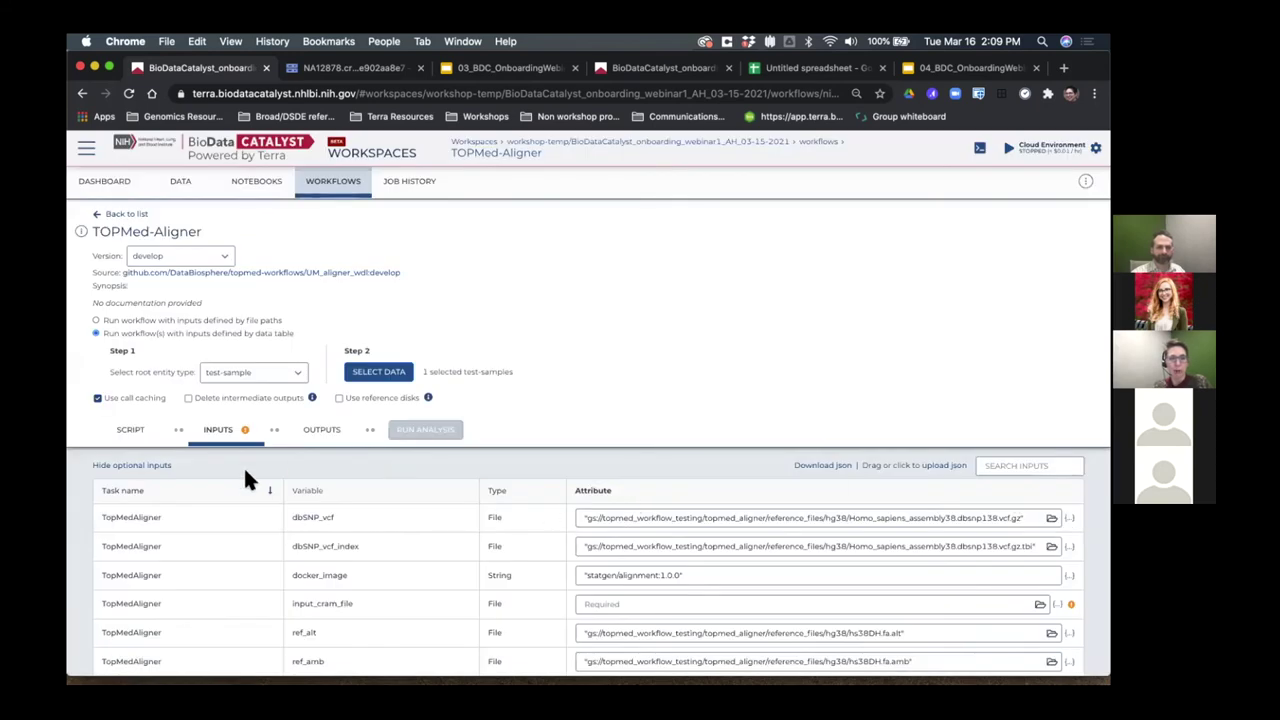
# Step: Review the TOPMed-Aligner input variables and hide the optional inputs
pyautogui.scroll(-3, 235, 482)
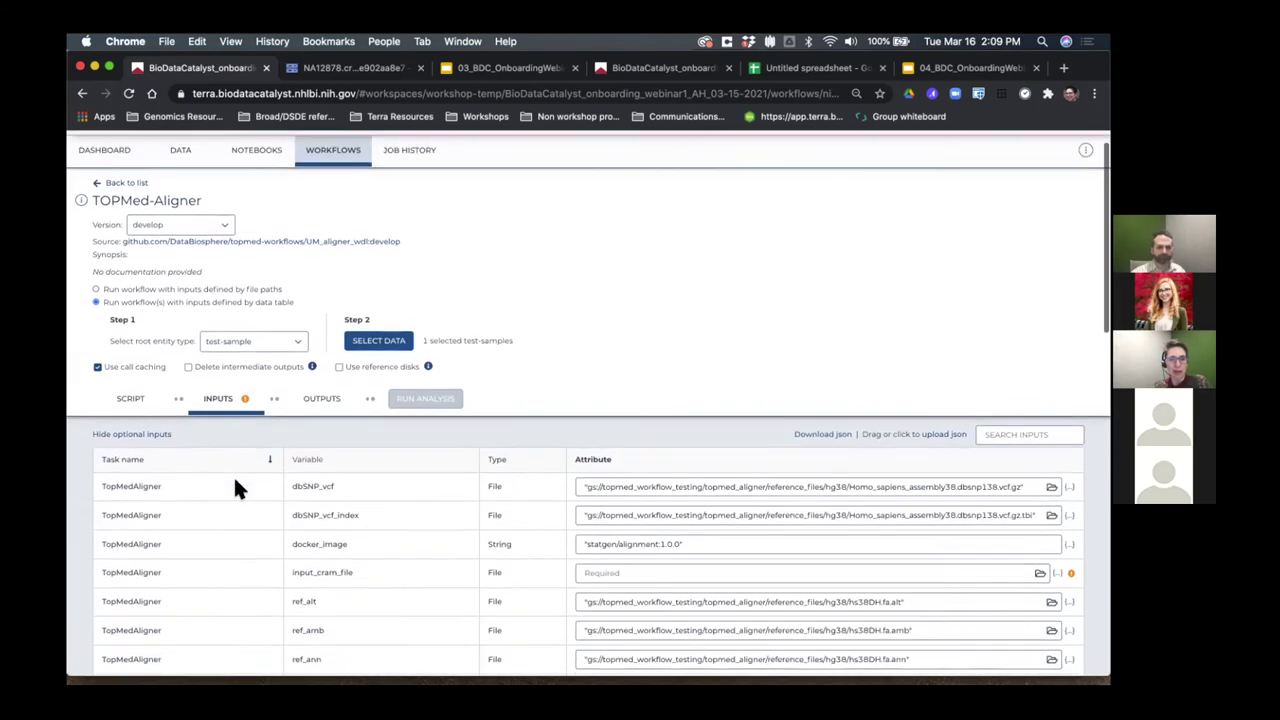
pyautogui.scroll(-2, 235, 488)
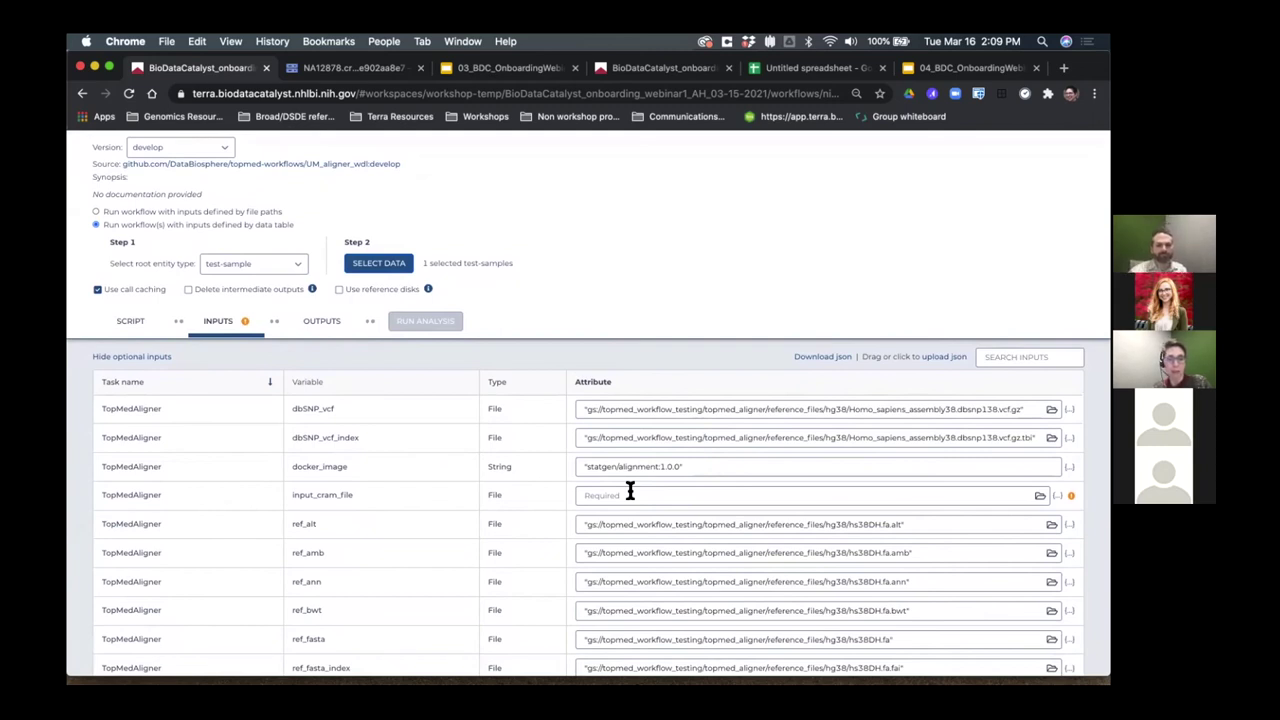
pyautogui.scroll(-3, 630, 491)
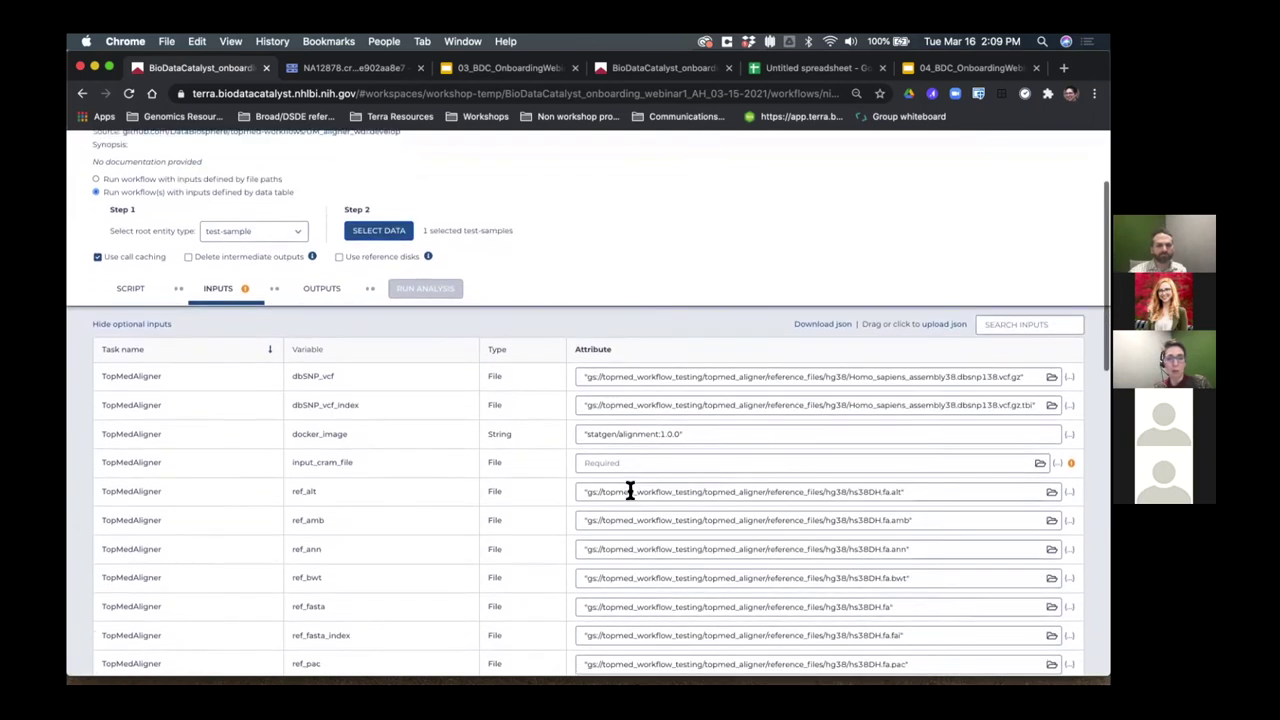
pyautogui.scroll(-1, 630, 491)
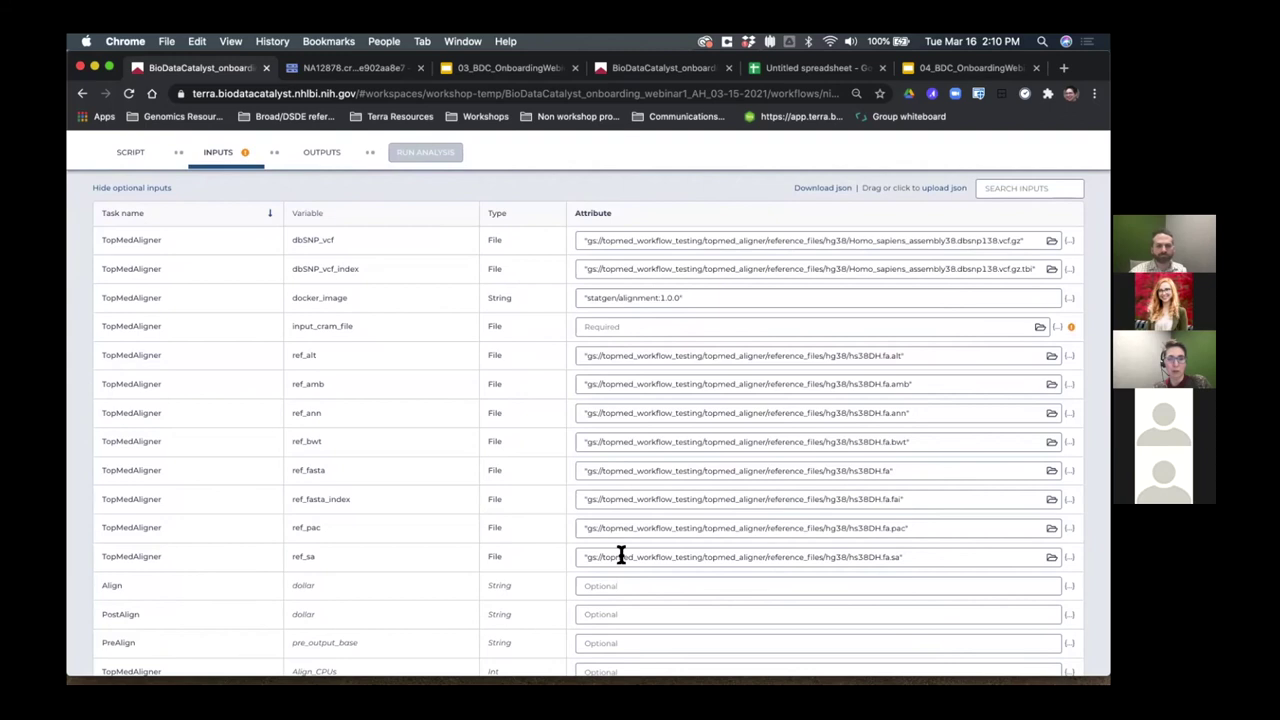
pyautogui.scroll(1, 620, 555)
pyautogui.scroll(1, 620, 555)
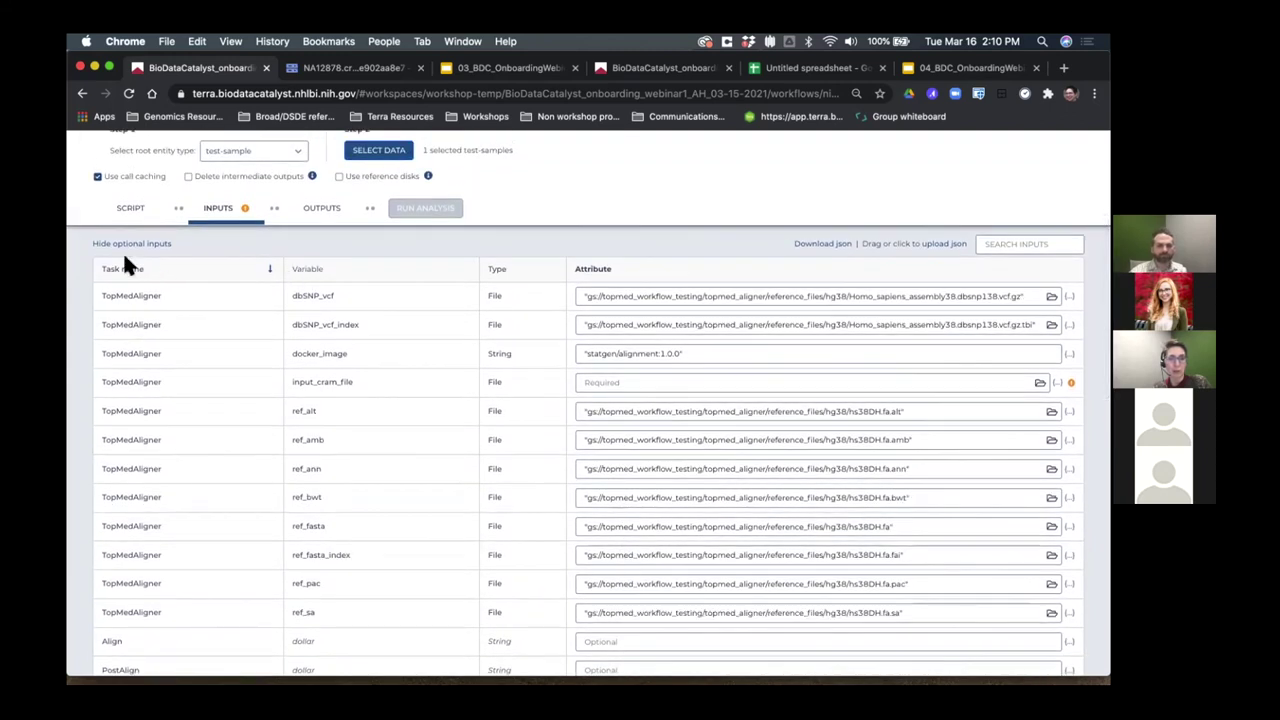
pyautogui.click(122, 245)
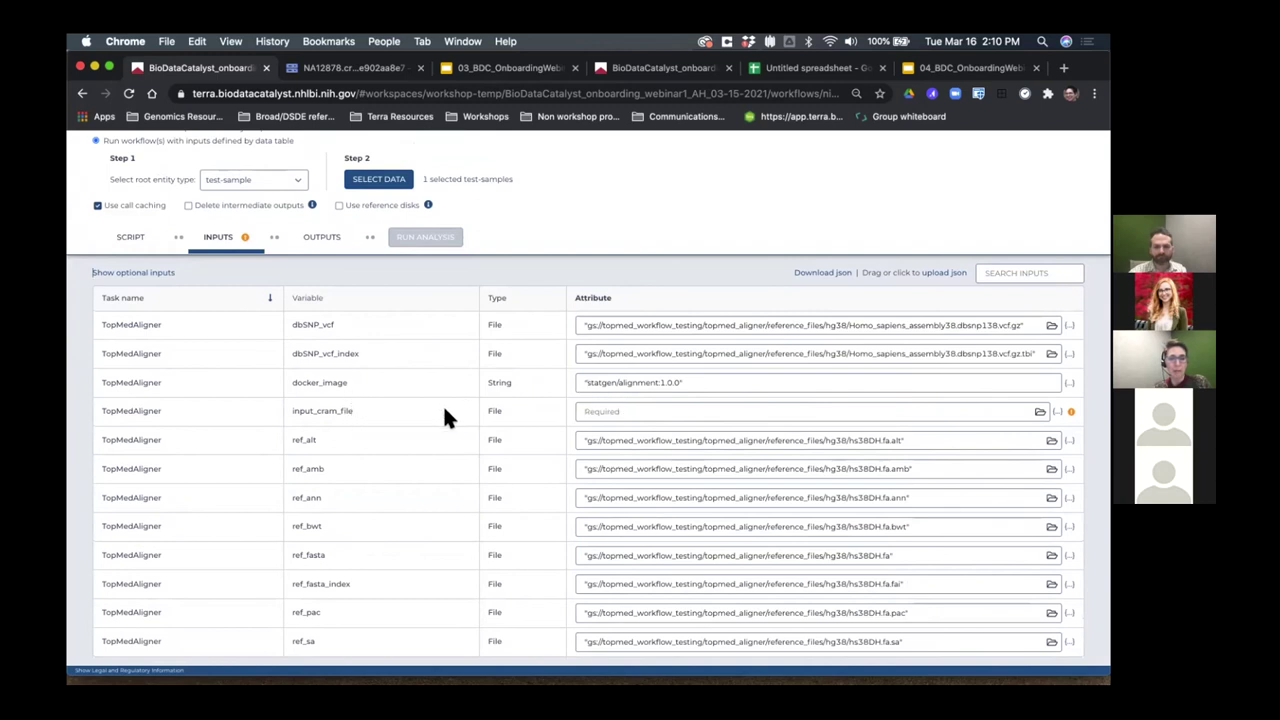
# Step: Set the input_cram_file attribute to this.CRAM and save the workflow inputs
pyautogui.click(599, 408)
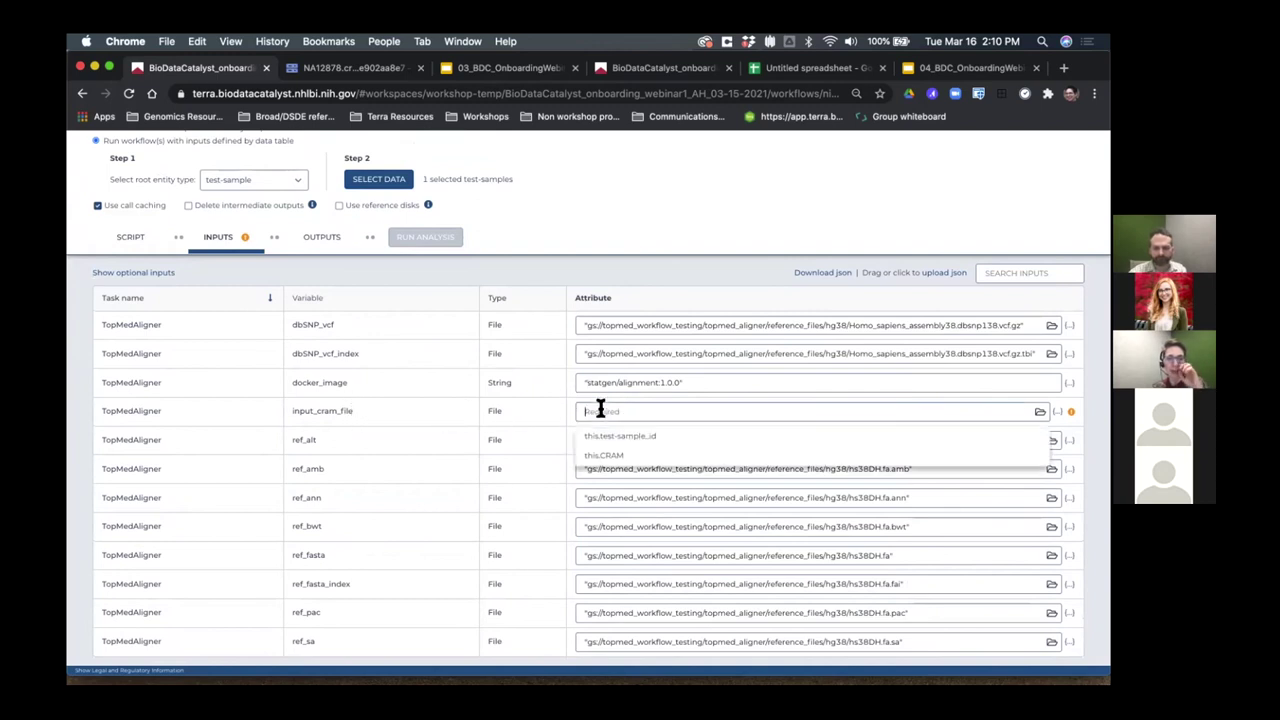
pyautogui.write('thi')
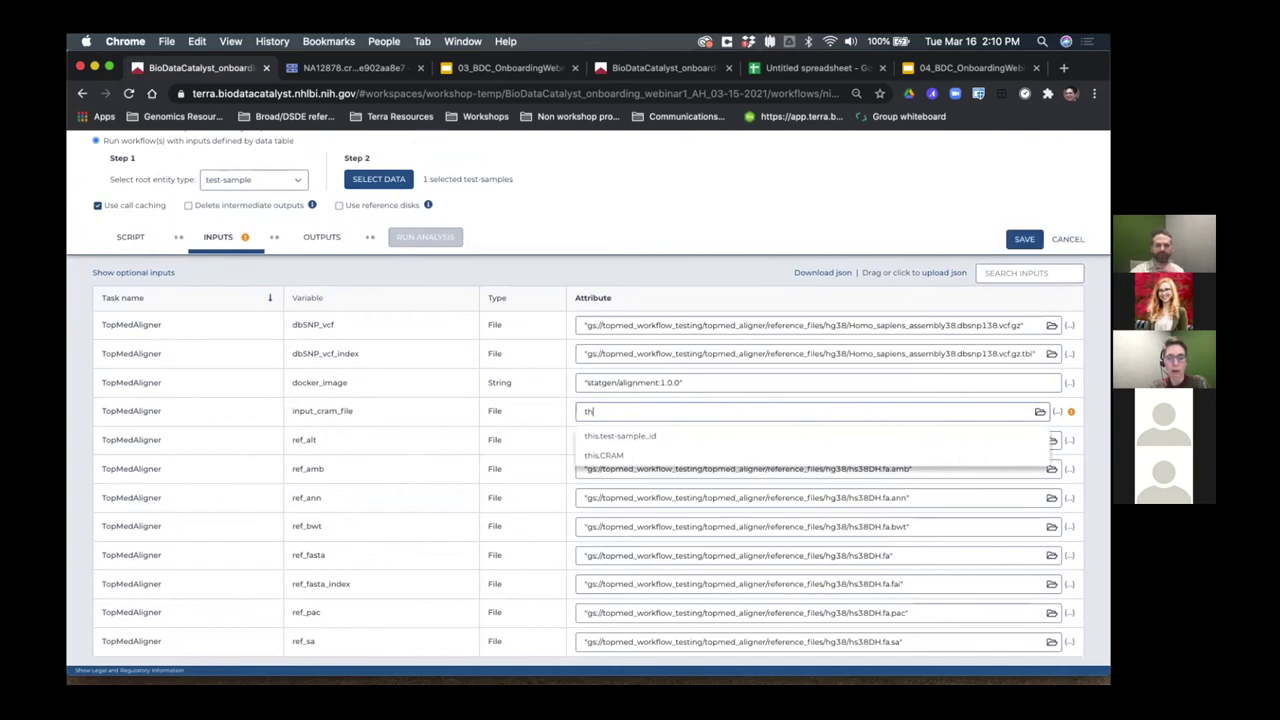
pyautogui.write('s.')
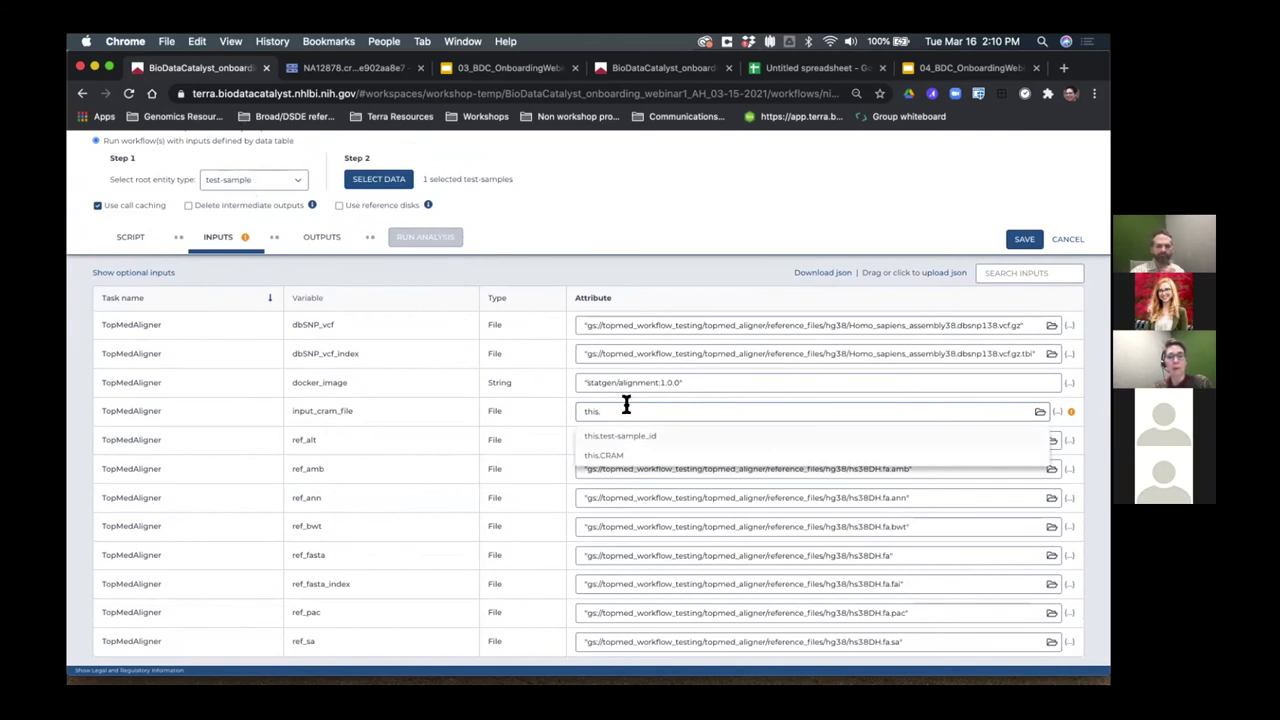
pyautogui.click(615, 456)
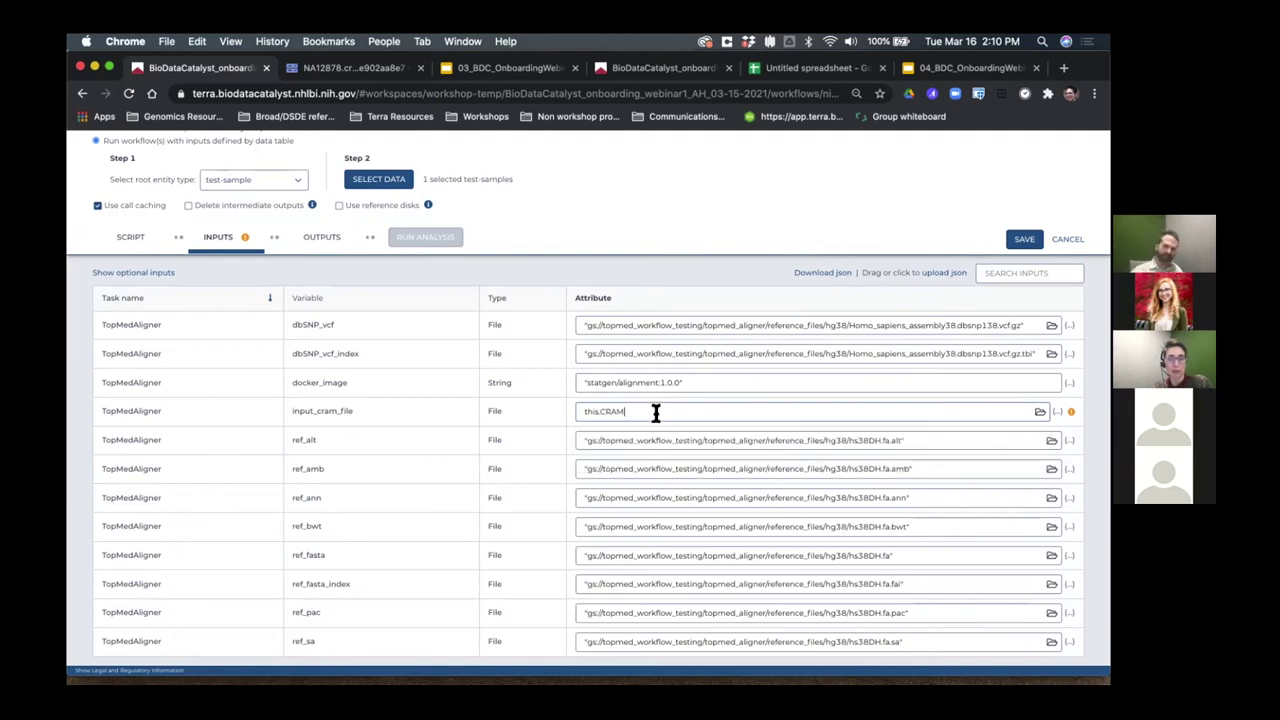
pyautogui.click(1030, 239)
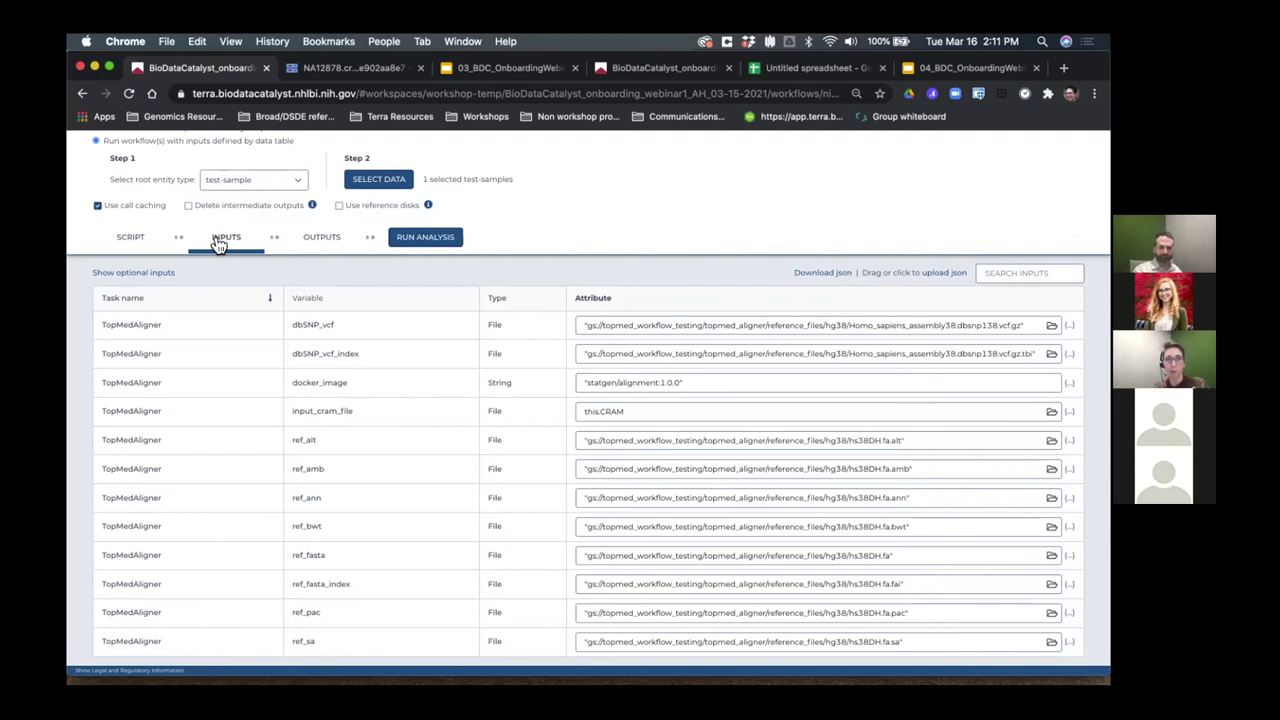
# Step: In the workflow outputs, set the aligner_output_crai attribute to this.CRAI
pyautogui.click(320, 240)
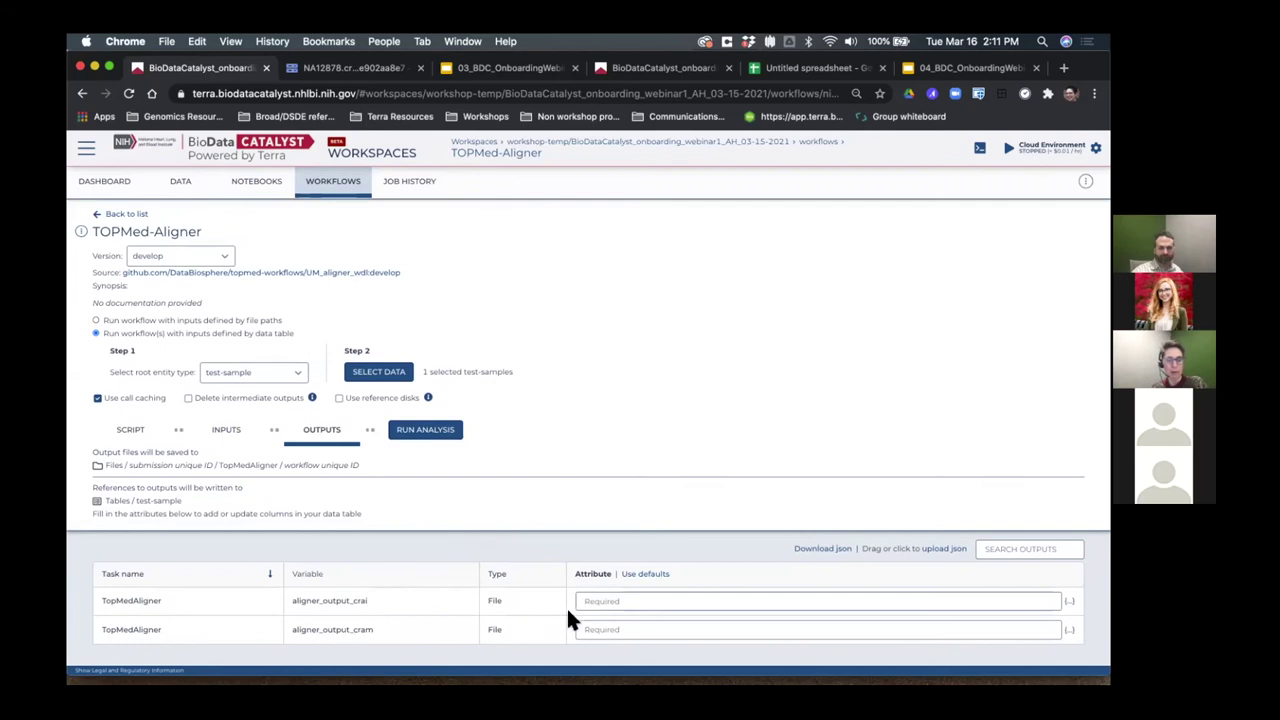
pyautogui.click(603, 600)
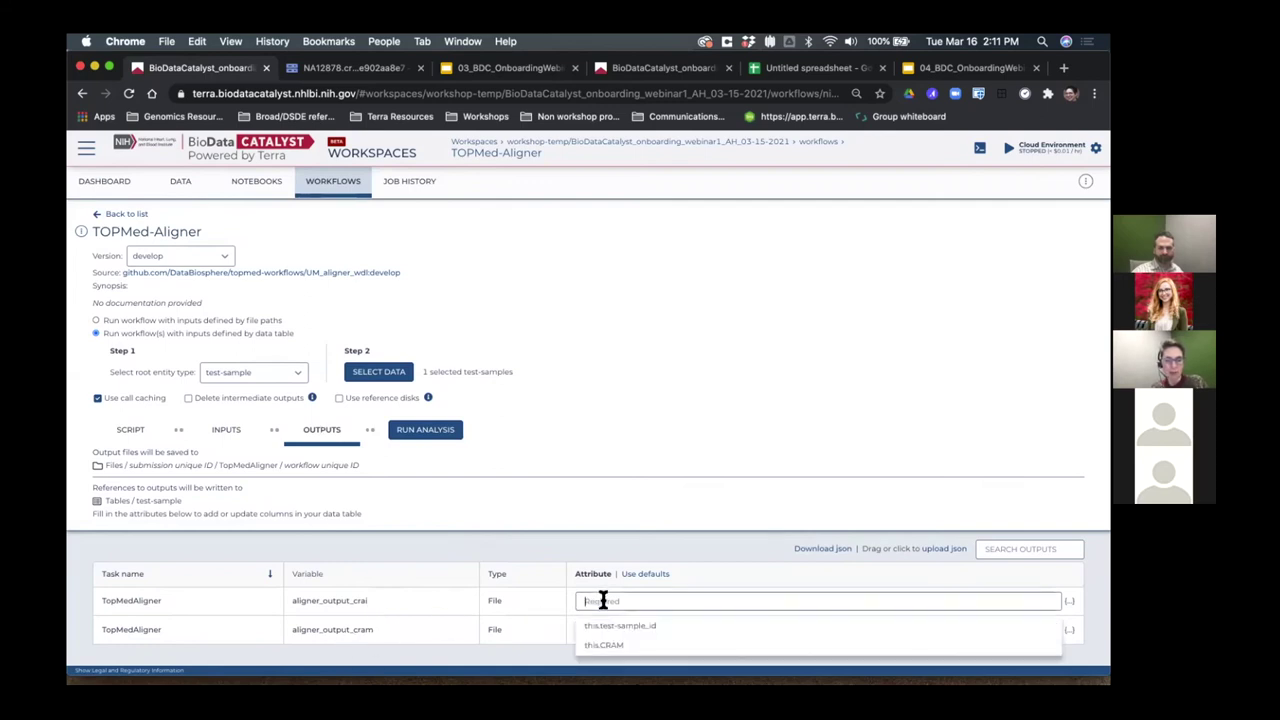
pyautogui.write('CRAI')
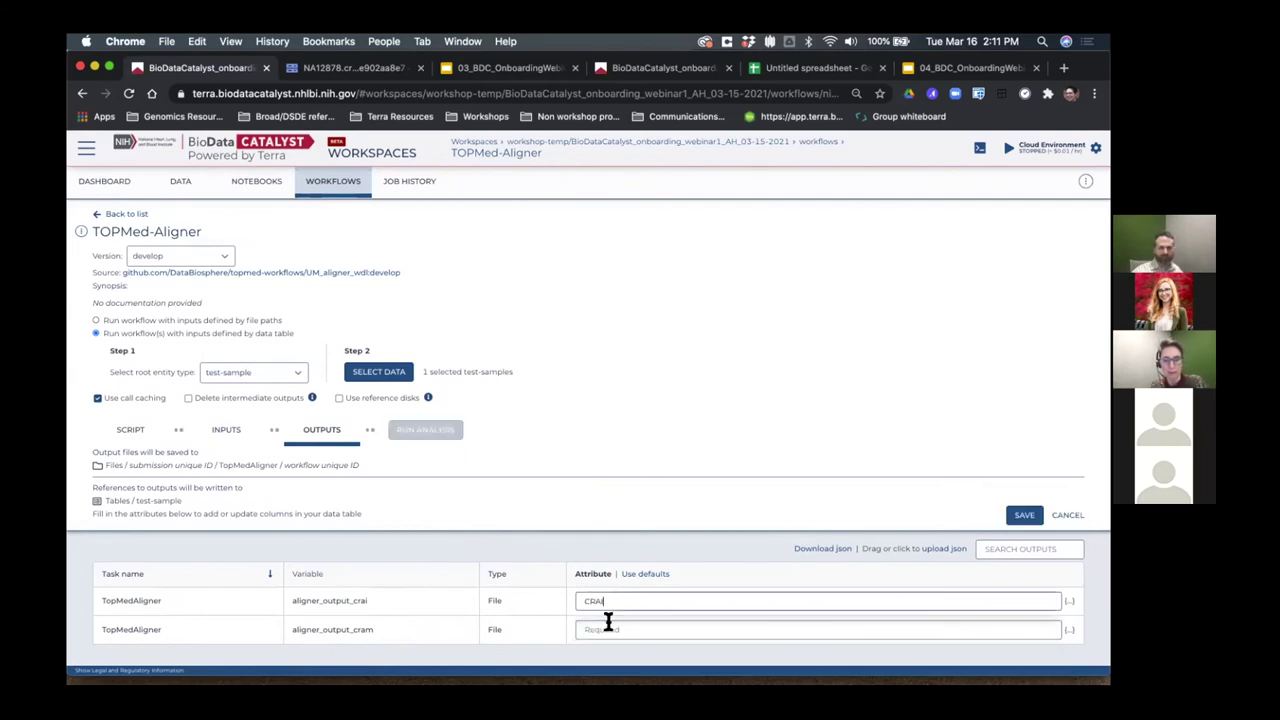
pyautogui.press('BackSpace')
pyautogui.press('BackSpace')
pyautogui.press('BackSpace')
pyautogui.press('BackSpace')
pyautogui.write('this')
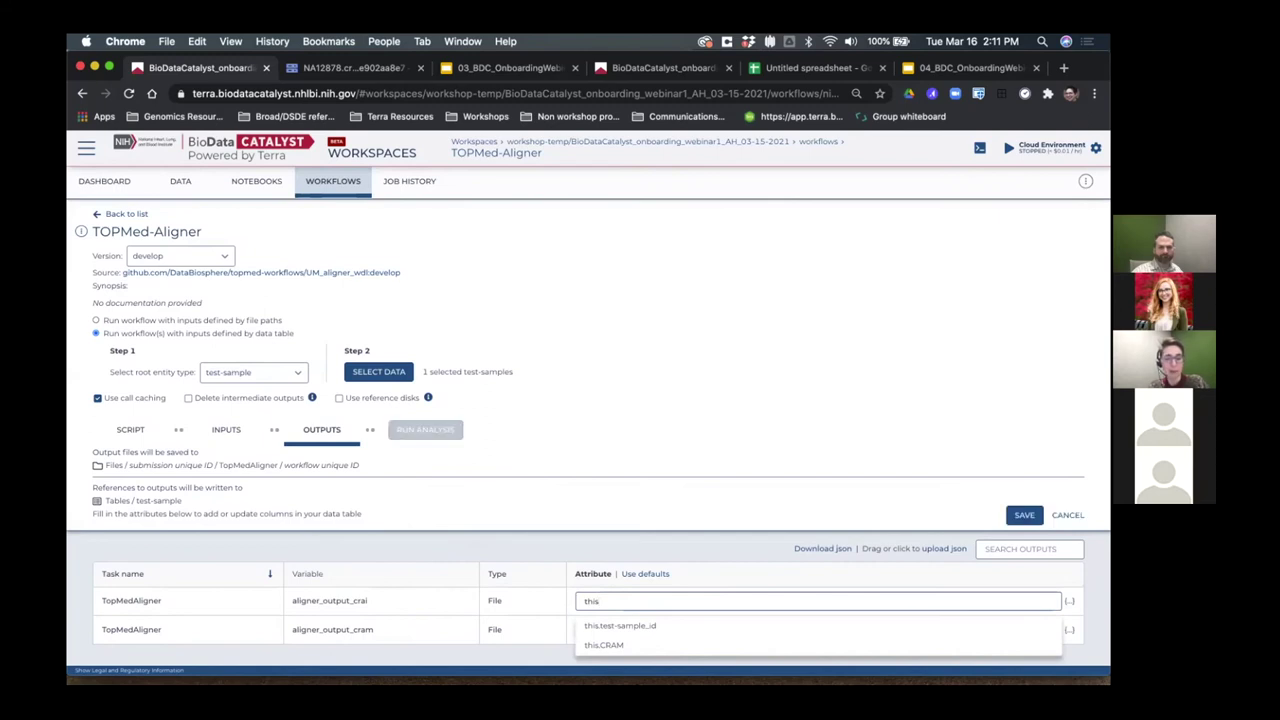
pyautogui.write('.CRAI')
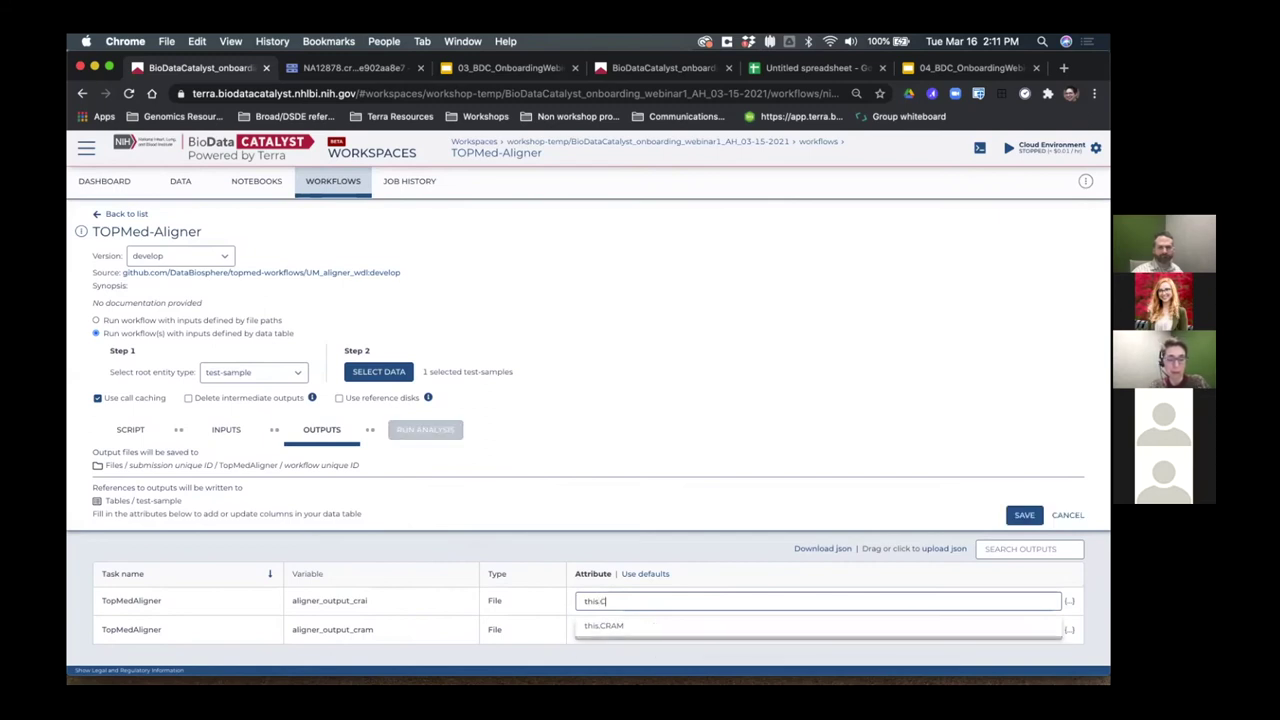
# Step: Set the aligner_output_cram attribute to this.output_CRAM
pyautogui.click(604, 621)
pyautogui.write('this.')
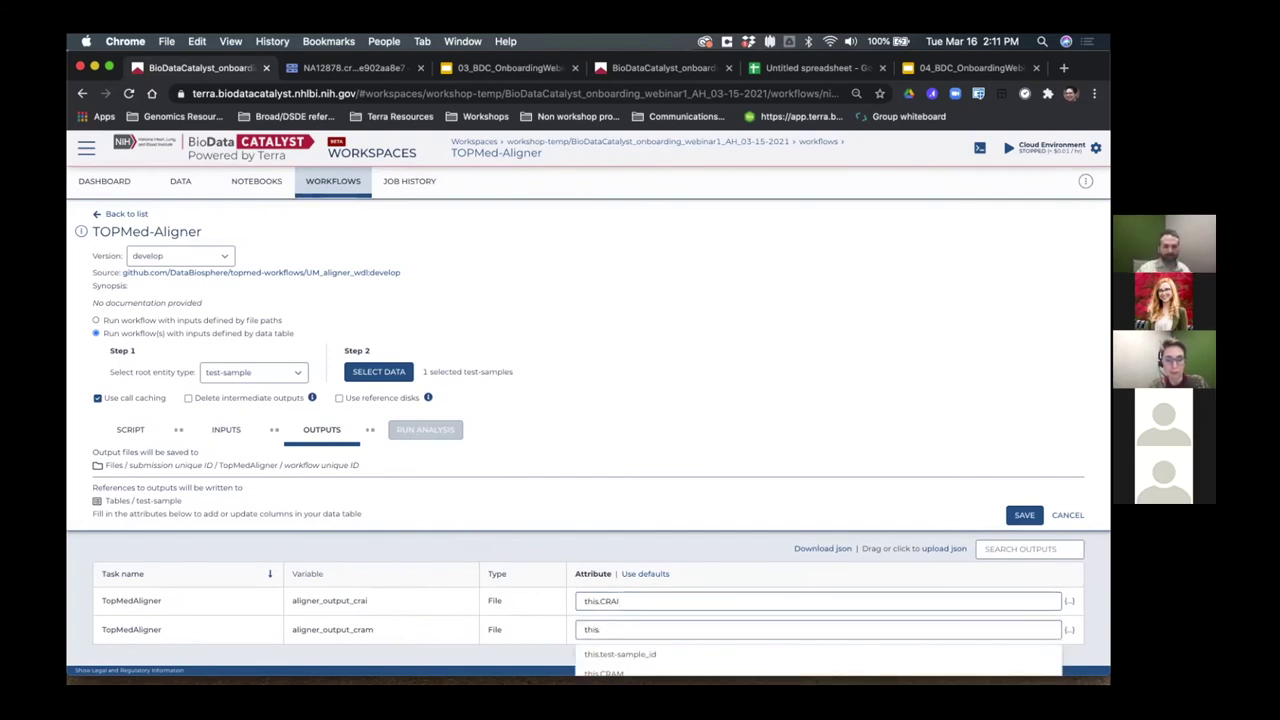
pyautogui.write('output')
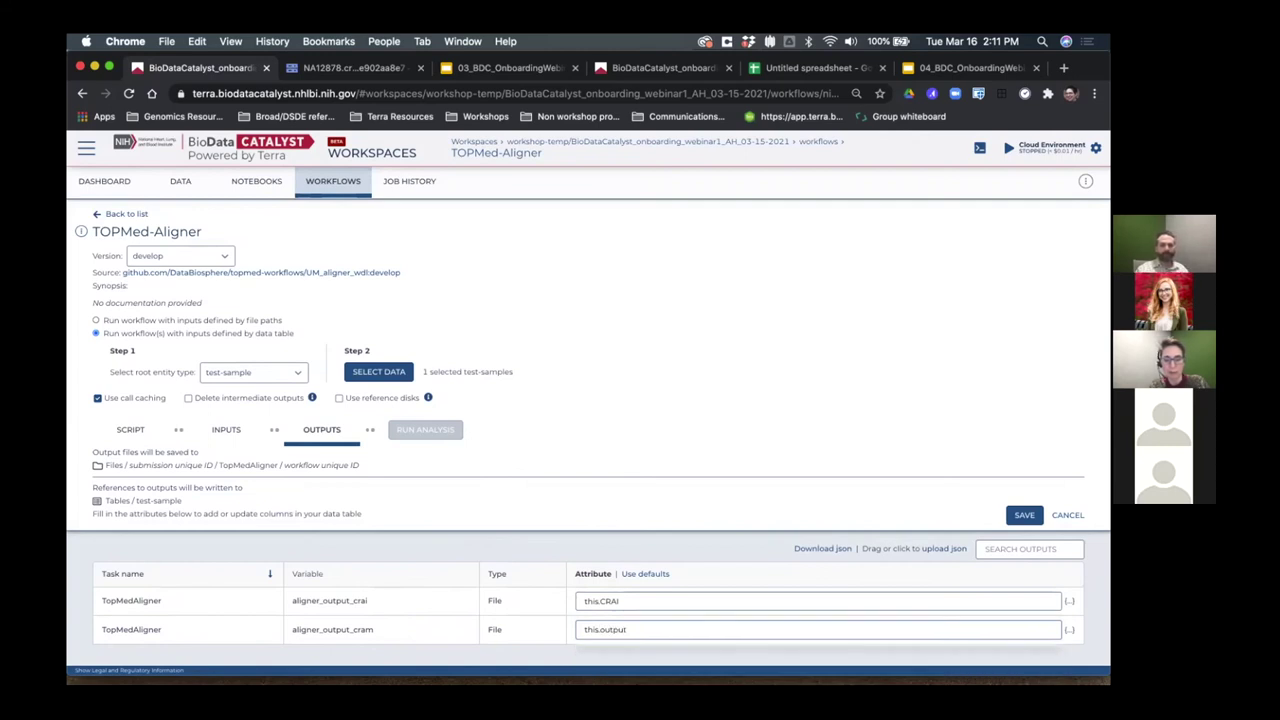
pyautogui.write('_CRAM')
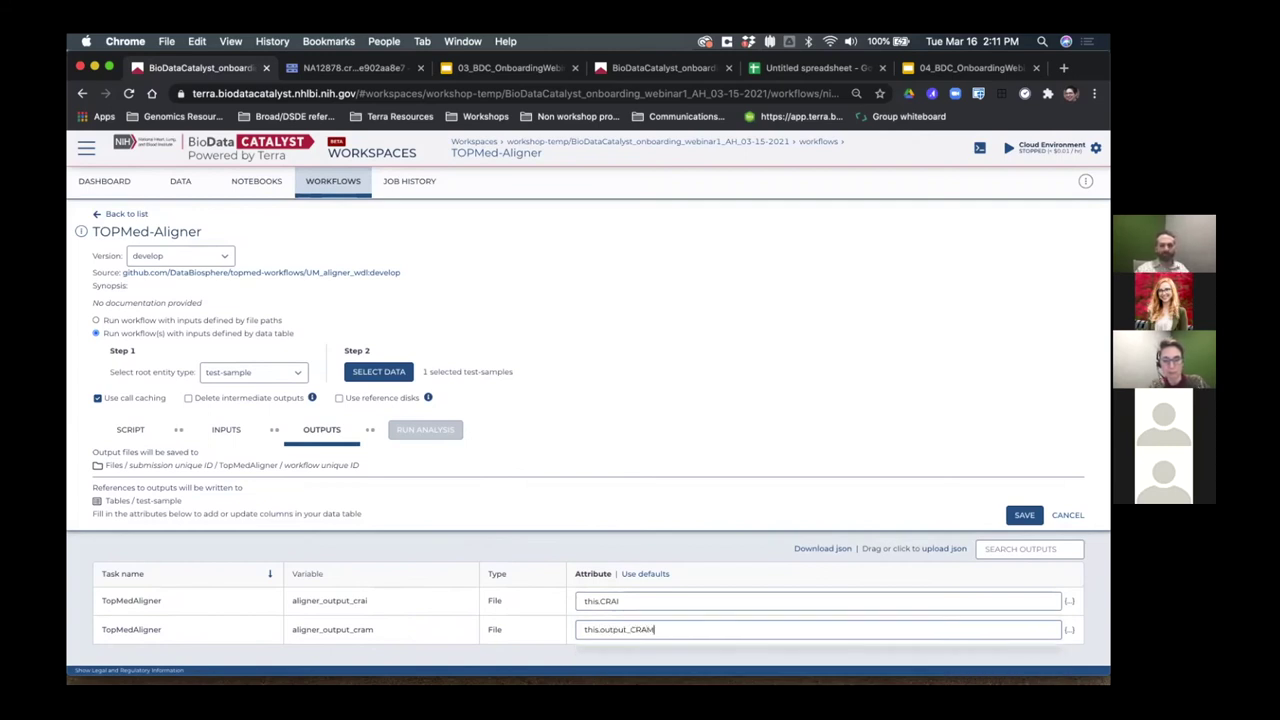
# Step: Change the aligner_output_crai output attribute to this.output_CRAI
pyautogui.click(599, 600)
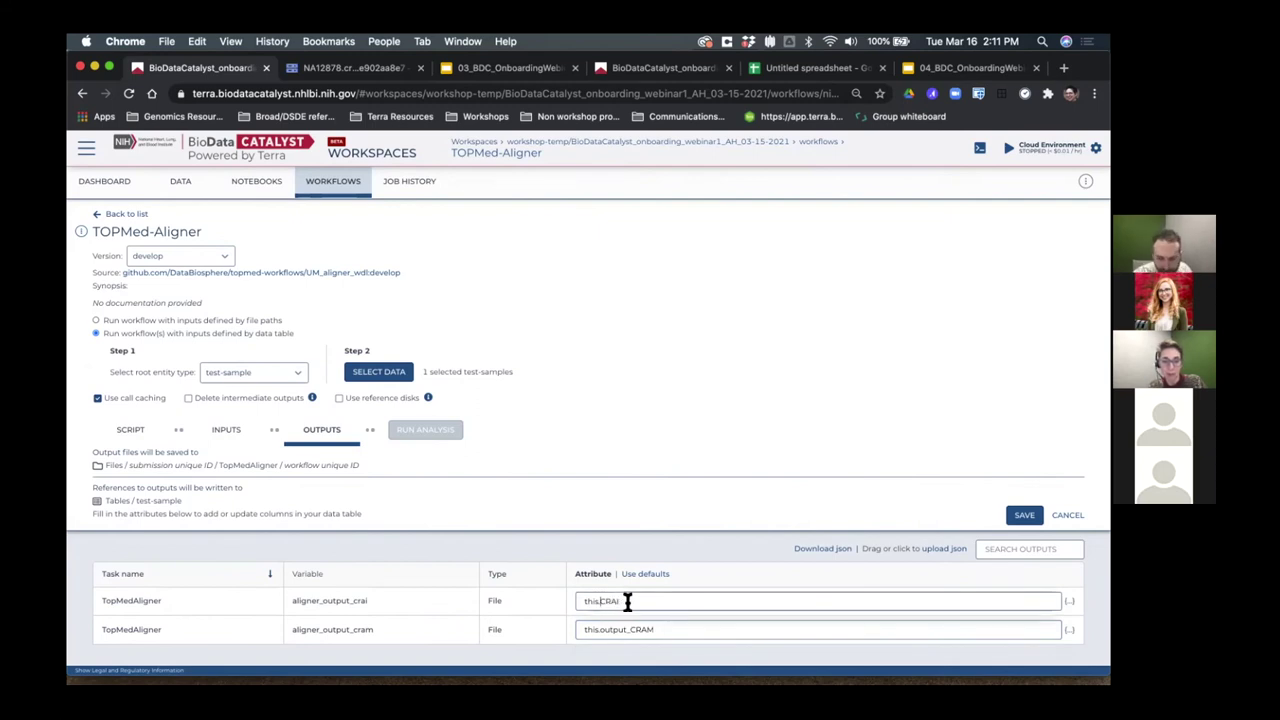
pyautogui.write('output')
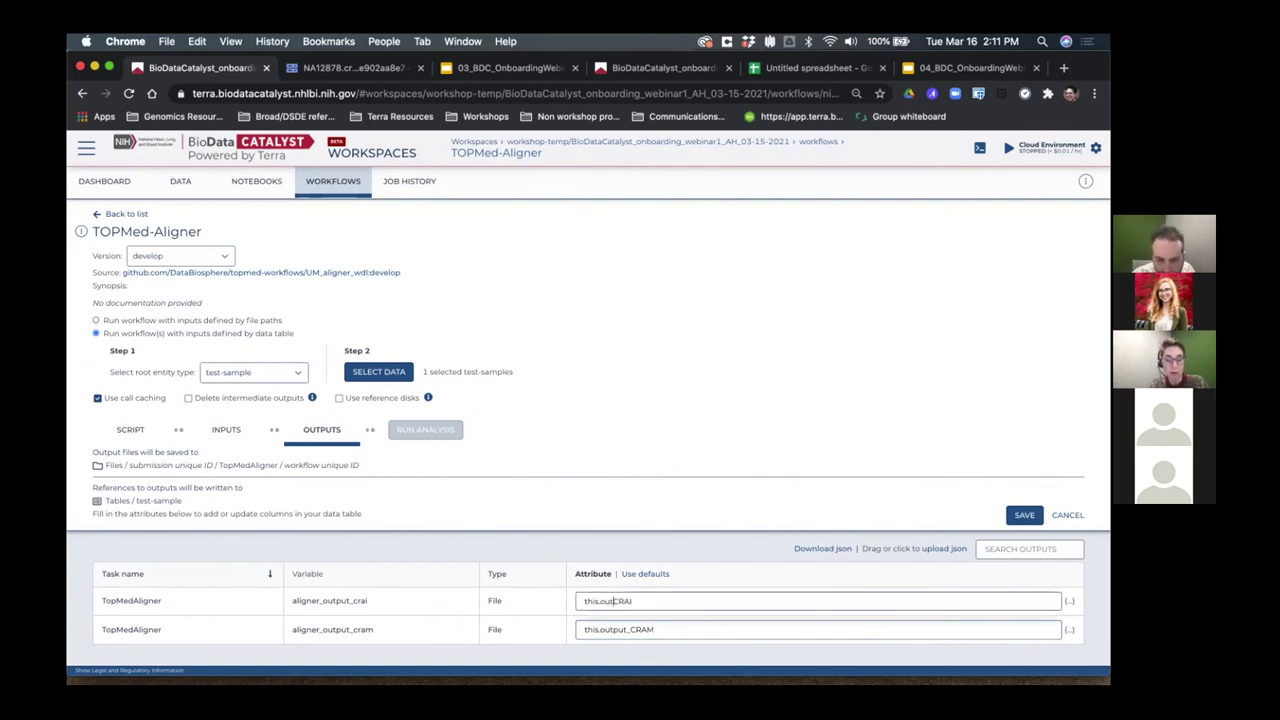
pyautogui.write('_')
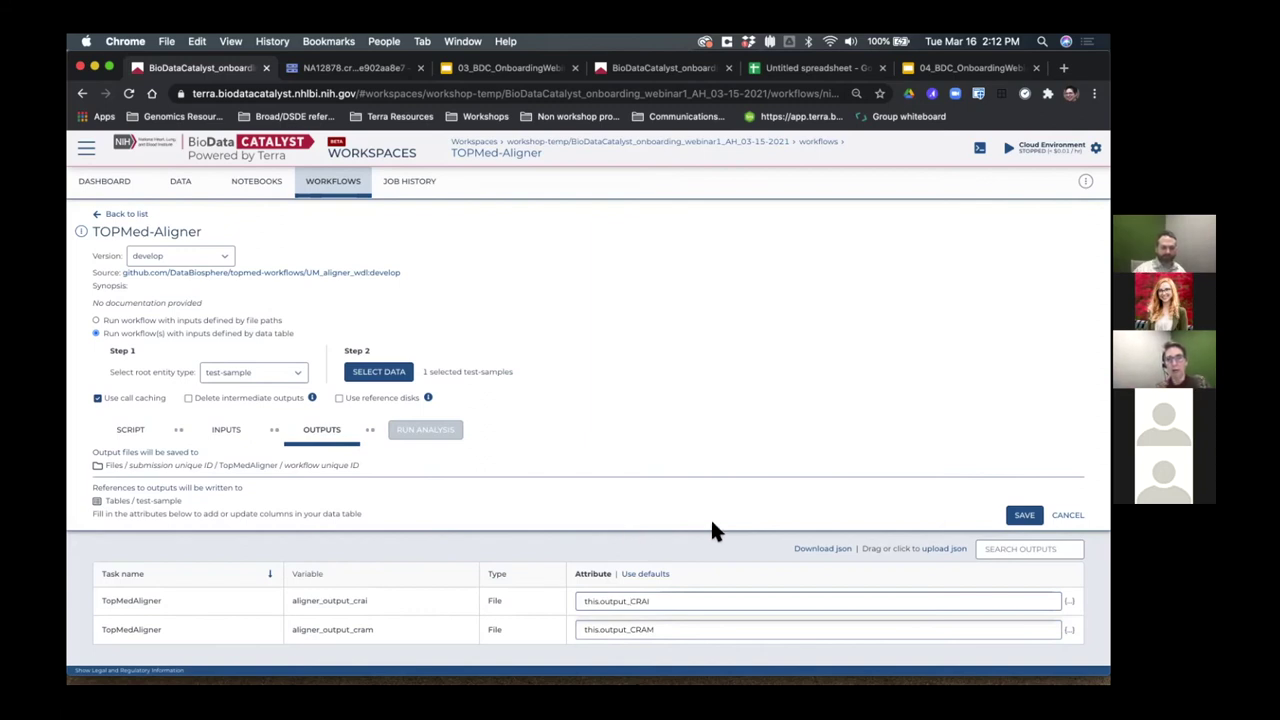
# Step: Save the workflow outputs and launch the TOPMed-Aligner analysis on the selected test-sample
pyautogui.click(1022, 516)
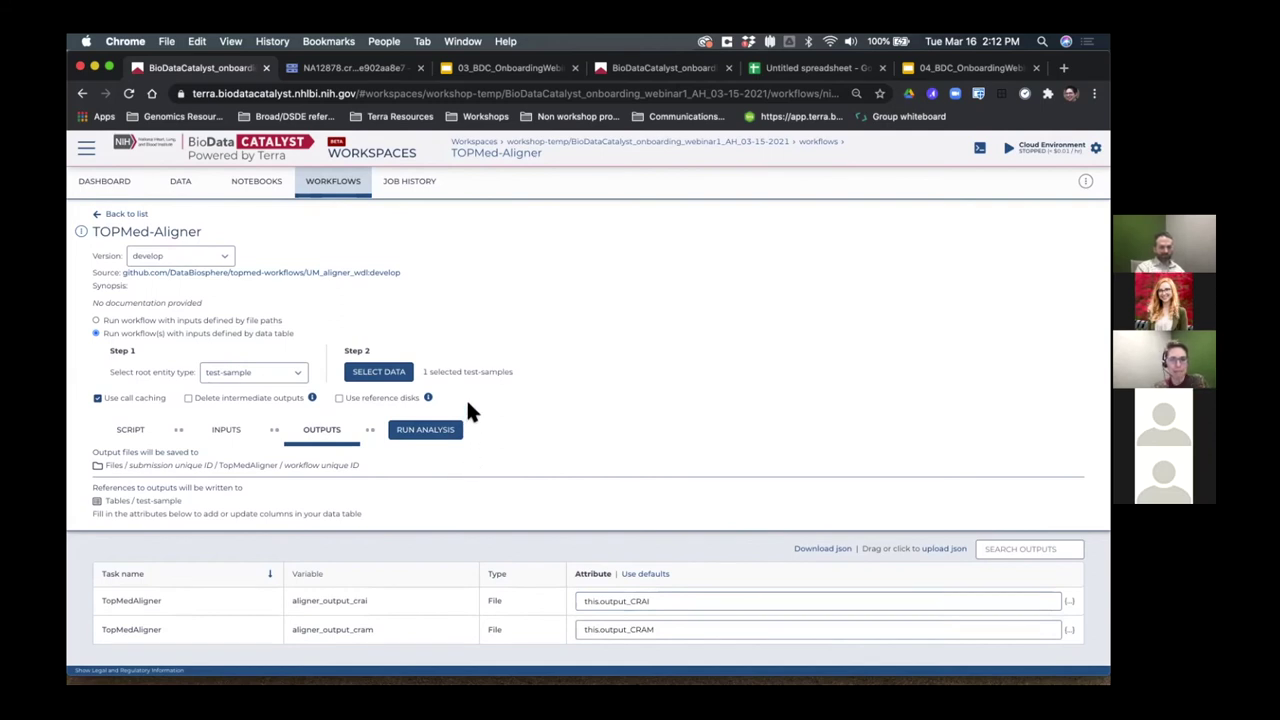
pyautogui.click(413, 432)
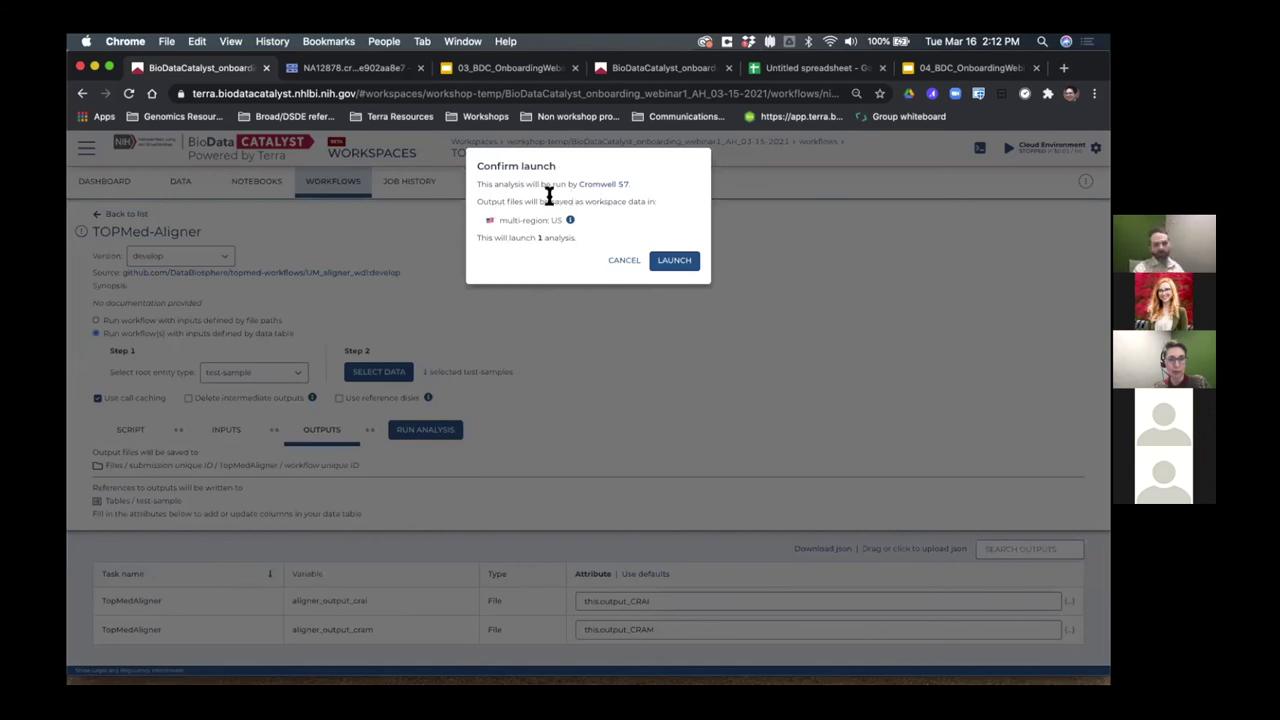
pyautogui.click(666, 260)
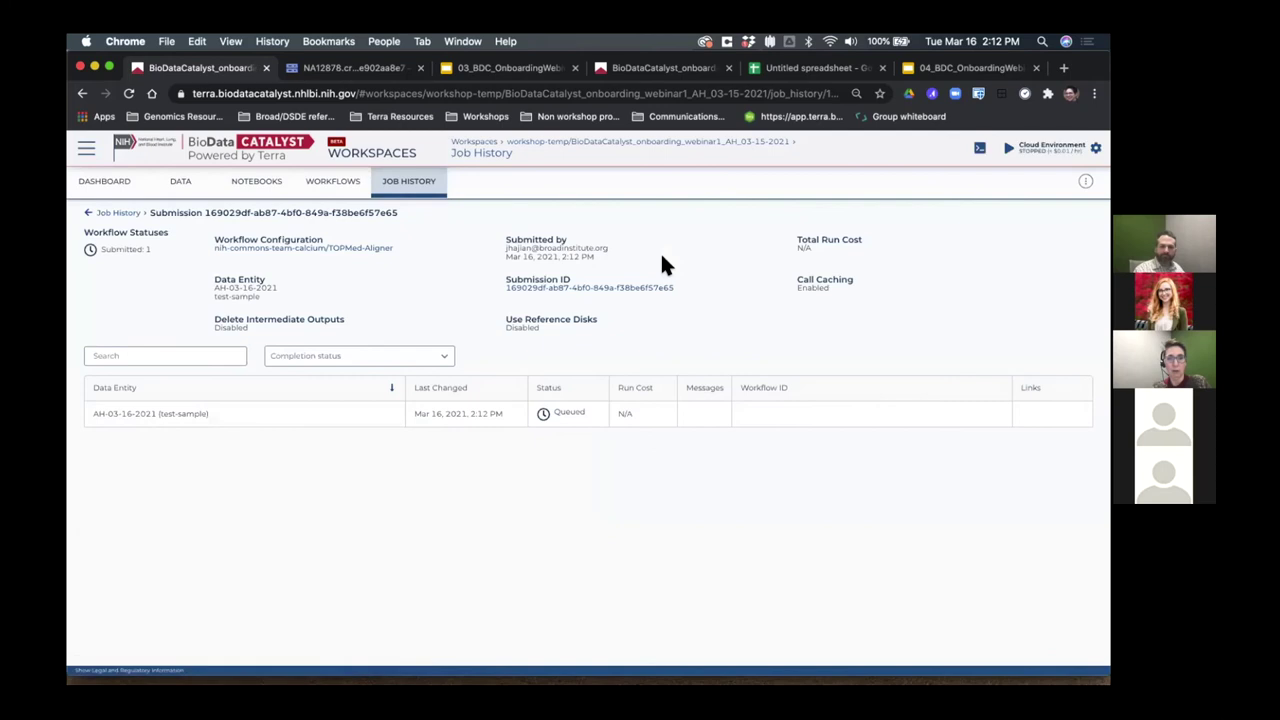
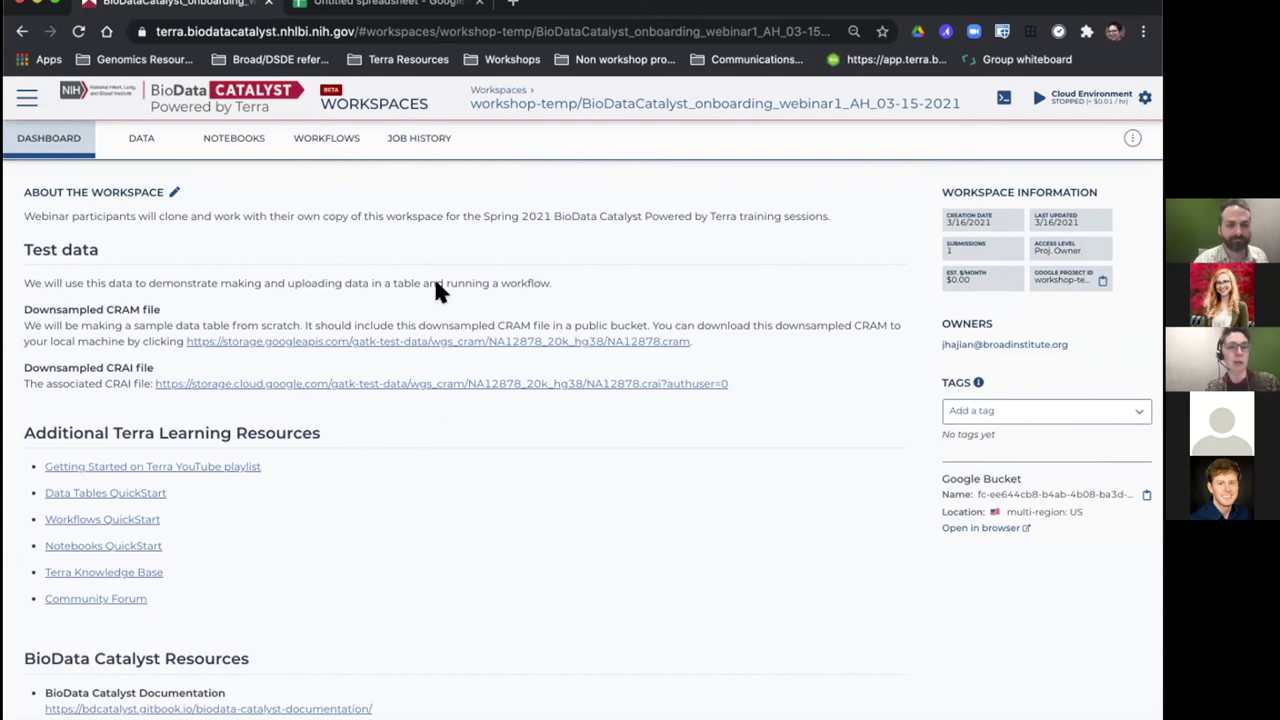
# Step: Open the workspace's test-sample data table and examine its output_CRAI and output_CRAM entries
pyautogui.click(140, 140)
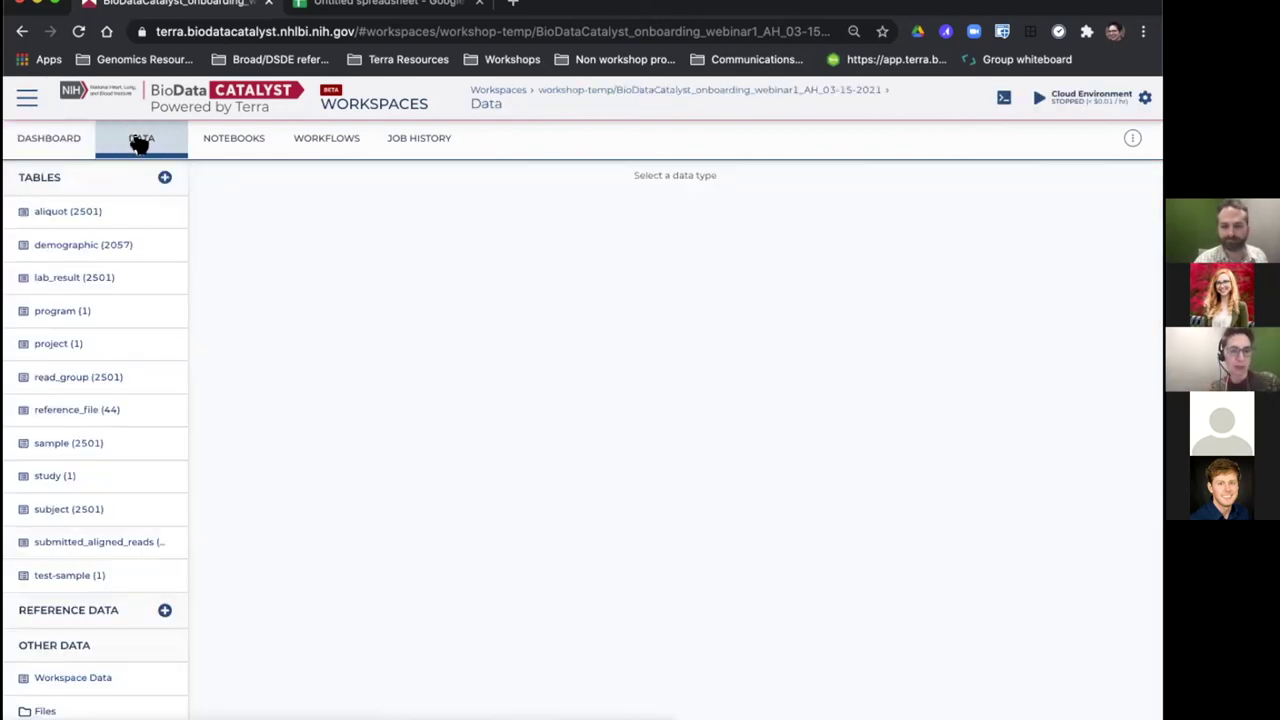
pyautogui.click(66, 577)
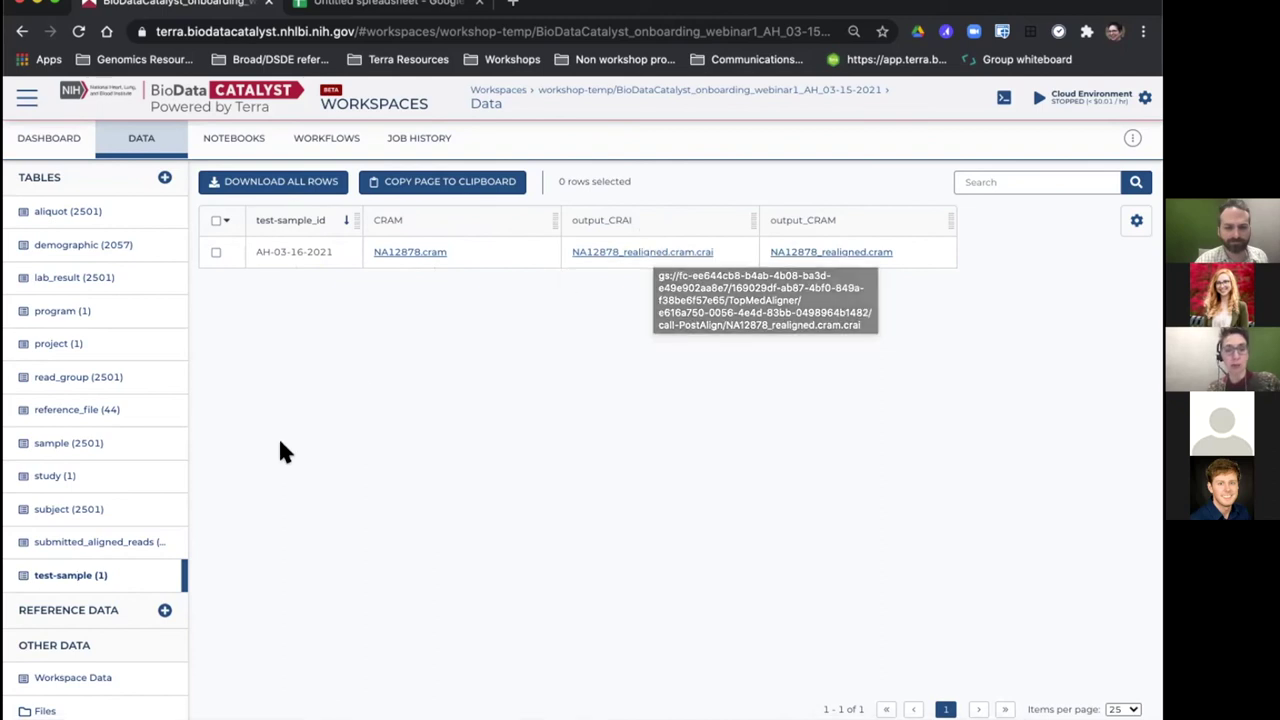
pyautogui.scroll(-1, 280, 444)
pyautogui.scroll(1, 280, 452)
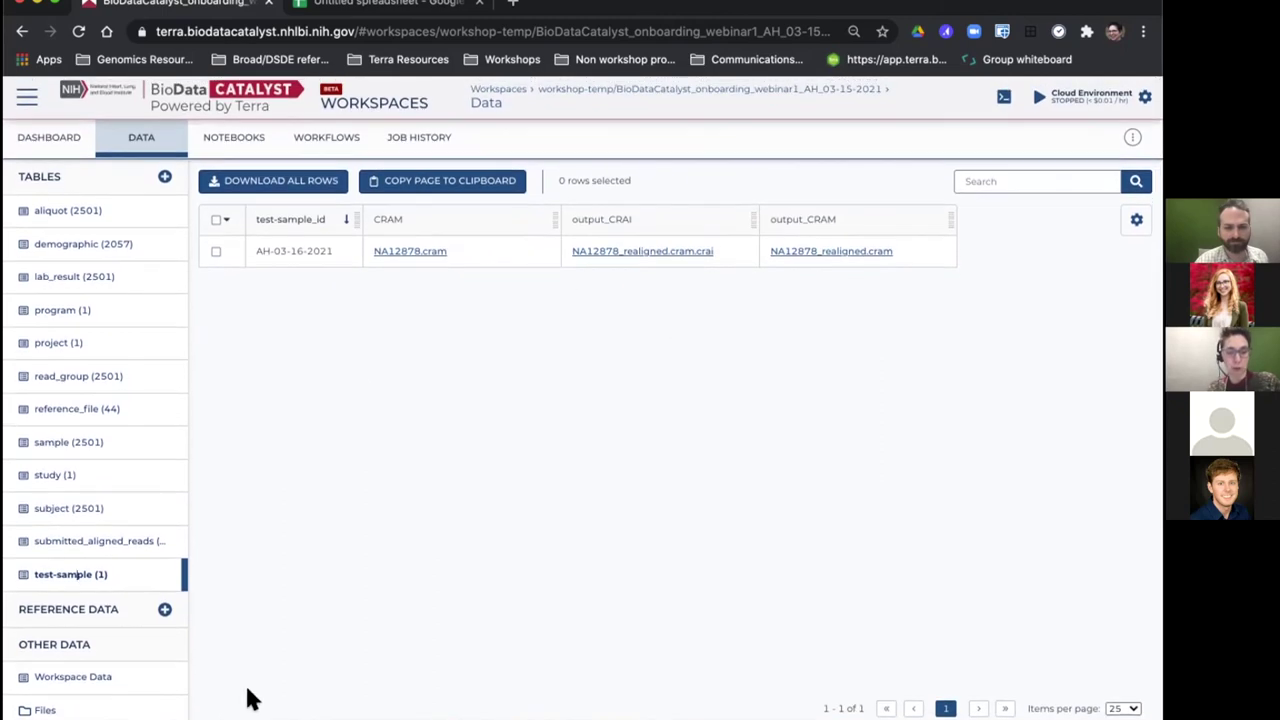
# Step: Browse the workspace files through the submission folder and TopMedAligner into the workflow run's folder to examine its call folders
pyautogui.click(37, 709)
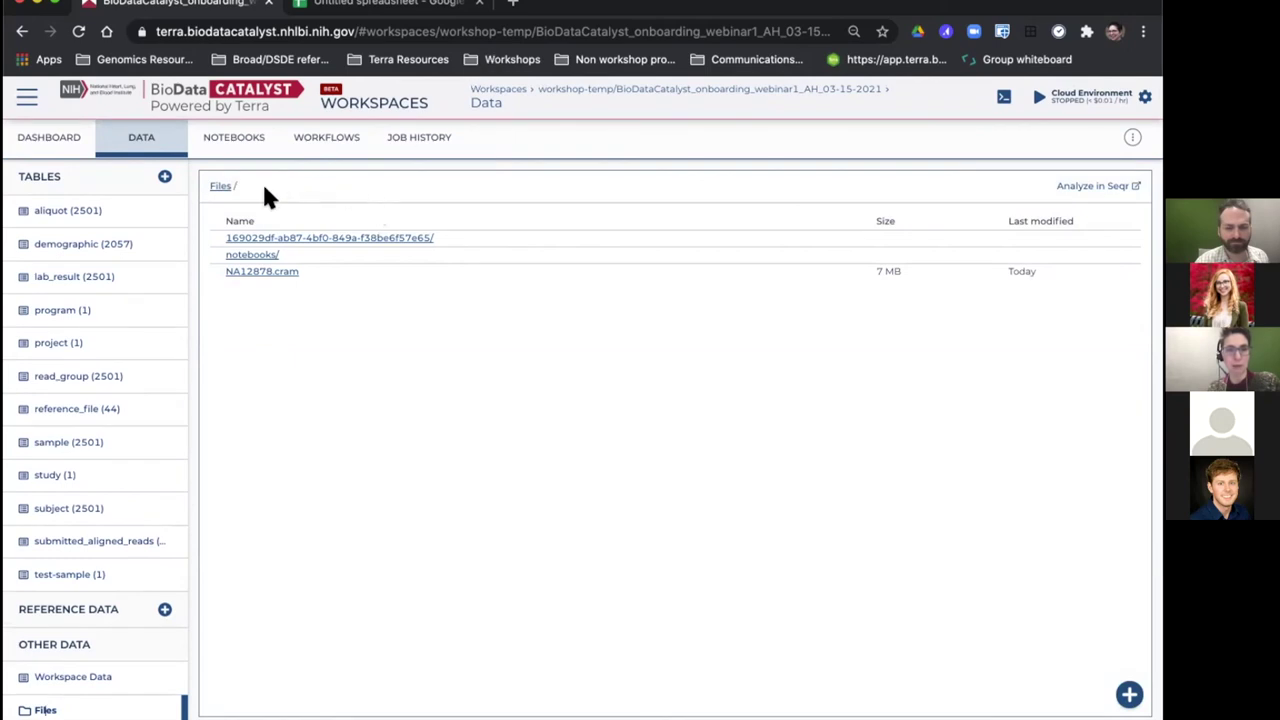
pyautogui.click(322, 240)
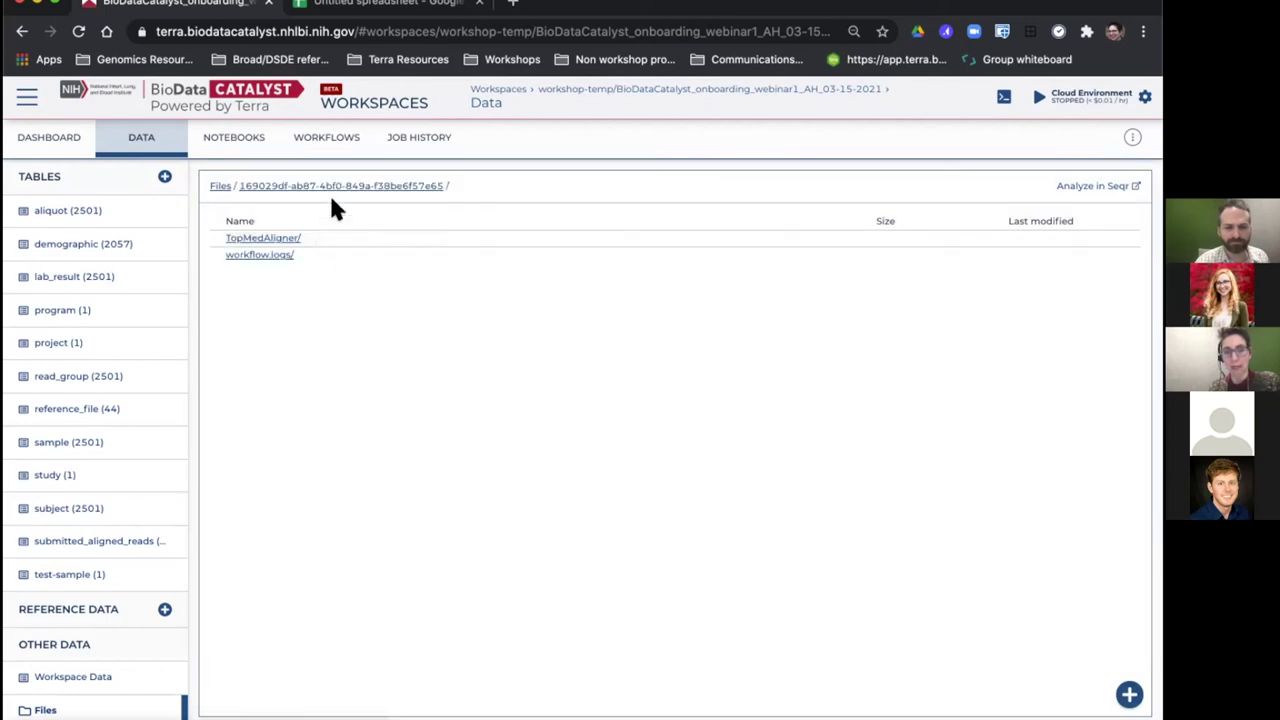
pyautogui.click(260, 240)
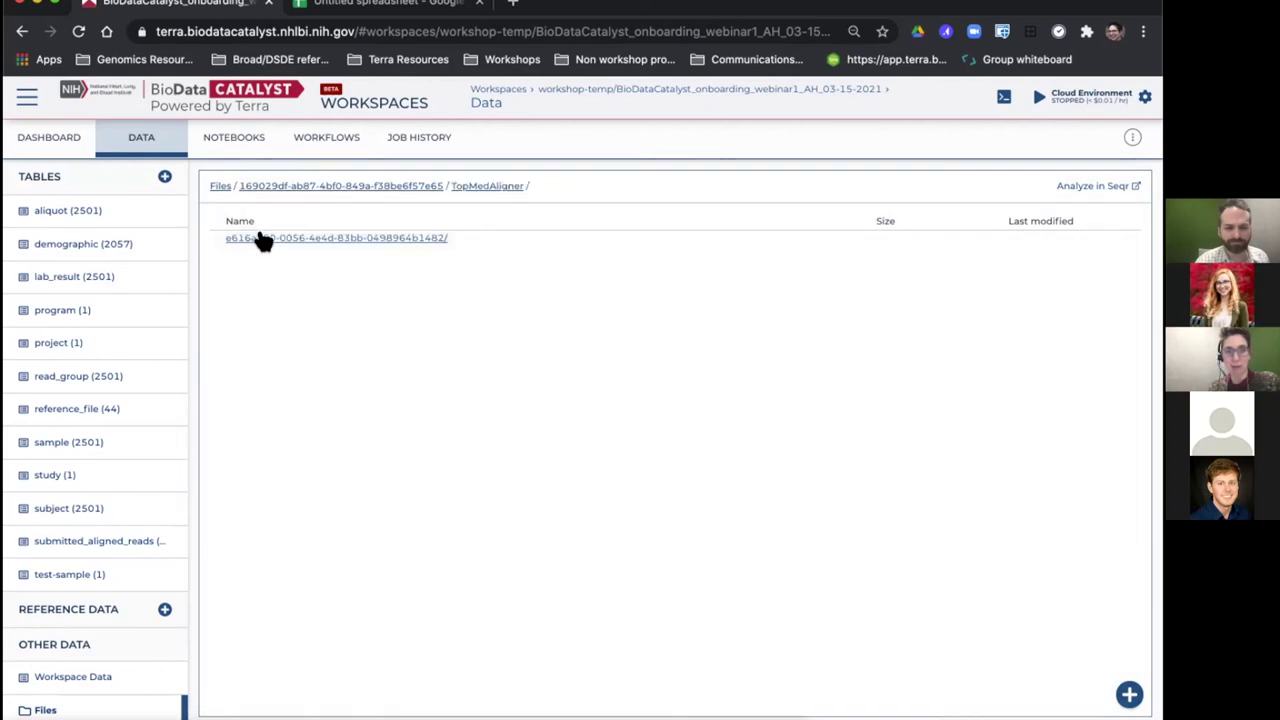
pyautogui.click(316, 240)
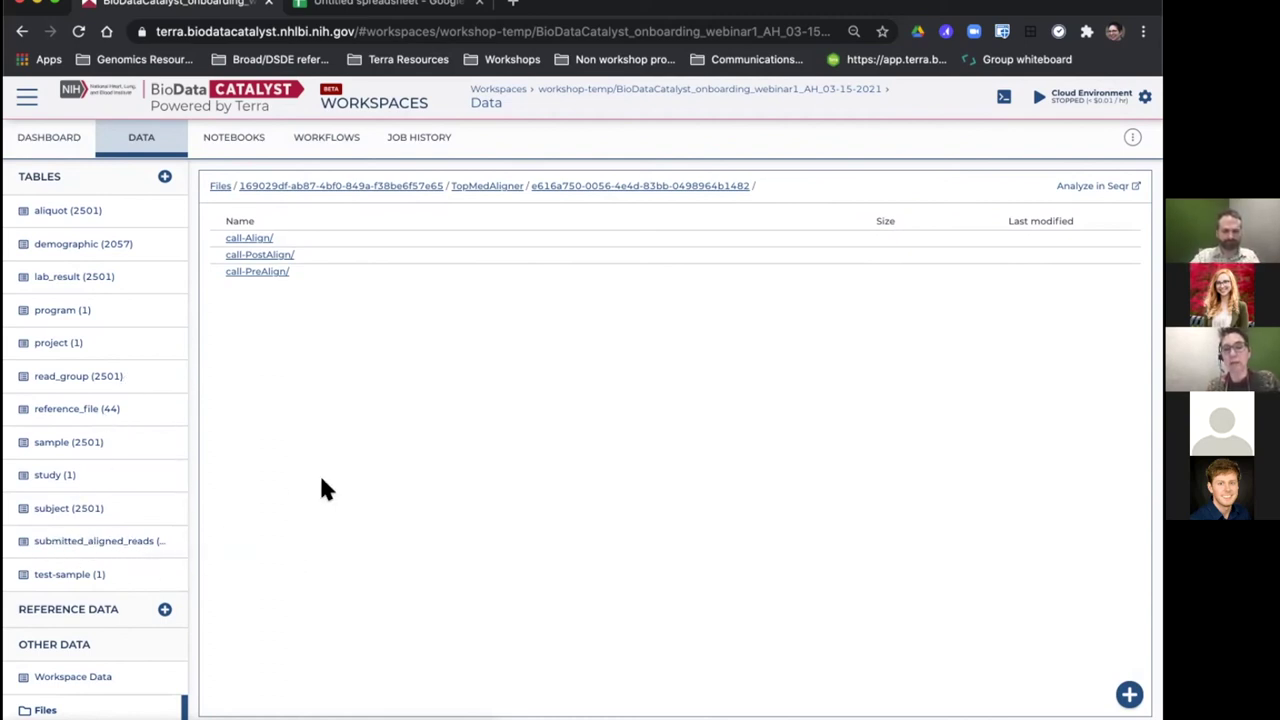
# Step: Open the TOPMed-Aligner workflow configuration and set its root entity type to submitted_aligned_reads
pyautogui.click(322, 137)
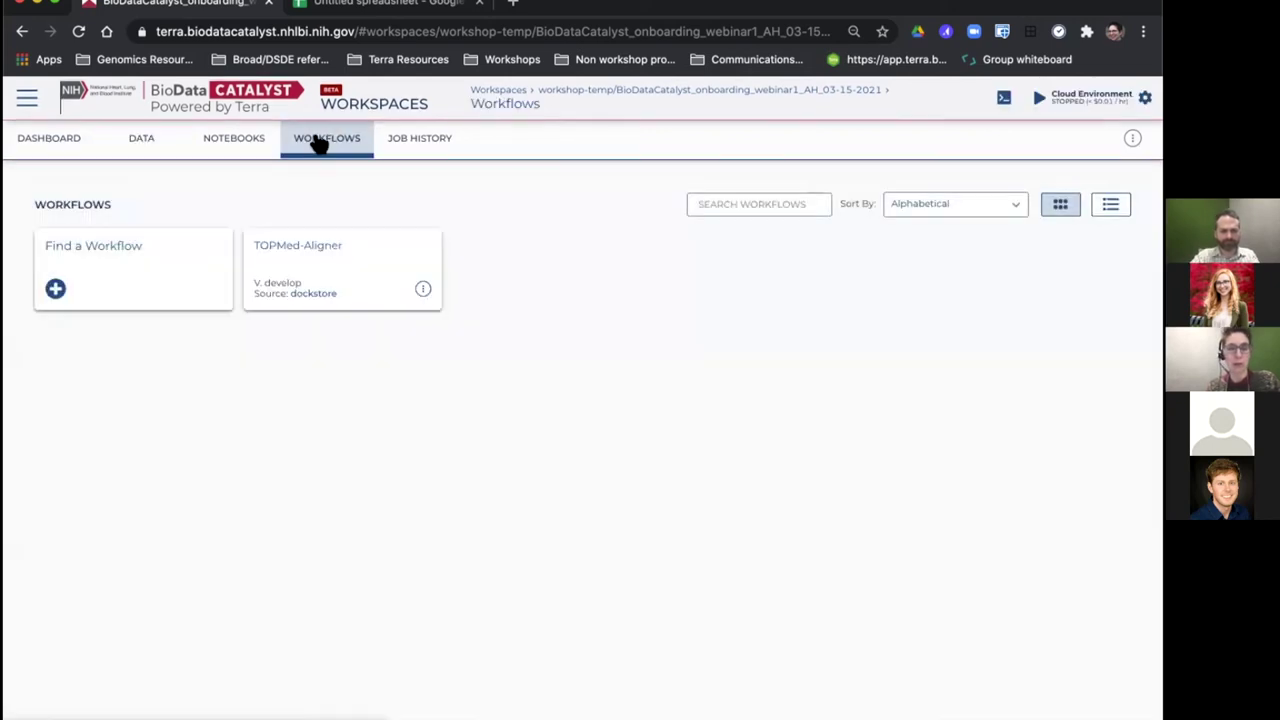
pyautogui.click(296, 250)
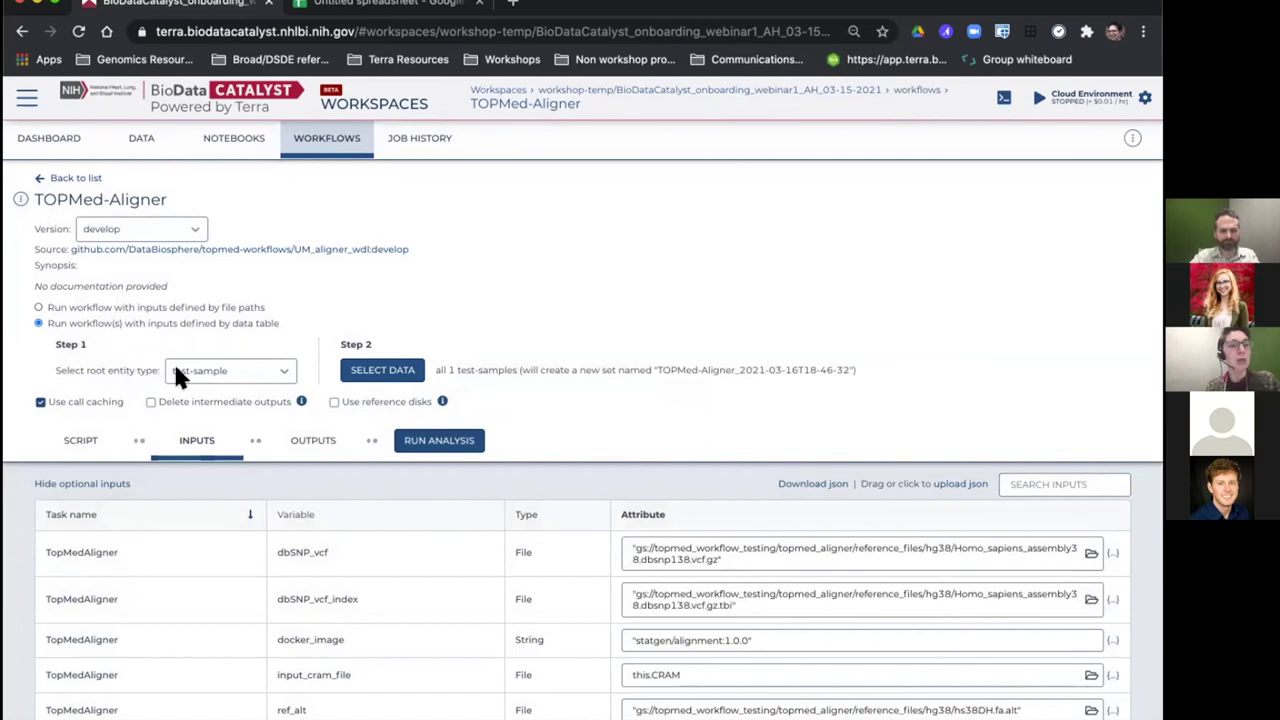
pyautogui.click(233, 370)
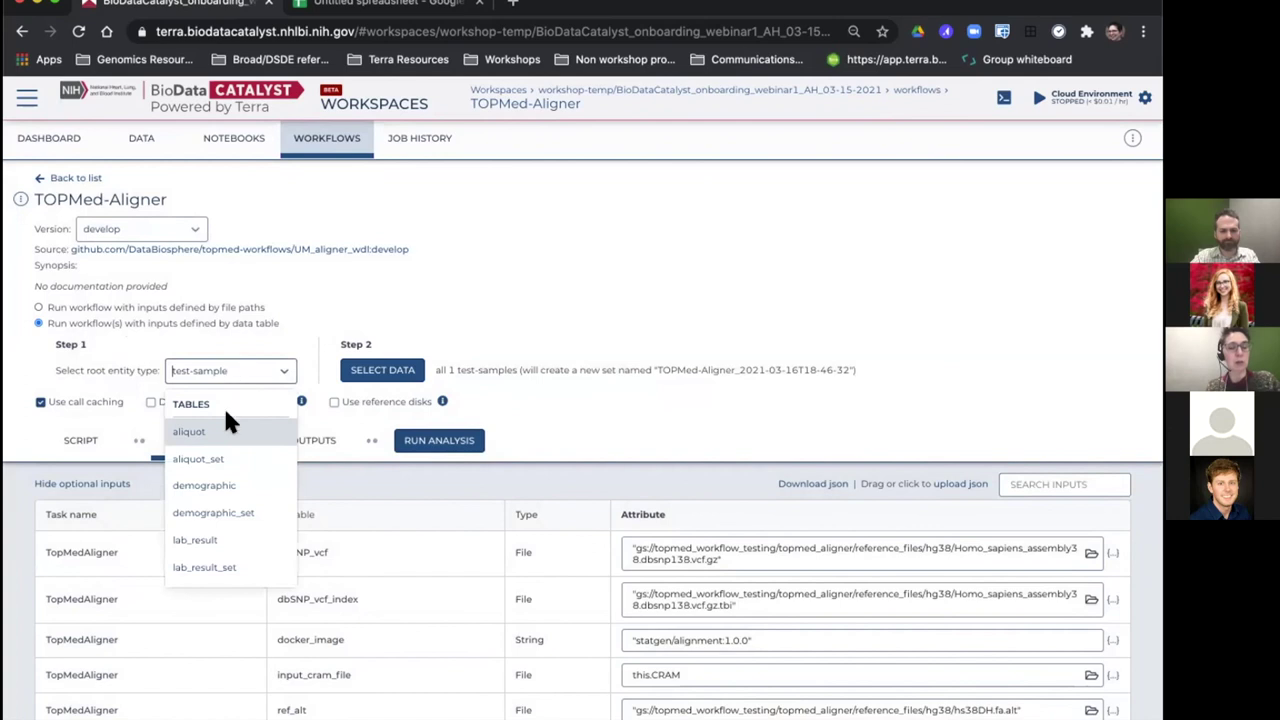
pyautogui.scroll(-3, 226, 489)
pyautogui.scroll(-5, 226, 488)
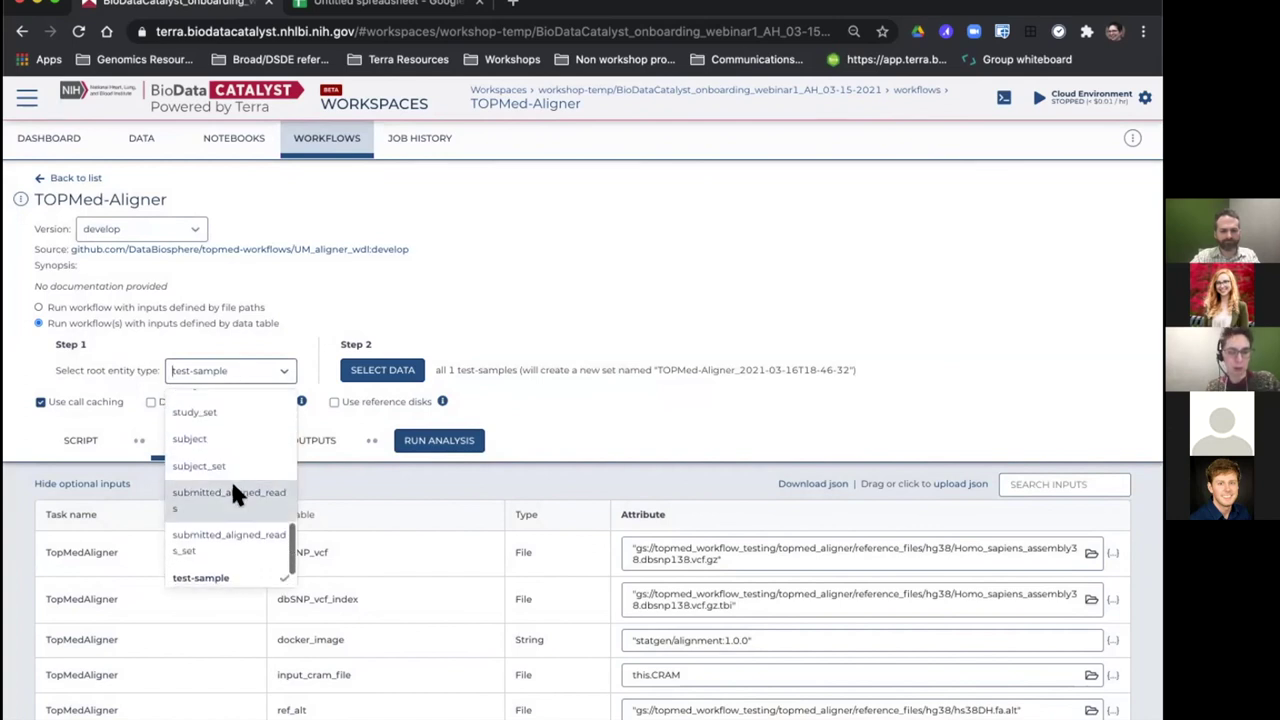
pyautogui.click(232, 490)
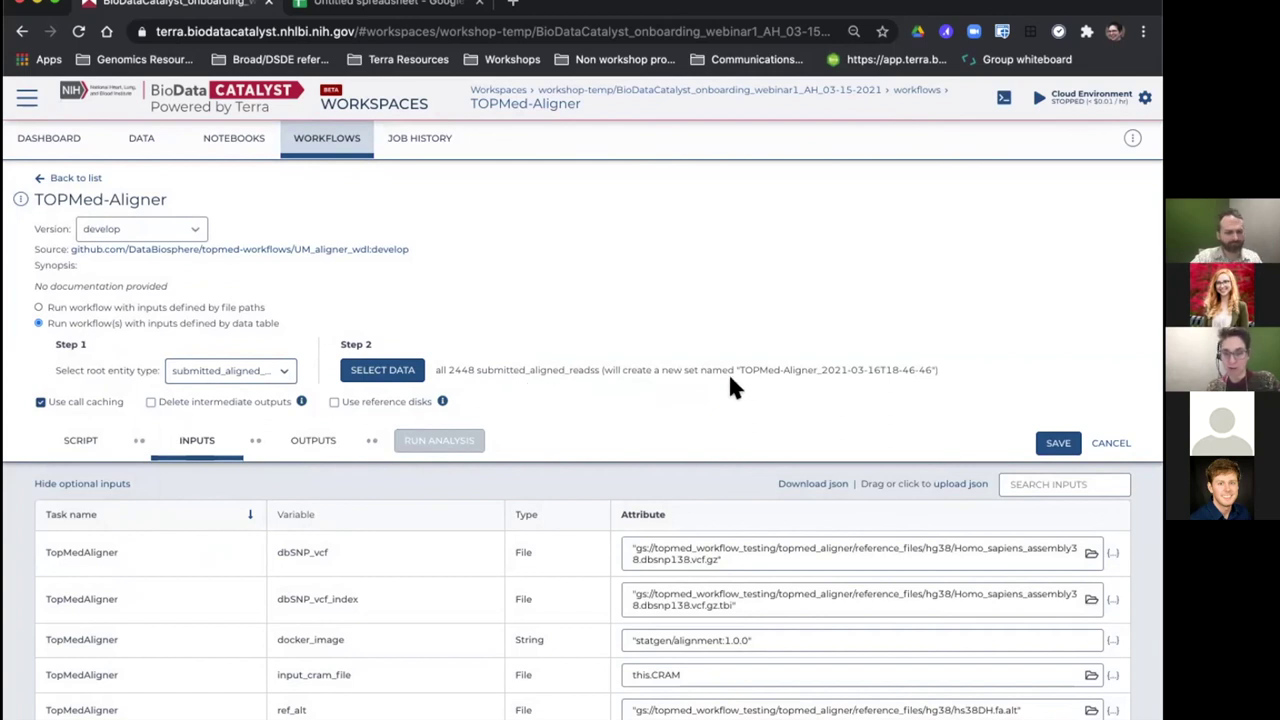
# Step: Choose the first two submitted_aligned_reads rows as the specific rows to process, saved as a new set named webinar-test
pyautogui.click(393, 371)
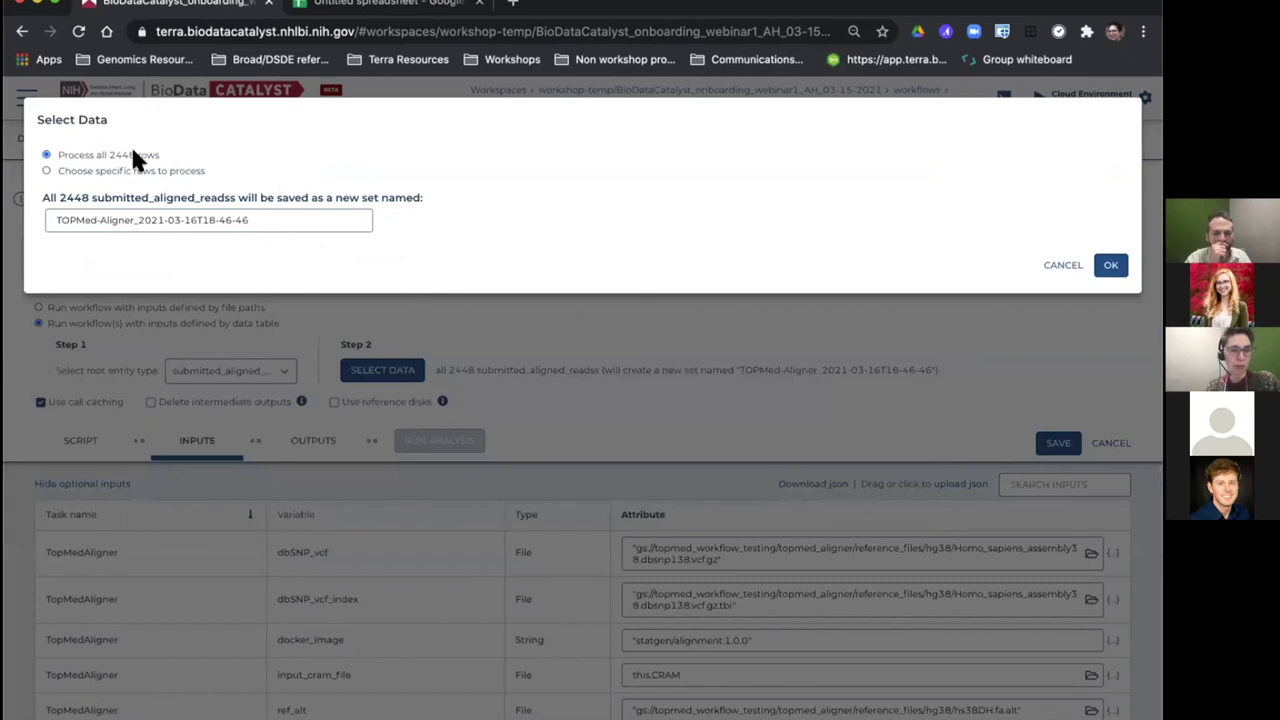
pyautogui.click(40, 170)
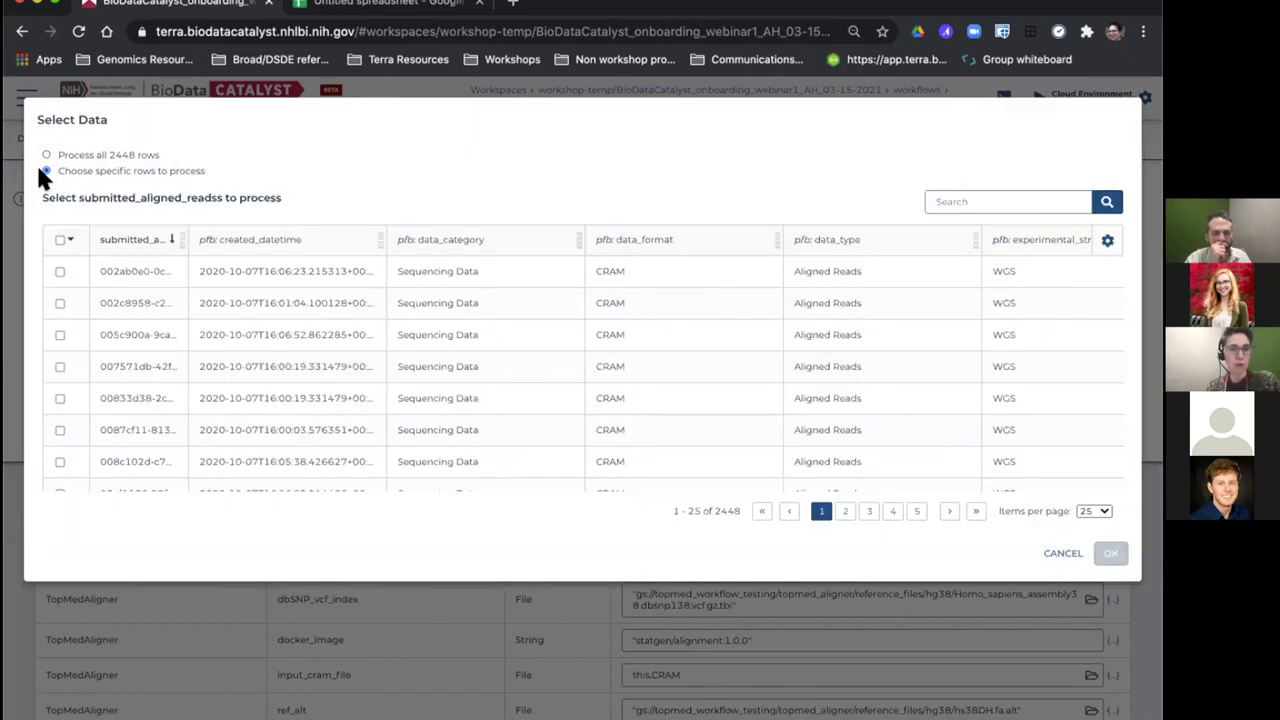
pyautogui.click(59, 274)
pyautogui.click(59, 303)
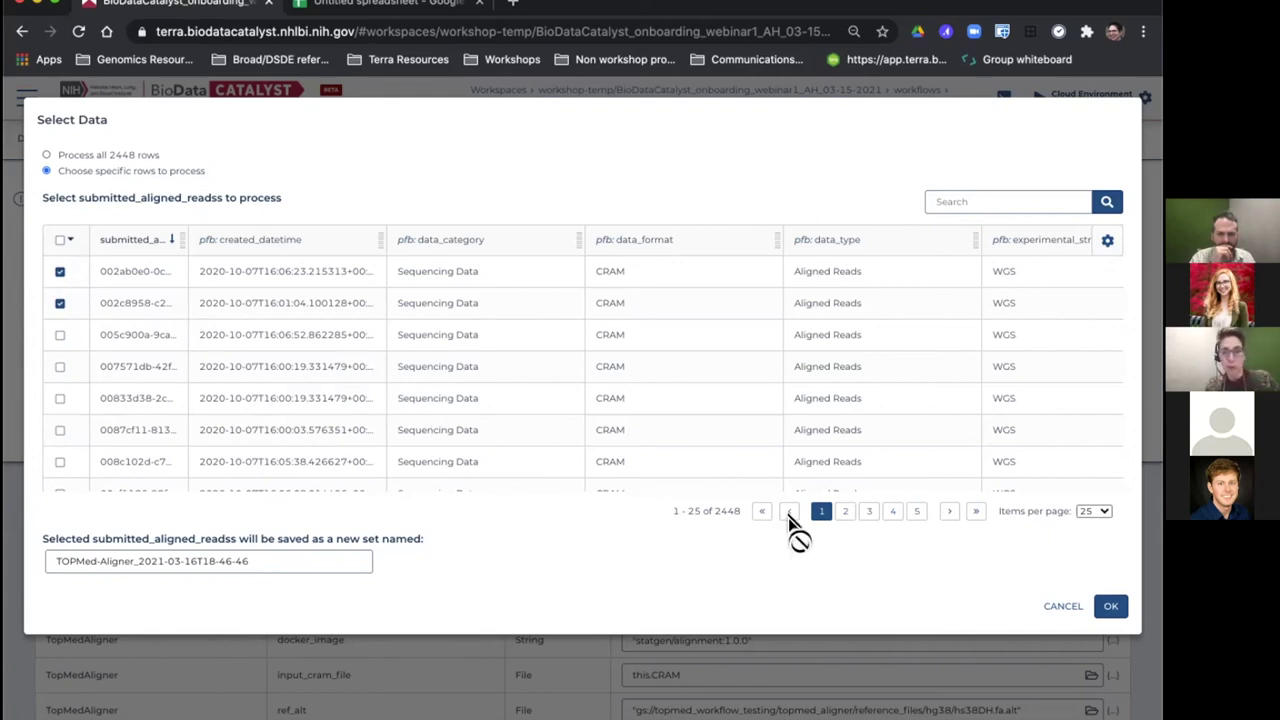
pyautogui.moveTo(263, 556); pyautogui.dragTo(28, 570)
pyautogui.write('w')
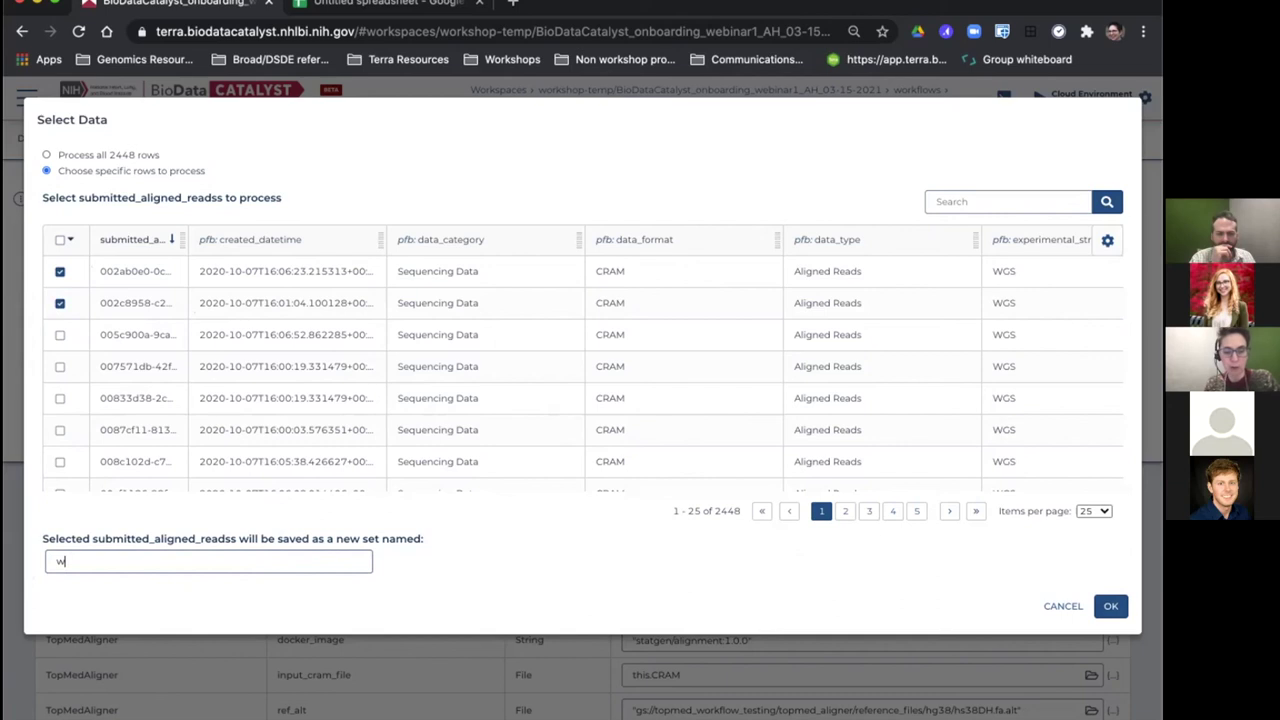
pyautogui.write('ebinar-test')
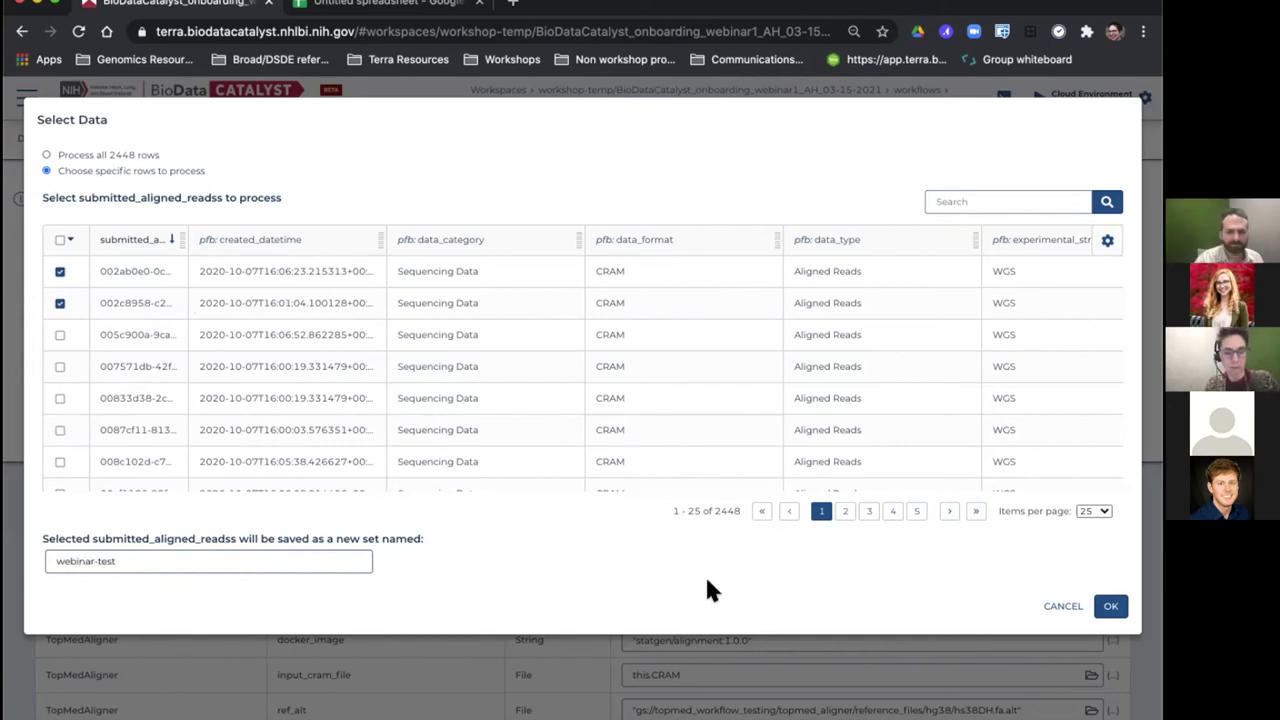
pyautogui.click(1107, 607)
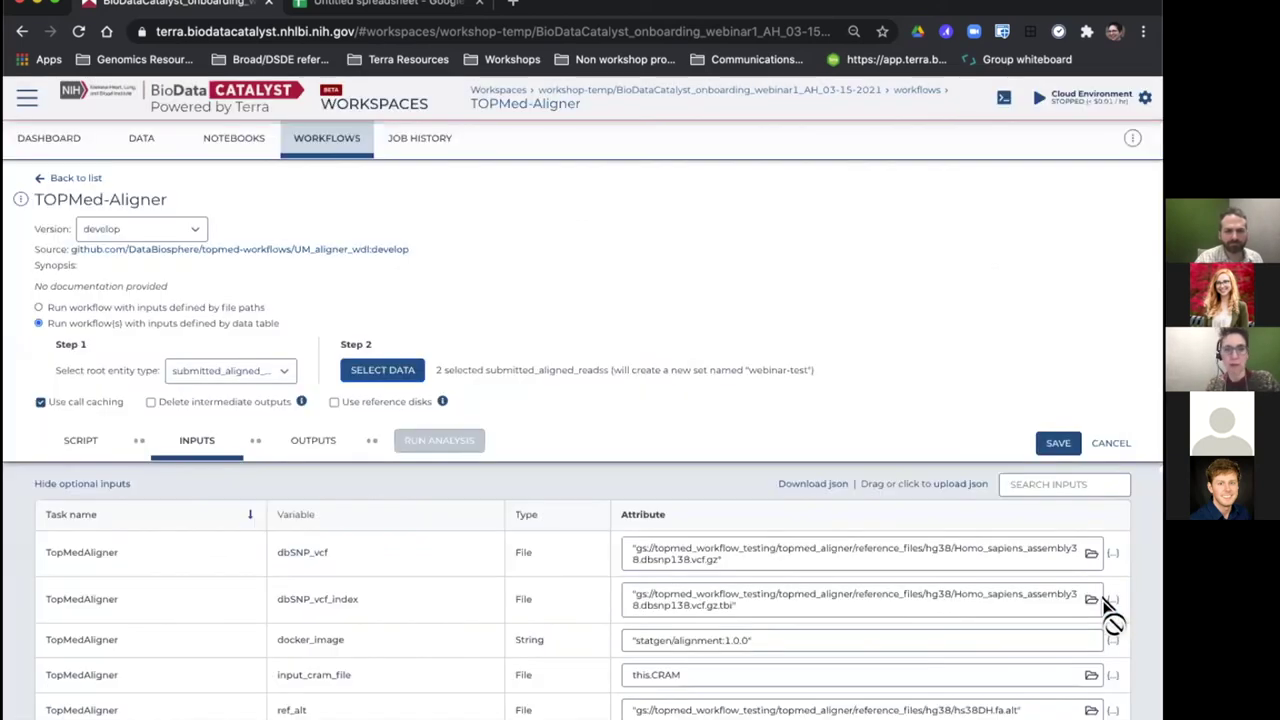
# Step: Set the input_cram_file attribute to this.pfb:ga4gh_drs_uri and save the workflow configuration
pyautogui.scroll(-3, 537, 518)
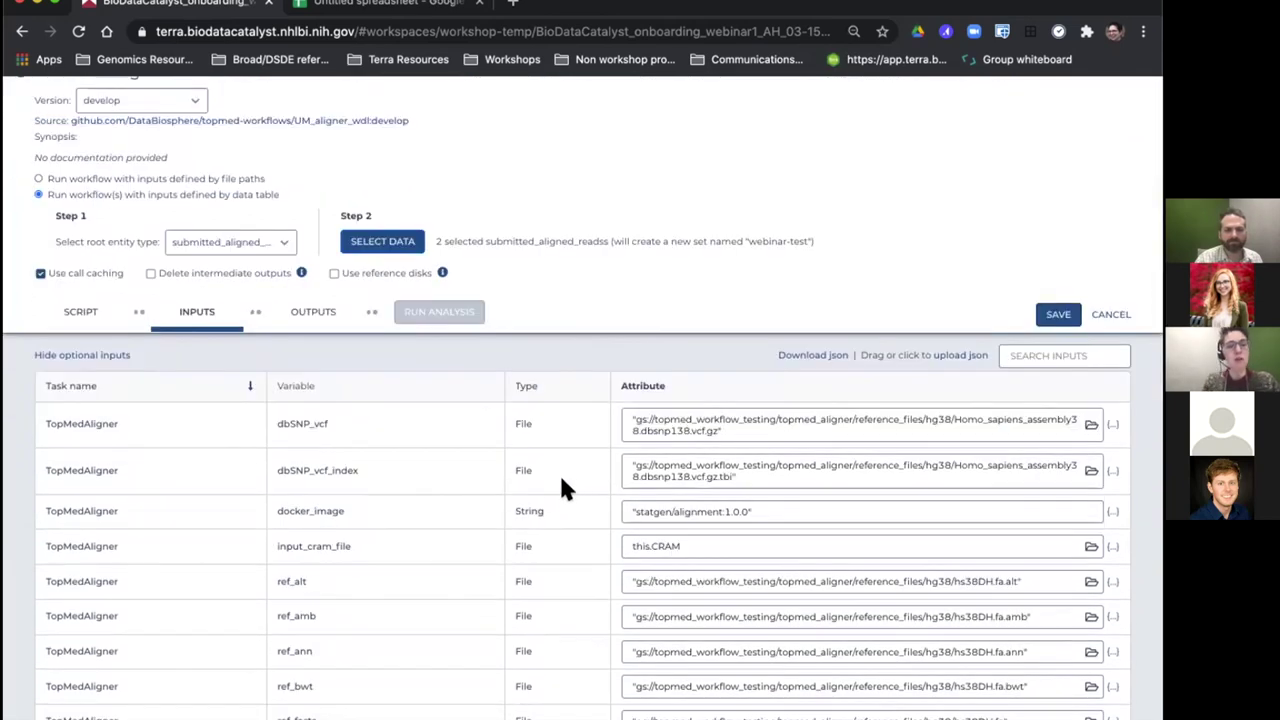
pyautogui.click(693, 543)
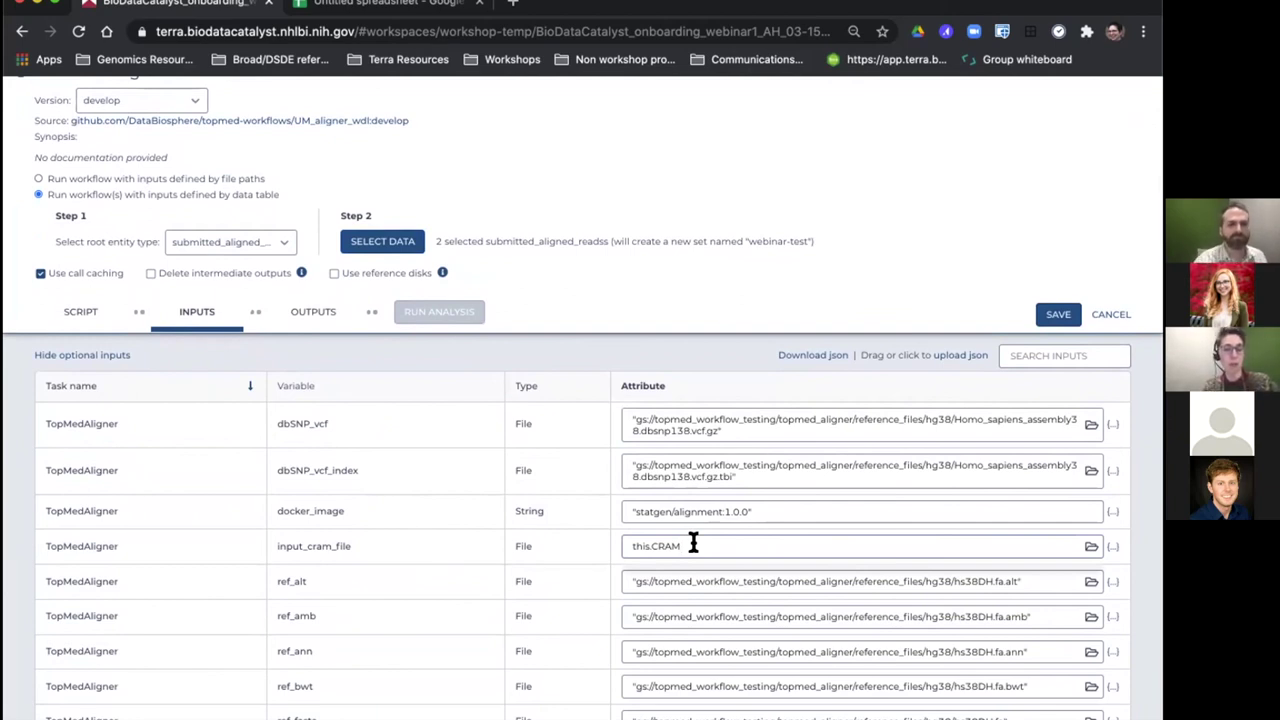
pyautogui.press('BackSpace')
pyautogui.press('BackSpace')
pyautogui.press('BackSpace')
pyautogui.press('BackSpace')
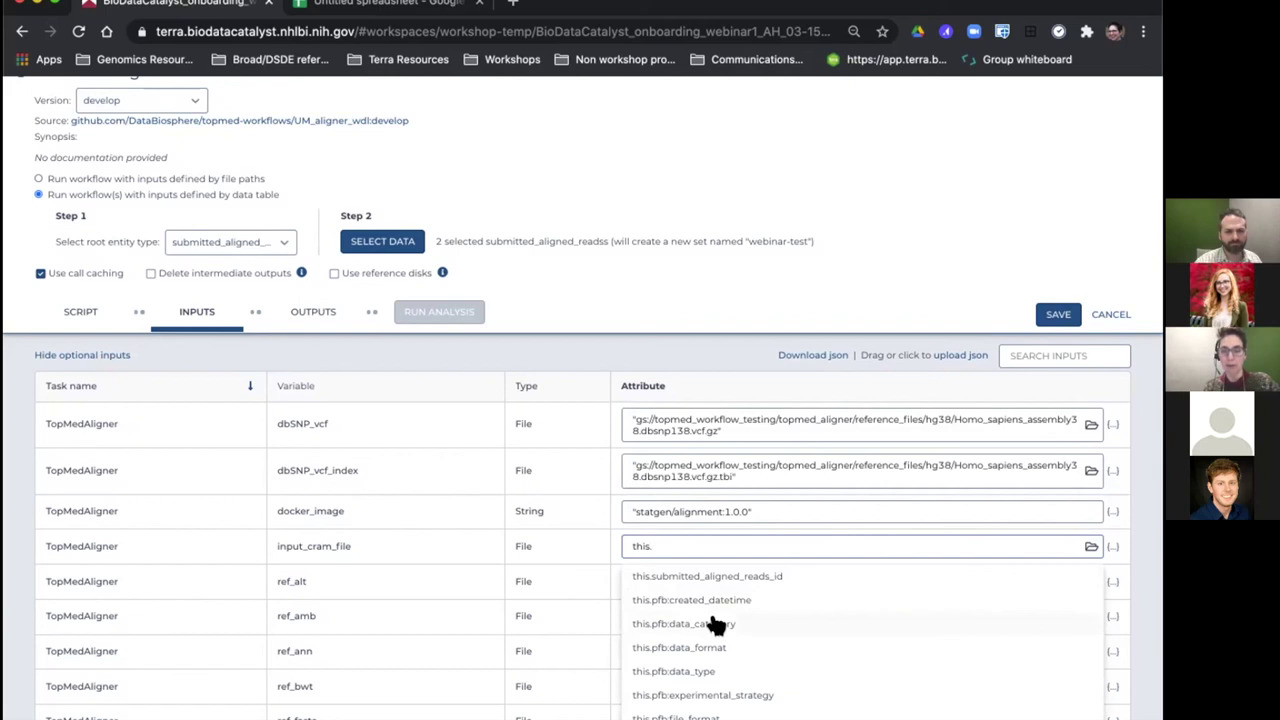
pyautogui.scroll(-5, 716, 625)
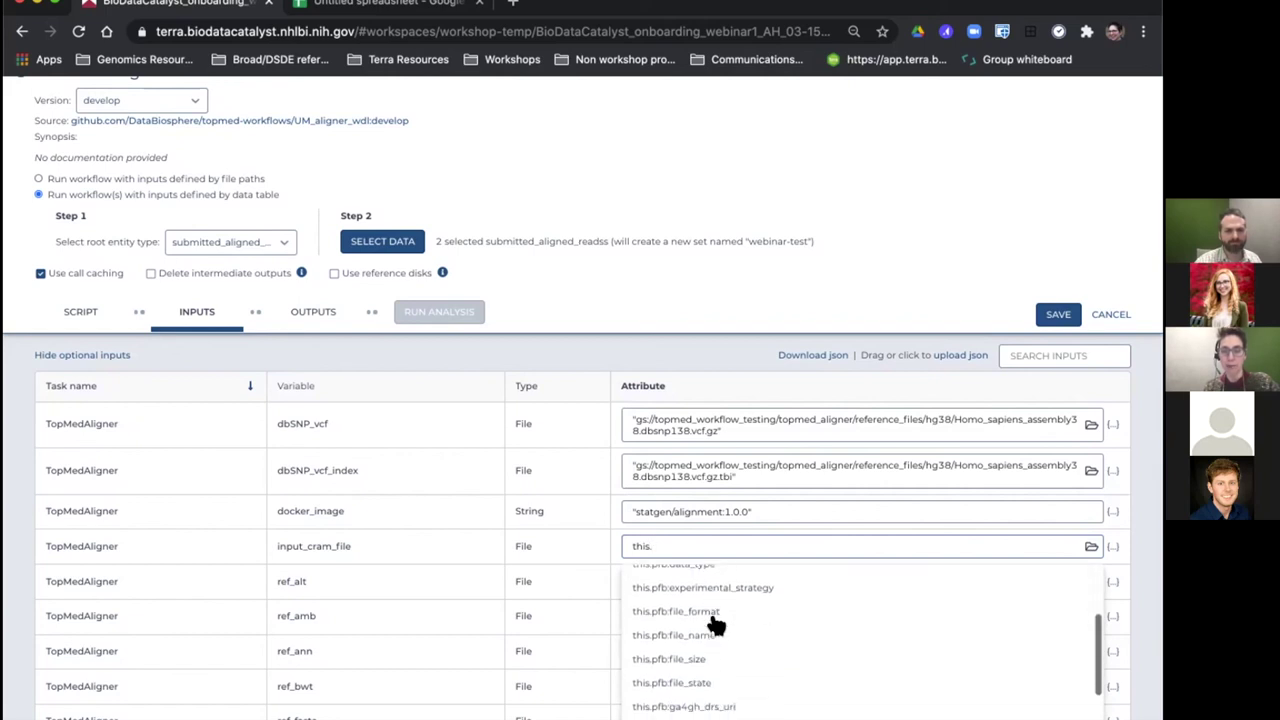
pyautogui.scroll(-5, 716, 625)
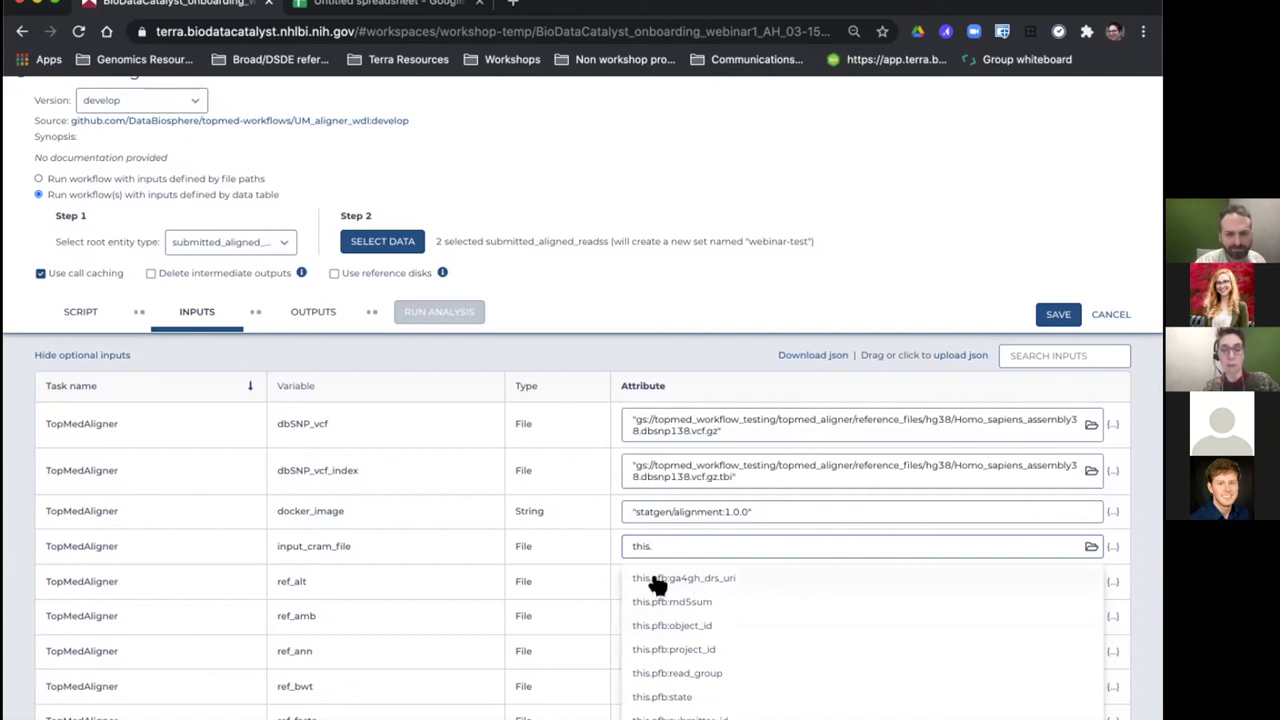
pyautogui.click(727, 578)
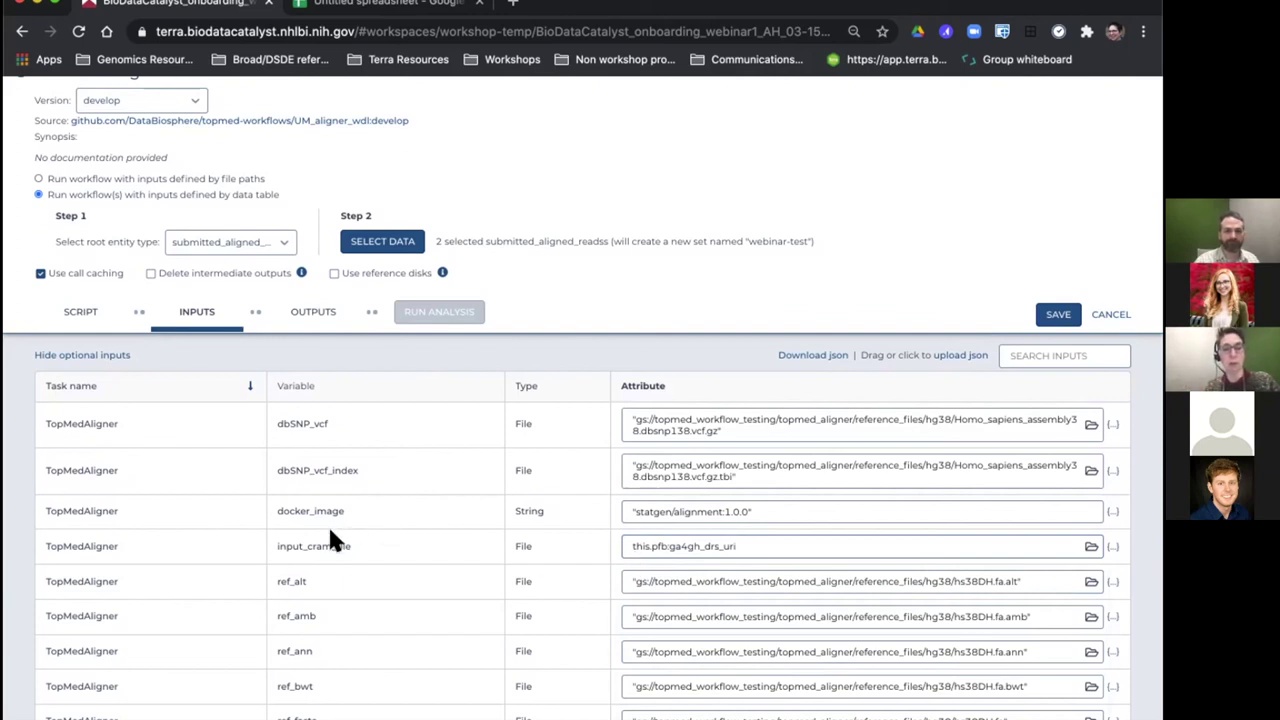
pyautogui.click(1058, 316)
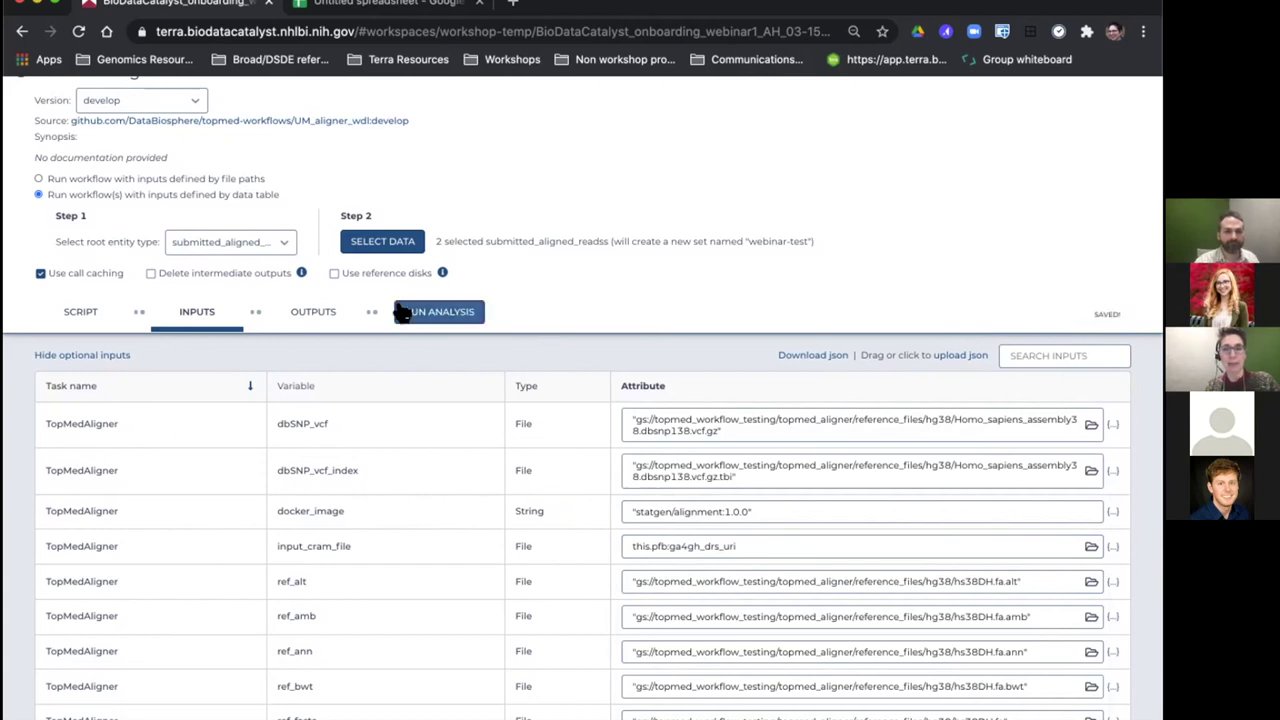
# Step: Review the workflow's output attributes and launch the analysis on the two selected submitted_aligned_reads rows
pyautogui.click(322, 312)
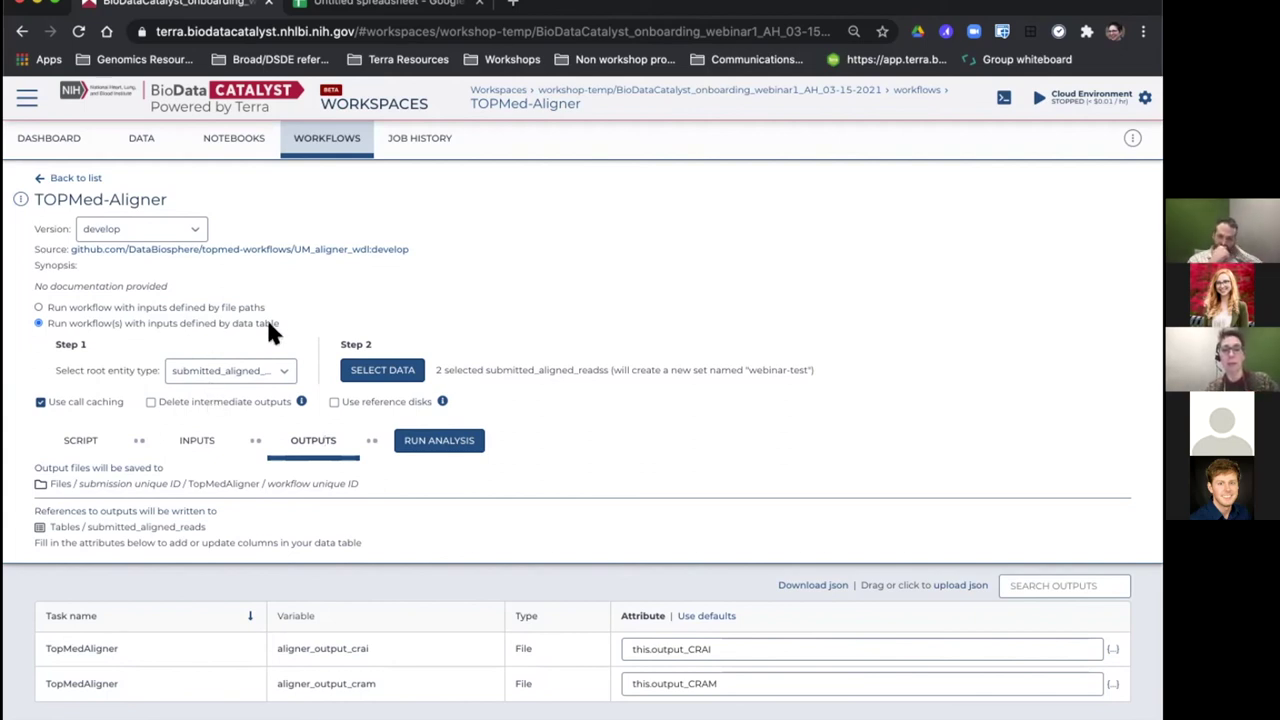
pyautogui.click(407, 441)
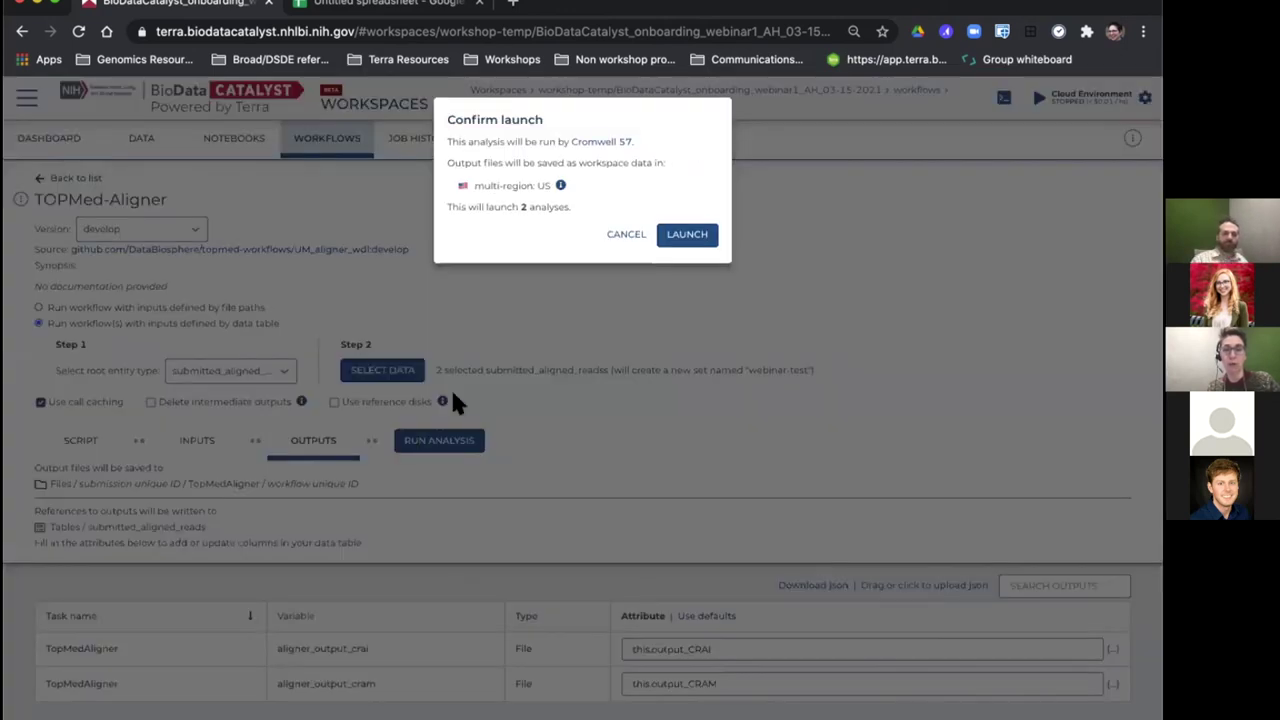
pyautogui.click(665, 234)
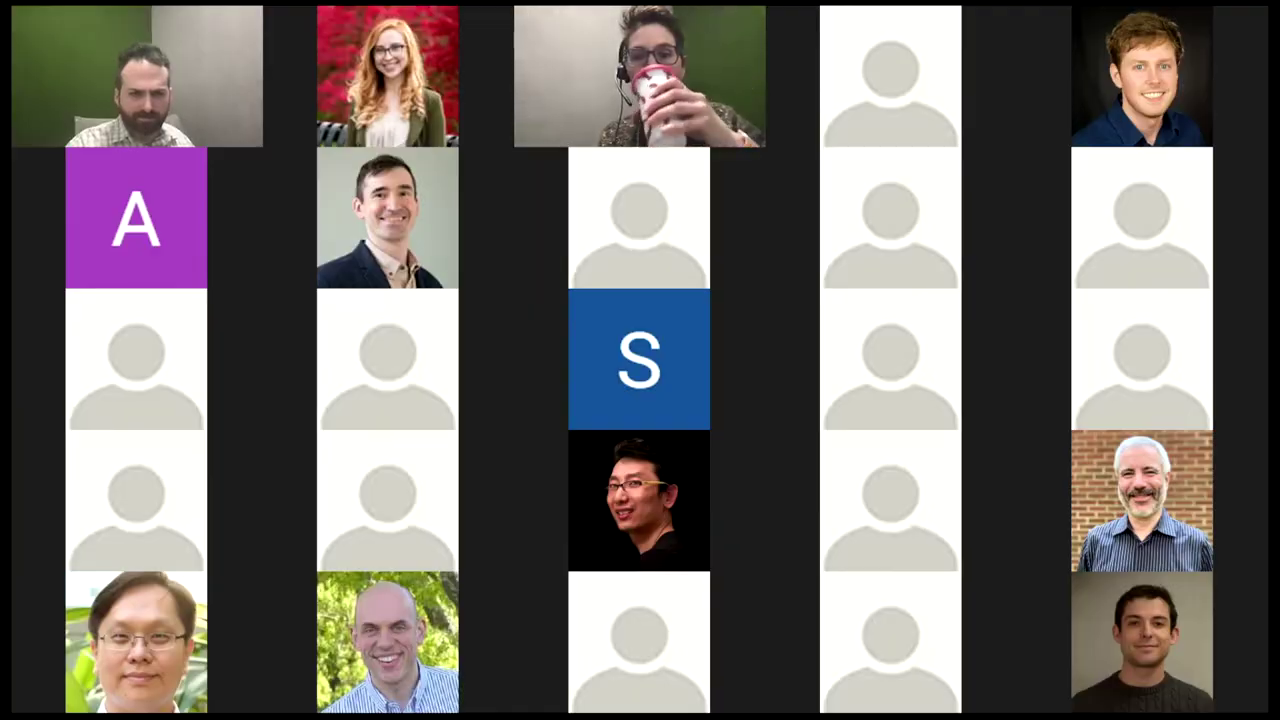
# Step: Open the NHLBI BioData Catalyst Powered by Terra: Syllabus Spring 2021 document from the workshop_2103 Drive folder
pyautogui.hotkey('ctrl', 'shift', 'Tab')
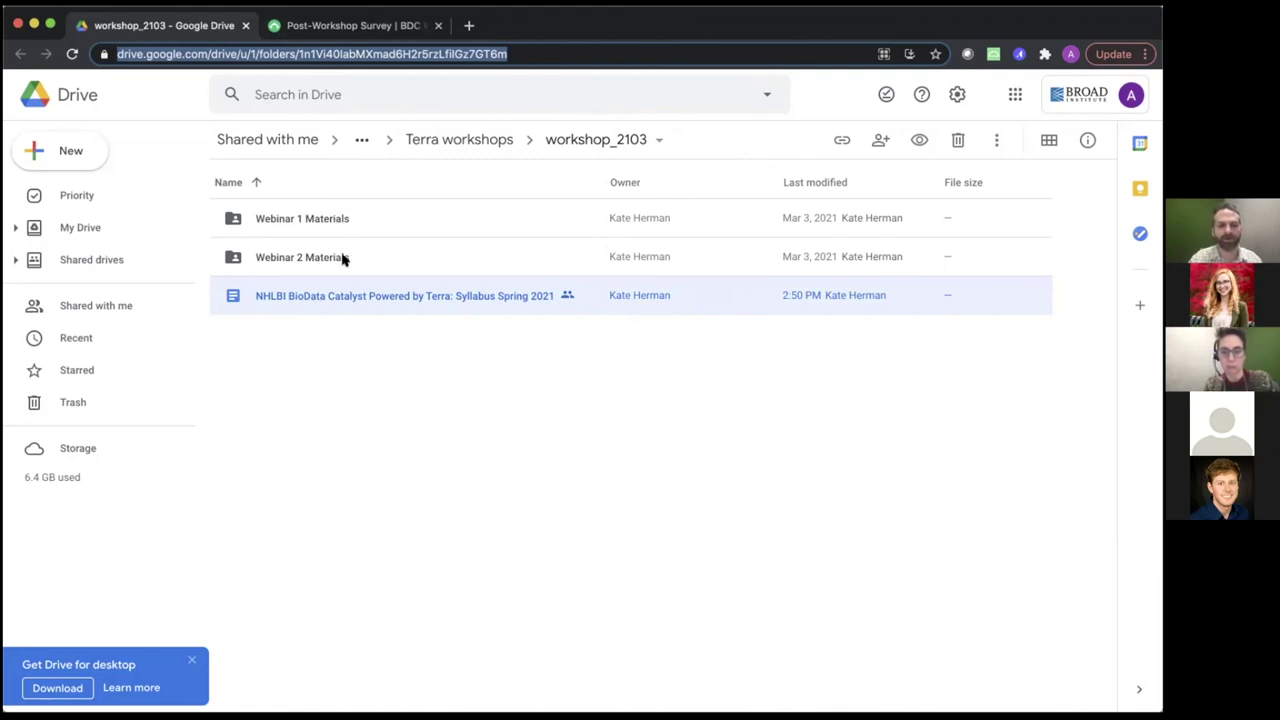
pyautogui.click(350, 297)
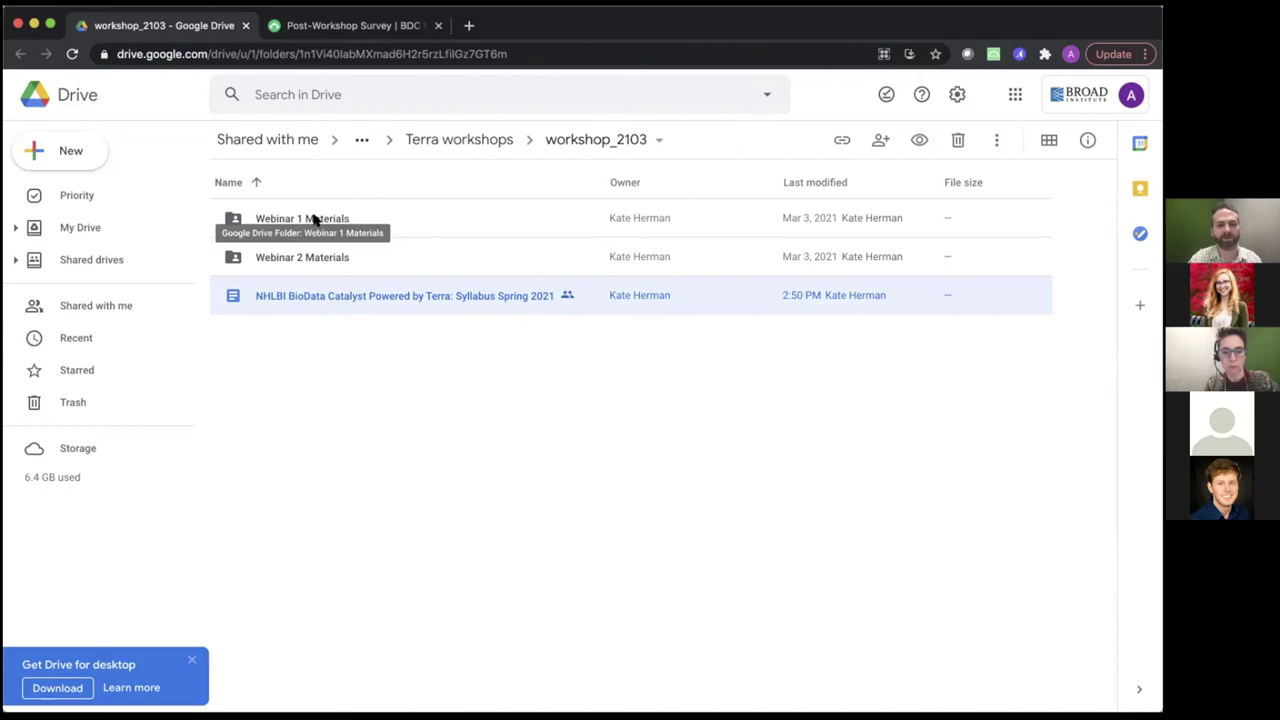
pyautogui.doubleClick(289, 291)
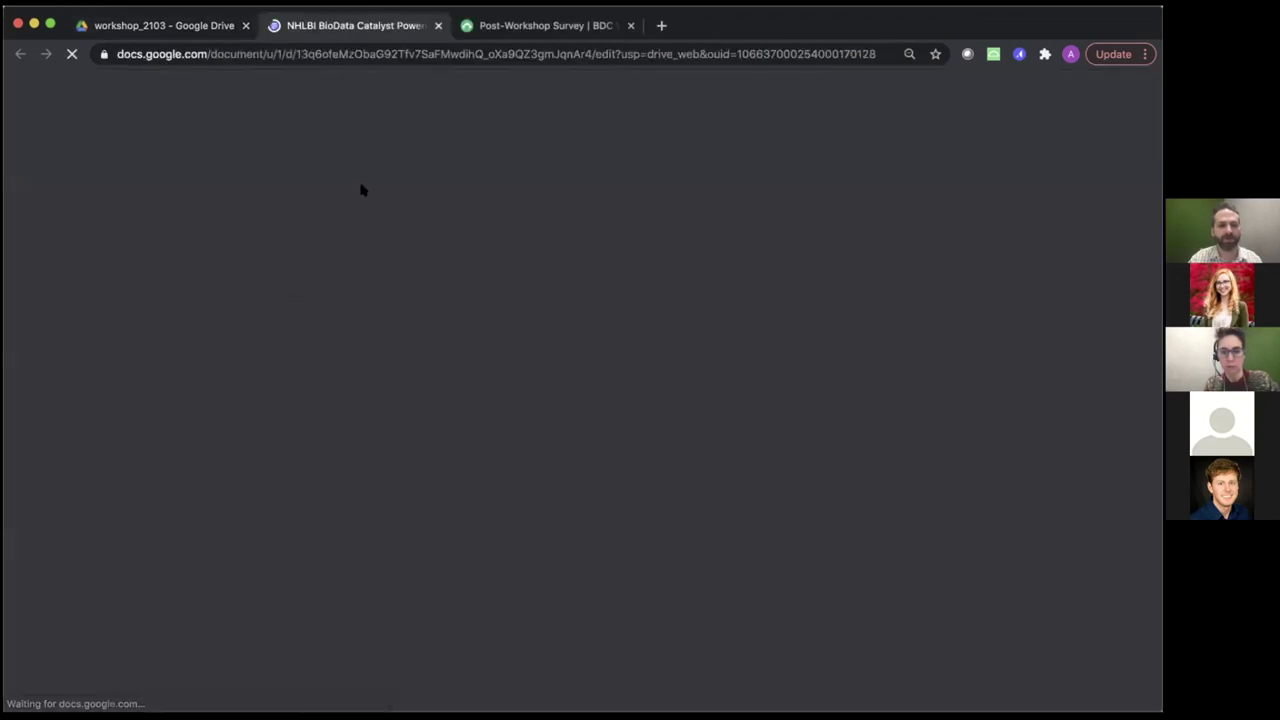
# Step: Examine the syllabus sections covering the Webinar 1 agenda, additional practice after Webinar 1, and Webinar 2 pre-work
pyautogui.scroll(-5, 420, 345)
pyautogui.scroll(-4, 418, 365)
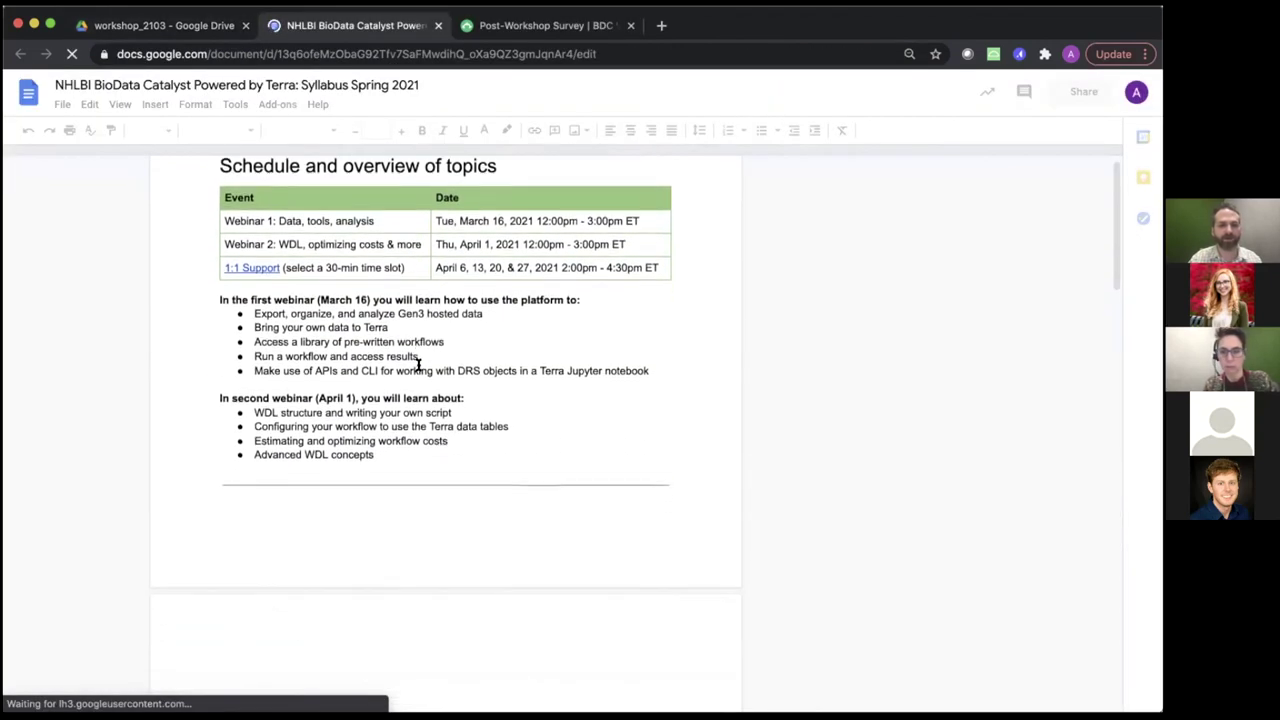
pyautogui.scroll(-15, 418, 365)
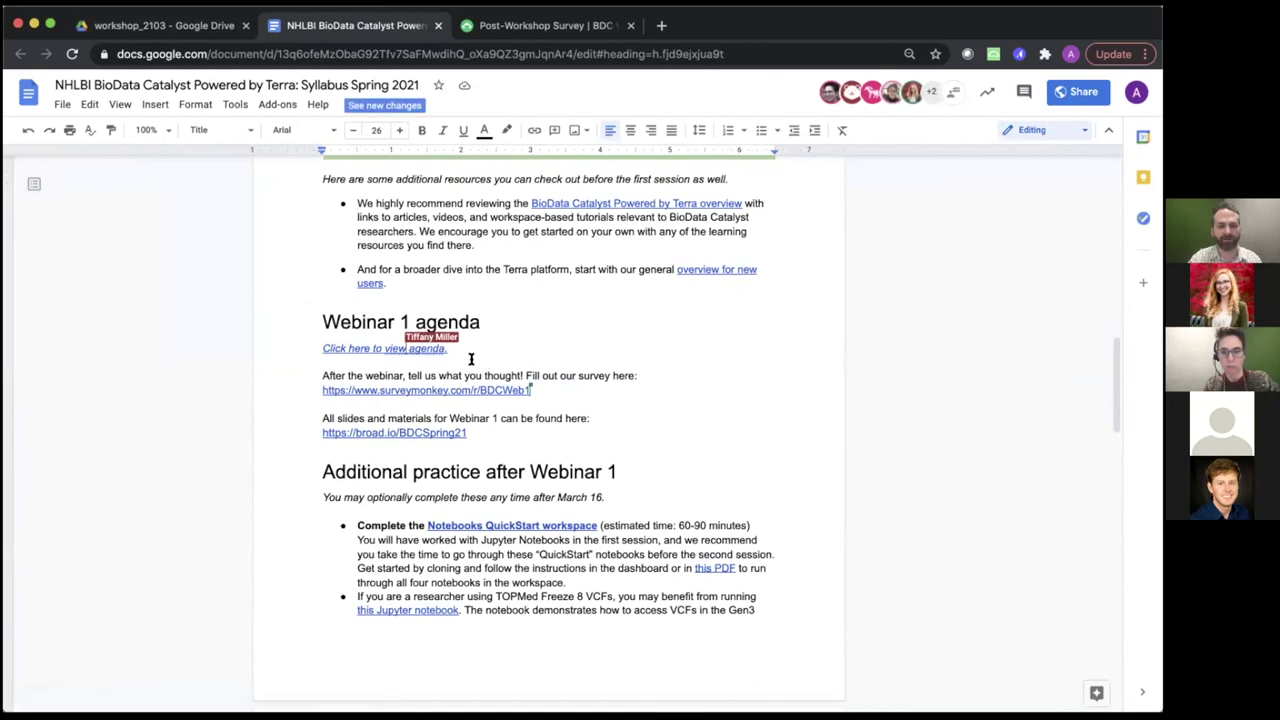
pyautogui.scroll(-3, 471, 360)
pyautogui.scroll(-4, 471, 360)
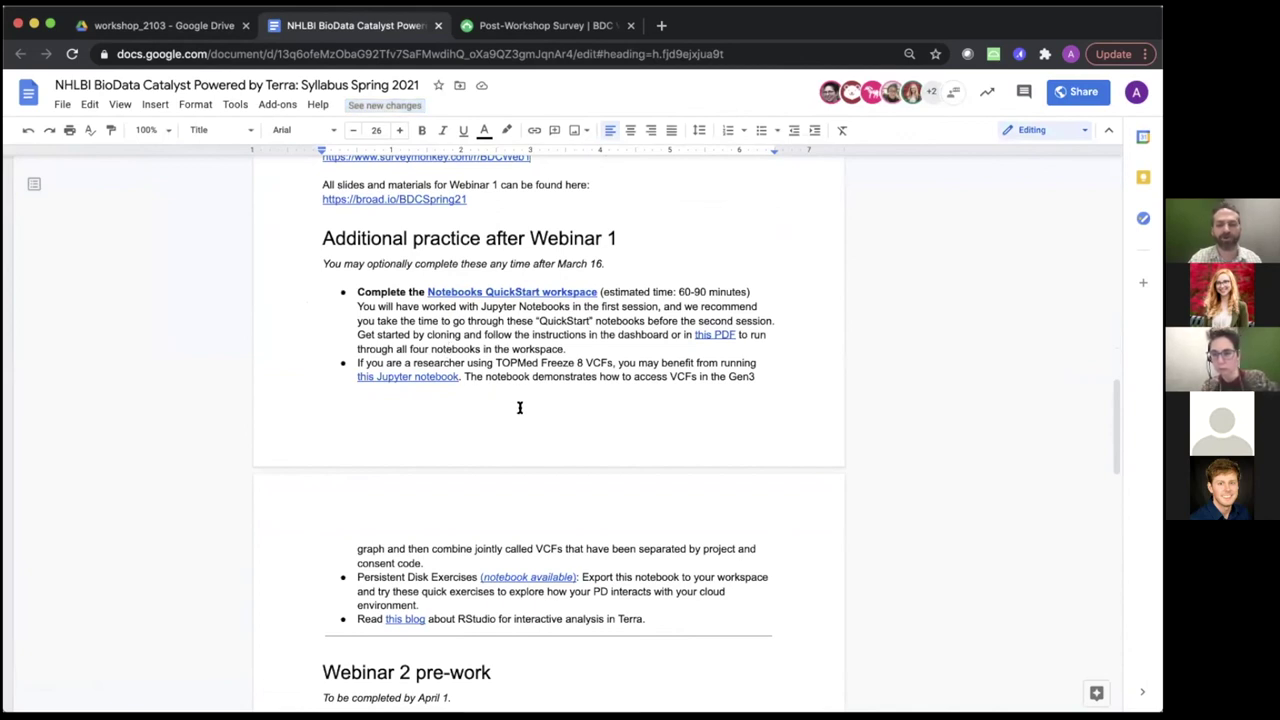
pyautogui.scroll(-5, 519, 407)
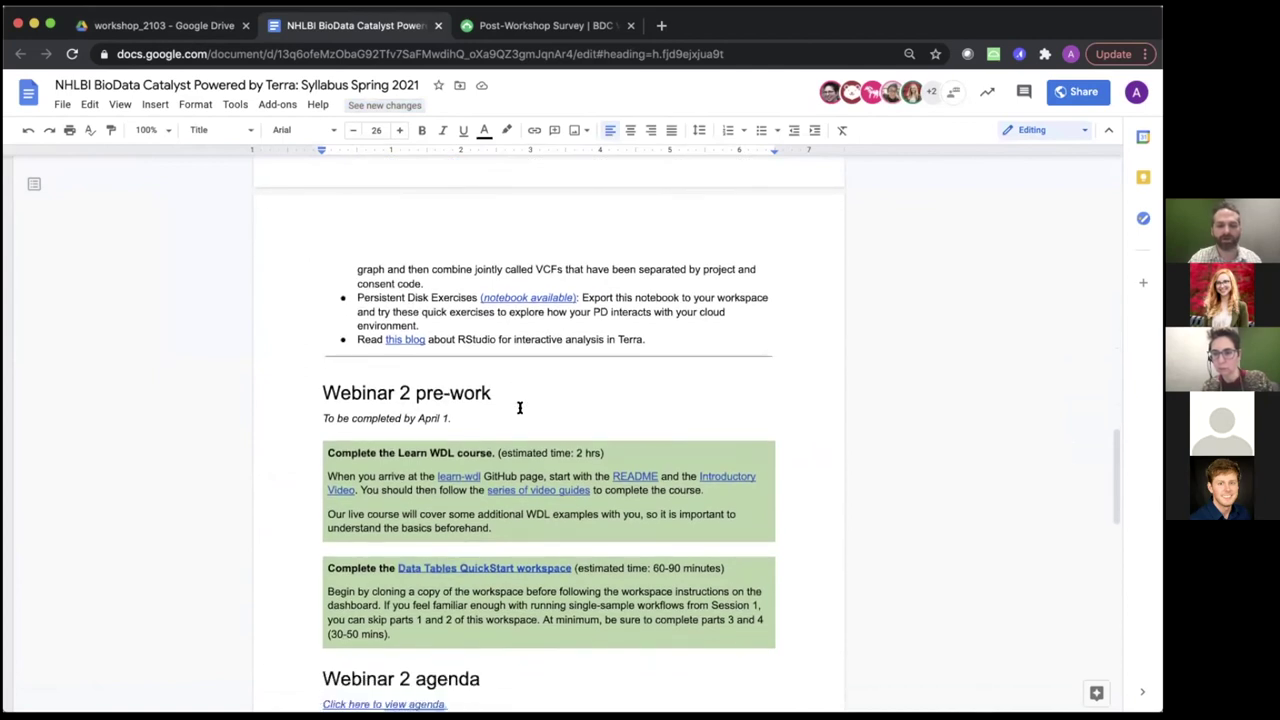
pyautogui.scroll(6, 519, 407)
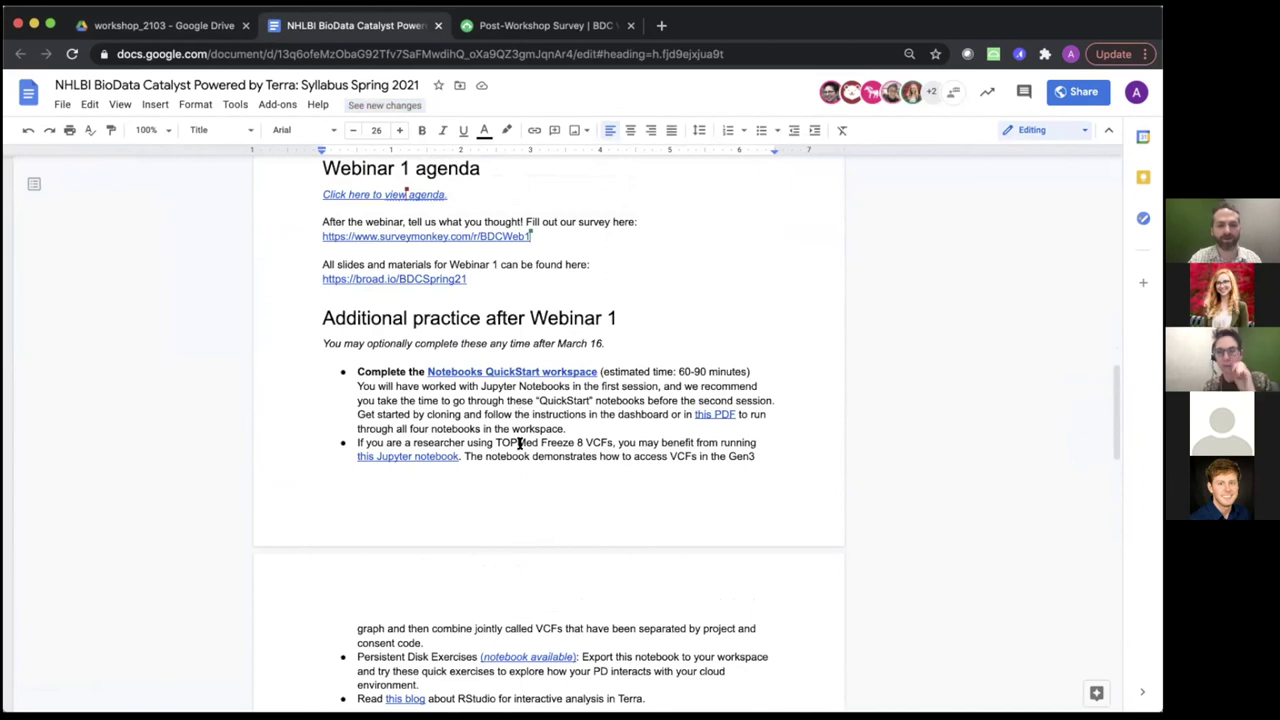
pyautogui.scroll(-1, 520, 465)
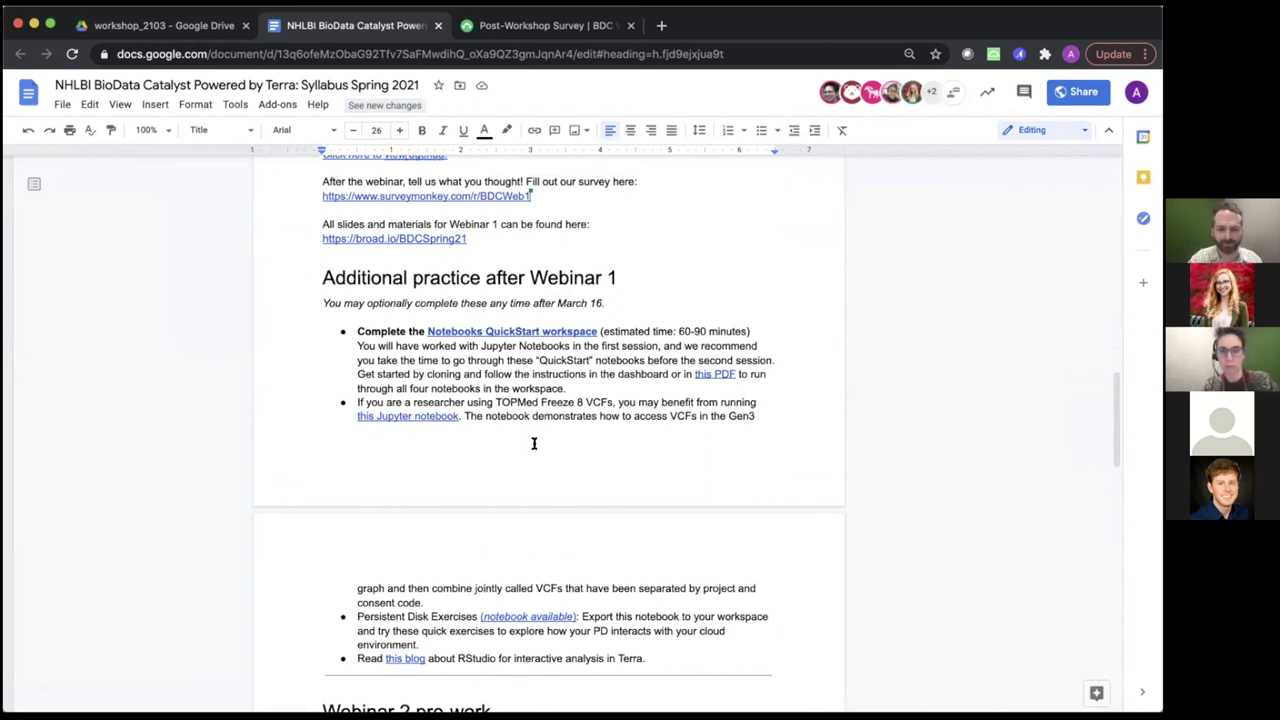
pyautogui.scroll(-1, 530, 450)
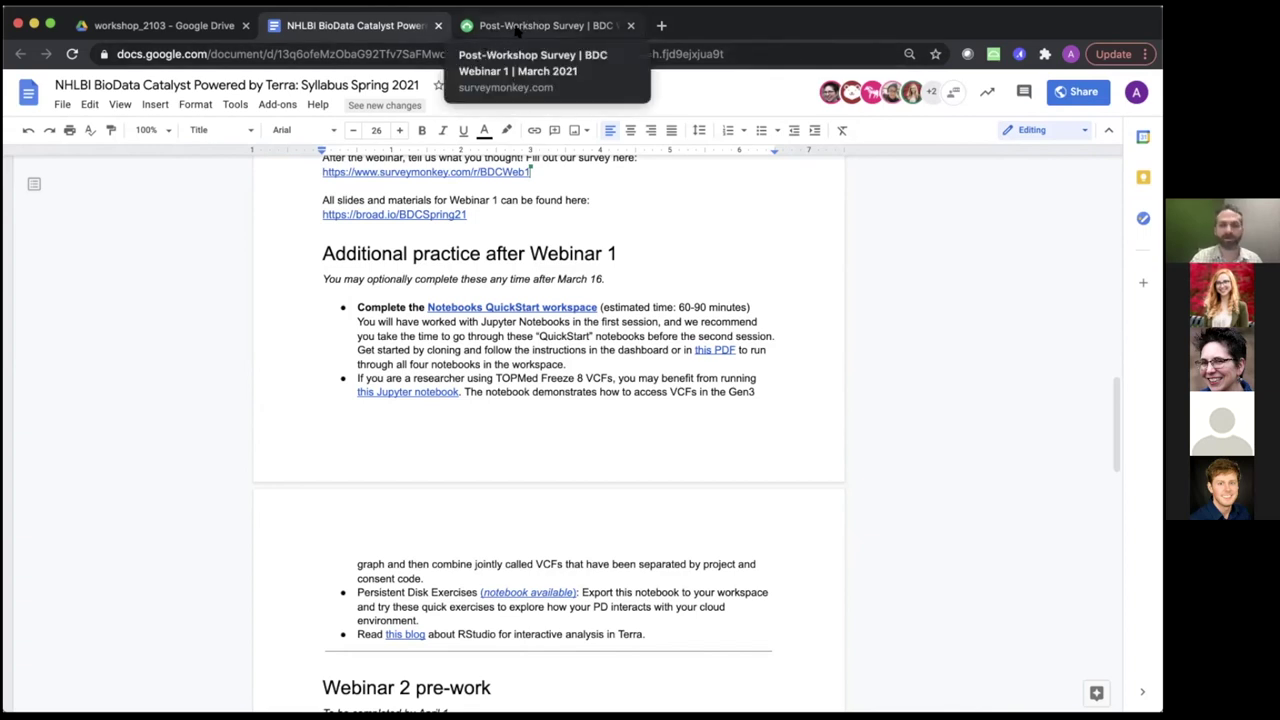
# Step: Switch to the Post-Workshop Survey page for BDC Webinar 1 and select its full web address
pyautogui.click(517, 33)
pyautogui.click(414, 56)
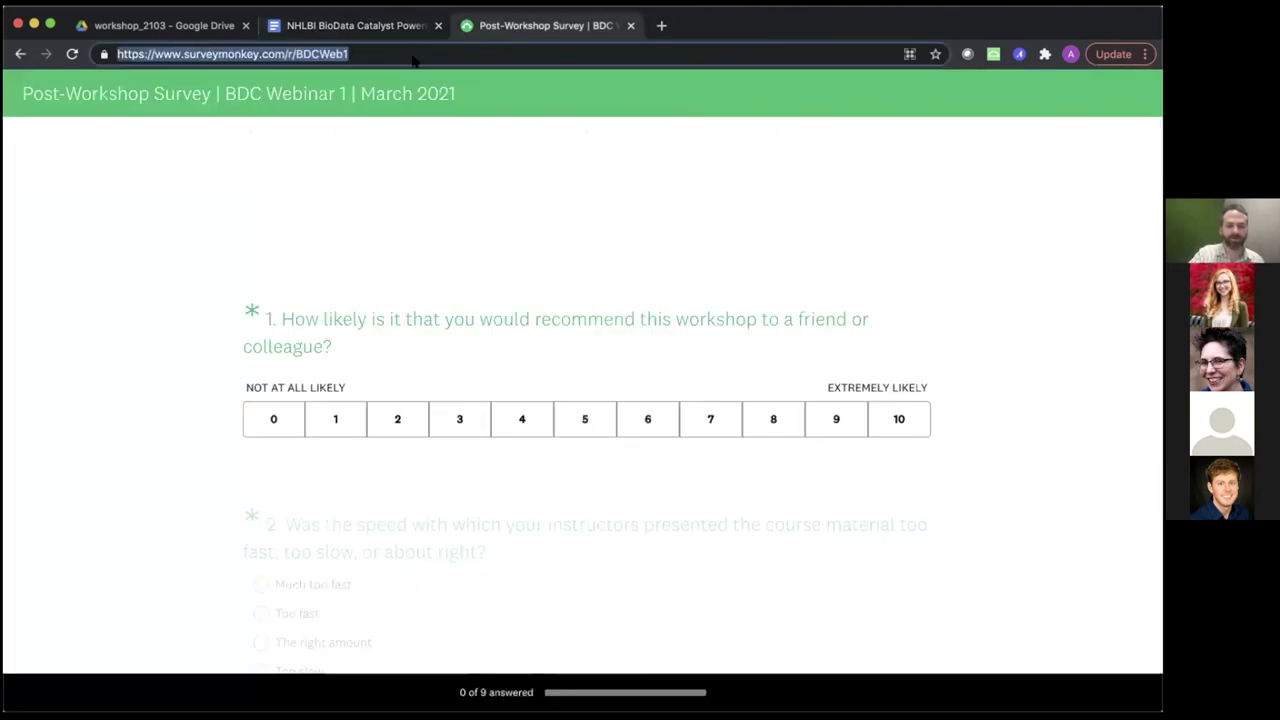